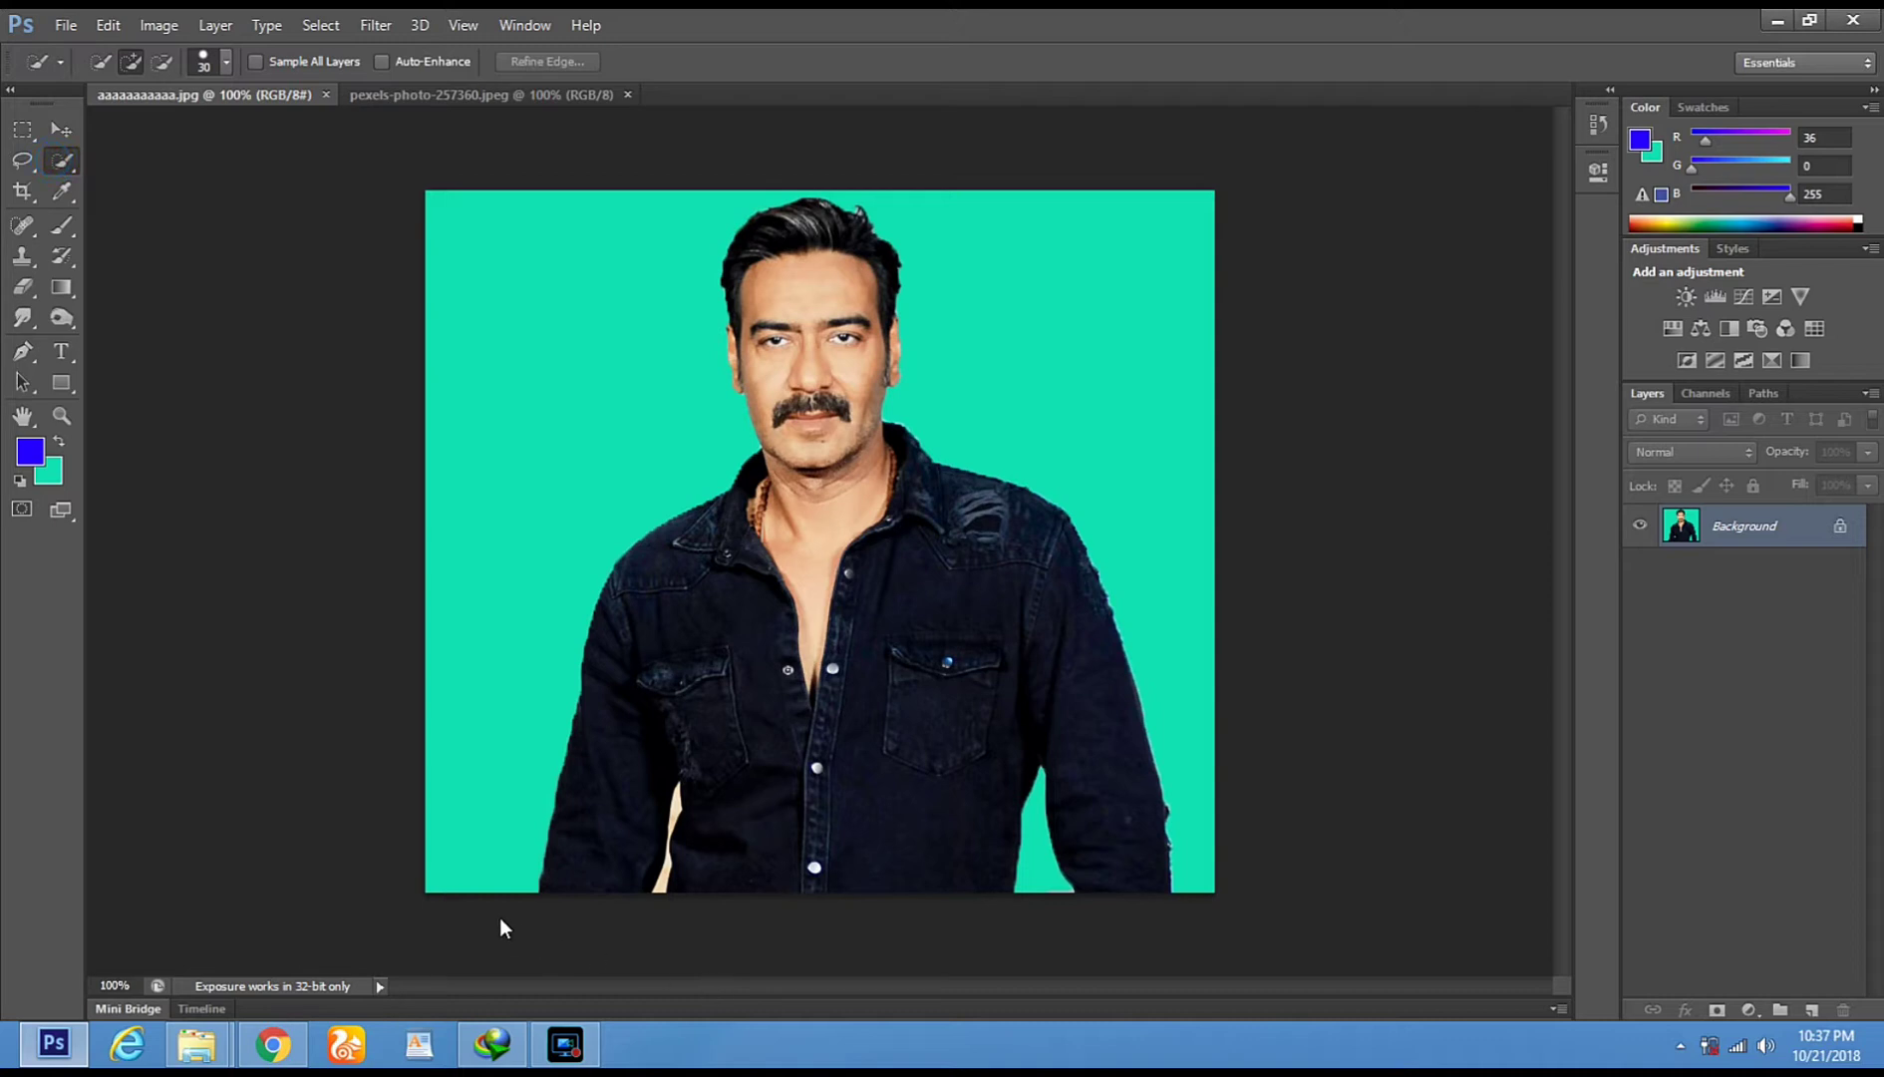
Quick-select the green corner at the image's lower left and clear it to transparency with the Magic Eraser
left_click_drag(493, 886, 457, 864)
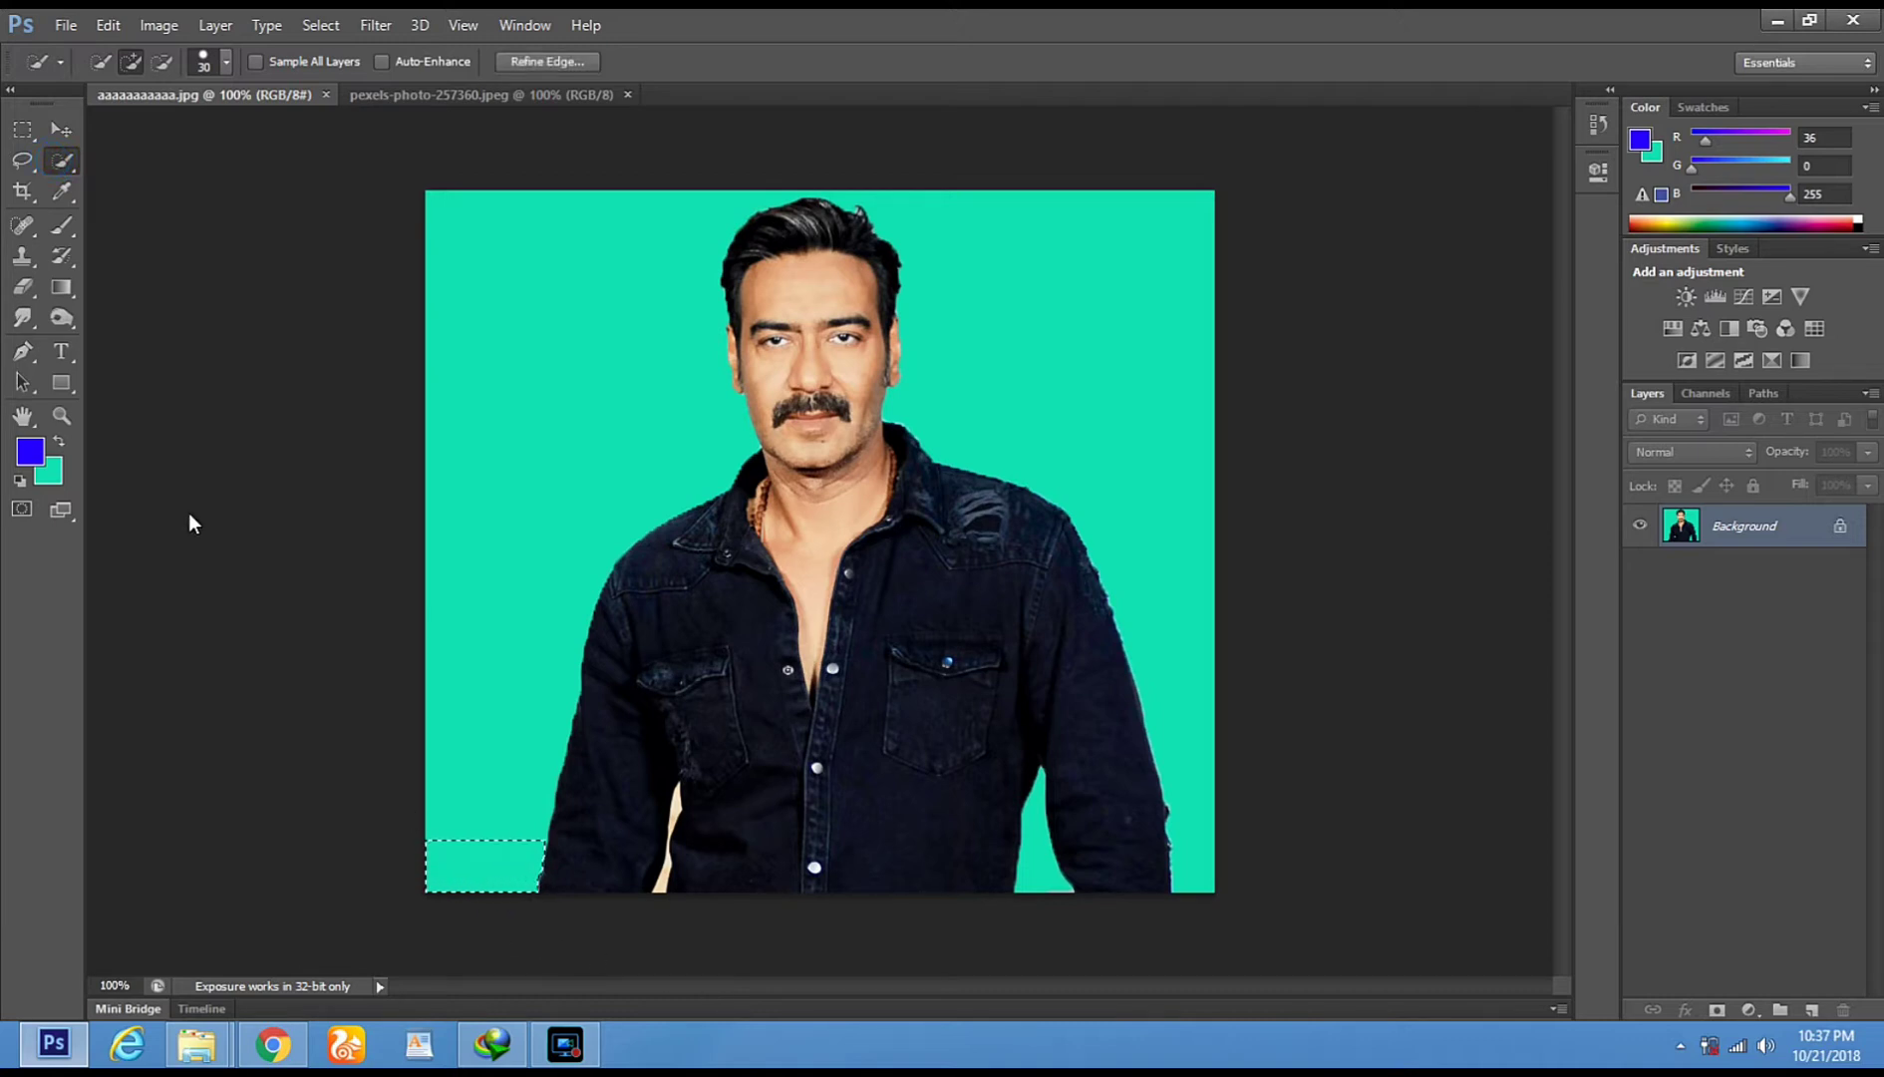
left_click(21, 287)
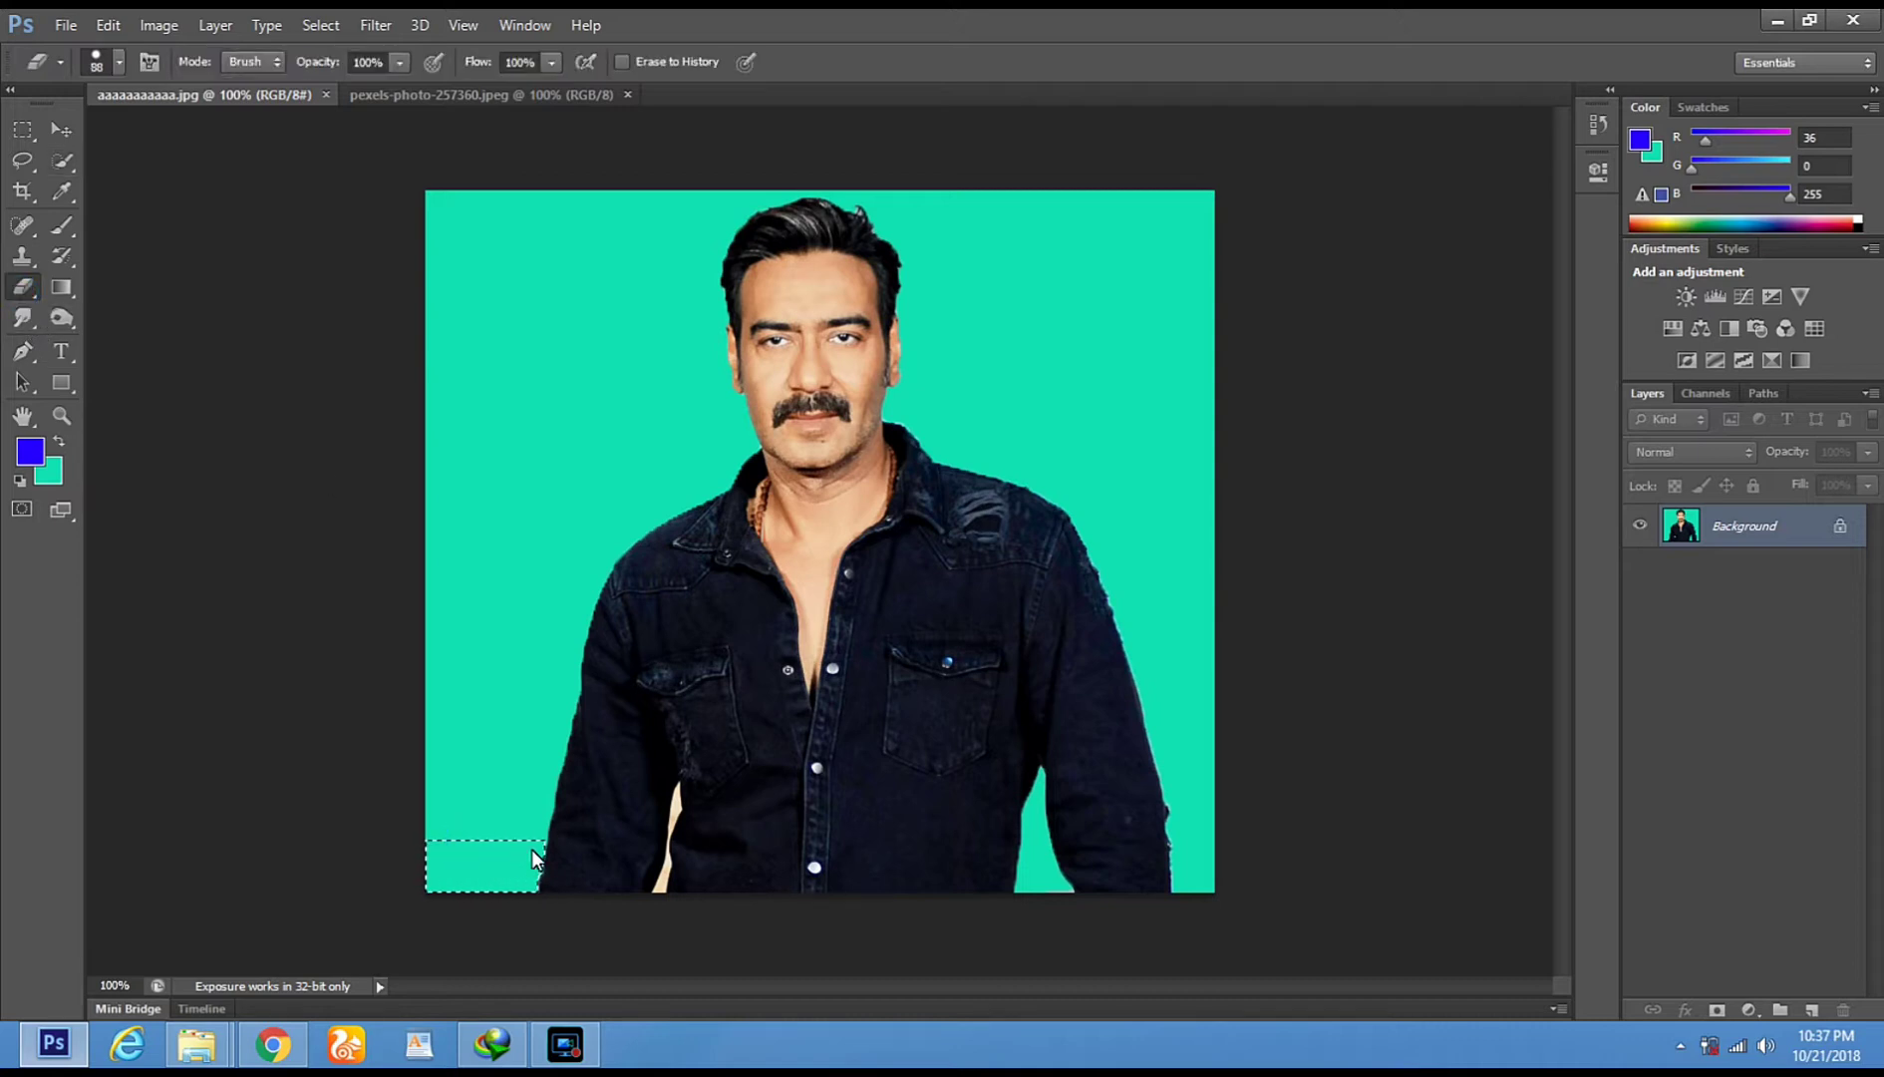
left_click_drag(469, 873, 582, 873)
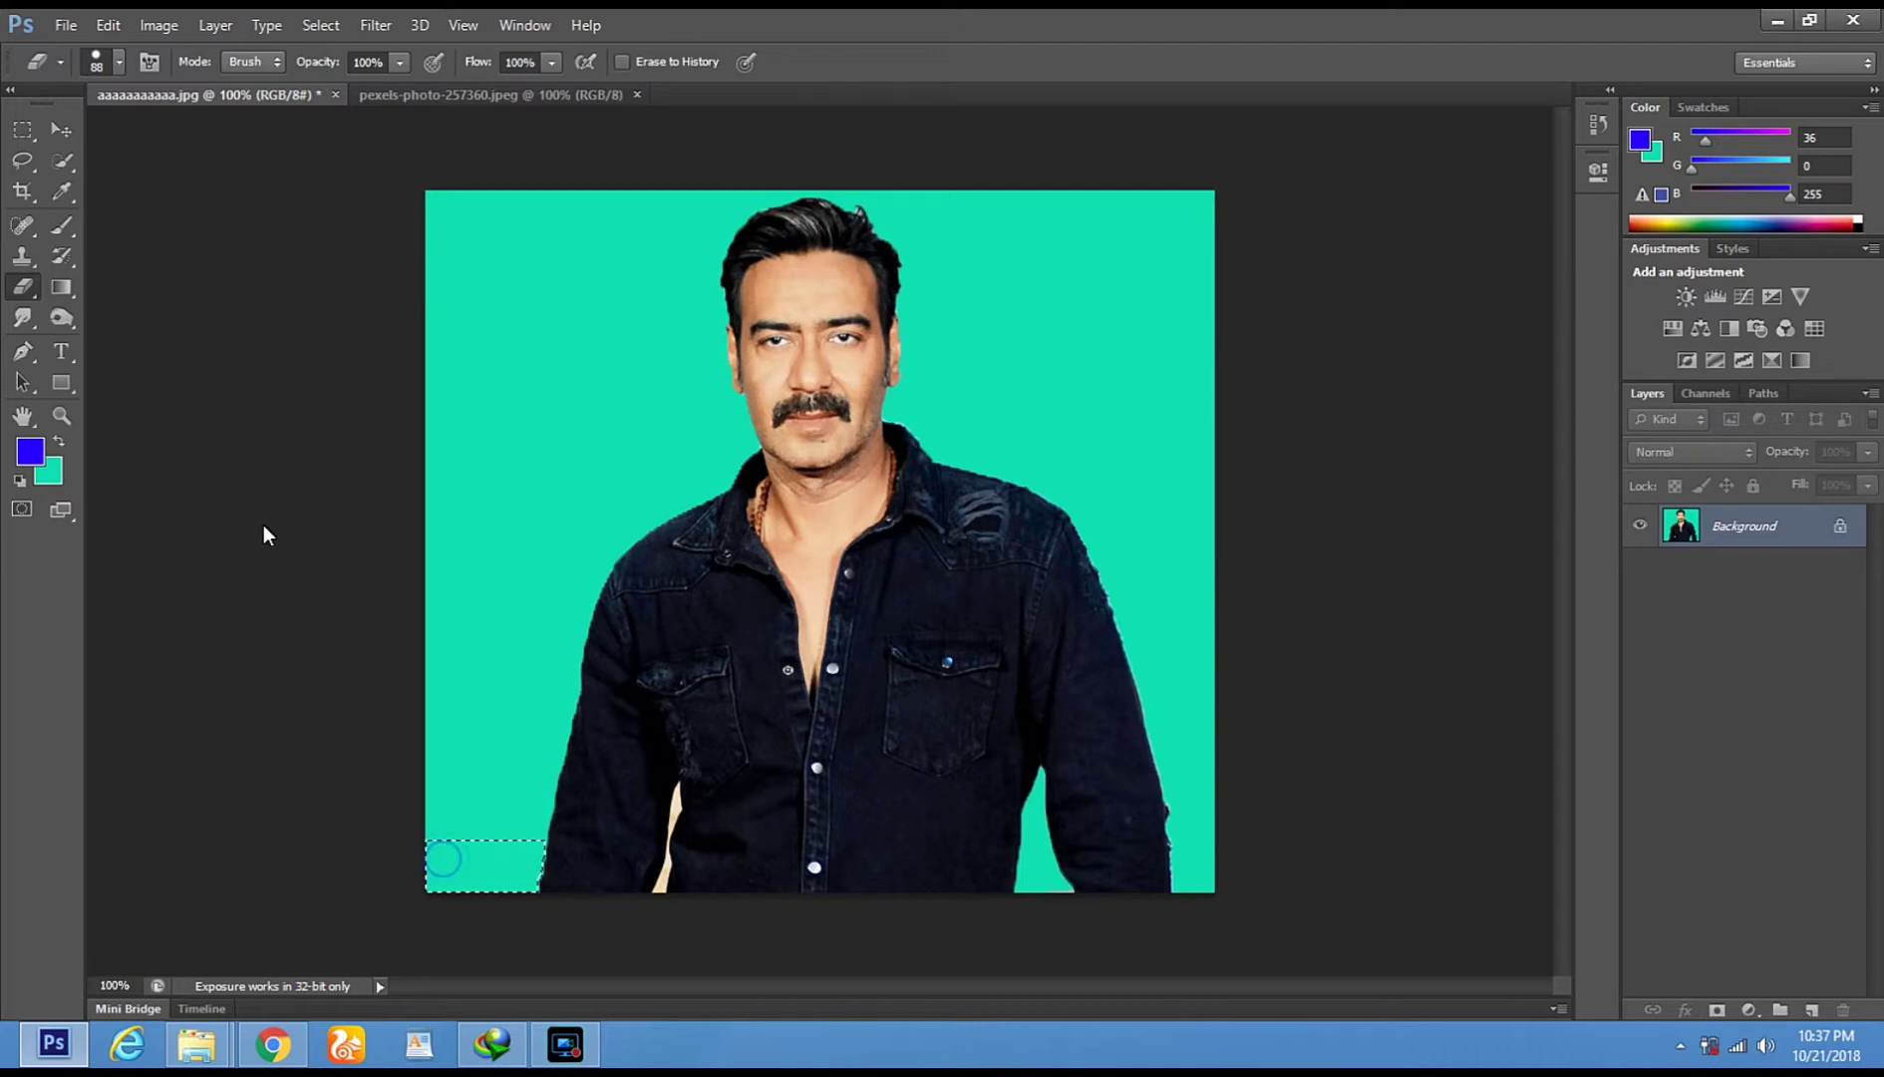
right_click(23, 289)
left_click(83, 329)
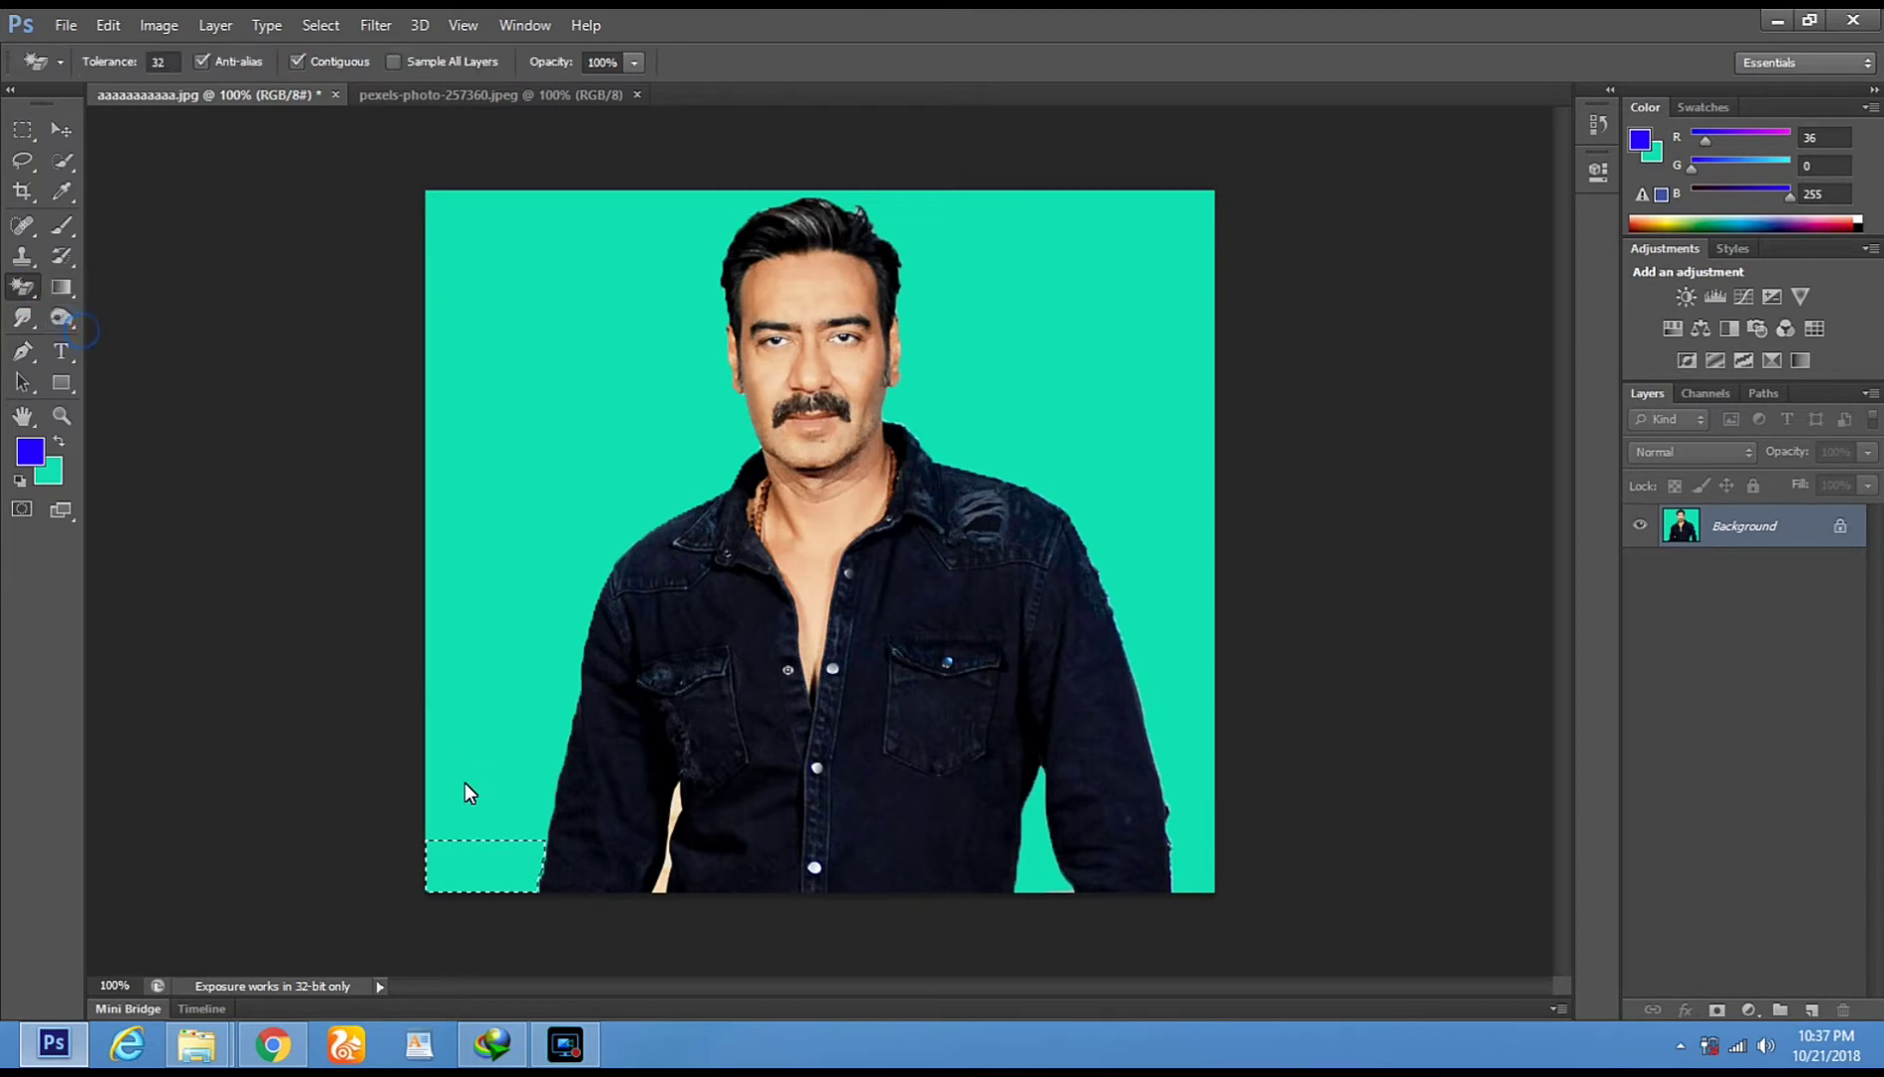
left_click(477, 868)
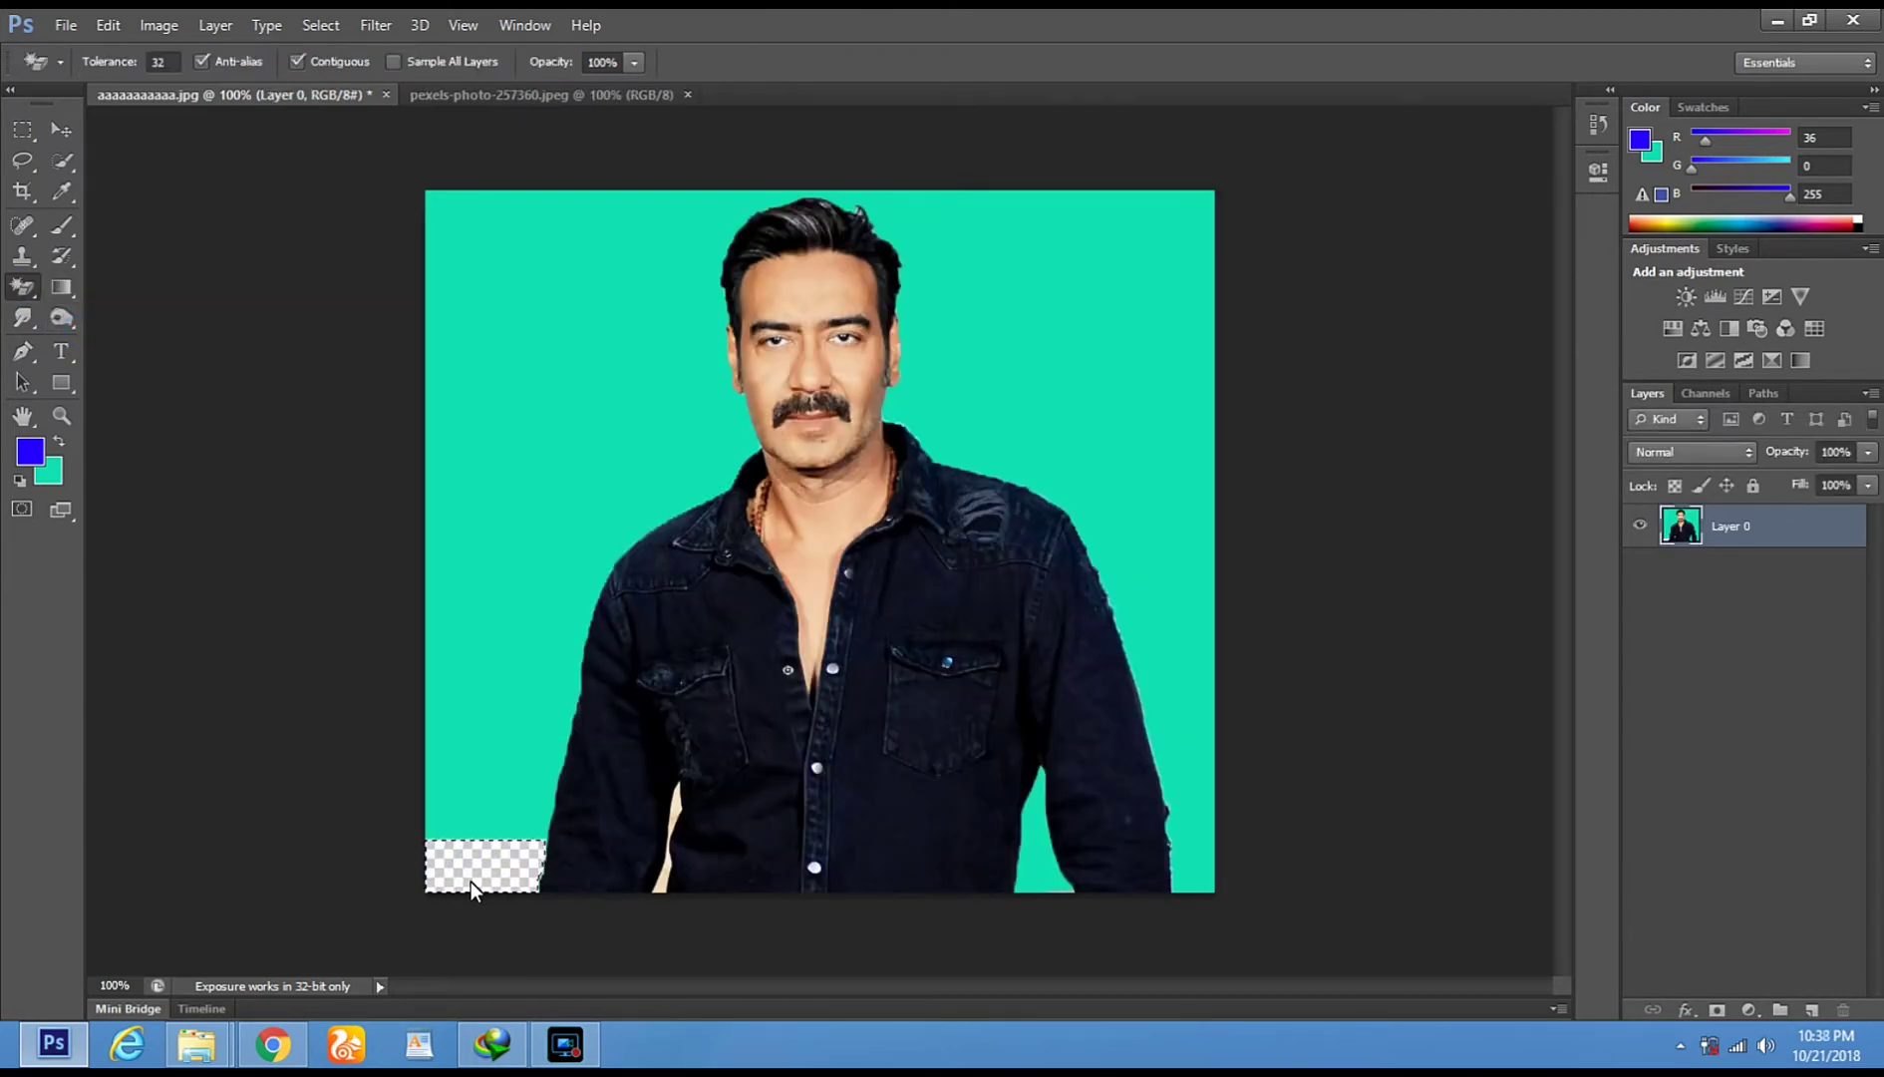
Quick-select the green strip just above the cleared corner and erase it with a 65 px Eraser brush
left_click(66, 164)
left_click_drag(509, 825, 510, 791)
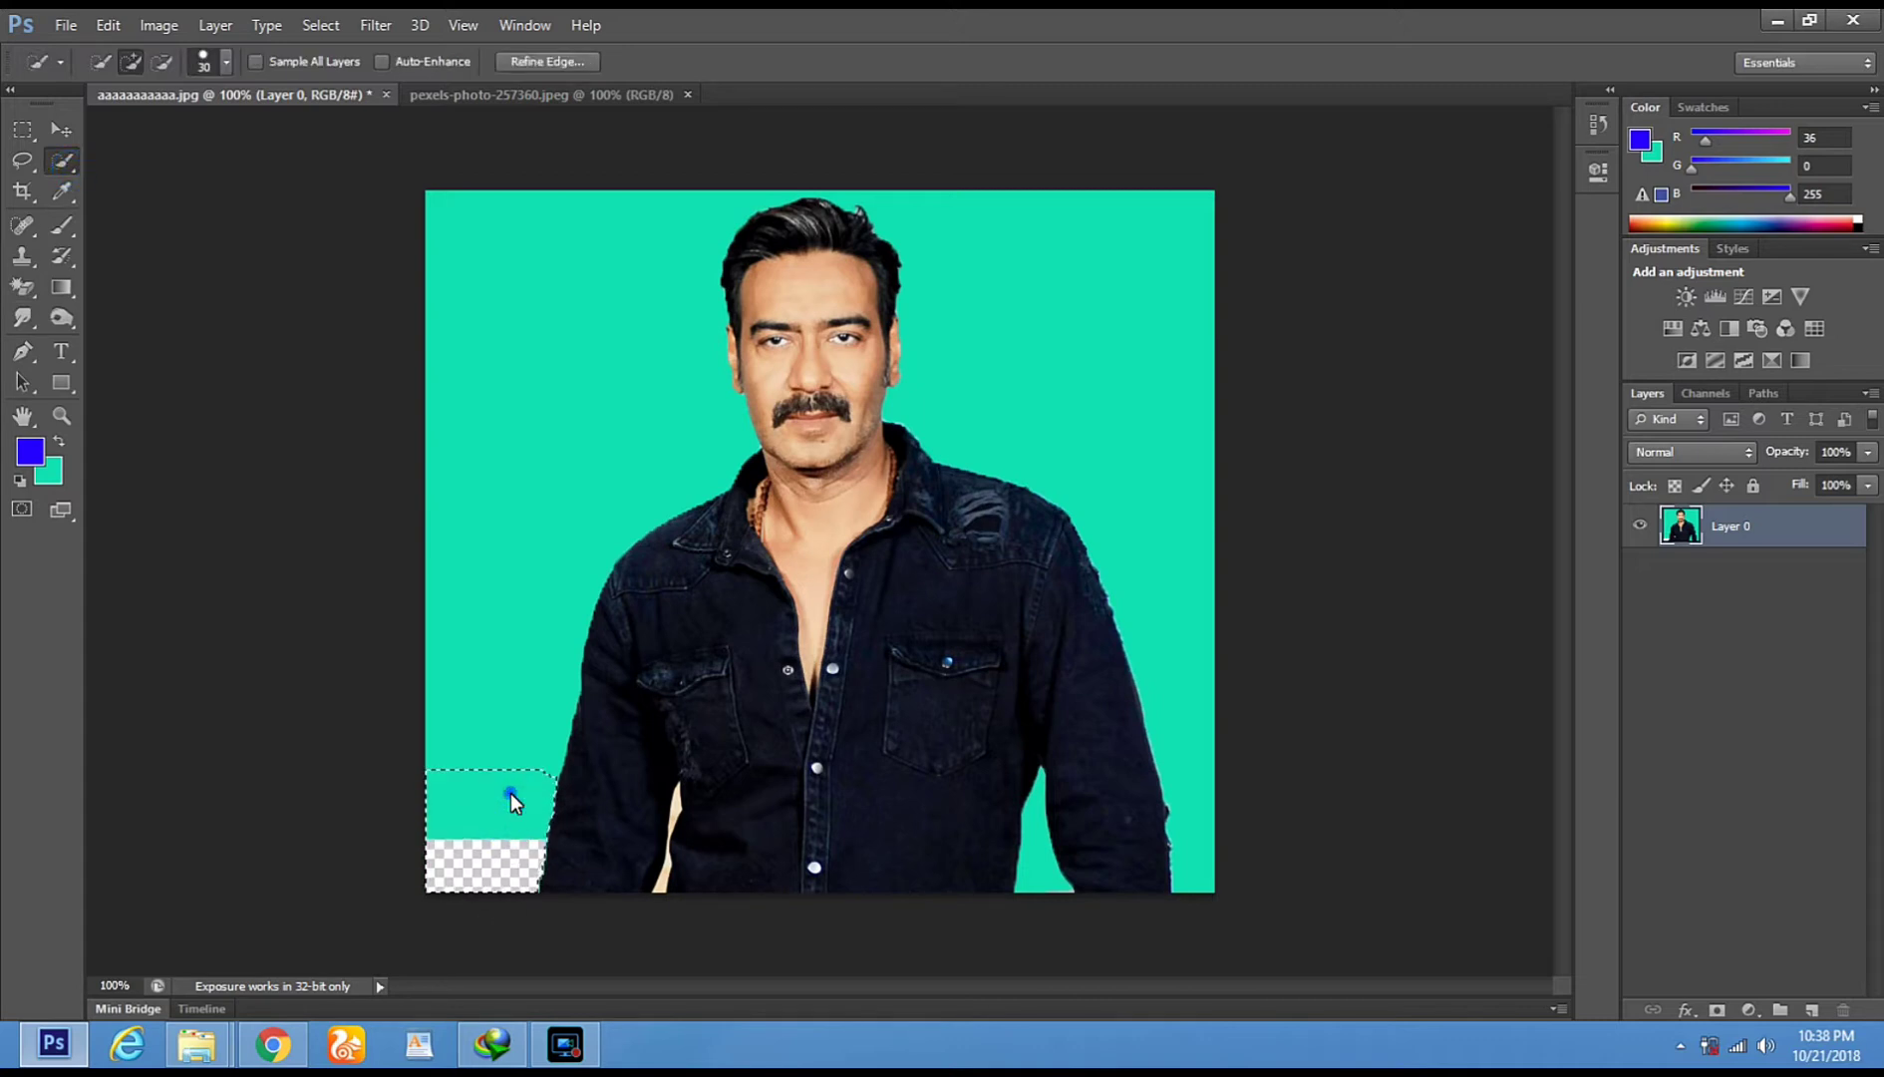
left_click(22, 287)
left_click(76, 287)
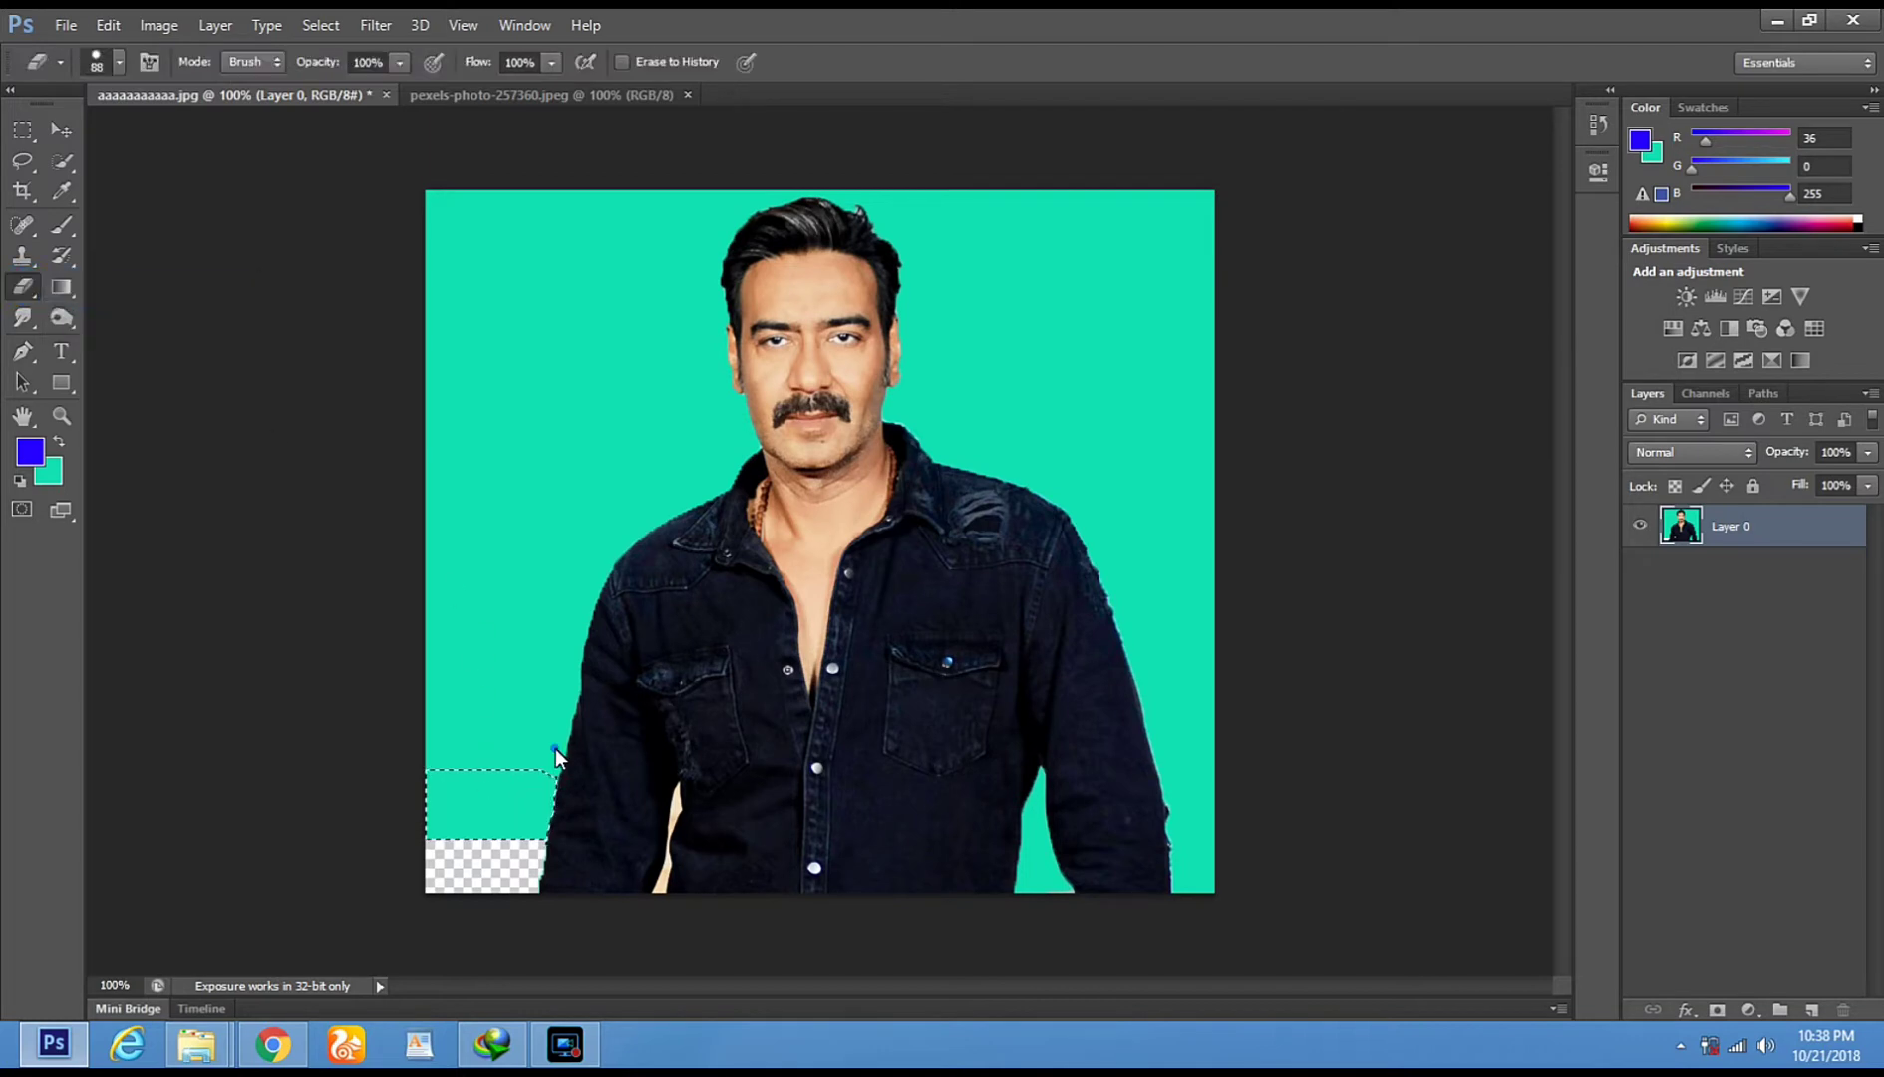
right_click(598, 762)
left_click(658, 764)
left_click_drag(463, 790, 390, 828)
left_click(492, 802)
Quick-select the next green strip up, beside the man's sleeve to elbow height, and erase it
left_click(61, 160)
left_click_drag(494, 735, 516, 697)
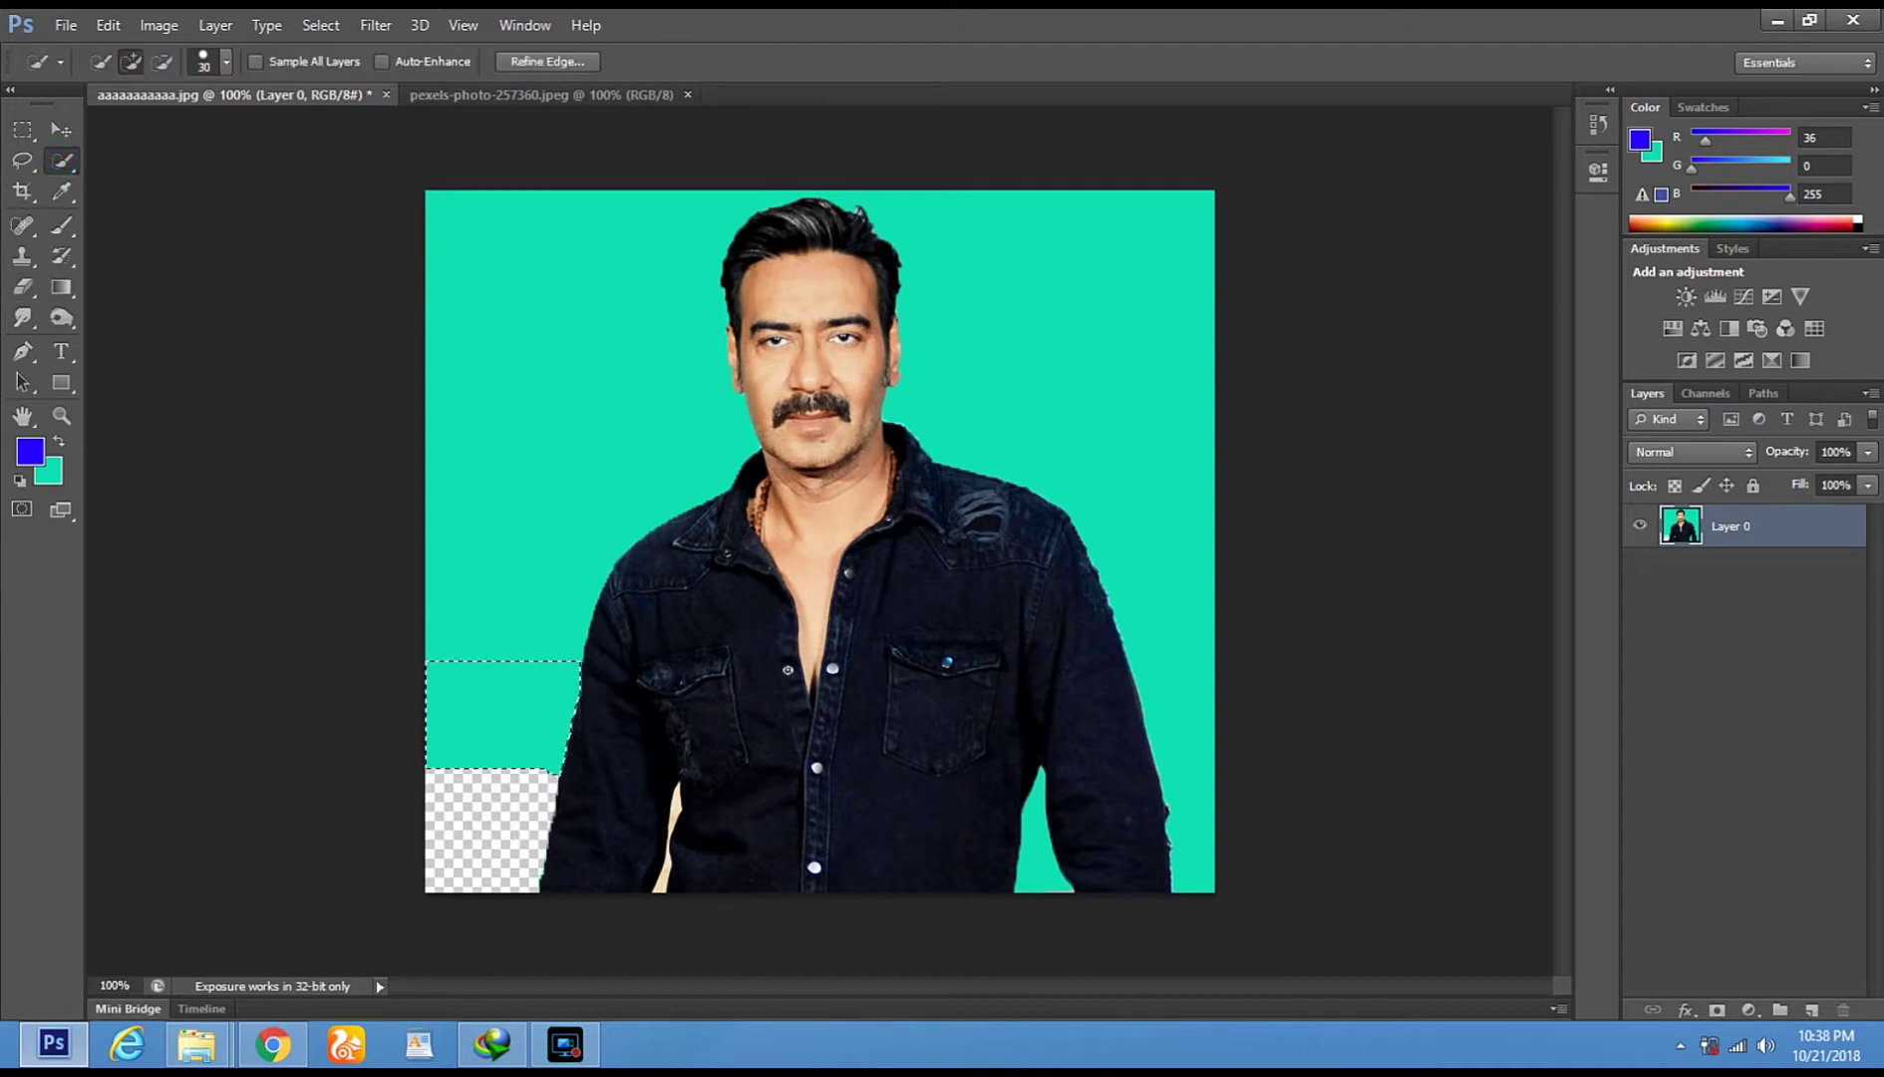
left_click(23, 287)
mouse_move(555, 722)
left_mouse_down()
mouse_move(559, 698)
mouse_move(565, 755)
mouse_move(401, 734)
left_mouse_up()
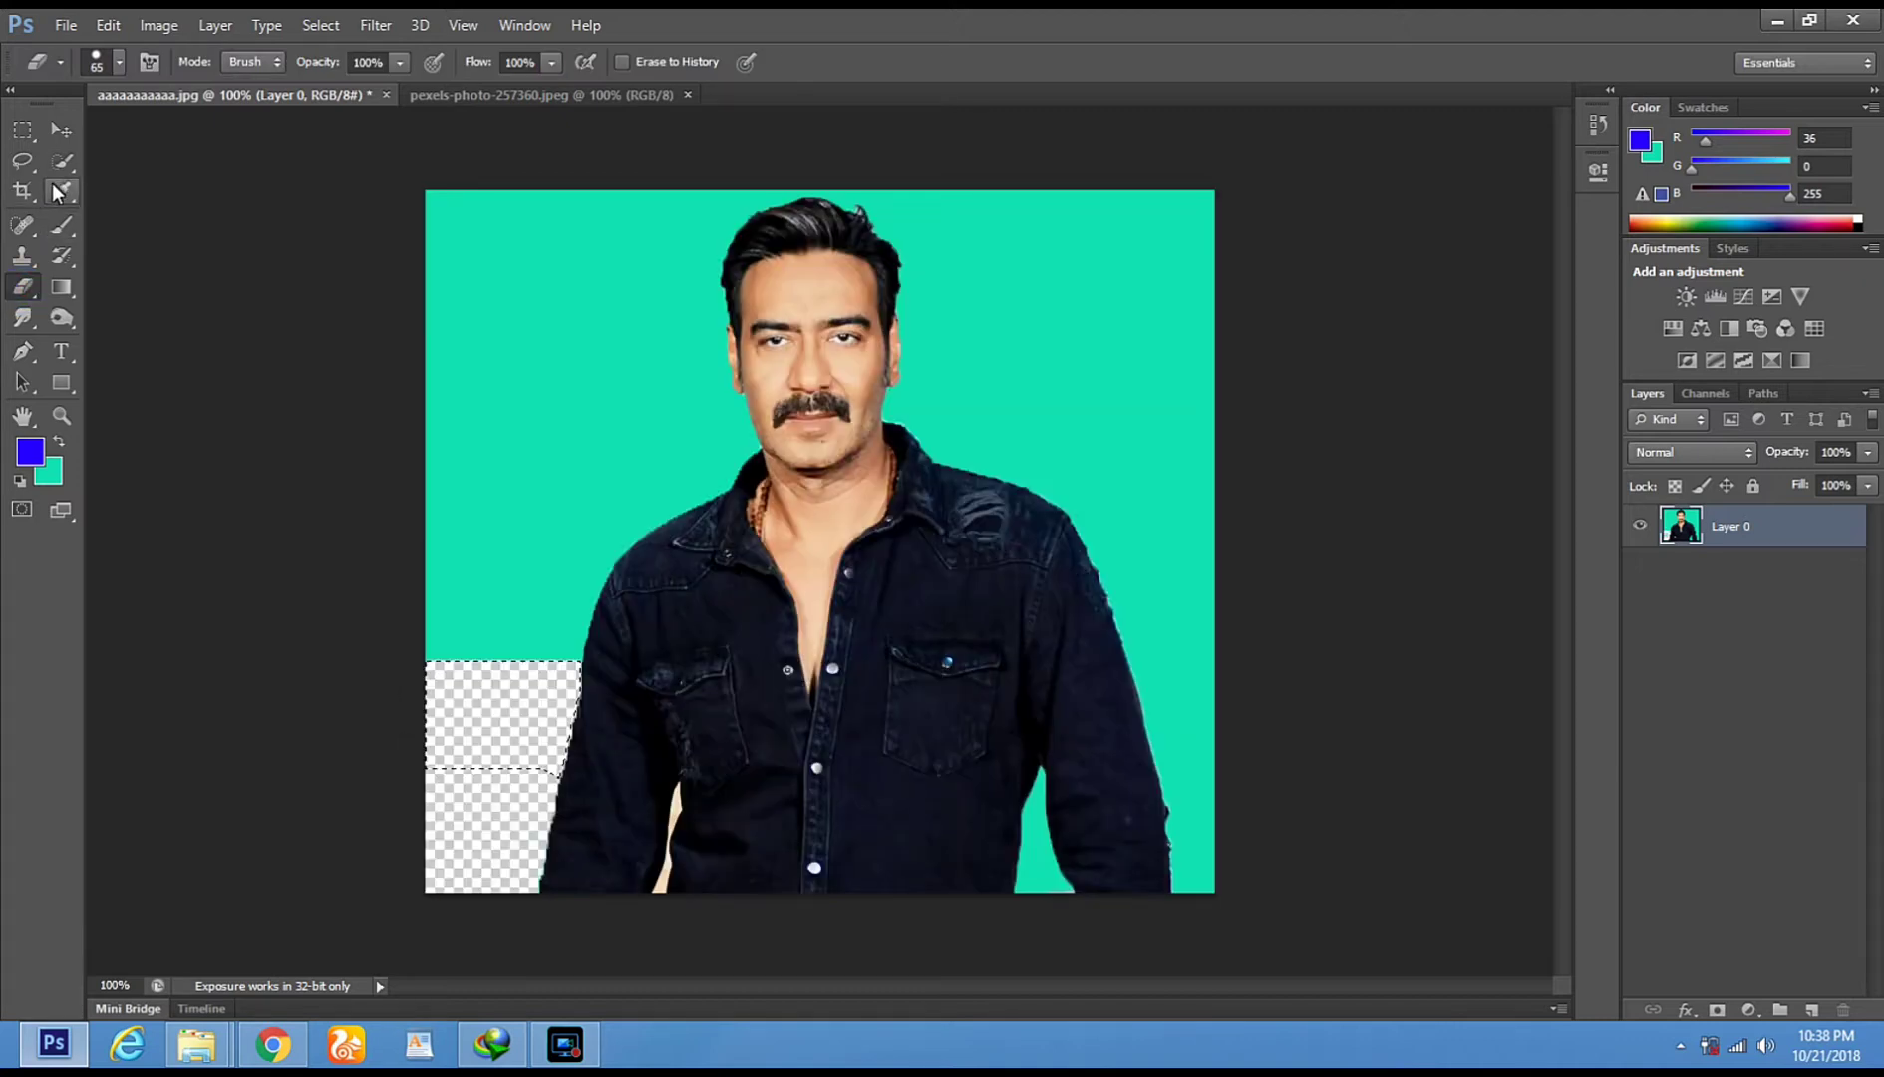
Quick-select the remaining green area on the image's left half, up to the hair, and erase it completely
left_click(62, 161)
left_click(526, 638)
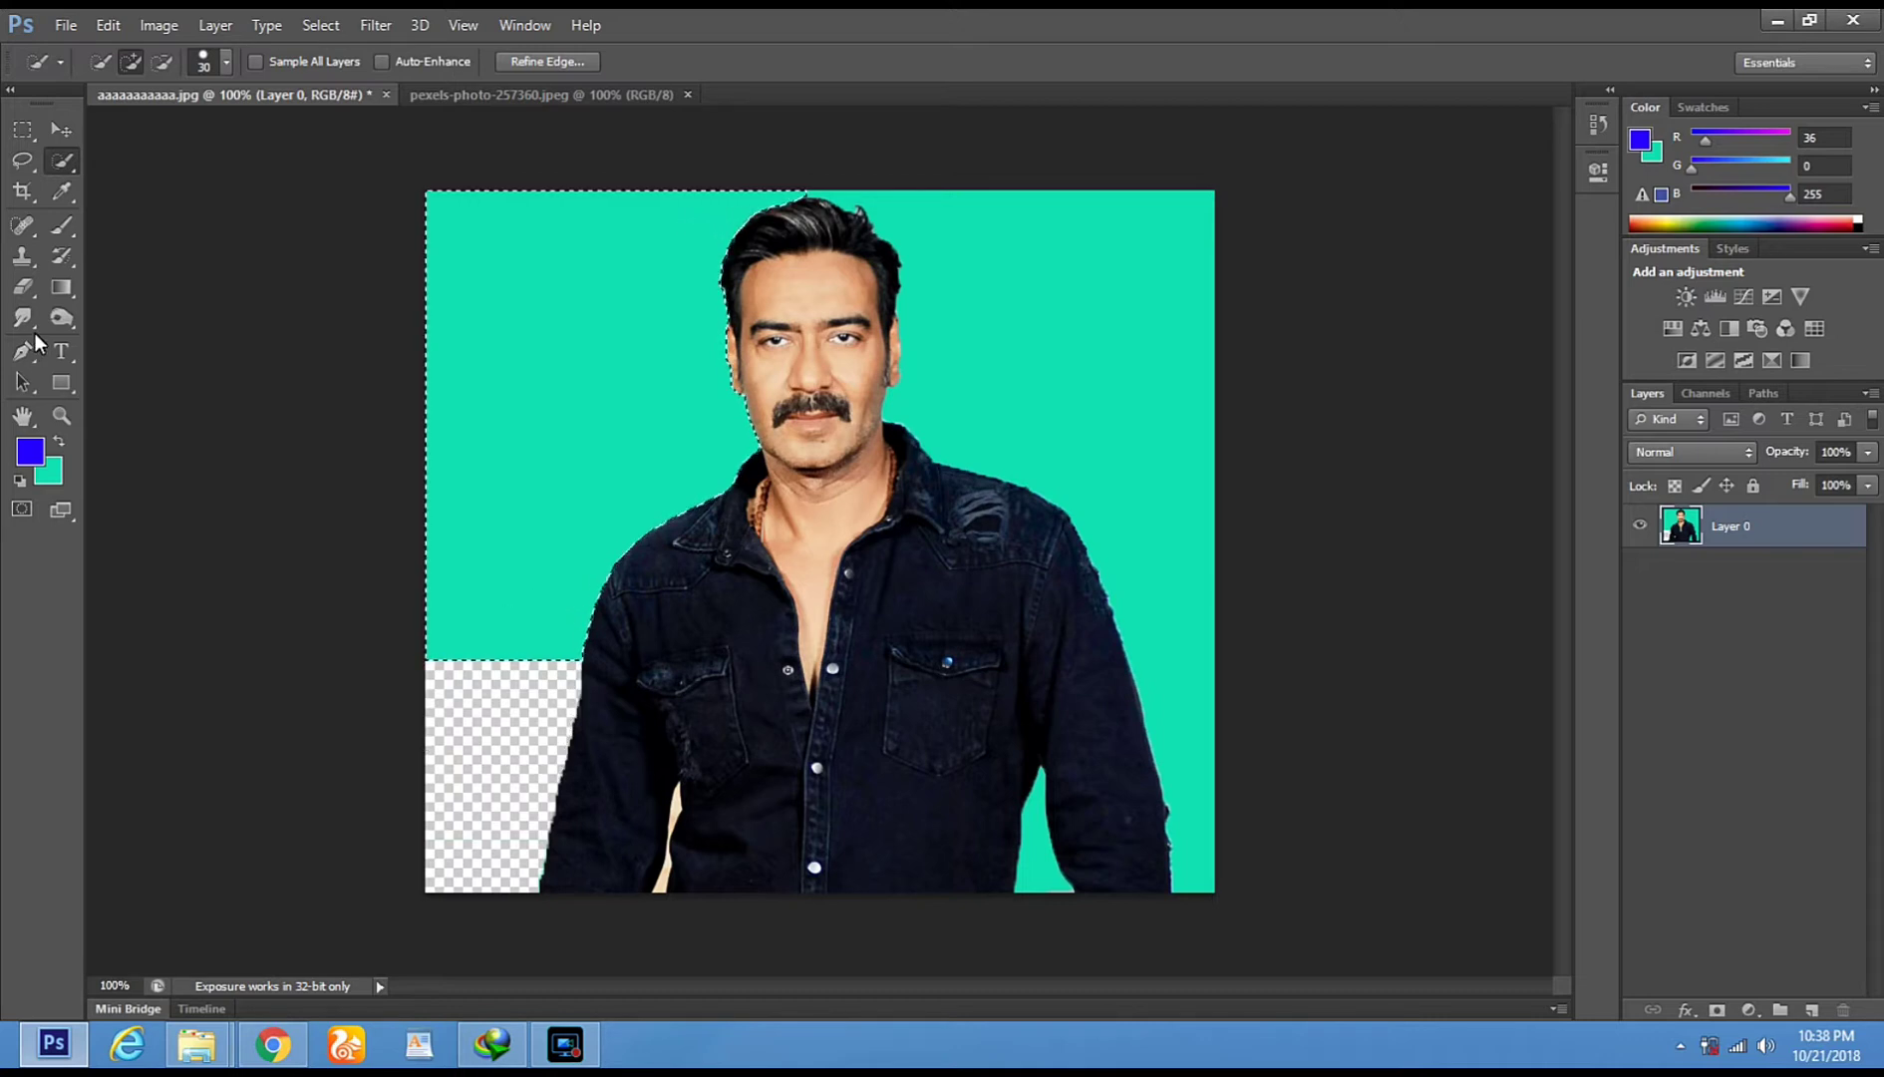
left_click(22, 287)
mouse_move(583, 683)
left_mouse_down()
mouse_move(583, 602)
mouse_move(607, 567)
mouse_move(763, 461)
mouse_move(723, 404)
left_mouse_up()
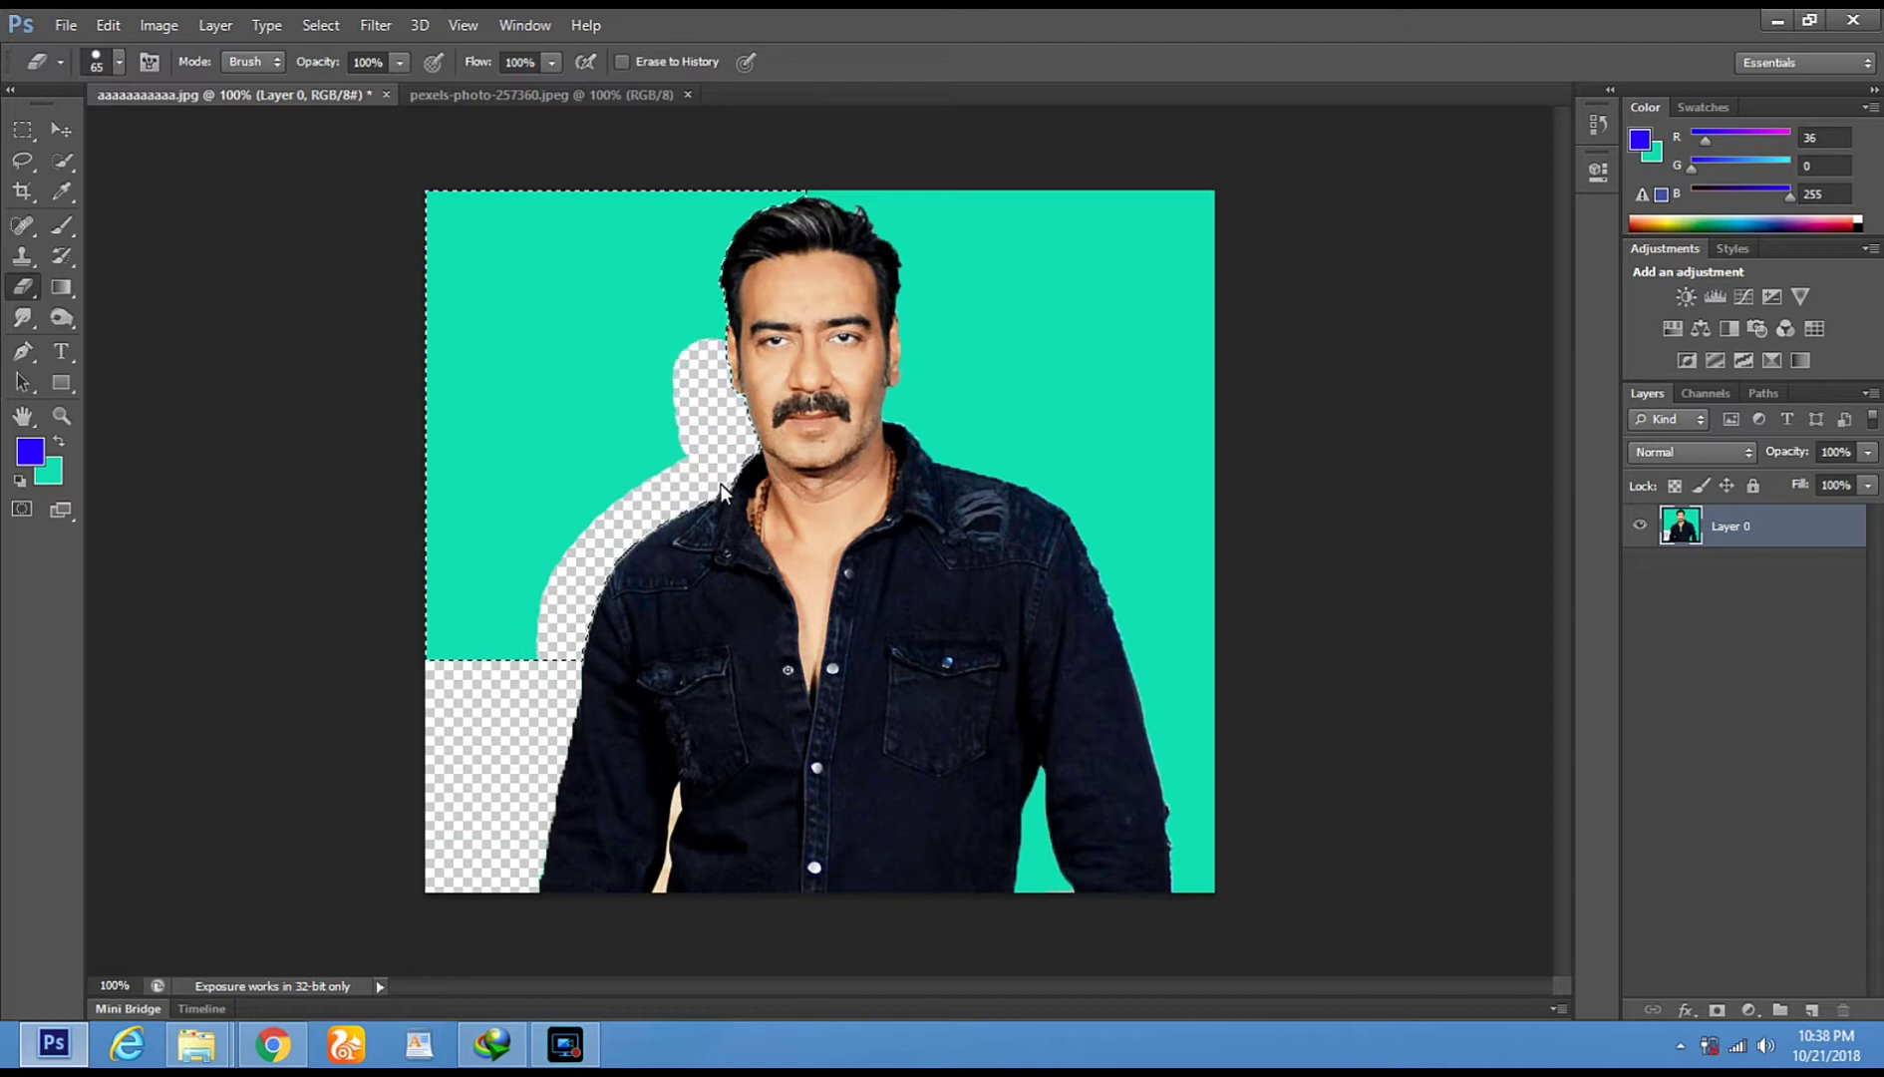
left_click_drag(712, 235, 708, 329)
mouse_move(654, 214)
left_mouse_down()
mouse_move(350, 228)
mouse_move(480, 226)
mouse_move(539, 257)
mouse_move(463, 235)
mouse_move(446, 287)
mouse_move(477, 386)
mouse_move(475, 283)
mouse_move(444, 325)
mouse_move(483, 294)
mouse_move(515, 357)
mouse_move(577, 239)
mouse_move(591, 307)
mouse_move(623, 341)
mouse_move(636, 324)
mouse_move(604, 388)
mouse_move(694, 593)
mouse_move(610, 530)
mouse_move(570, 372)
mouse_move(476, 708)
mouse_move(521, 427)
mouse_move(445, 730)
mouse_move(407, 408)
mouse_move(414, 661)
mouse_move(484, 309)
mouse_move(487, 646)
mouse_move(525, 456)
mouse_move(539, 732)
left_mouse_up()
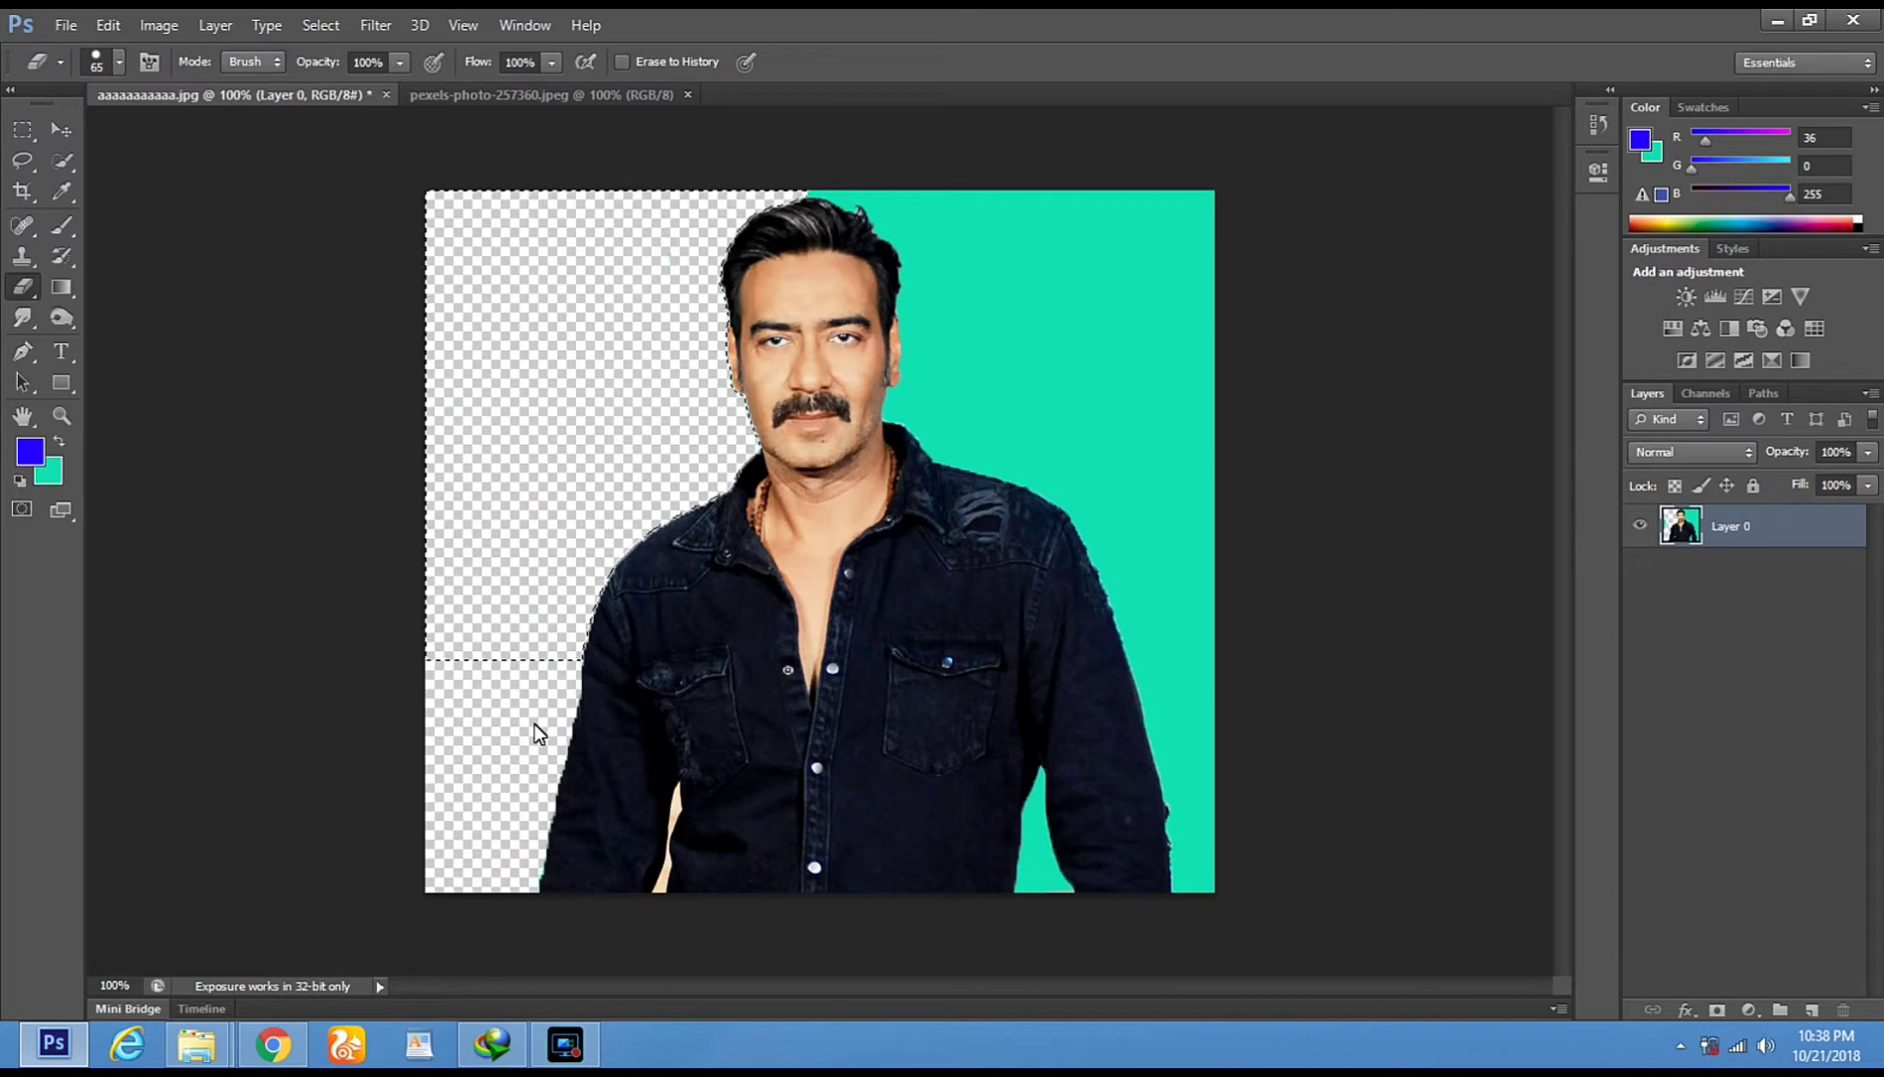
Quick-select the green patch above the hair, erase it, and clear the selection
left_click(65, 177)
left_click(65, 171)
left_click_drag(855, 192, 891, 217)
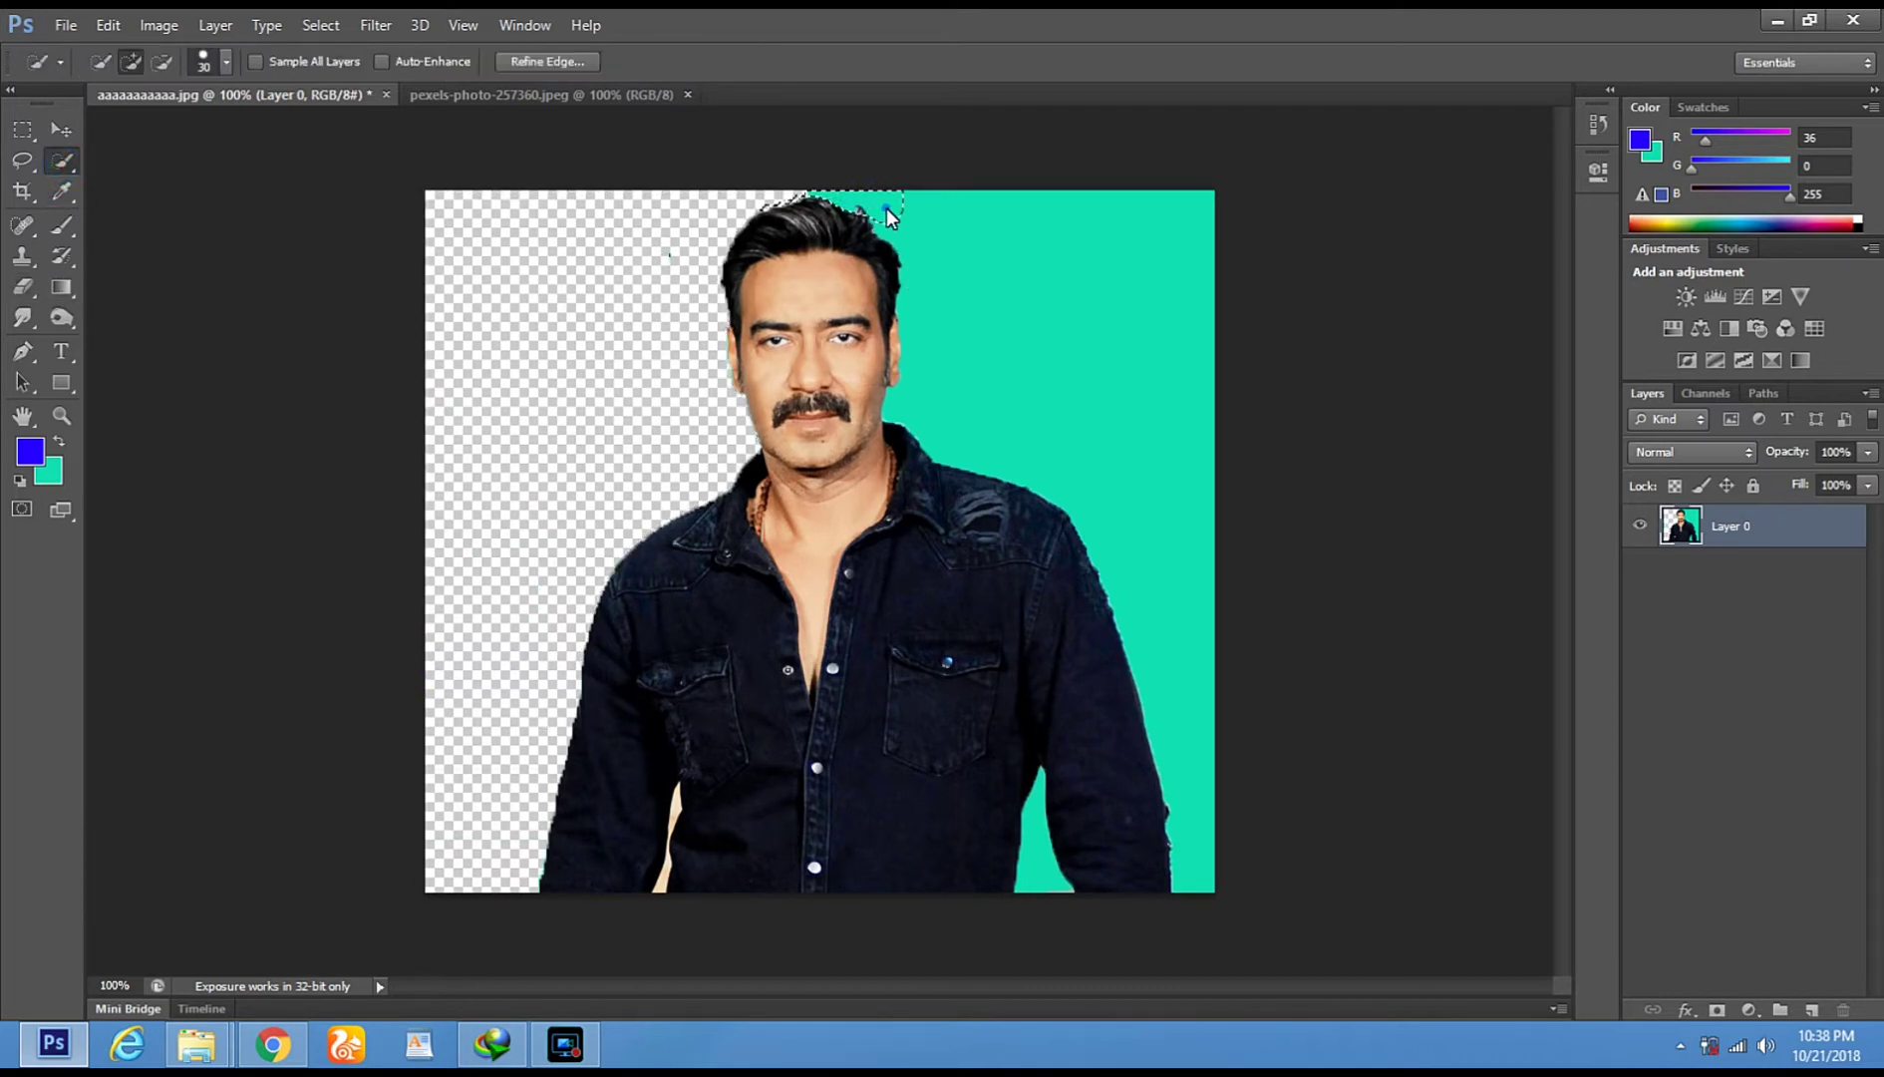
left_click(23, 288)
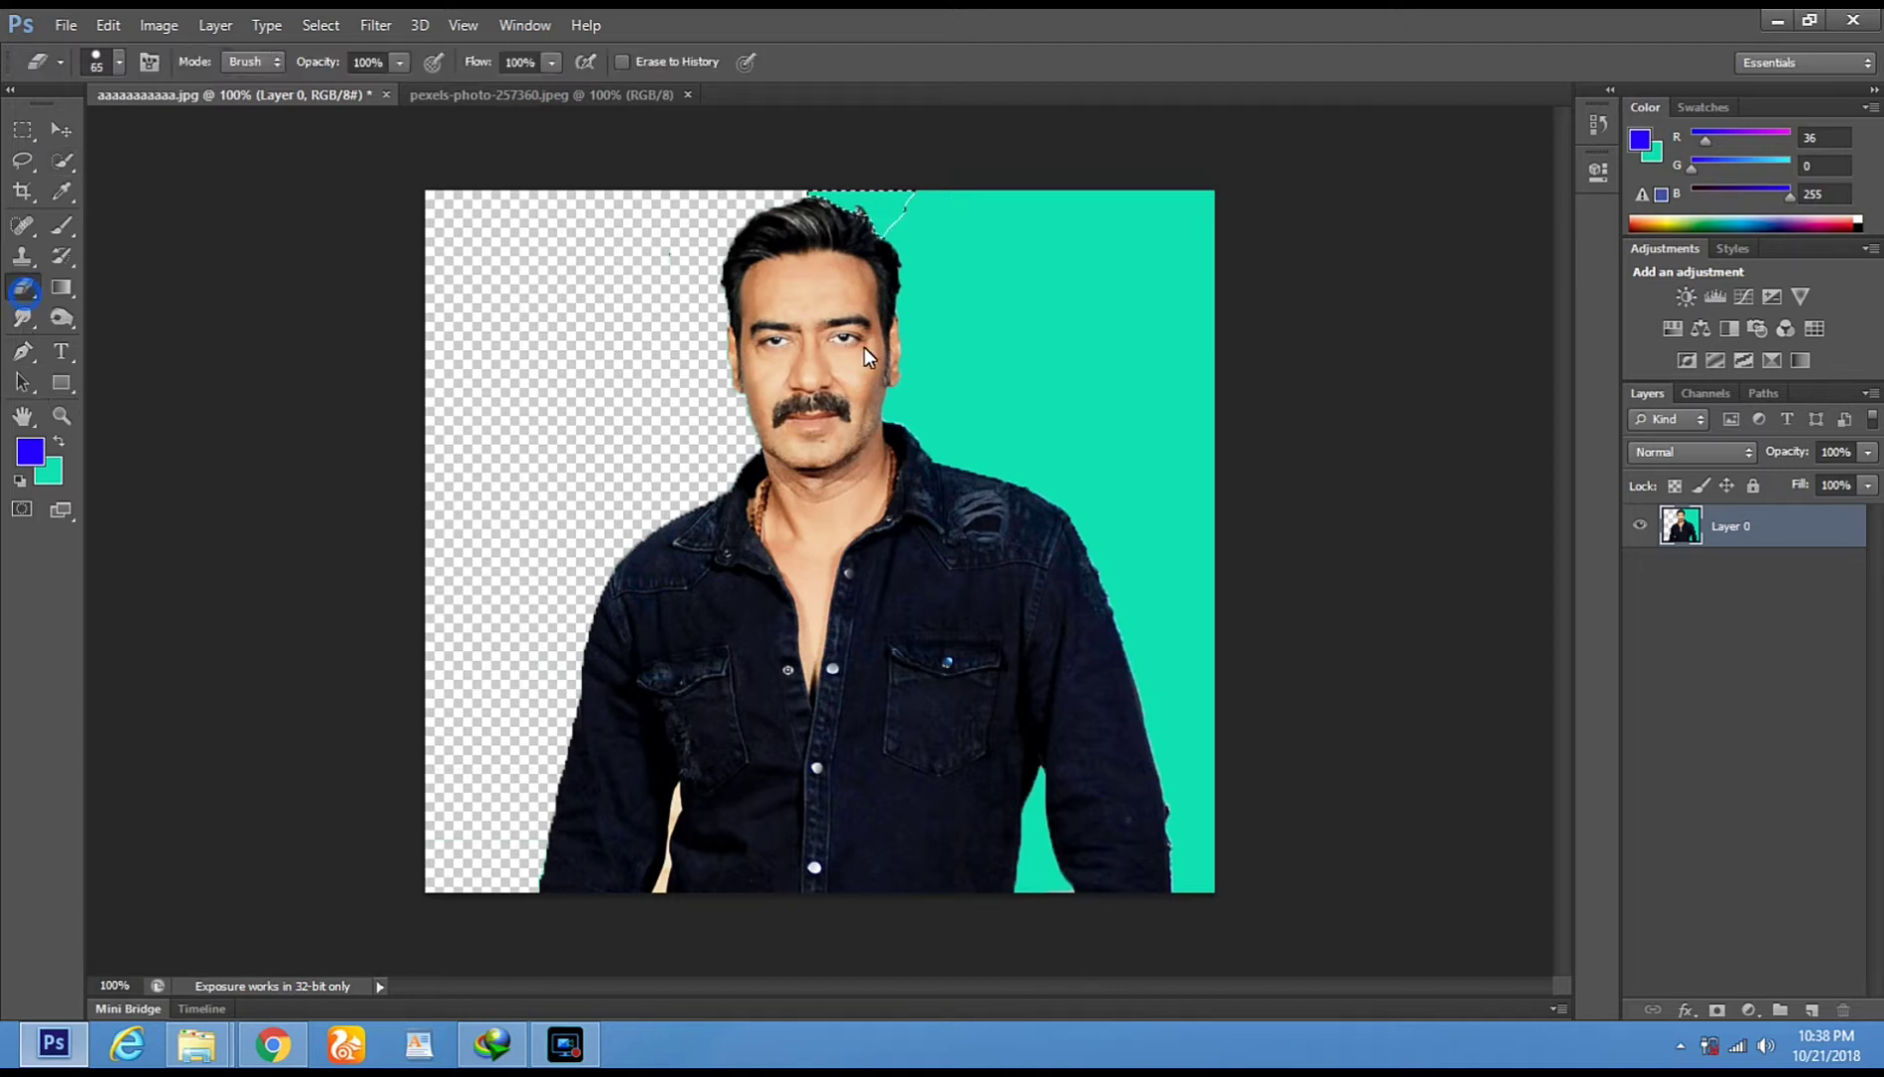
left_click_drag(854, 195, 821, 231)
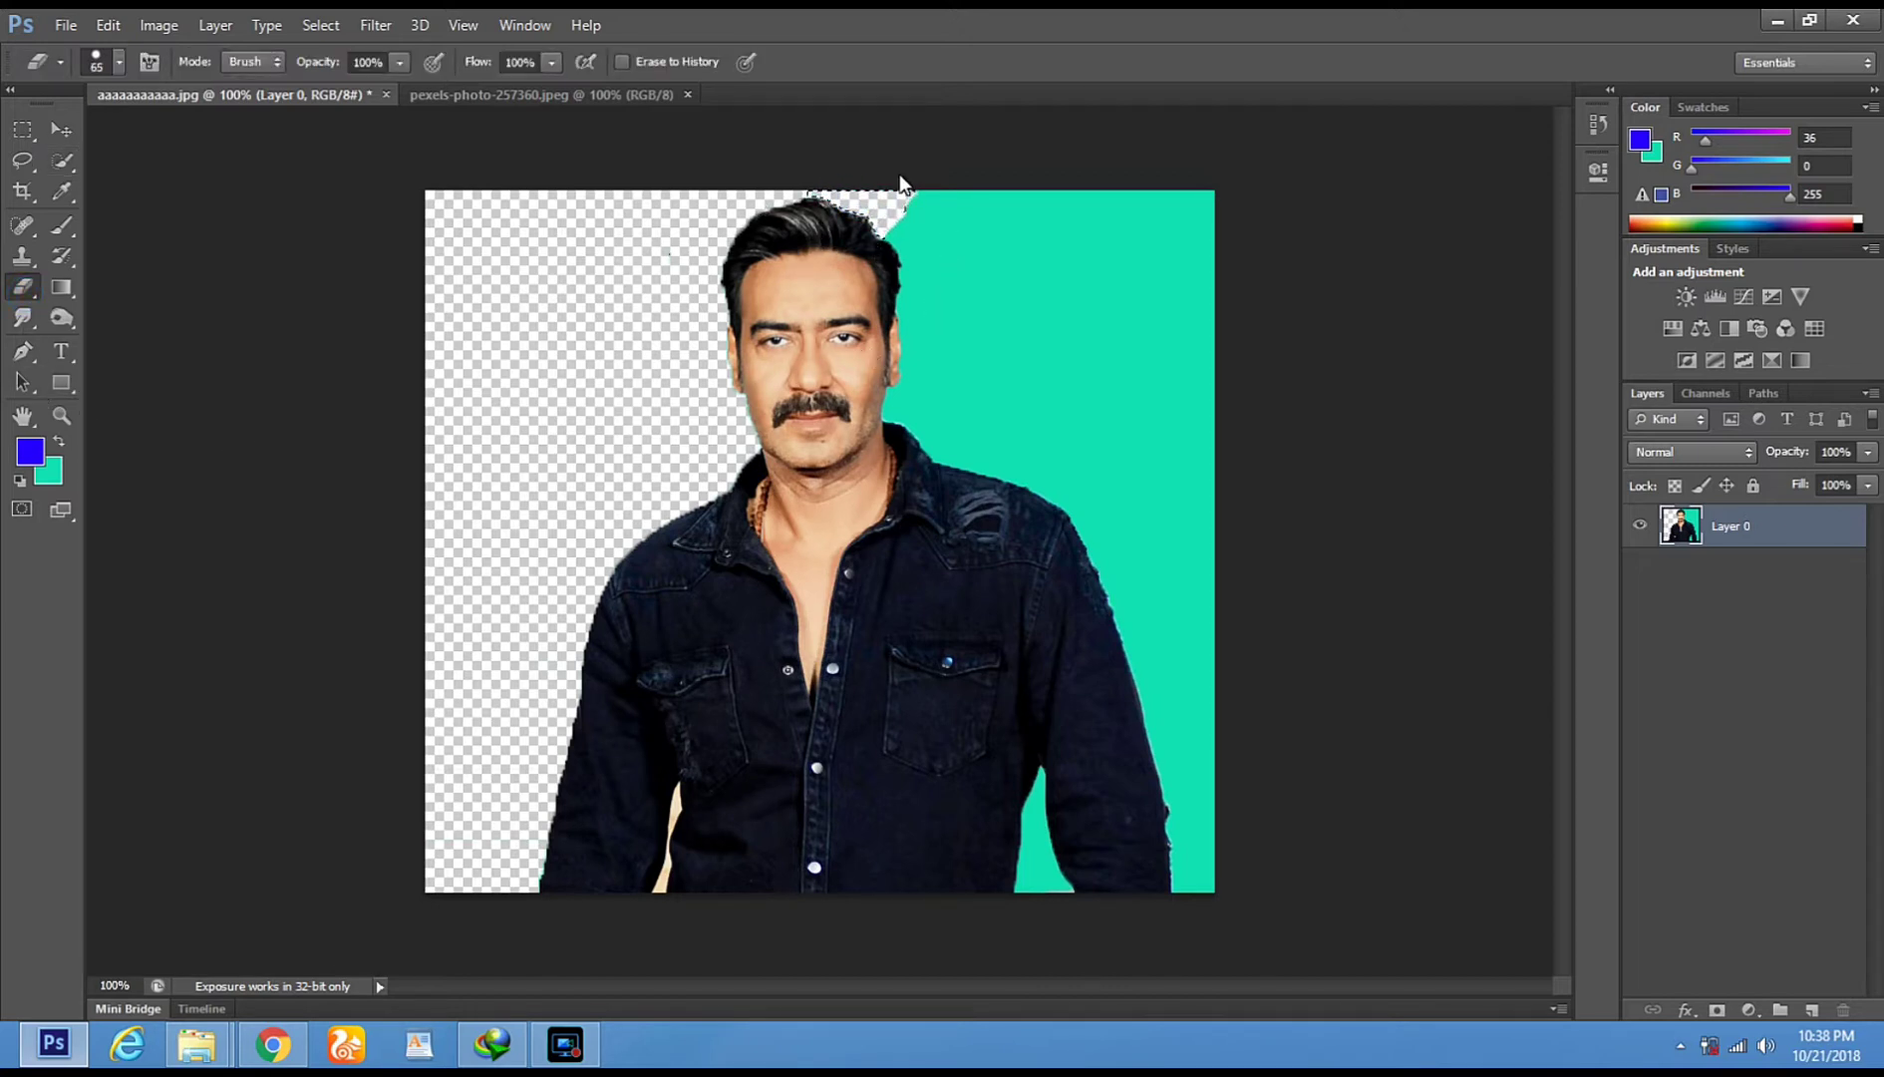
left_click(25, 161)
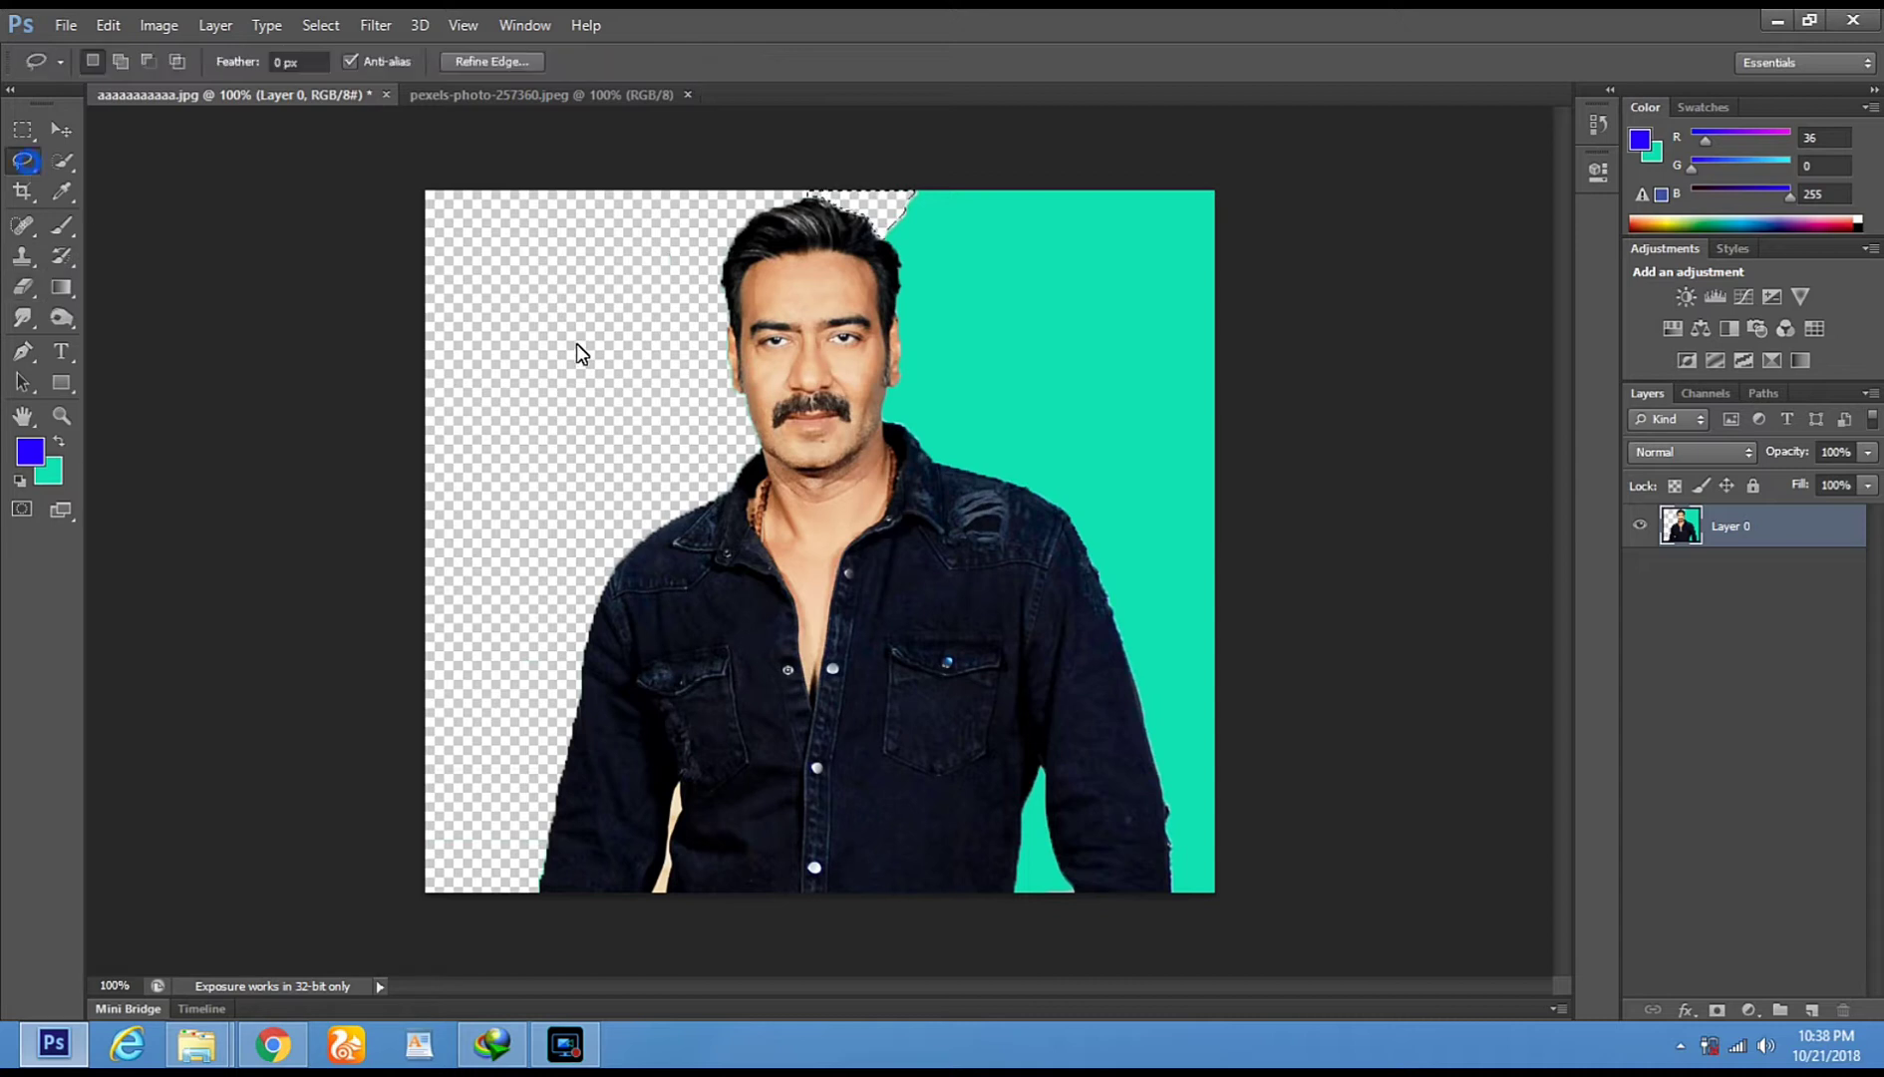
left_click(583, 349)
Erase the green along the image's top edge and upper-right side, away from the man's outline
left_click(23, 288)
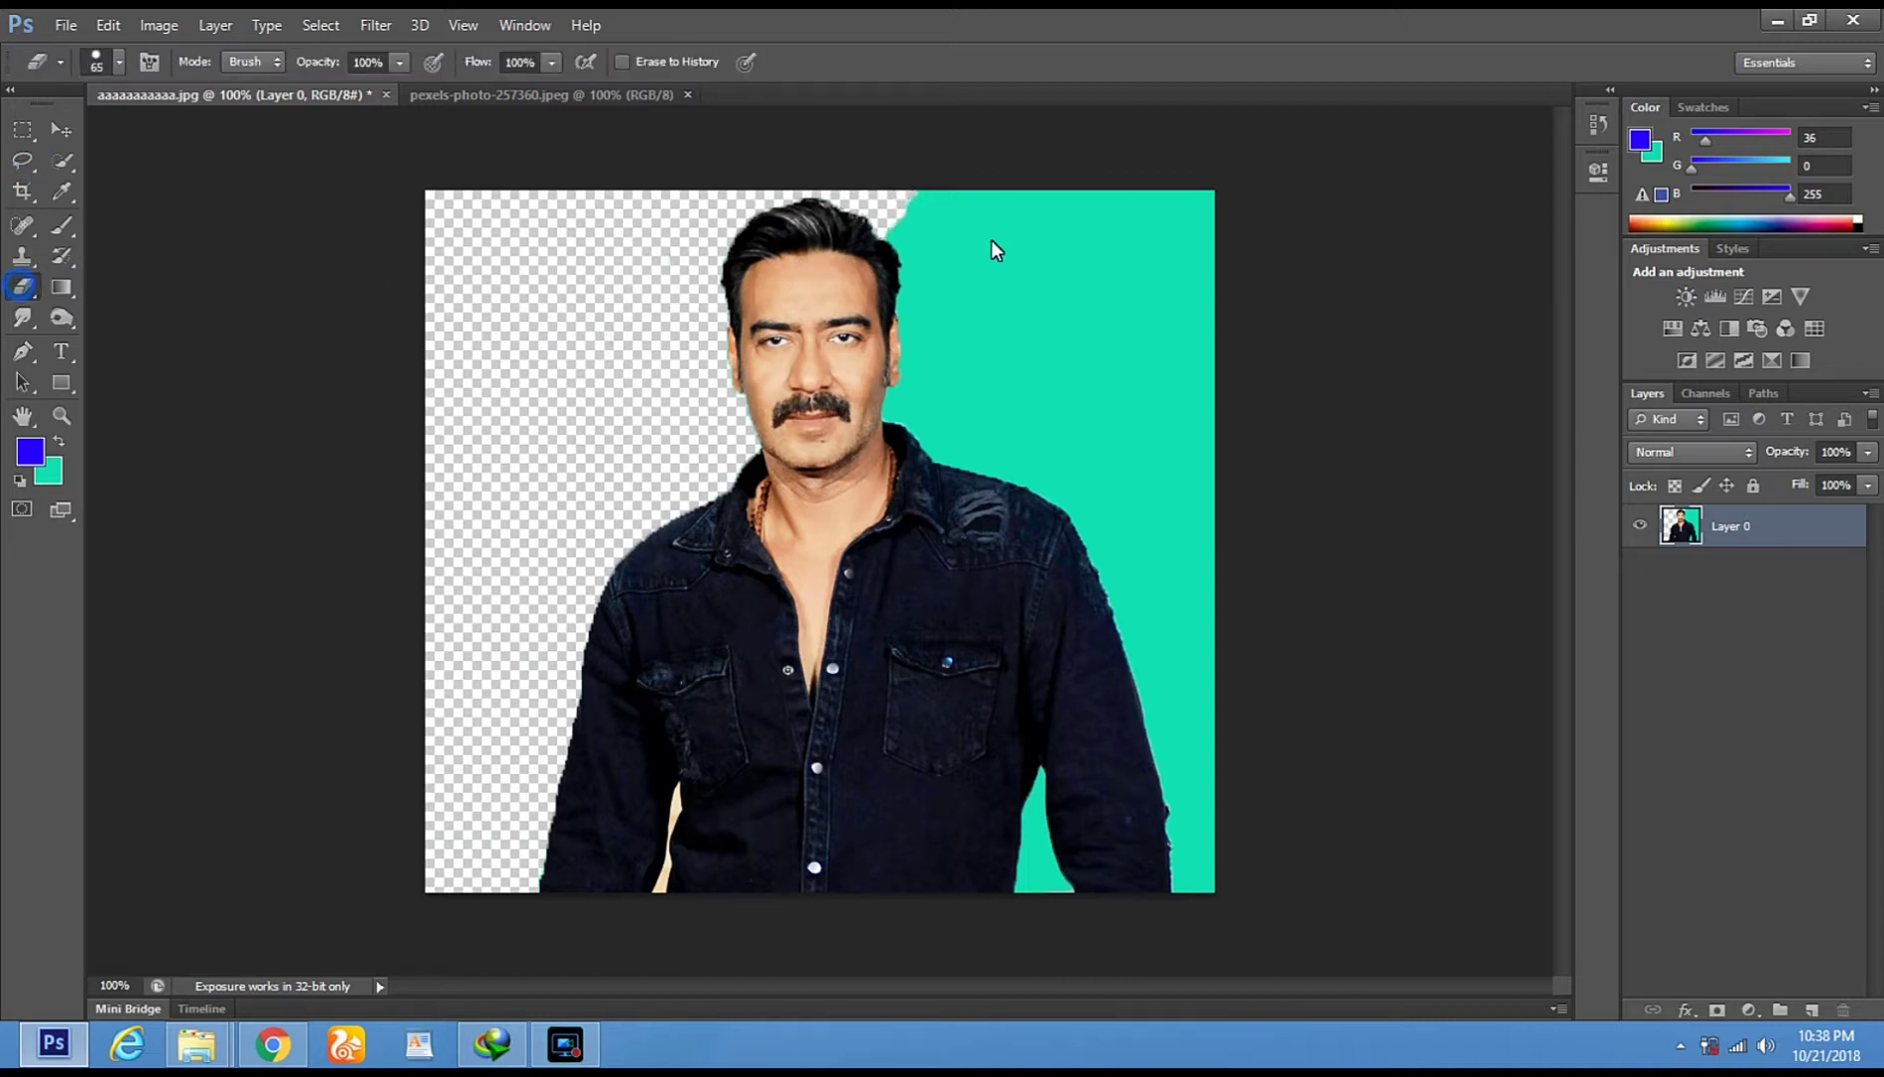
mouse_move(914, 181)
left_mouse_down()
mouse_move(1129, 170)
mouse_move(1256, 190)
left_mouse_up()
mouse_move(1195, 295)
left_mouse_down()
mouse_move(1164, 185)
mouse_move(1174, 285)
mouse_move(1065, 222)
mouse_move(1122, 263)
mouse_move(1132, 210)
mouse_move(1196, 443)
left_mouse_up()
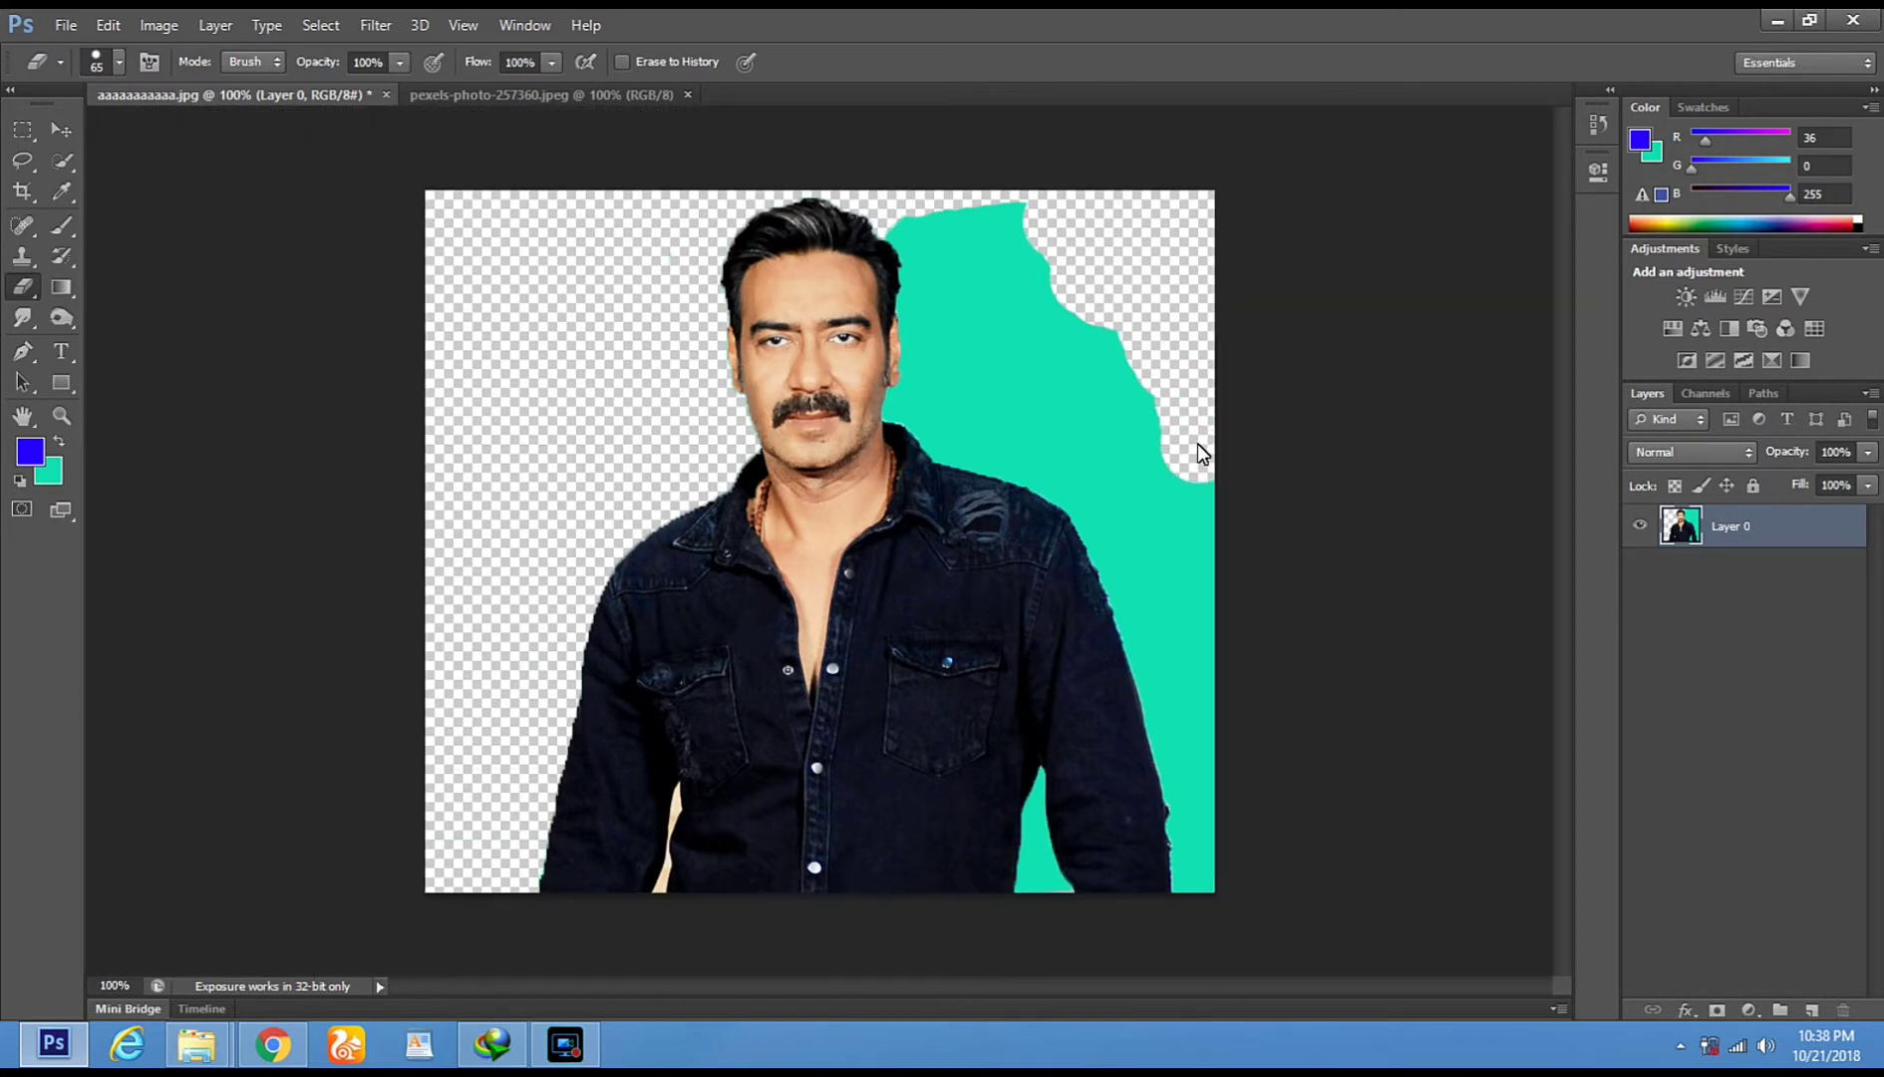
Quick-select the remaining green area on the image's right half and erase the part beside the head and neck
left_click(68, 159)
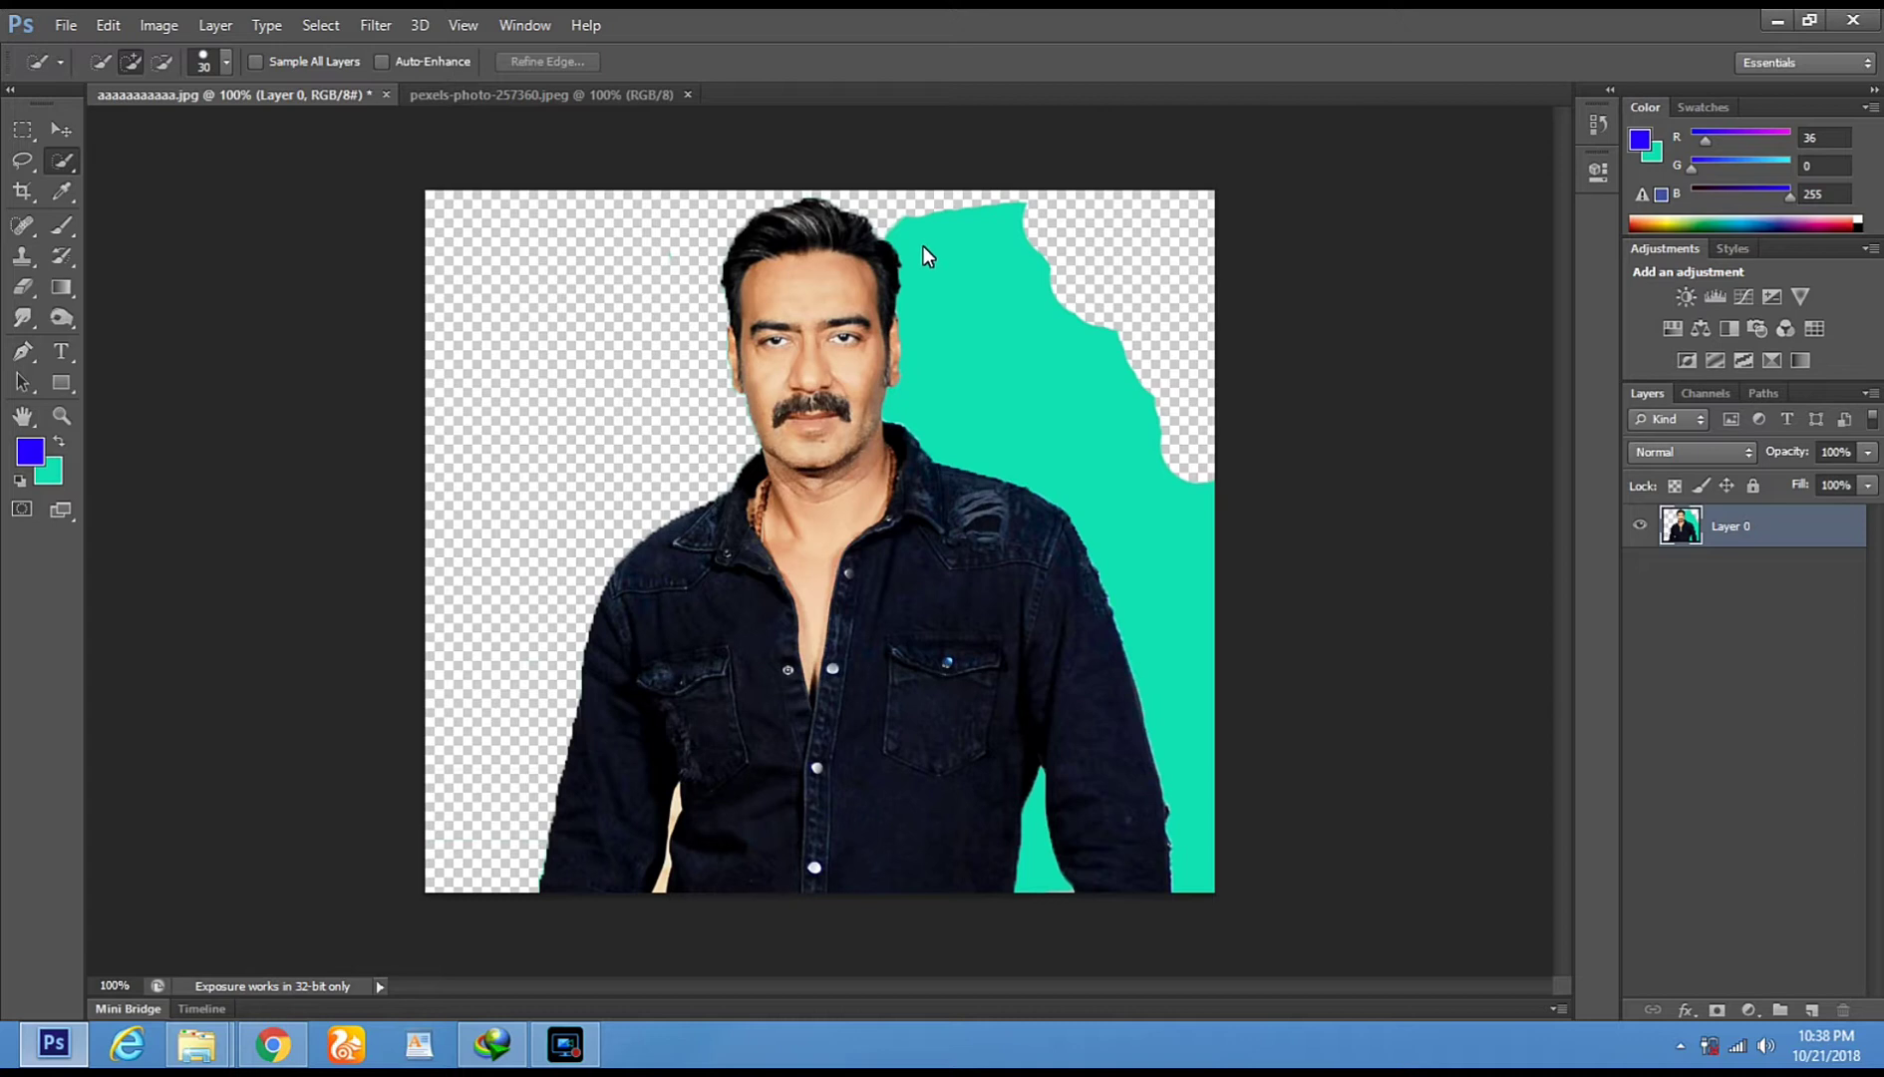
left_click_drag(912, 251, 947, 289)
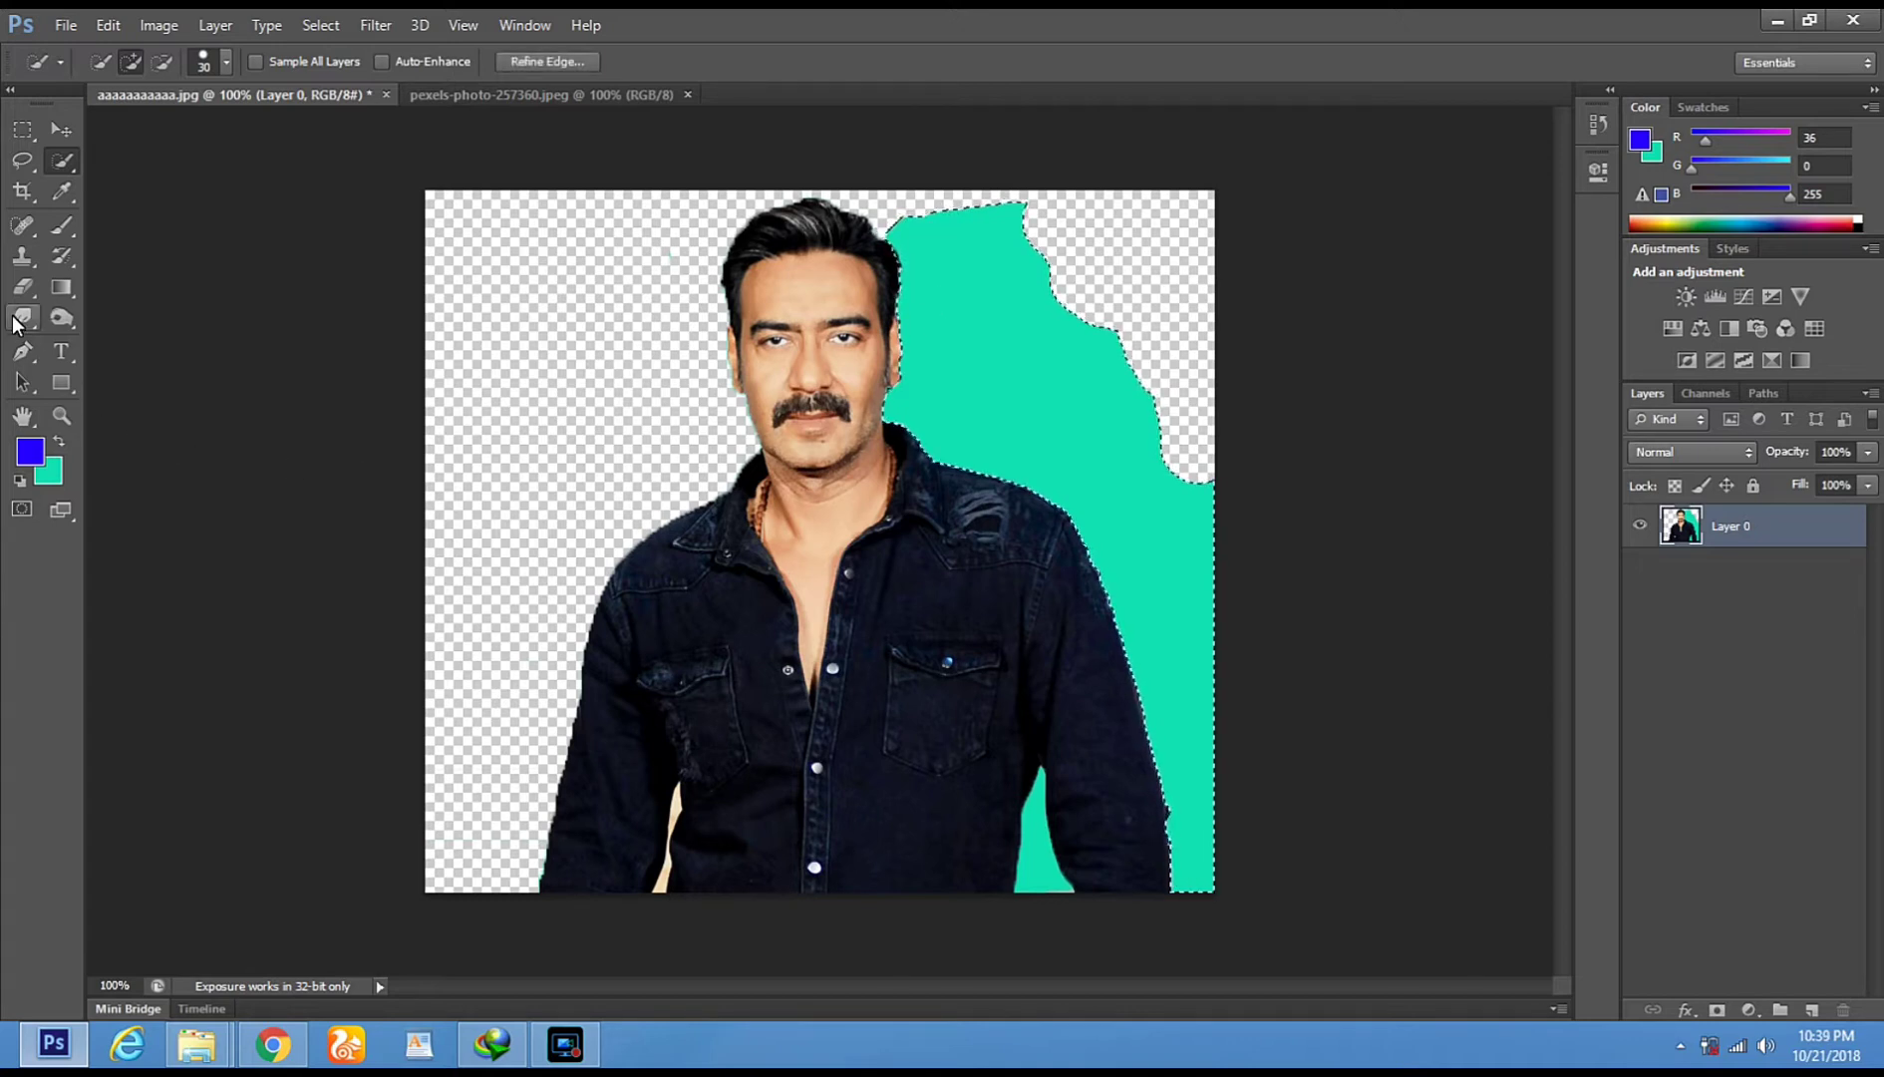
left_click(23, 287)
mouse_move(896, 284)
left_mouse_down()
mouse_move(949, 211)
mouse_move(901, 251)
mouse_move(983, 232)
left_mouse_up()
left_click_drag(897, 329, 1056, 291)
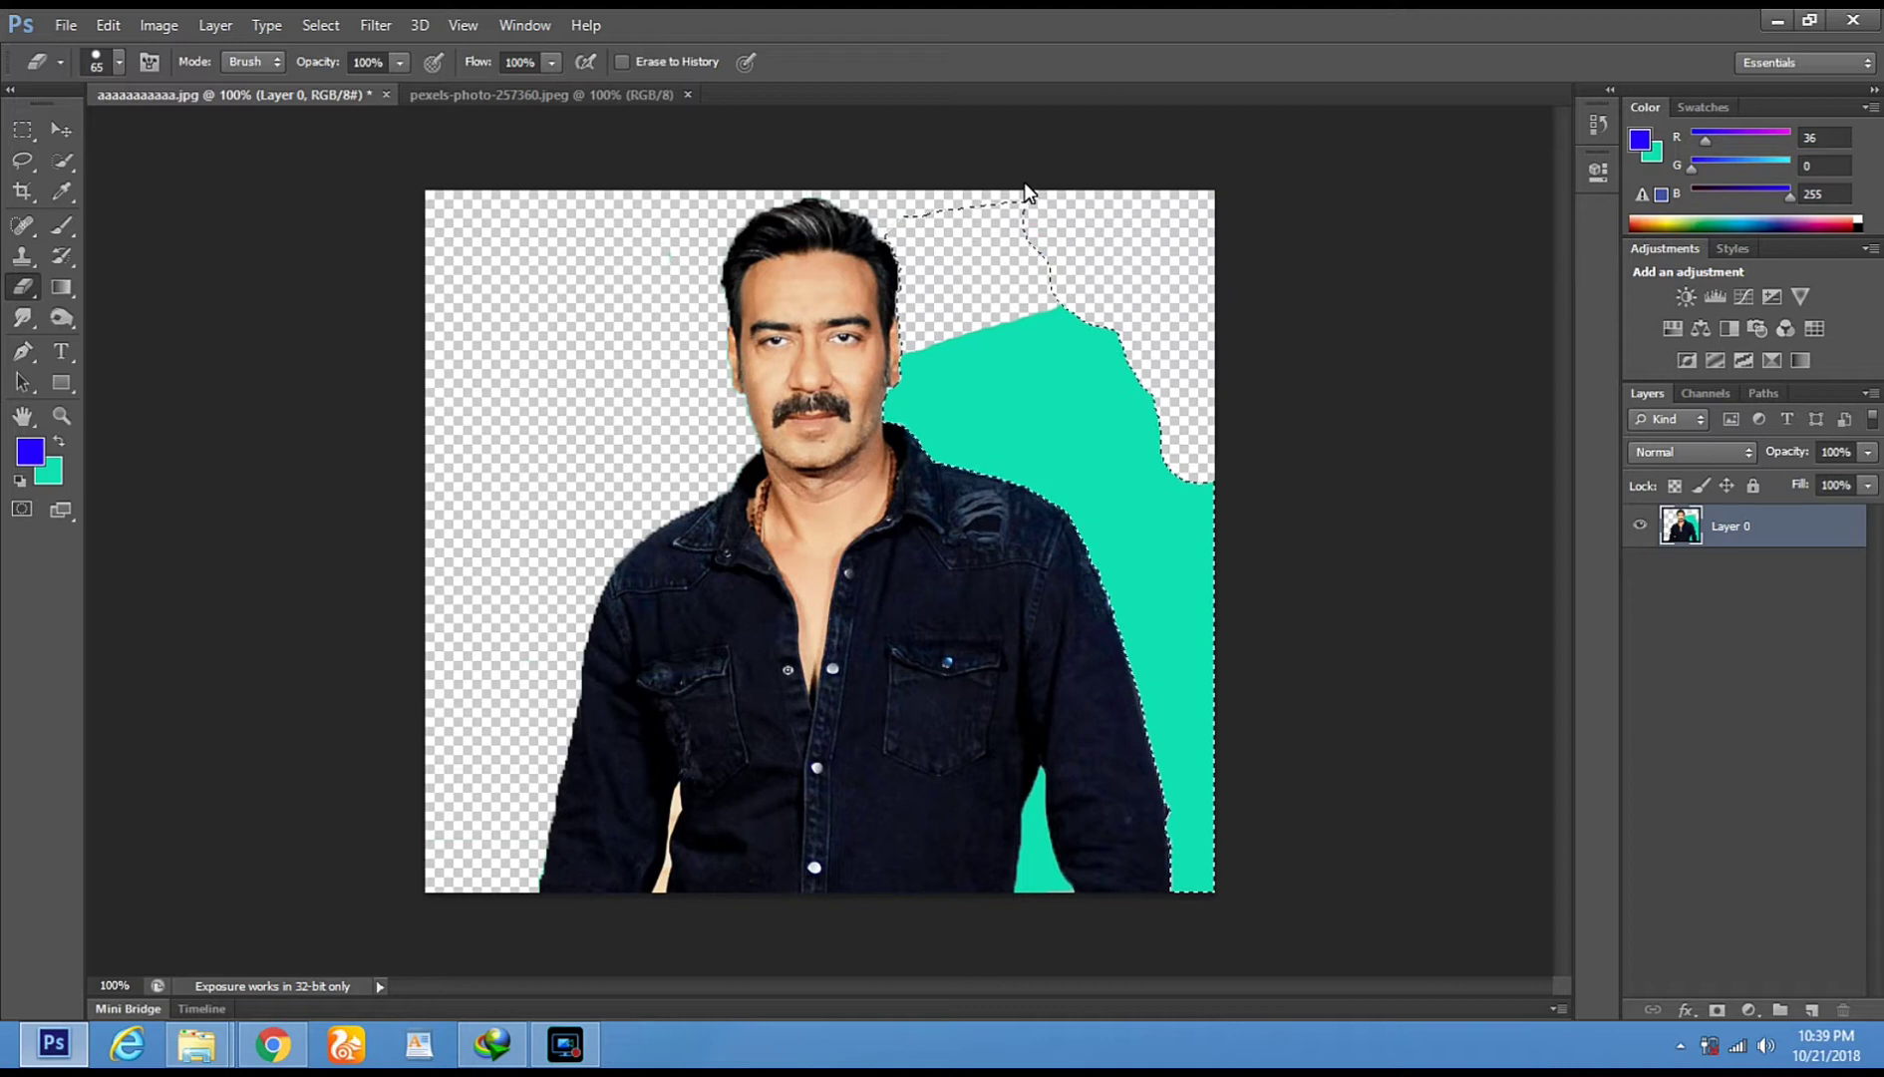
mouse_move(877, 371)
left_mouse_down()
mouse_move(1115, 317)
mouse_move(1065, 304)
mouse_move(835, 427)
left_mouse_up()
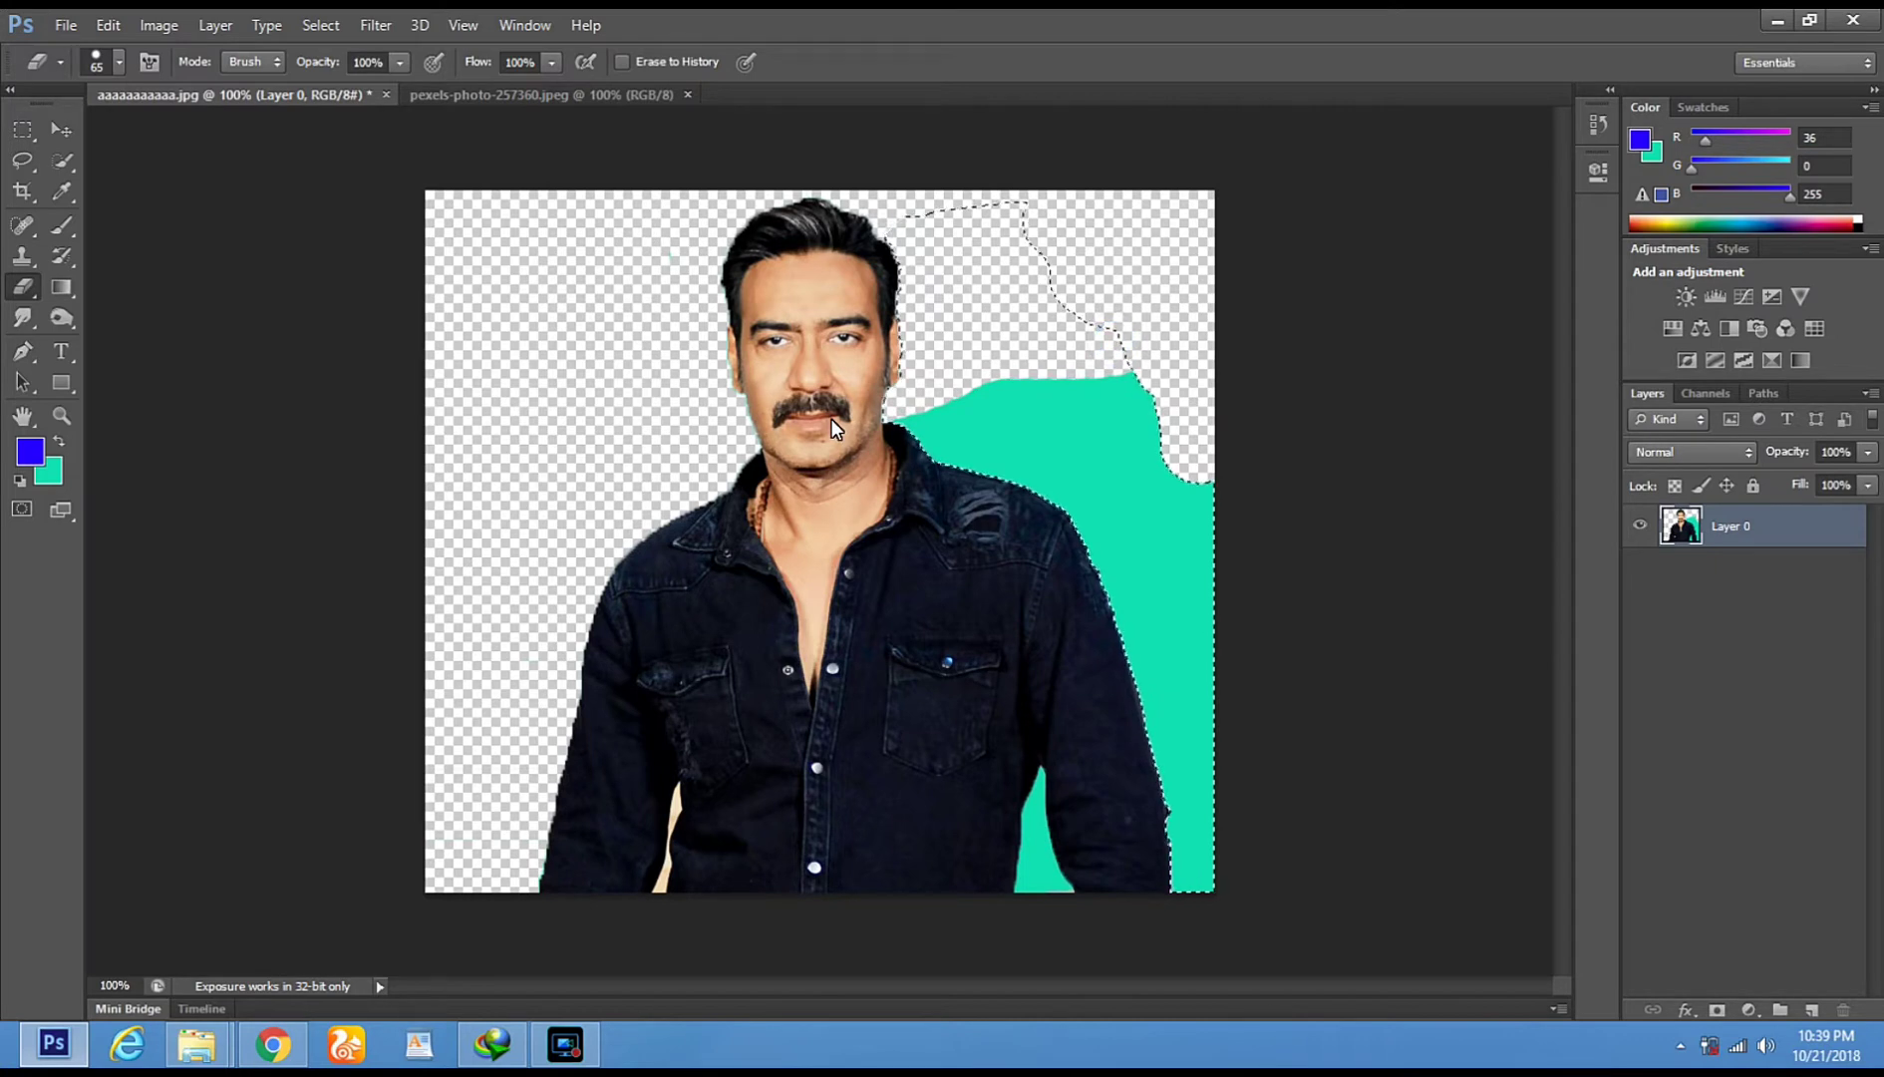
Erase the rest of the selected green along the shoulder and outer sleeve down to the image's lower edge
left_click(863, 434)
left_click_drag(960, 417, 1170, 376)
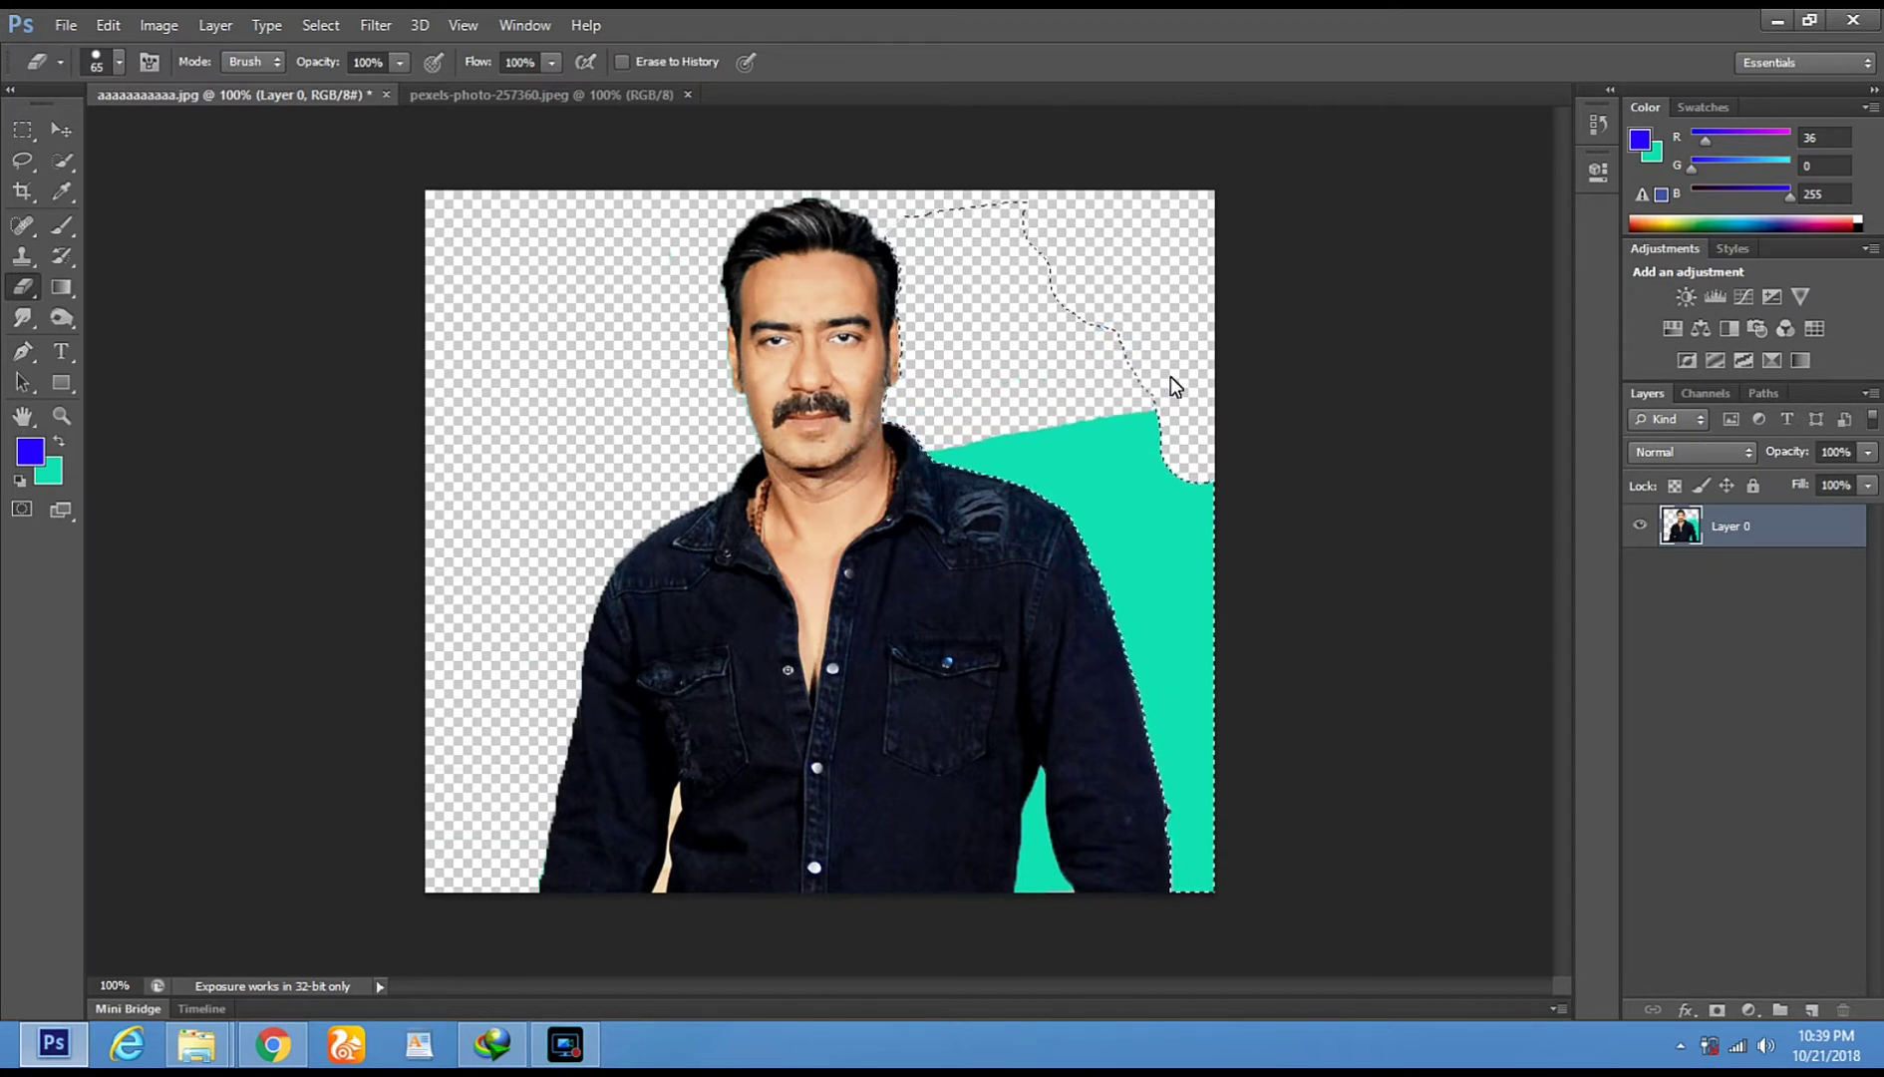
left_click_drag(918, 466, 1185, 415)
mouse_move(1008, 491)
left_mouse_down()
mouse_move(1179, 445)
mouse_move(1055, 490)
mouse_move(1255, 476)
mouse_move(1038, 532)
mouse_move(1222, 510)
left_mouse_up()
left_click_drag(1059, 578, 1318, 549)
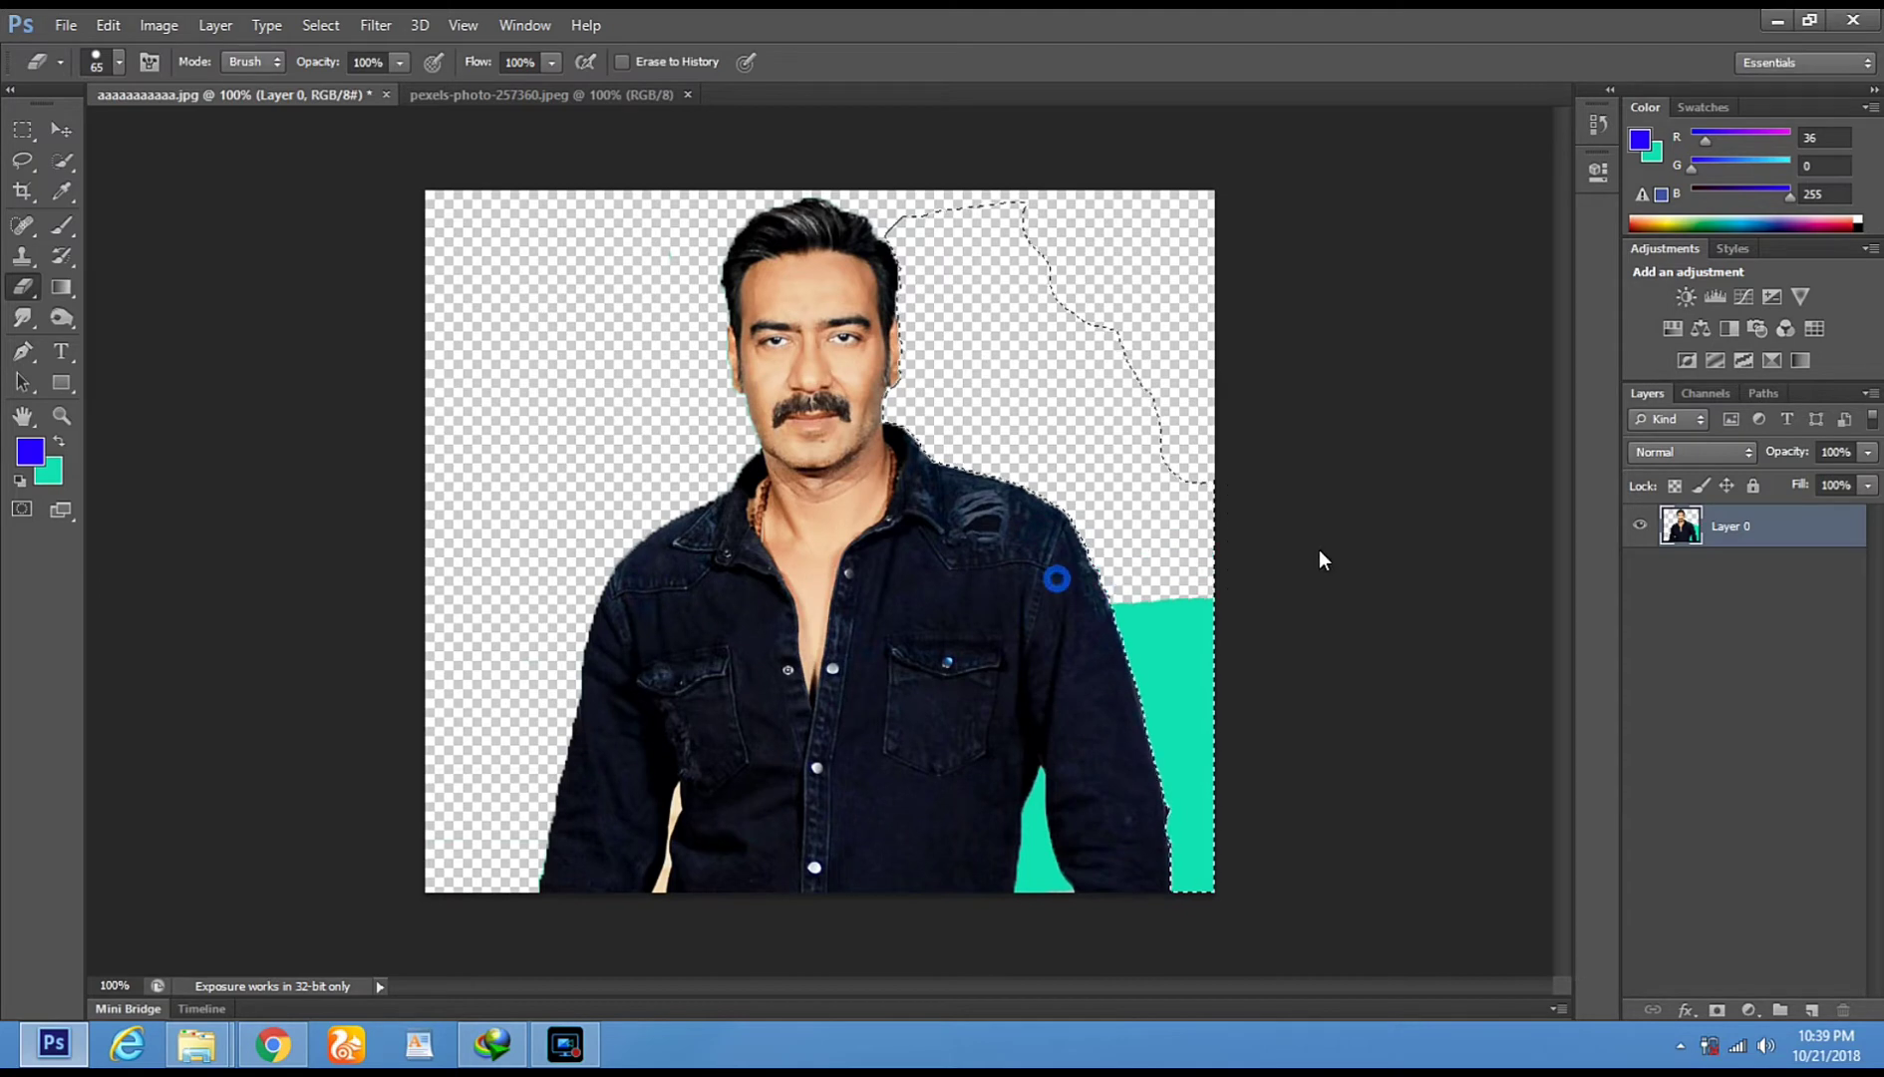
mouse_move(1086, 603)
left_mouse_down()
mouse_move(1182, 596)
mouse_move(1092, 638)
mouse_move(1255, 623)
mouse_move(1214, 659)
mouse_move(1138, 667)
mouse_move(1257, 683)
mouse_move(1112, 714)
mouse_move(1246, 738)
mouse_move(1112, 763)
mouse_move(1253, 822)
mouse_move(1182, 820)
mouse_move(1288, 892)
mouse_move(1170, 852)
mouse_move(1268, 906)
left_mouse_up()
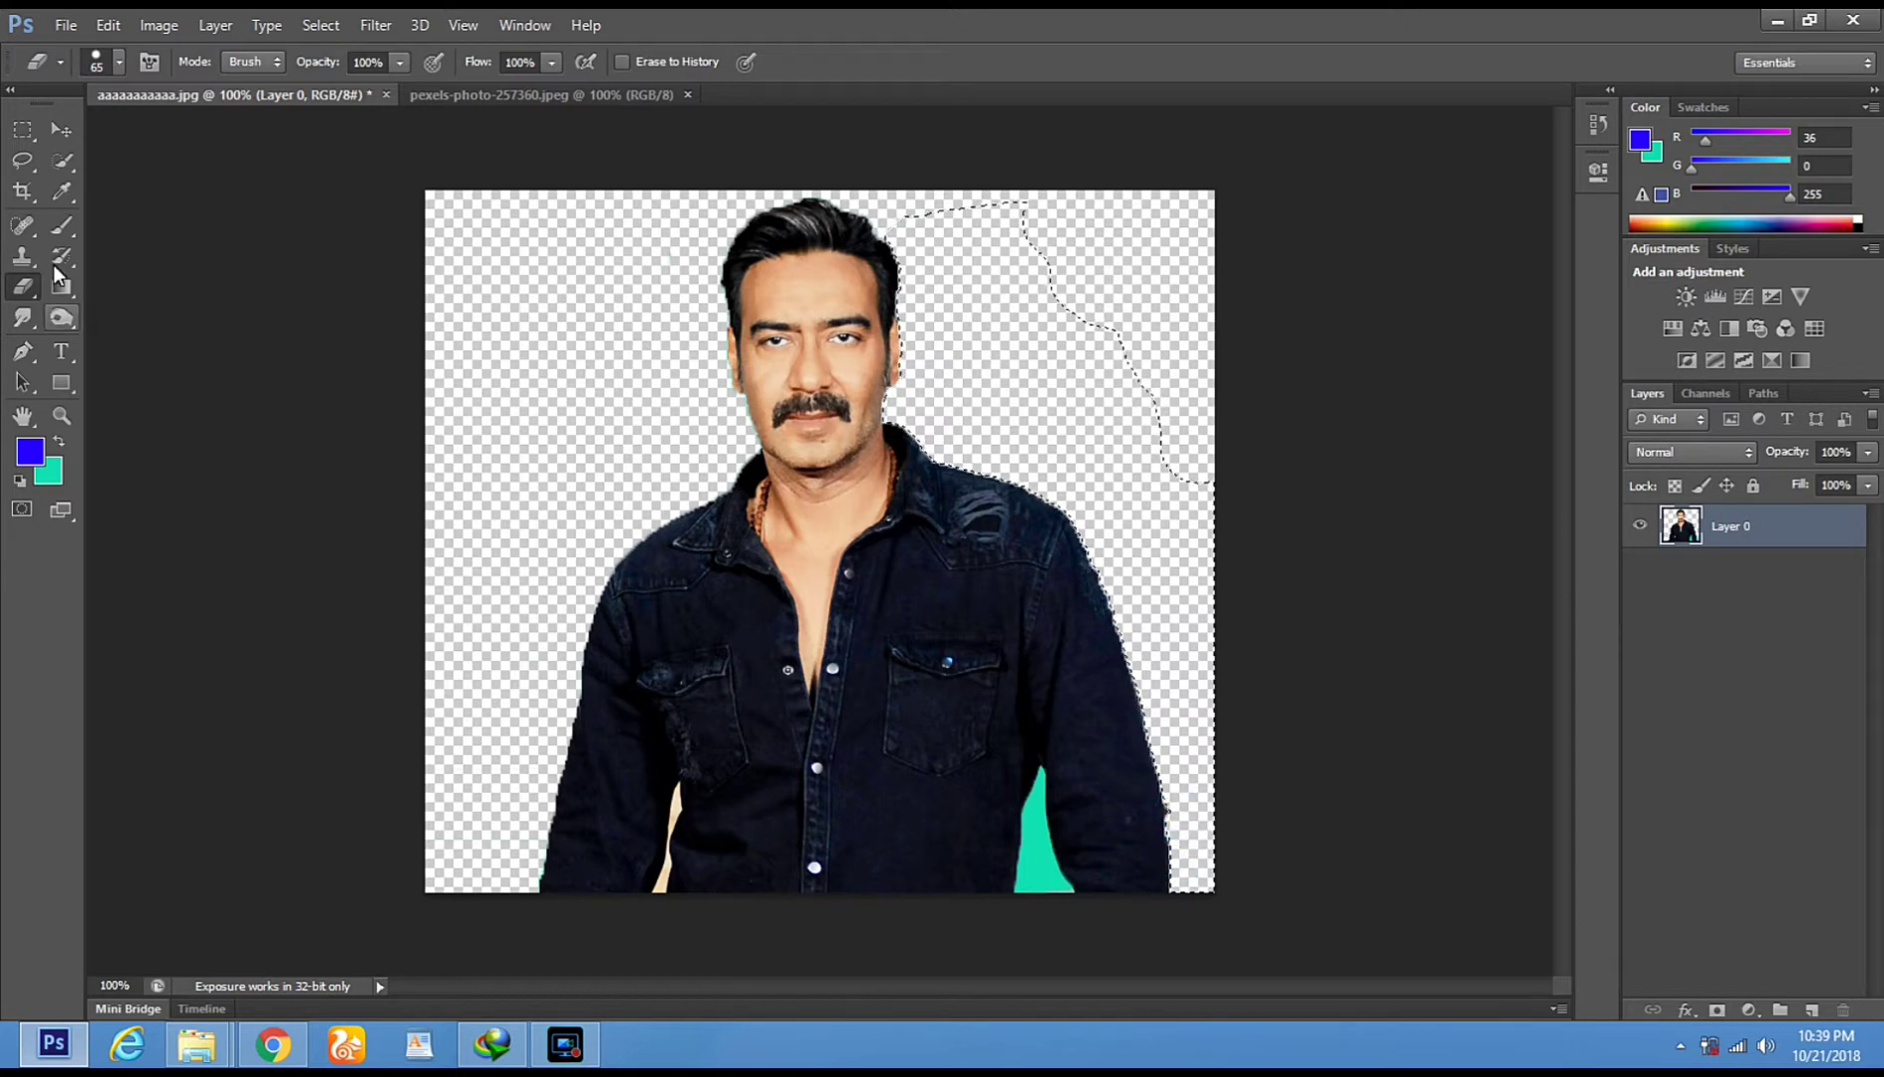
Quick-select the green gap between the torso and the arm on the image's right side and erase it
left_click(71, 164)
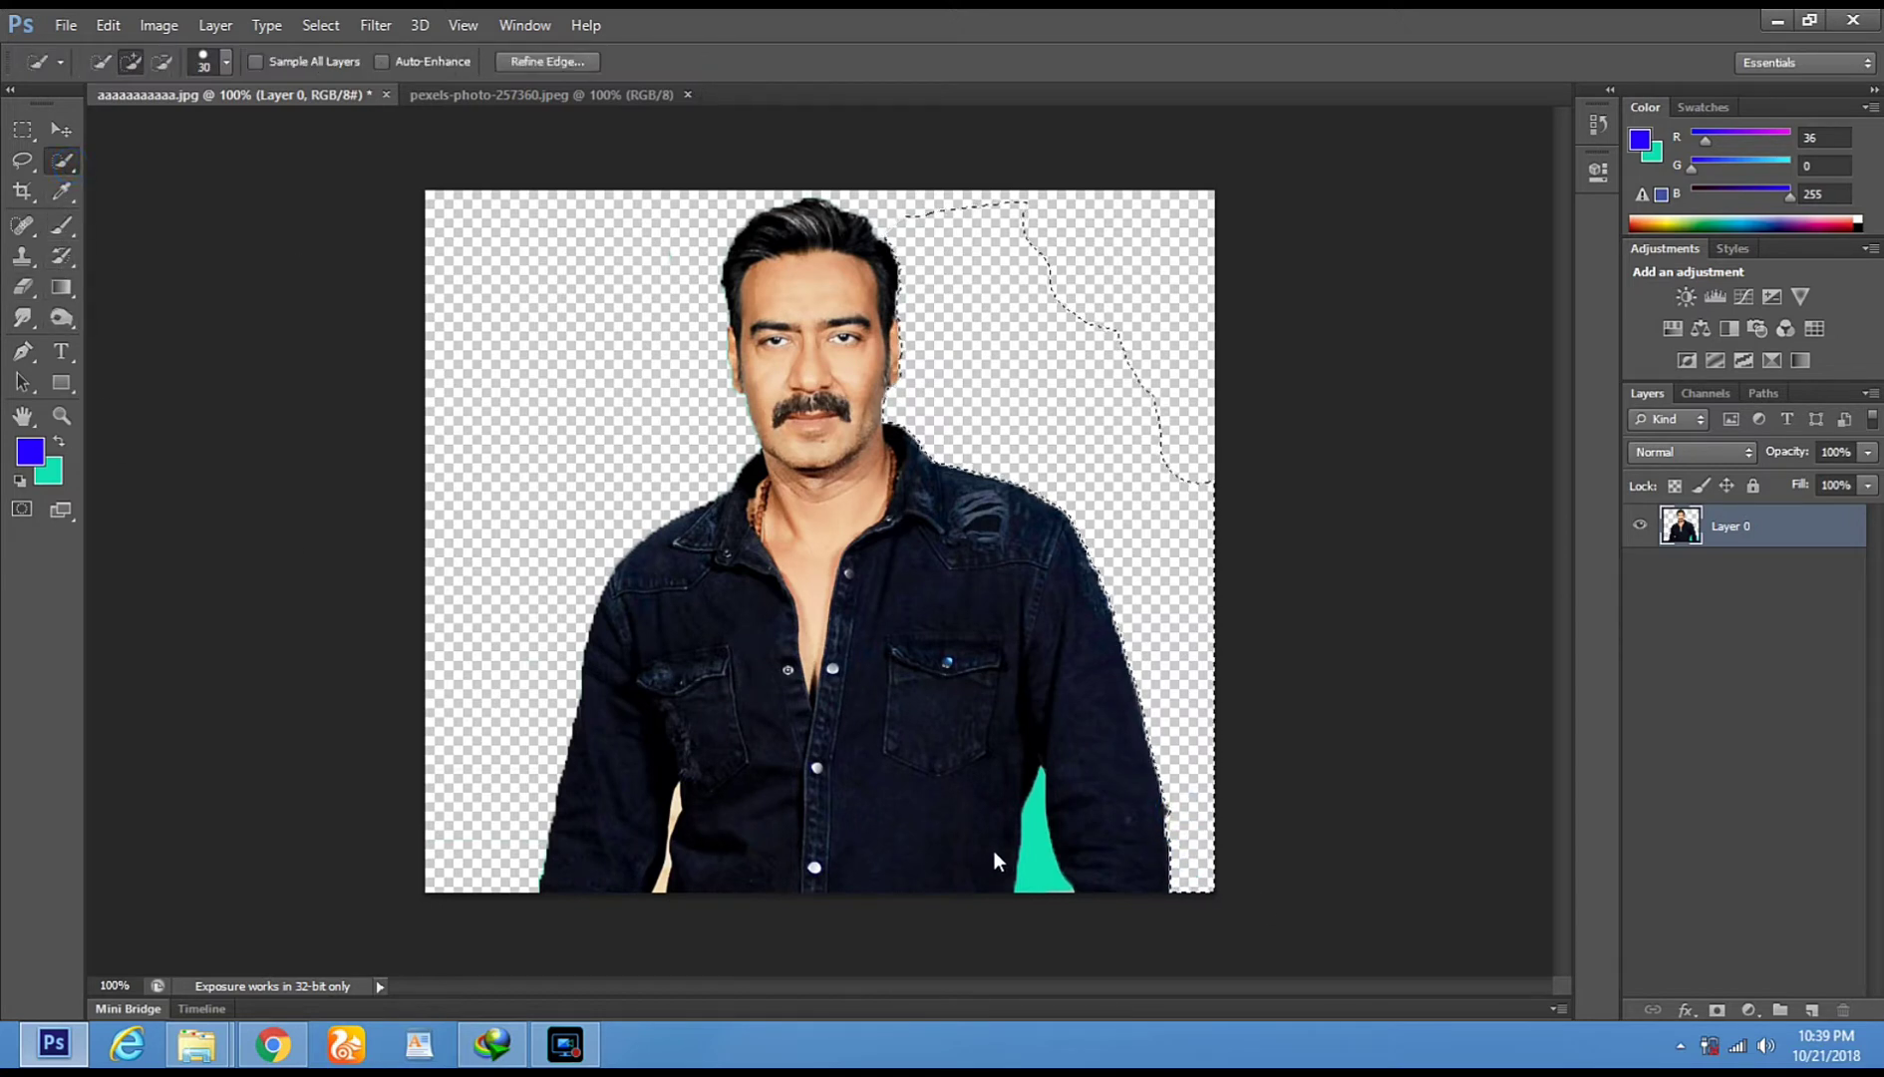
left_click(1041, 858)
left_click(22, 288)
left_click_drag(1043, 884, 1016, 787)
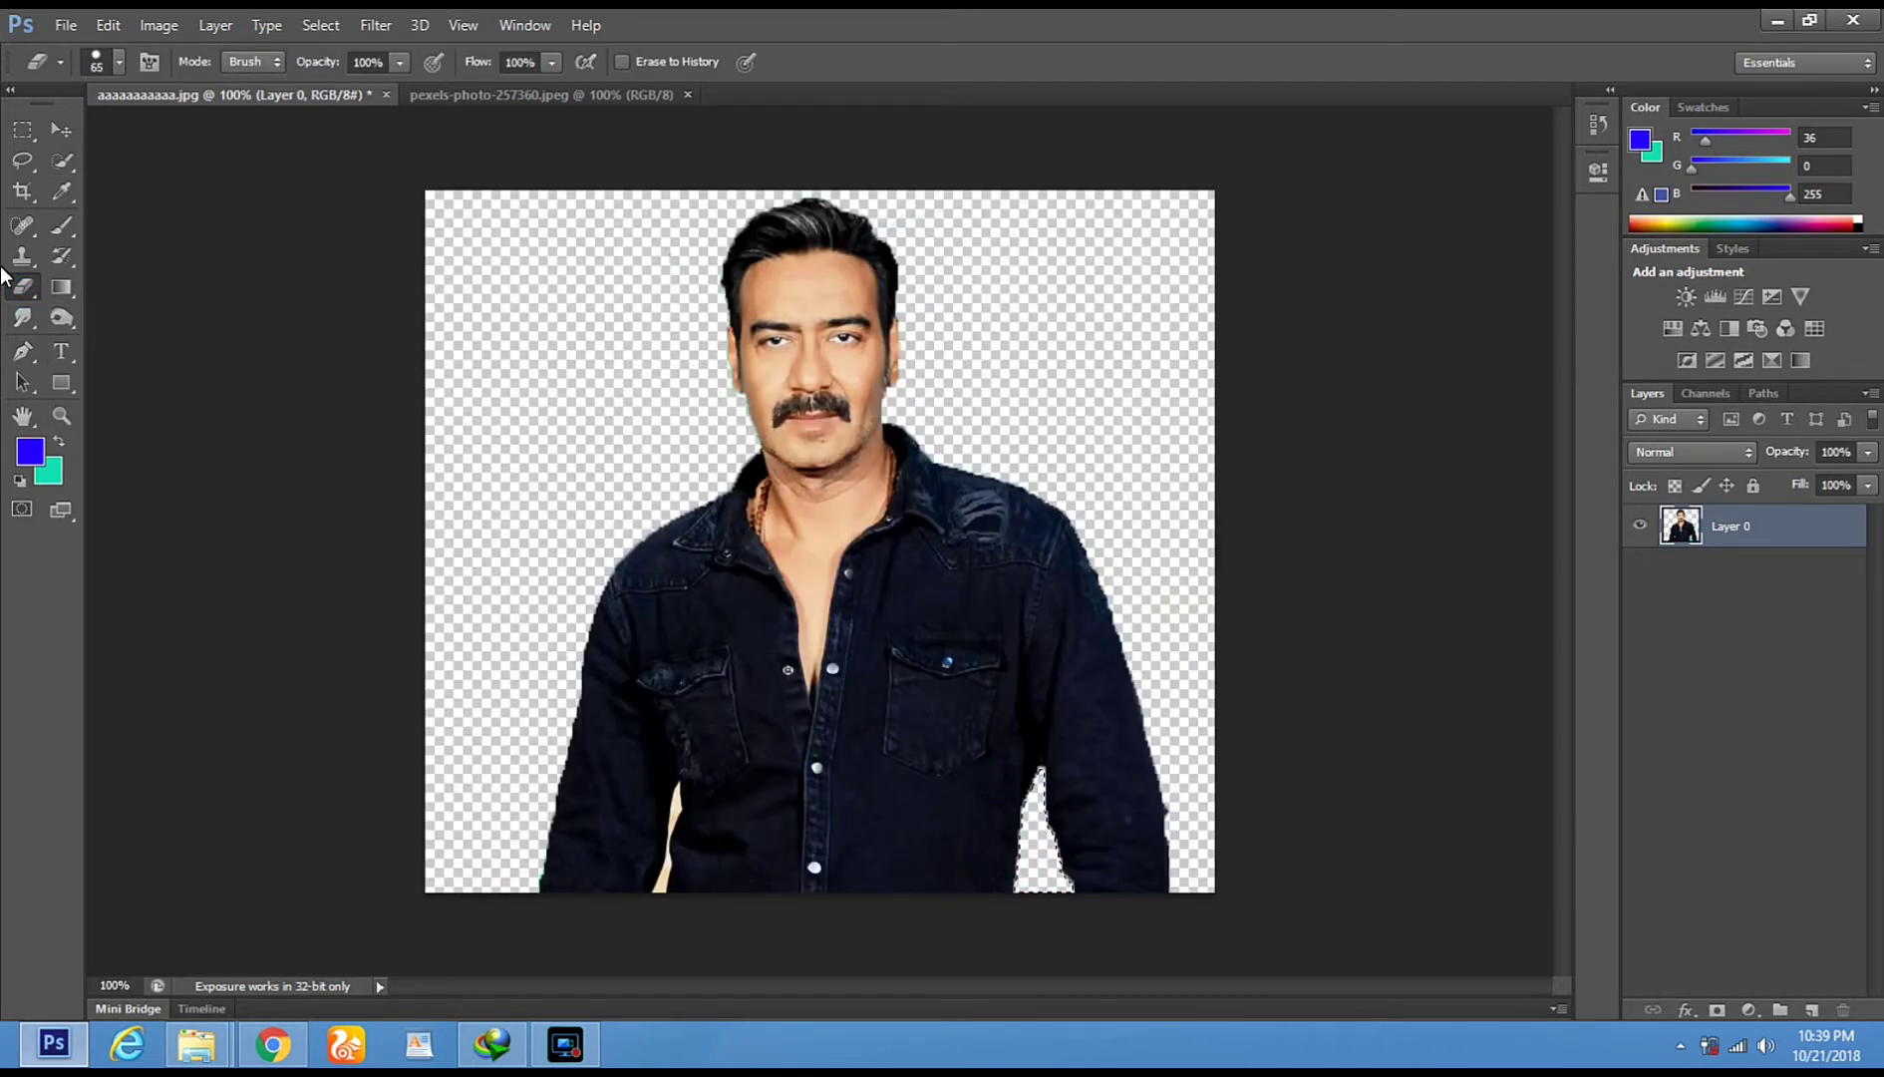
Set up the Eraser with a 12 px brush at the narrow beige gap between the other arm and the torso
left_click(62, 414)
left_click_drag(685, 883, 708, 731)
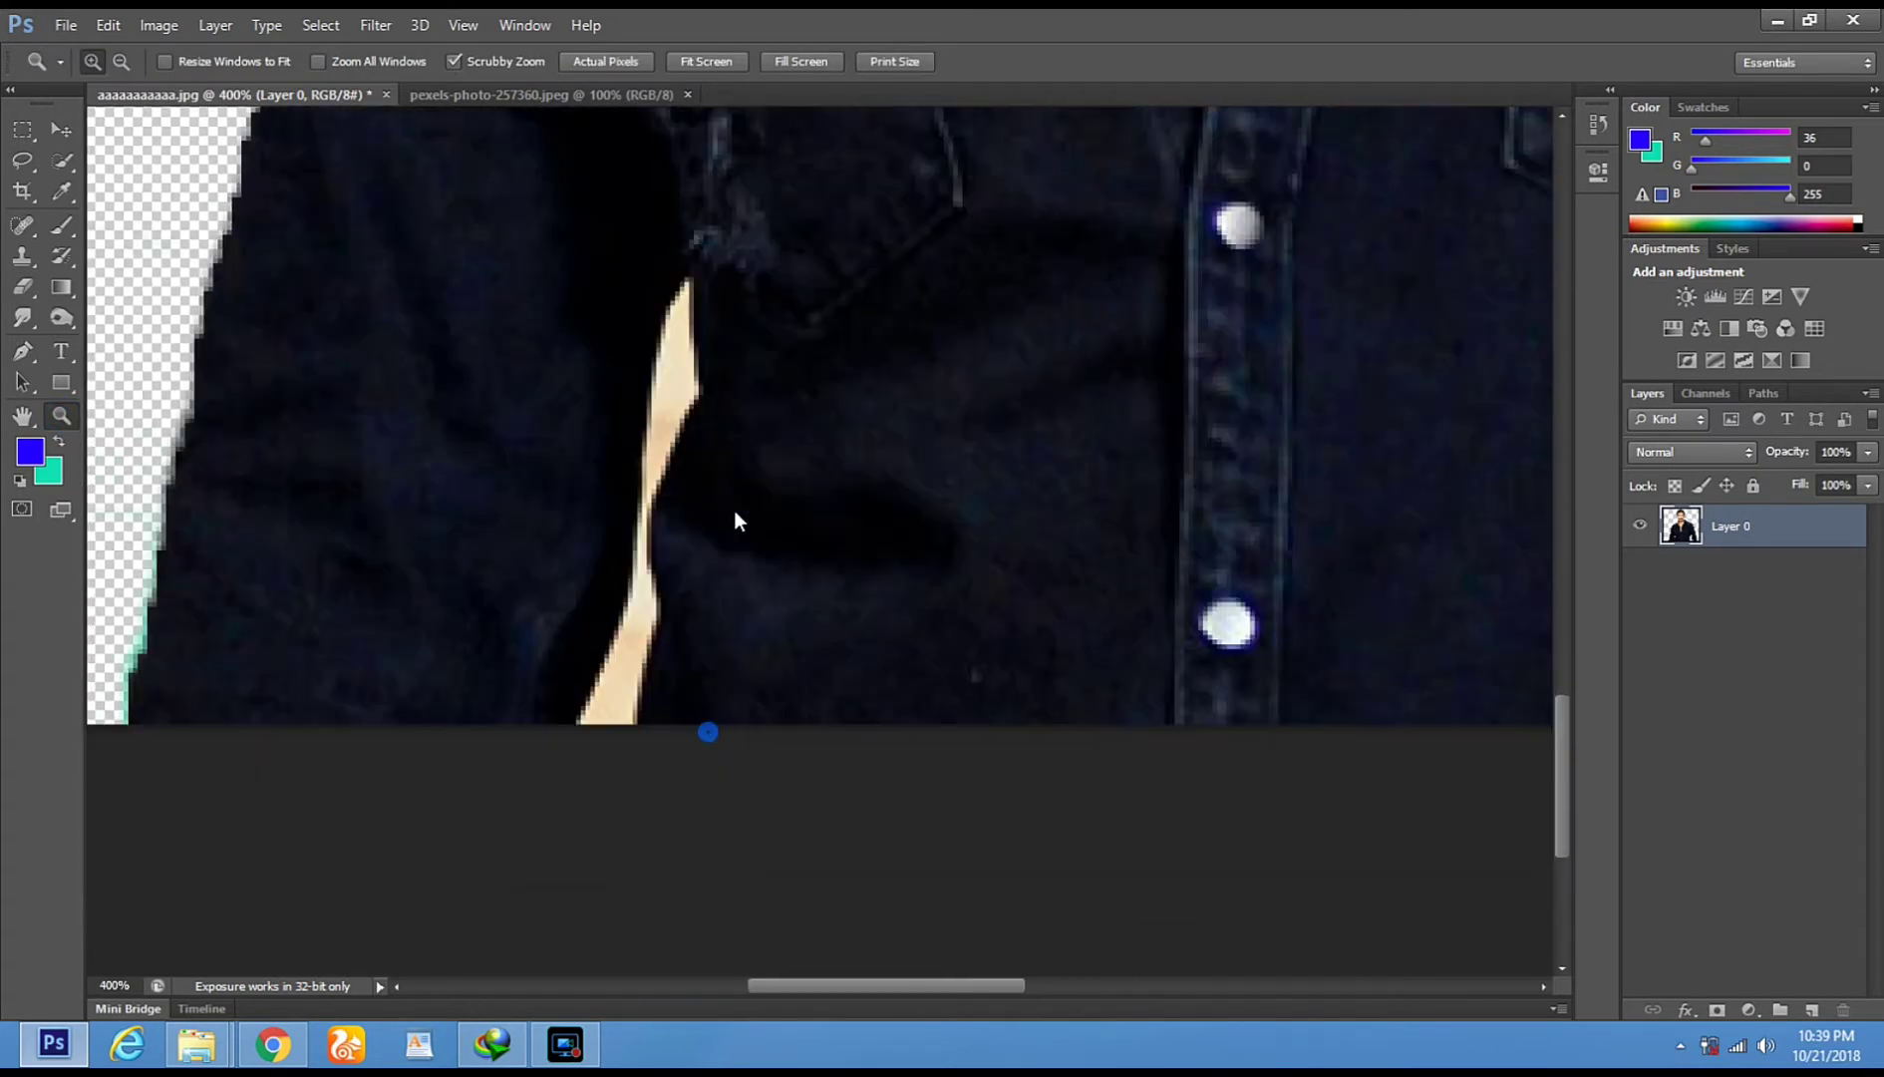
left_click(22, 287)
left_click(75, 325)
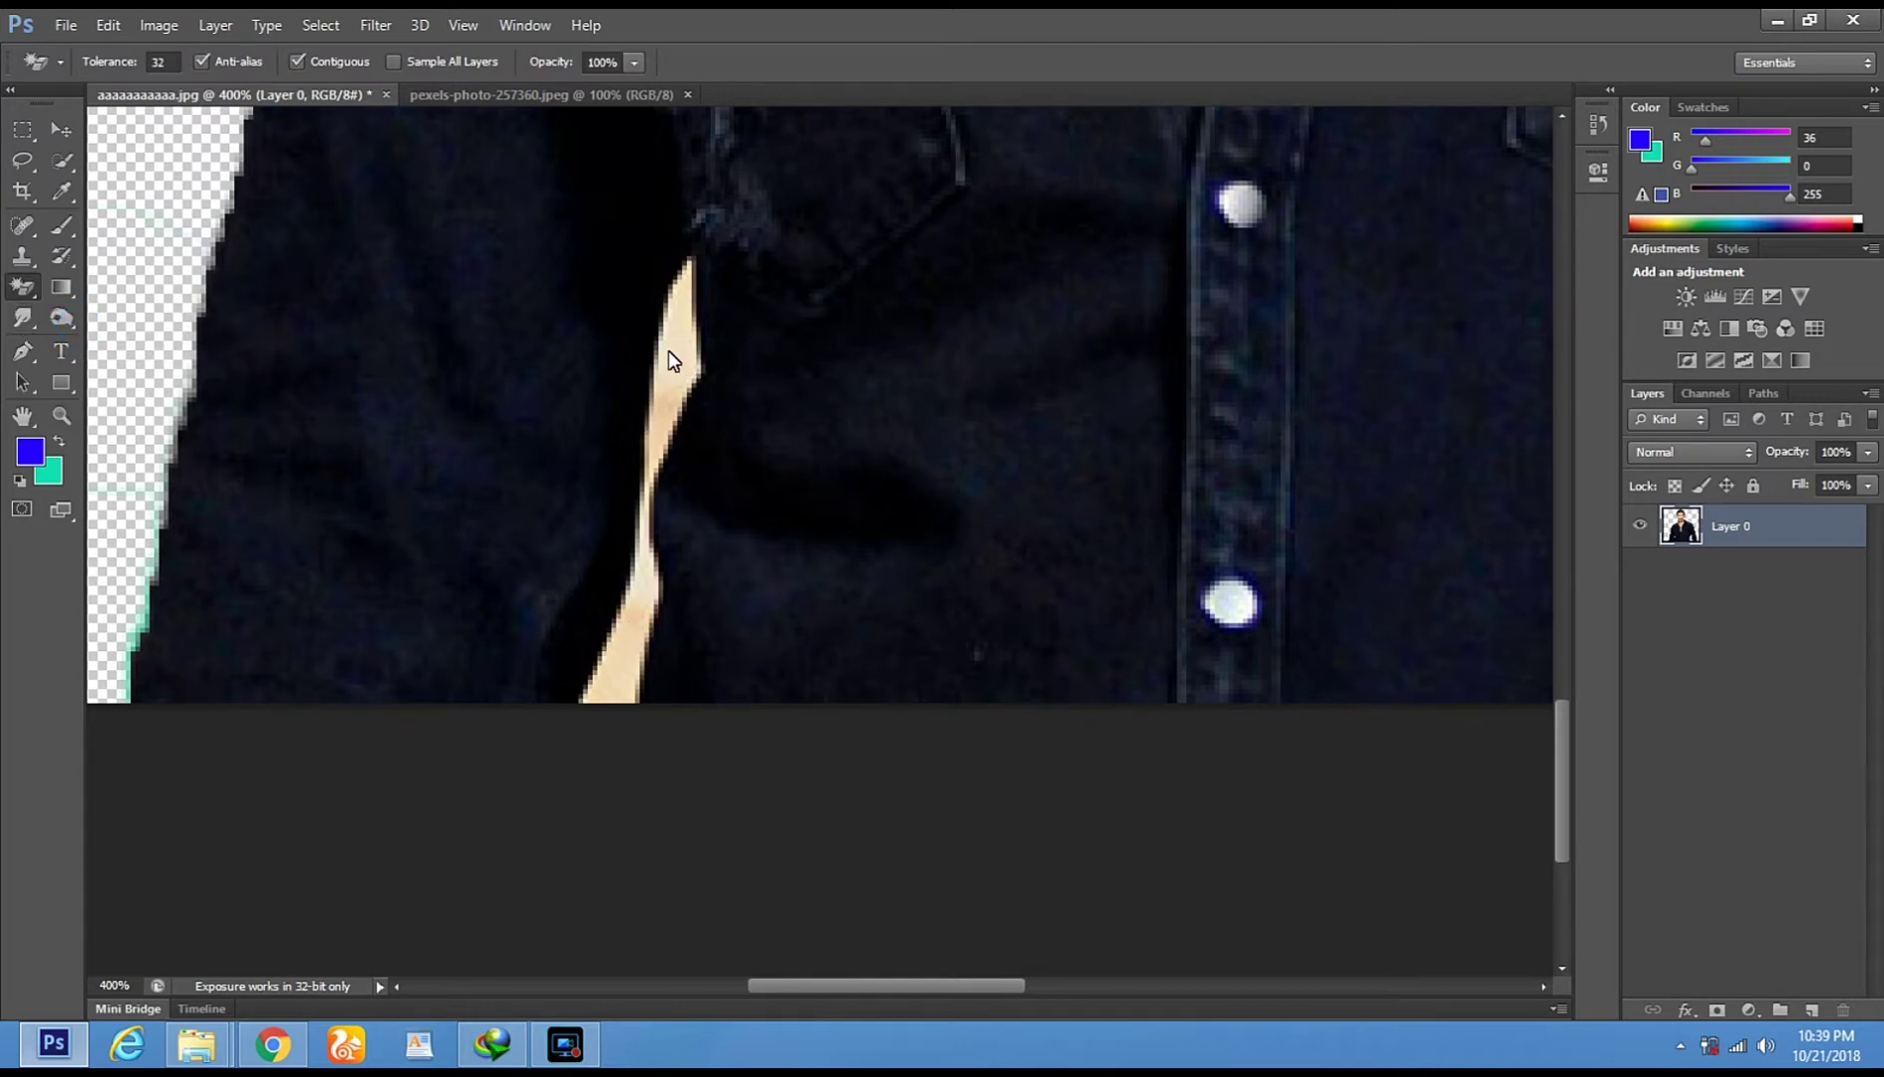
left_click(22, 287)
left_click(864, 423)
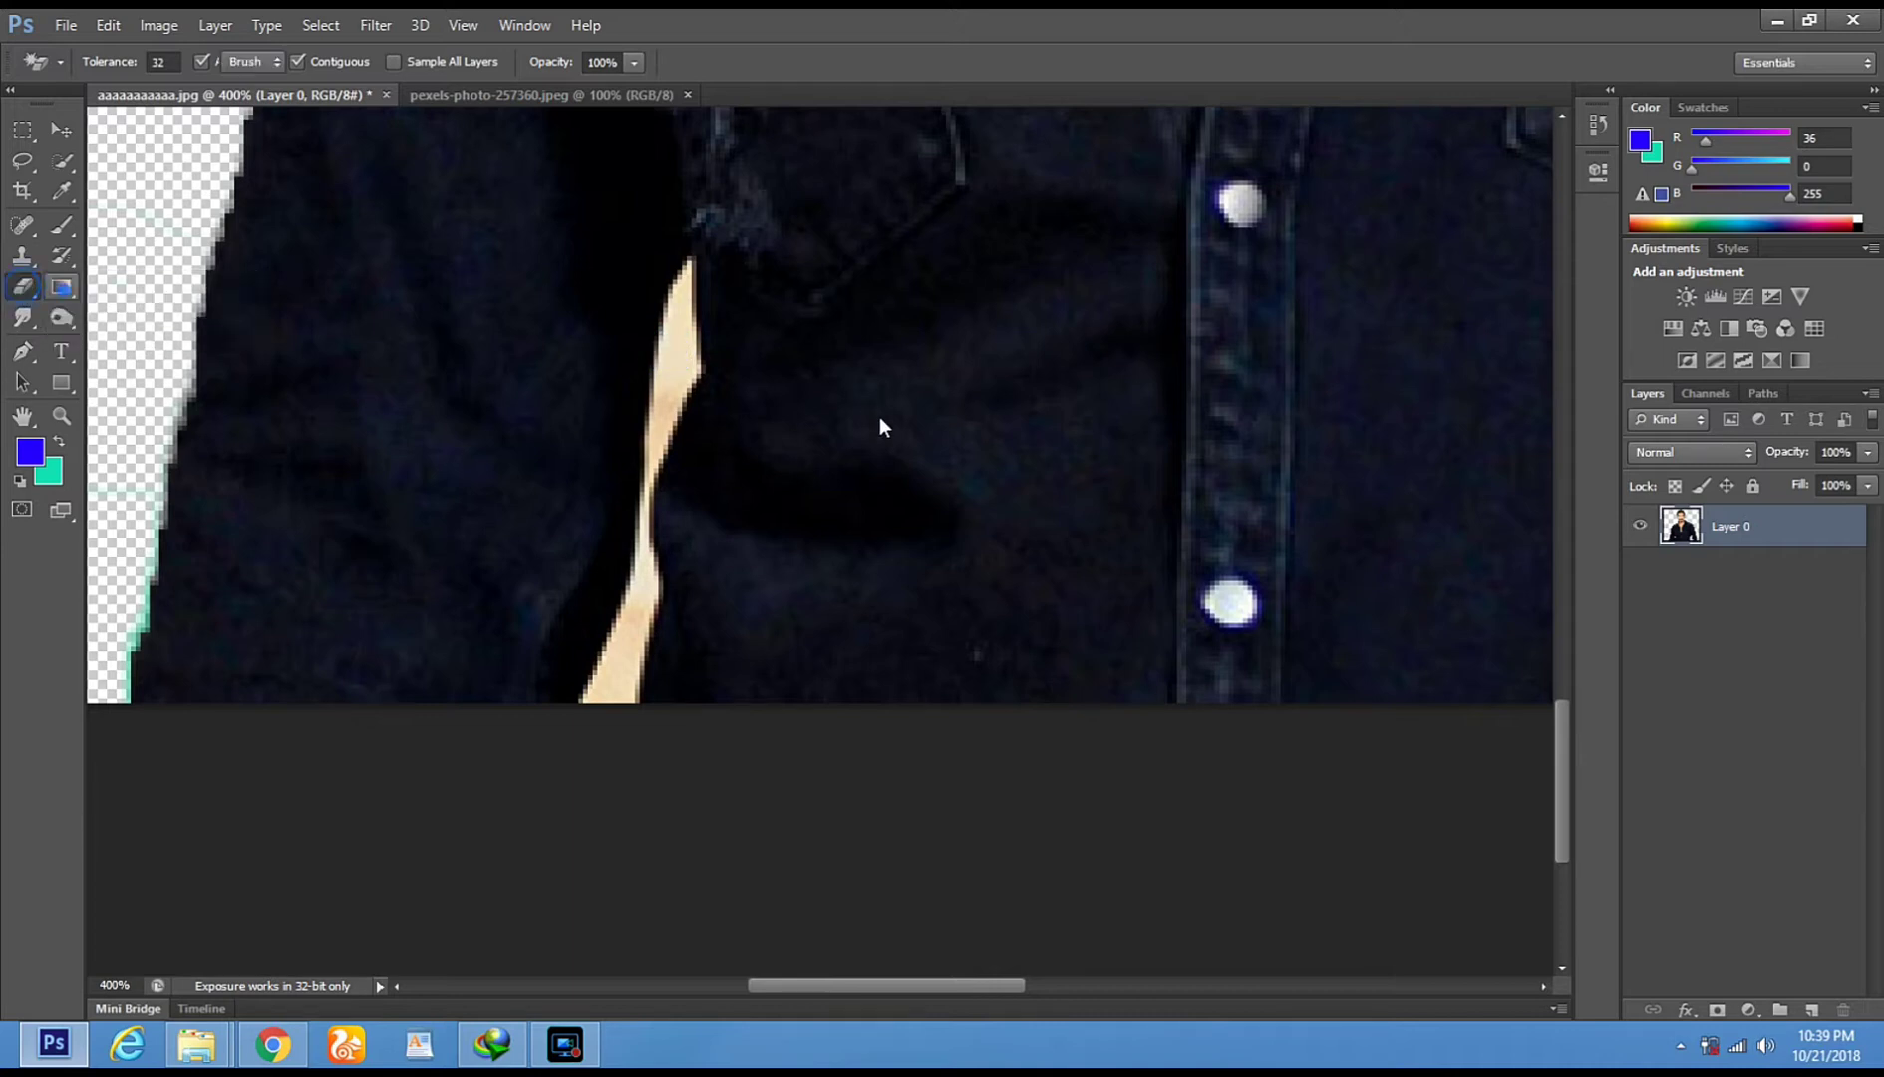
key("shift+e")
right_click(886, 414)
left_click(922, 469)
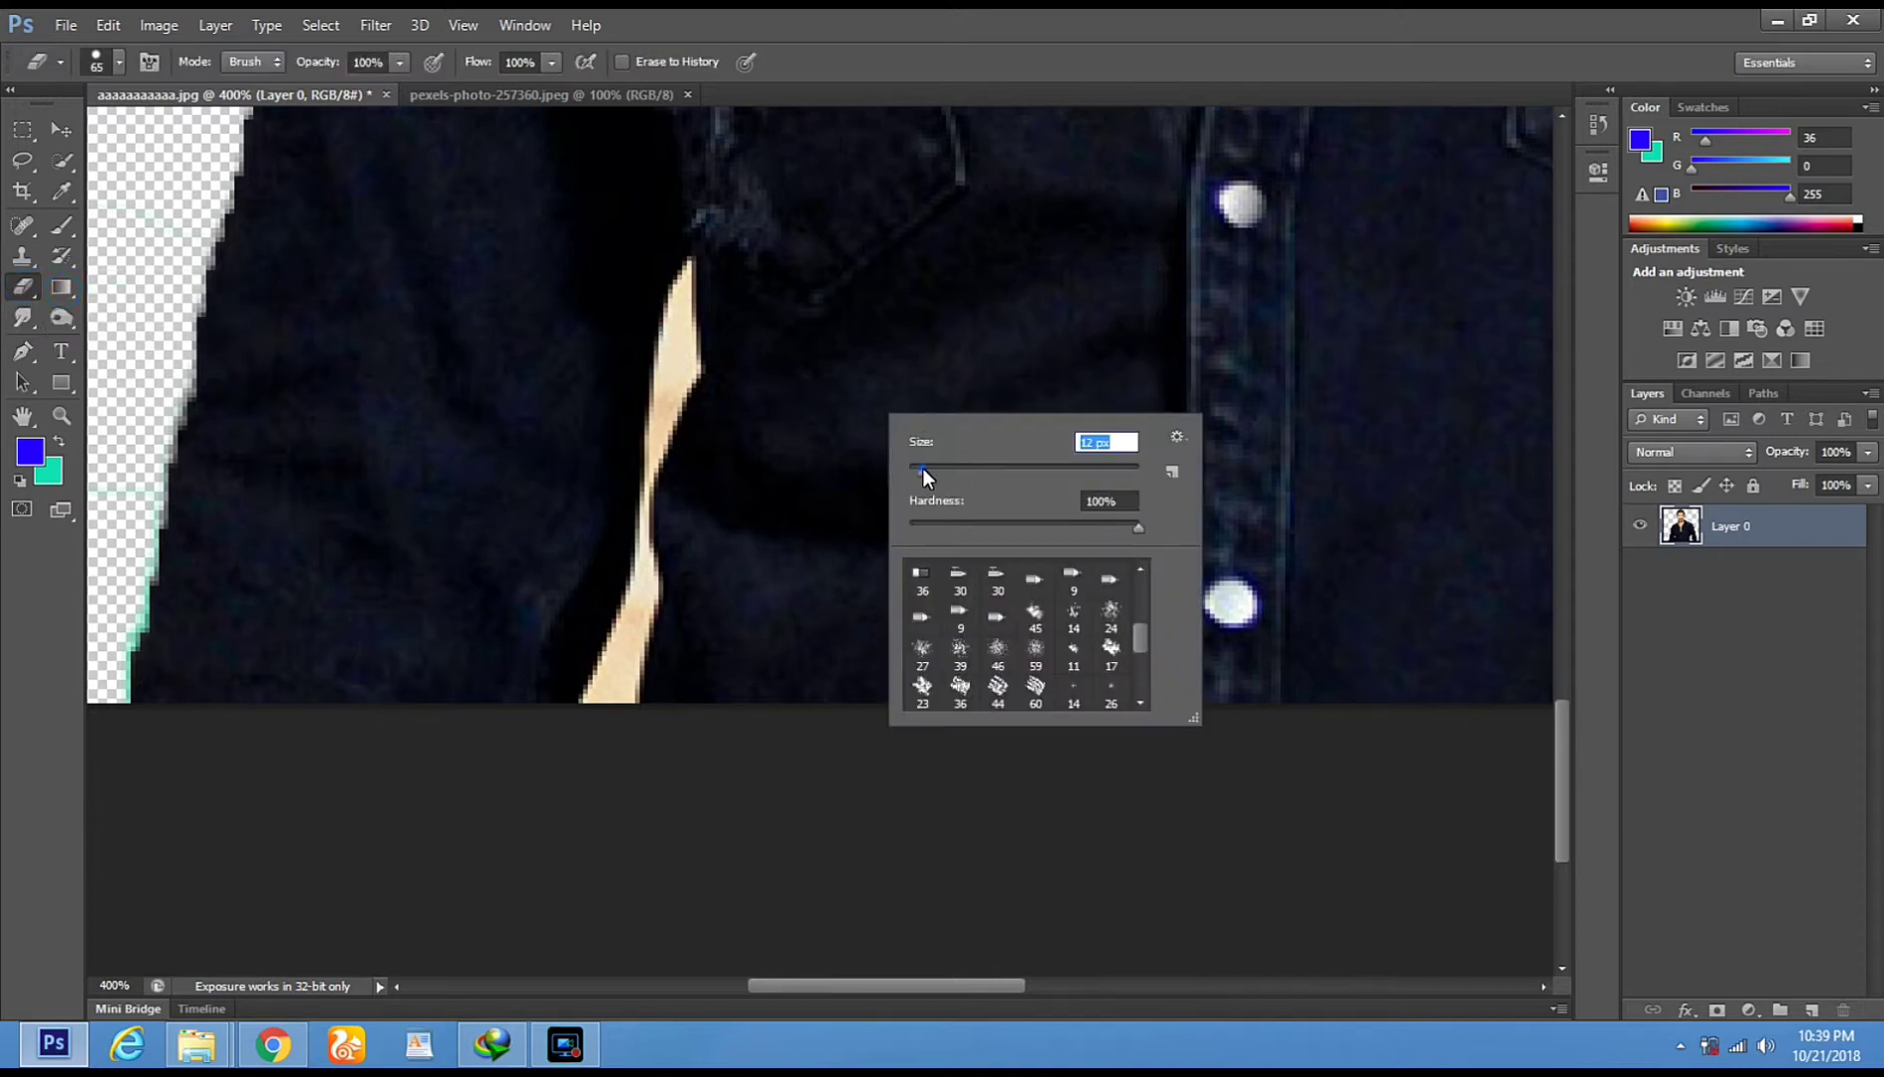
Try to select the narrow beige gap between the arm and torso with the Quick Selection tool
left_click(57, 163)
right_click(719, 373)
left_click(695, 399)
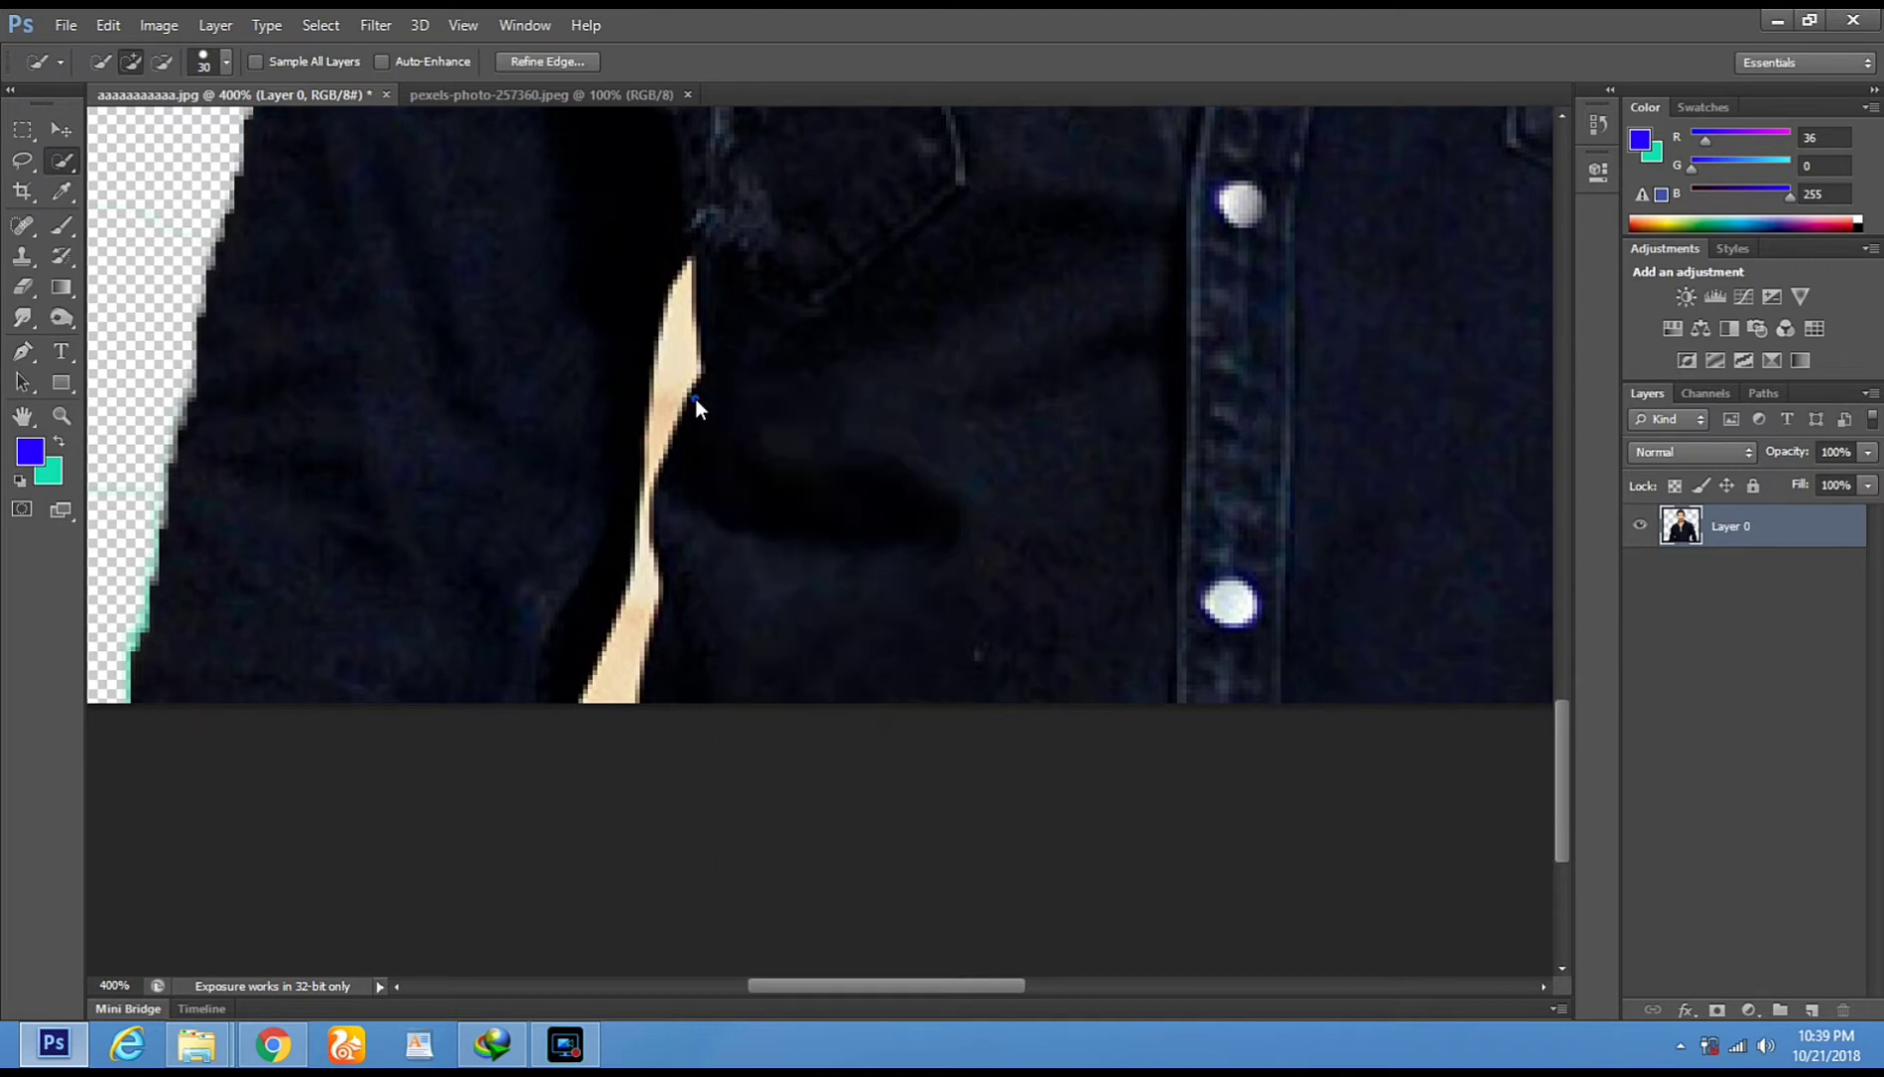
right_click(729, 410)
right_click(946, 215)
left_click(873, 256)
left_click_drag(686, 354, 666, 438)
right_click(575, 392)
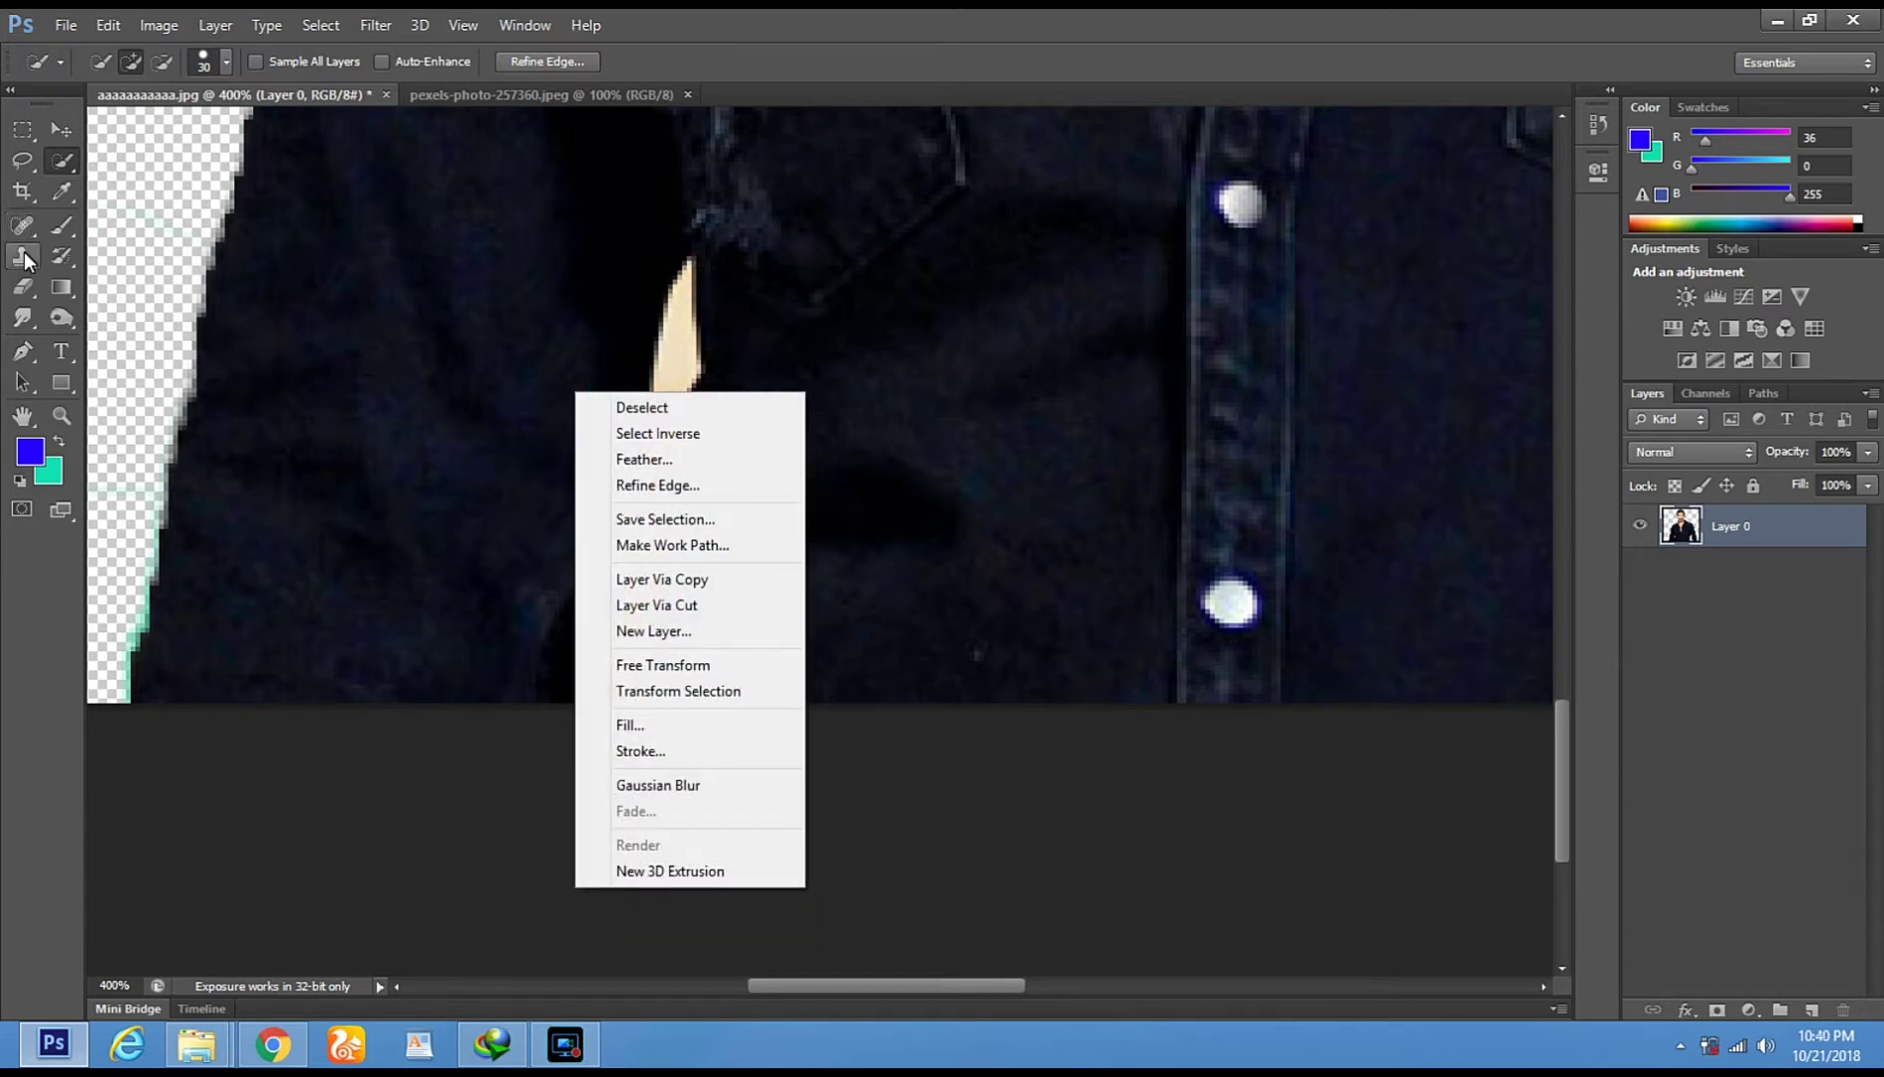
Try to erase the narrow beige gap between the arm and torso with a 3 px Eraser brush
left_click(22, 287)
left_click(22, 287)
right_click(882, 401)
left_click_drag(924, 455, 913, 455)
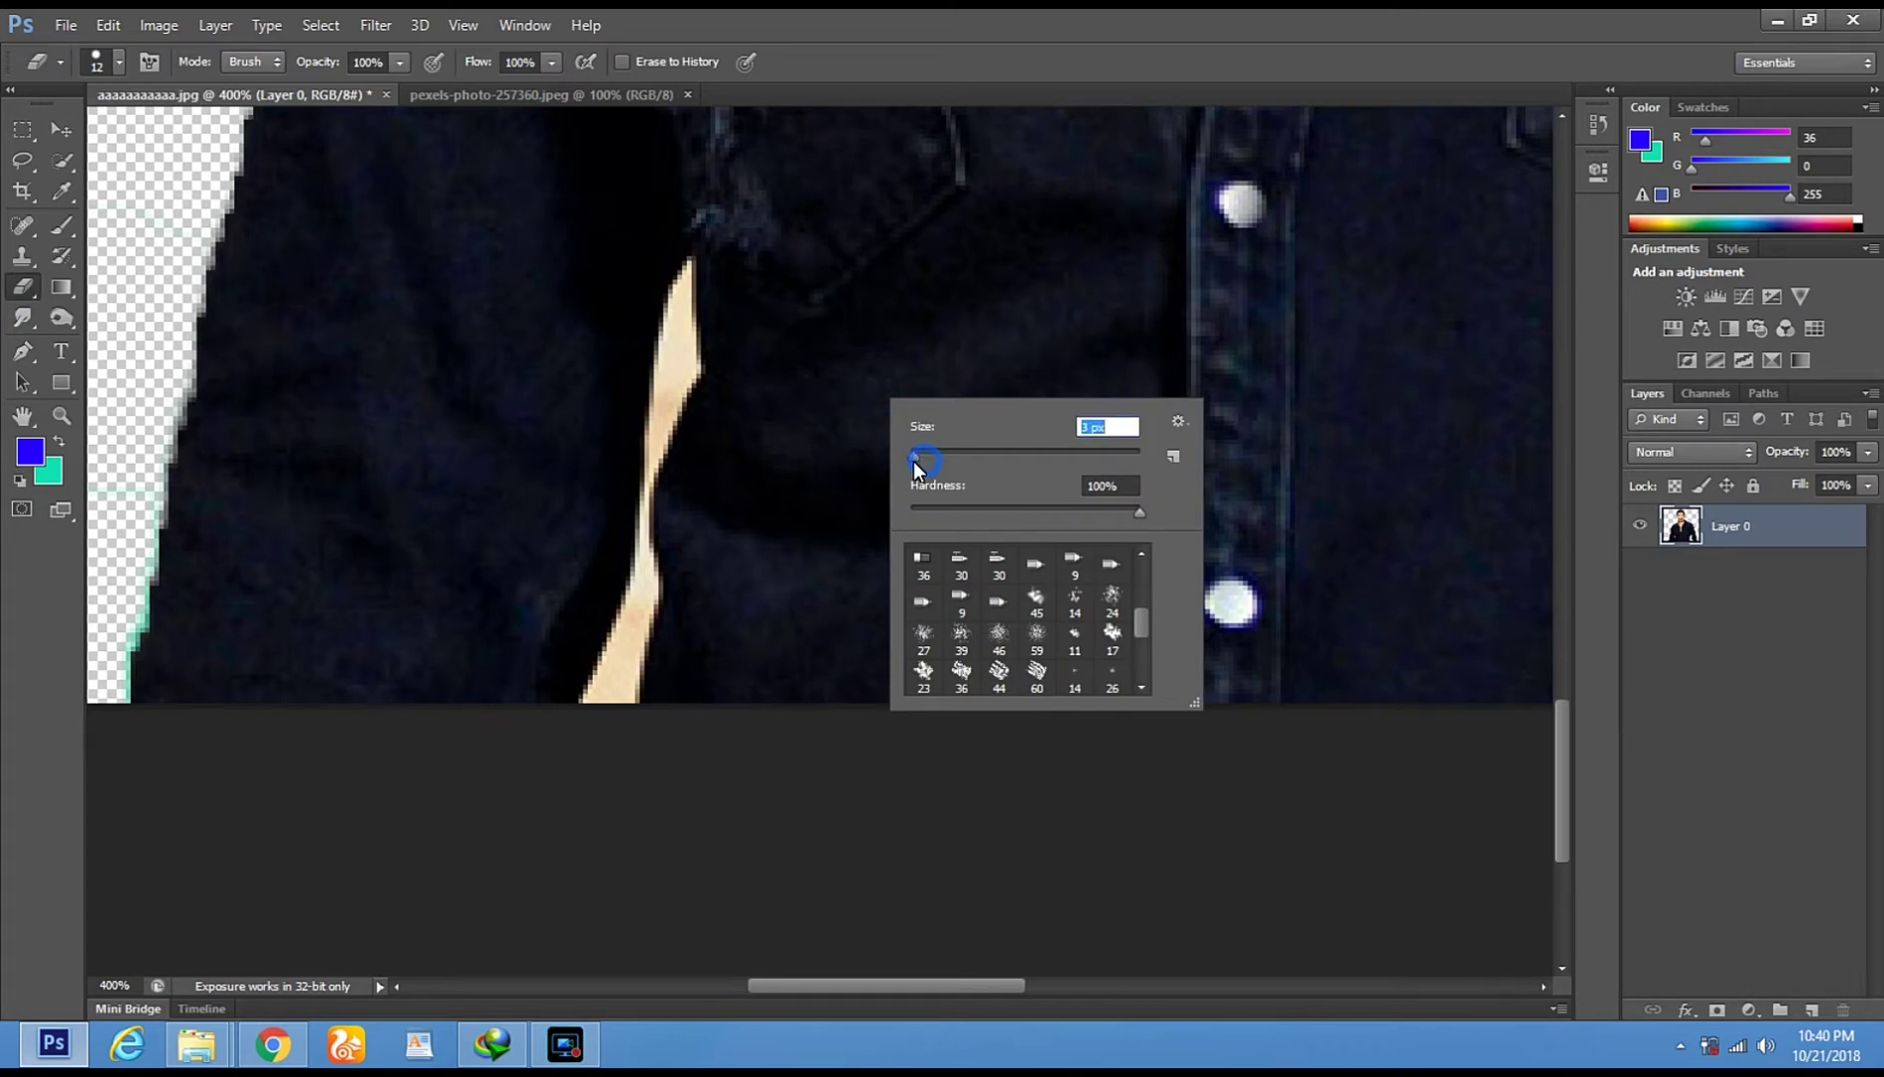
left_click(690, 265)
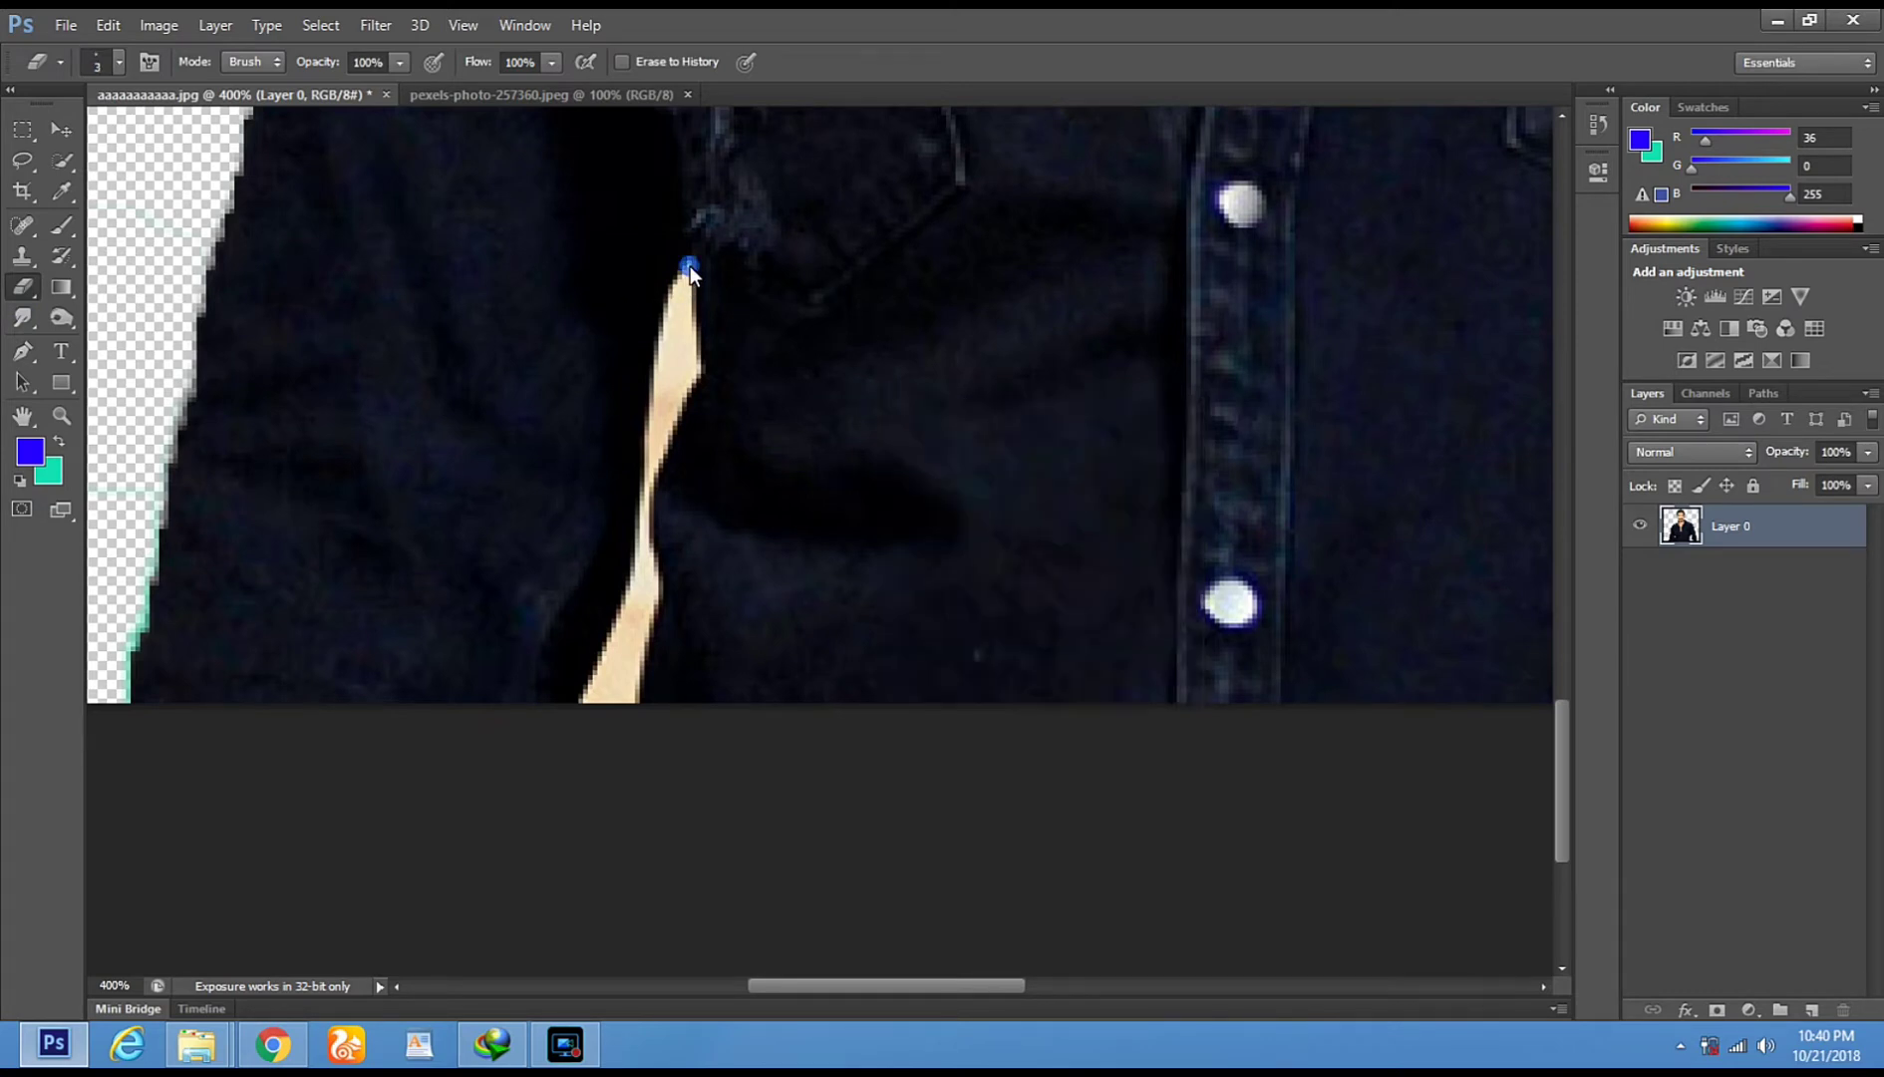
Try to clear the narrow beige gap beside the torso with the Magic Eraser tool
left_click(60, 415)
left_click(847, 514, "alt")
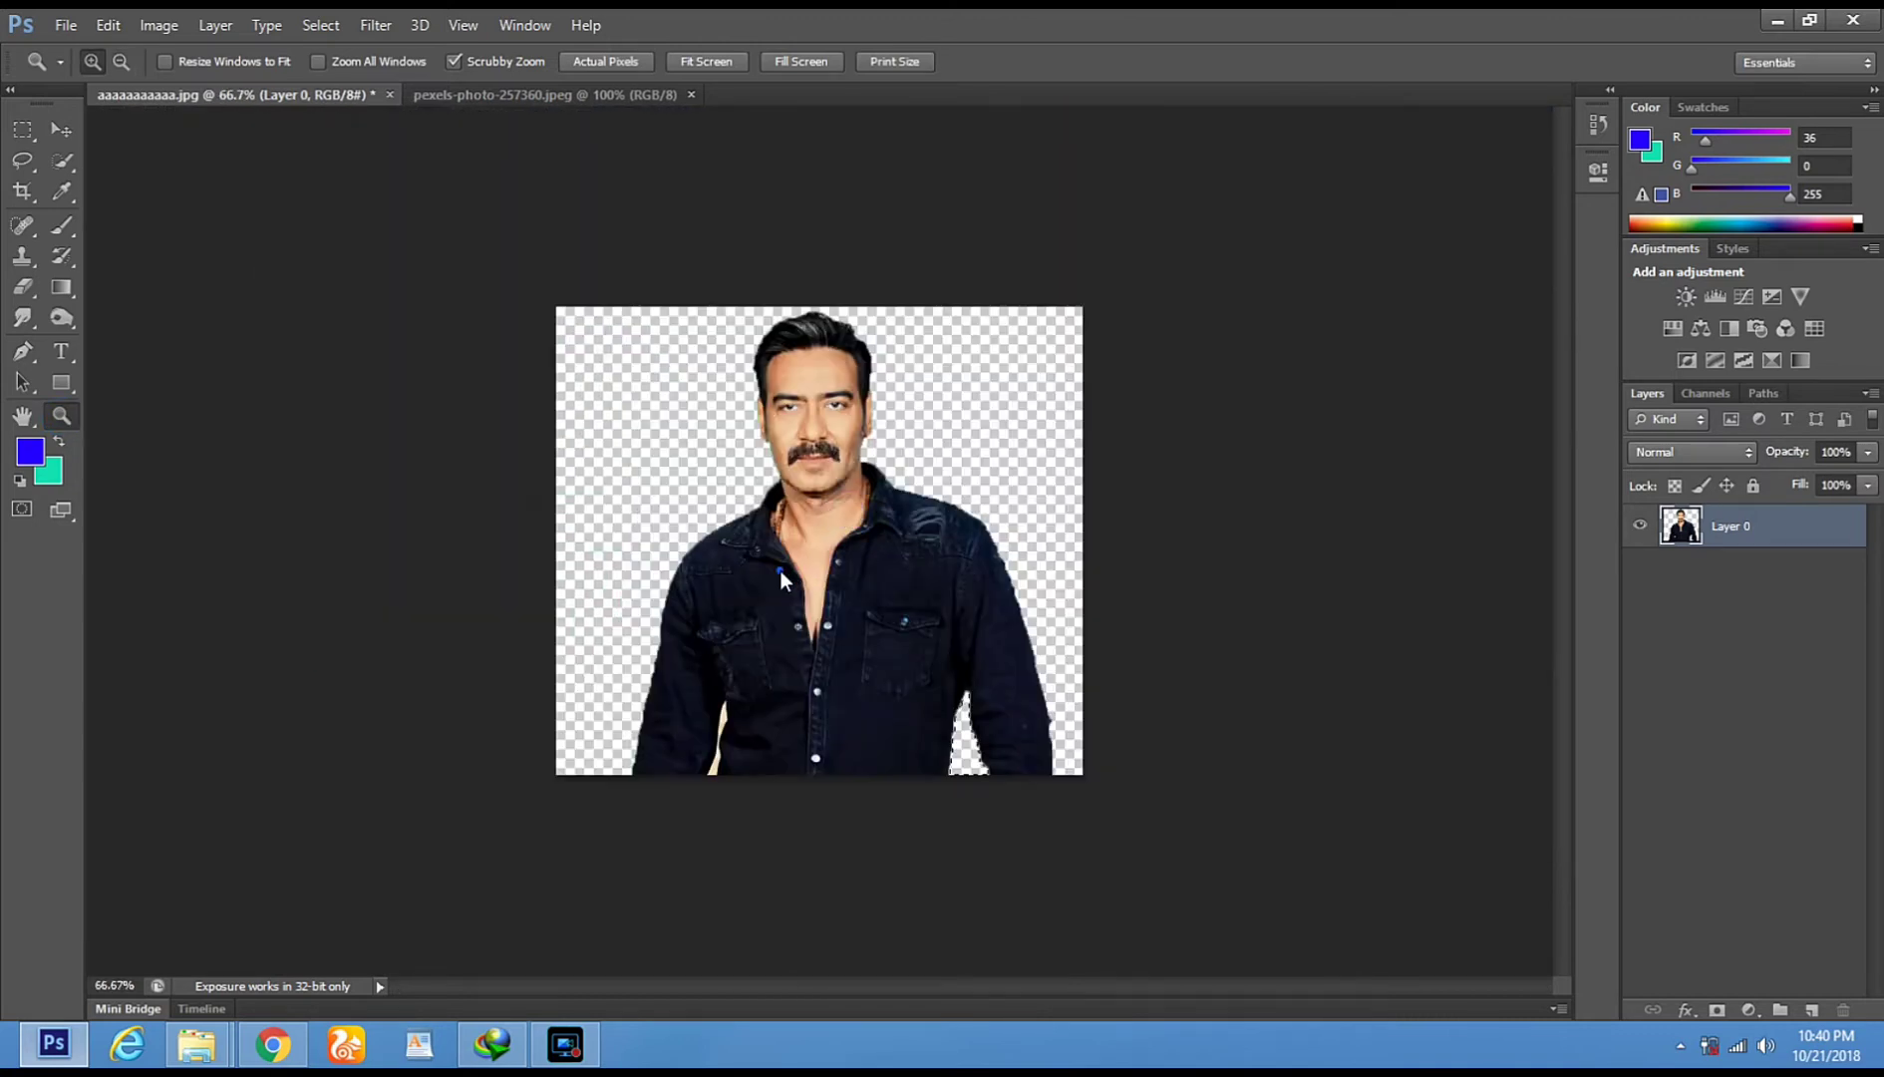
left_click(781, 569)
scroll(853, 493, "down", 5)
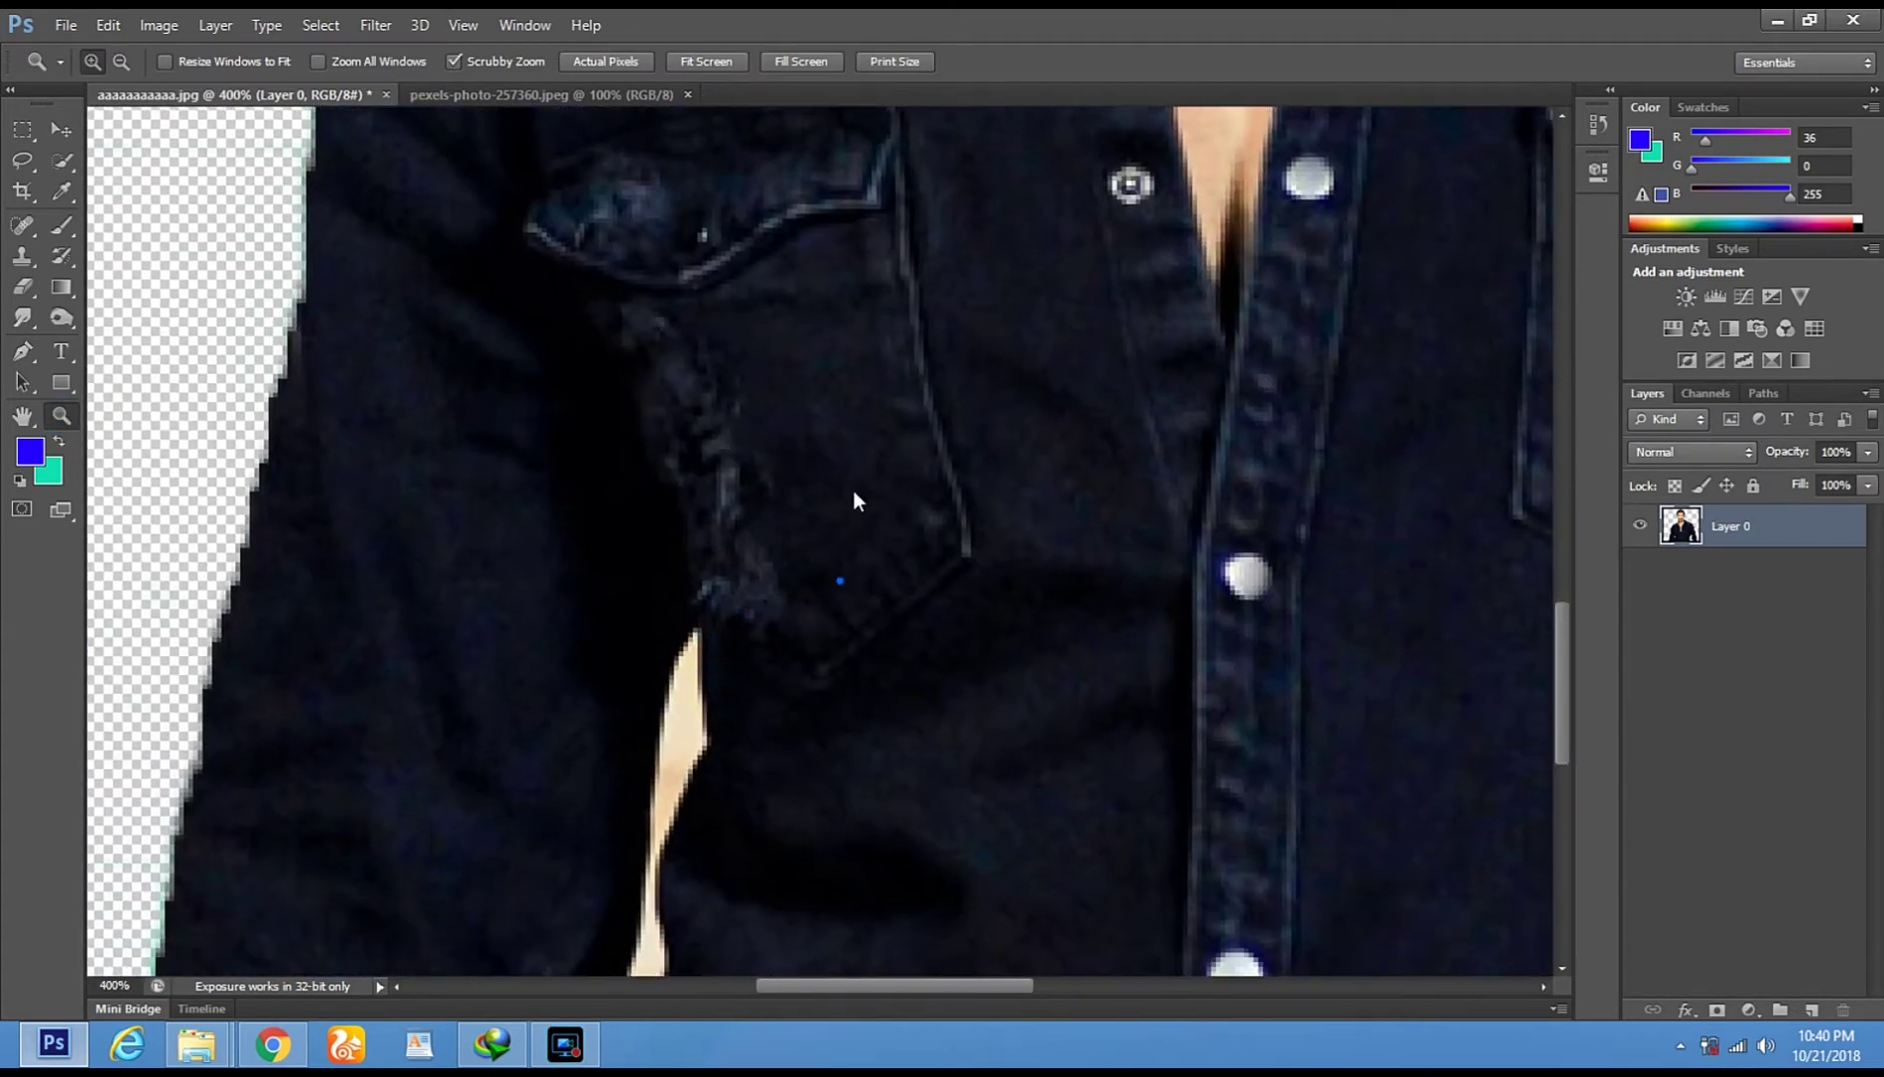
right_click(22, 297)
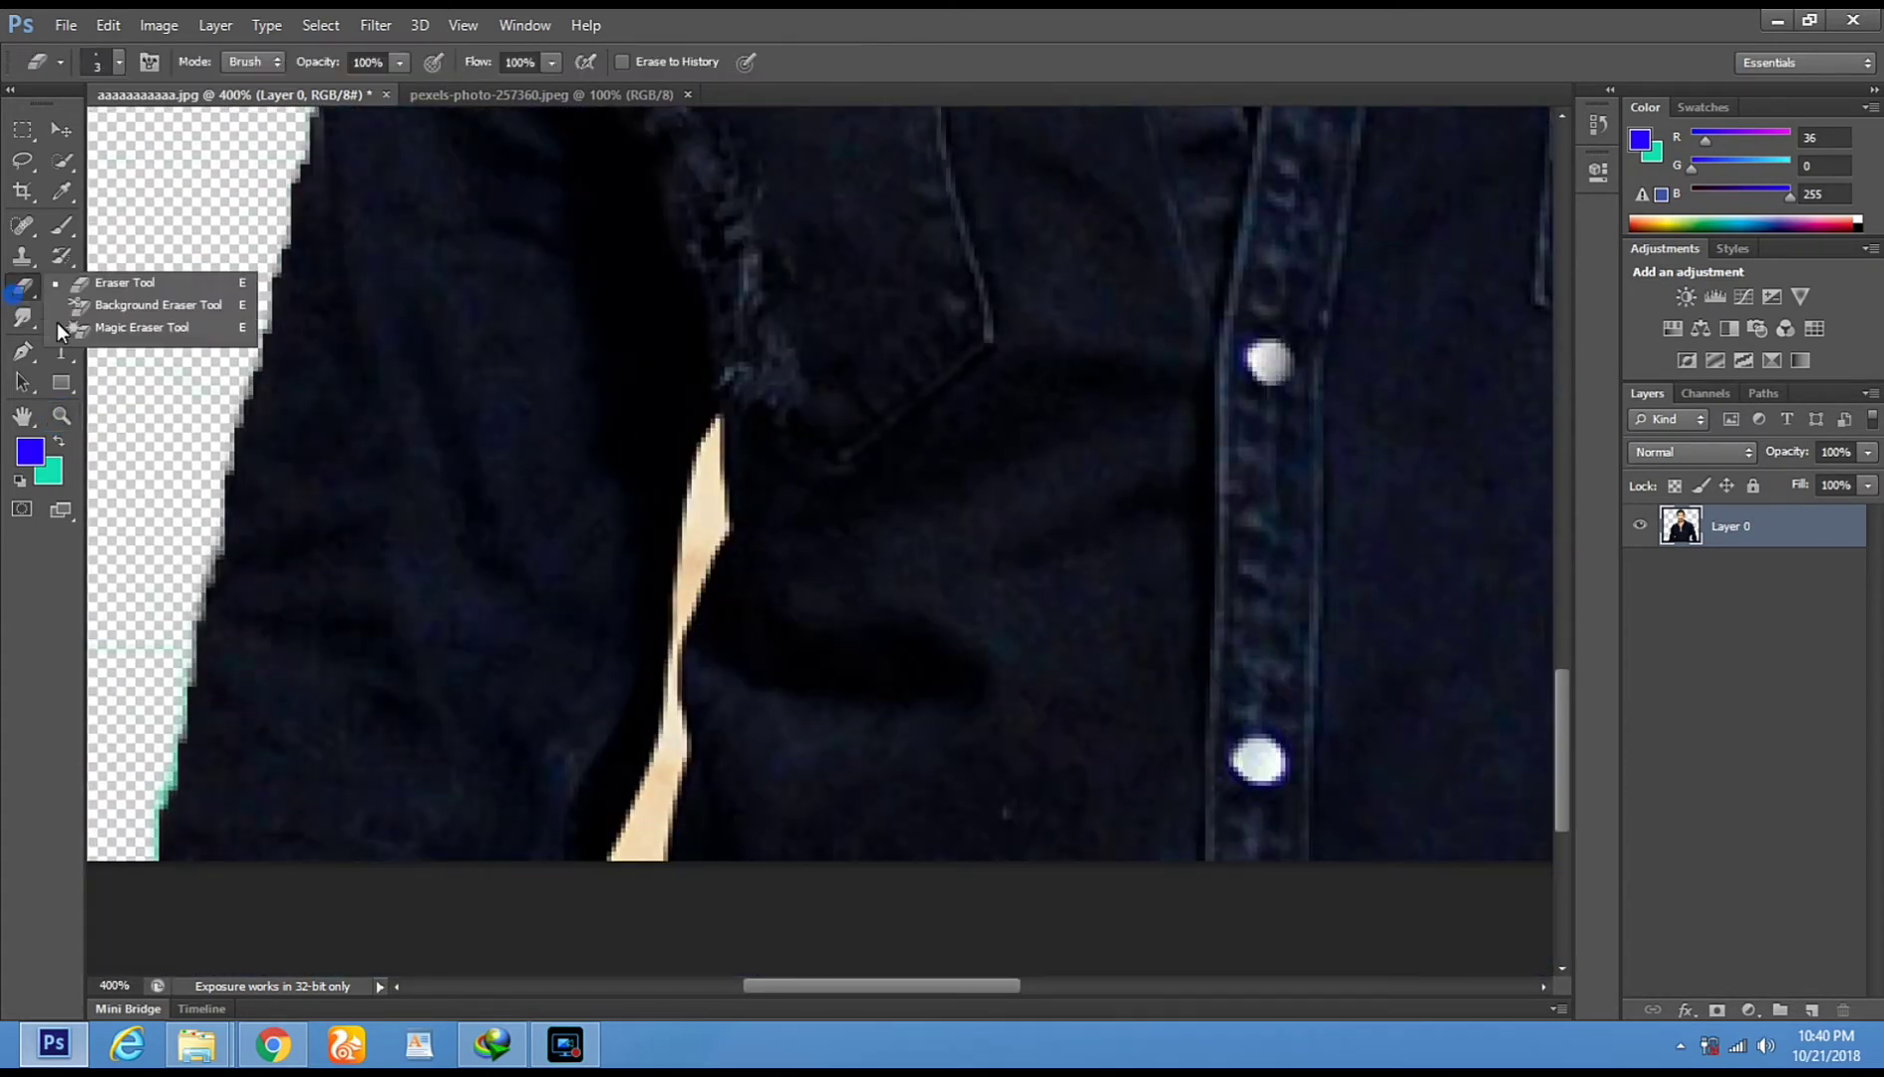
left_click(72, 330)
left_click(643, 828)
Clear the leftover selection around the gap on the image's right side using the Lasso tool
left_click(62, 416)
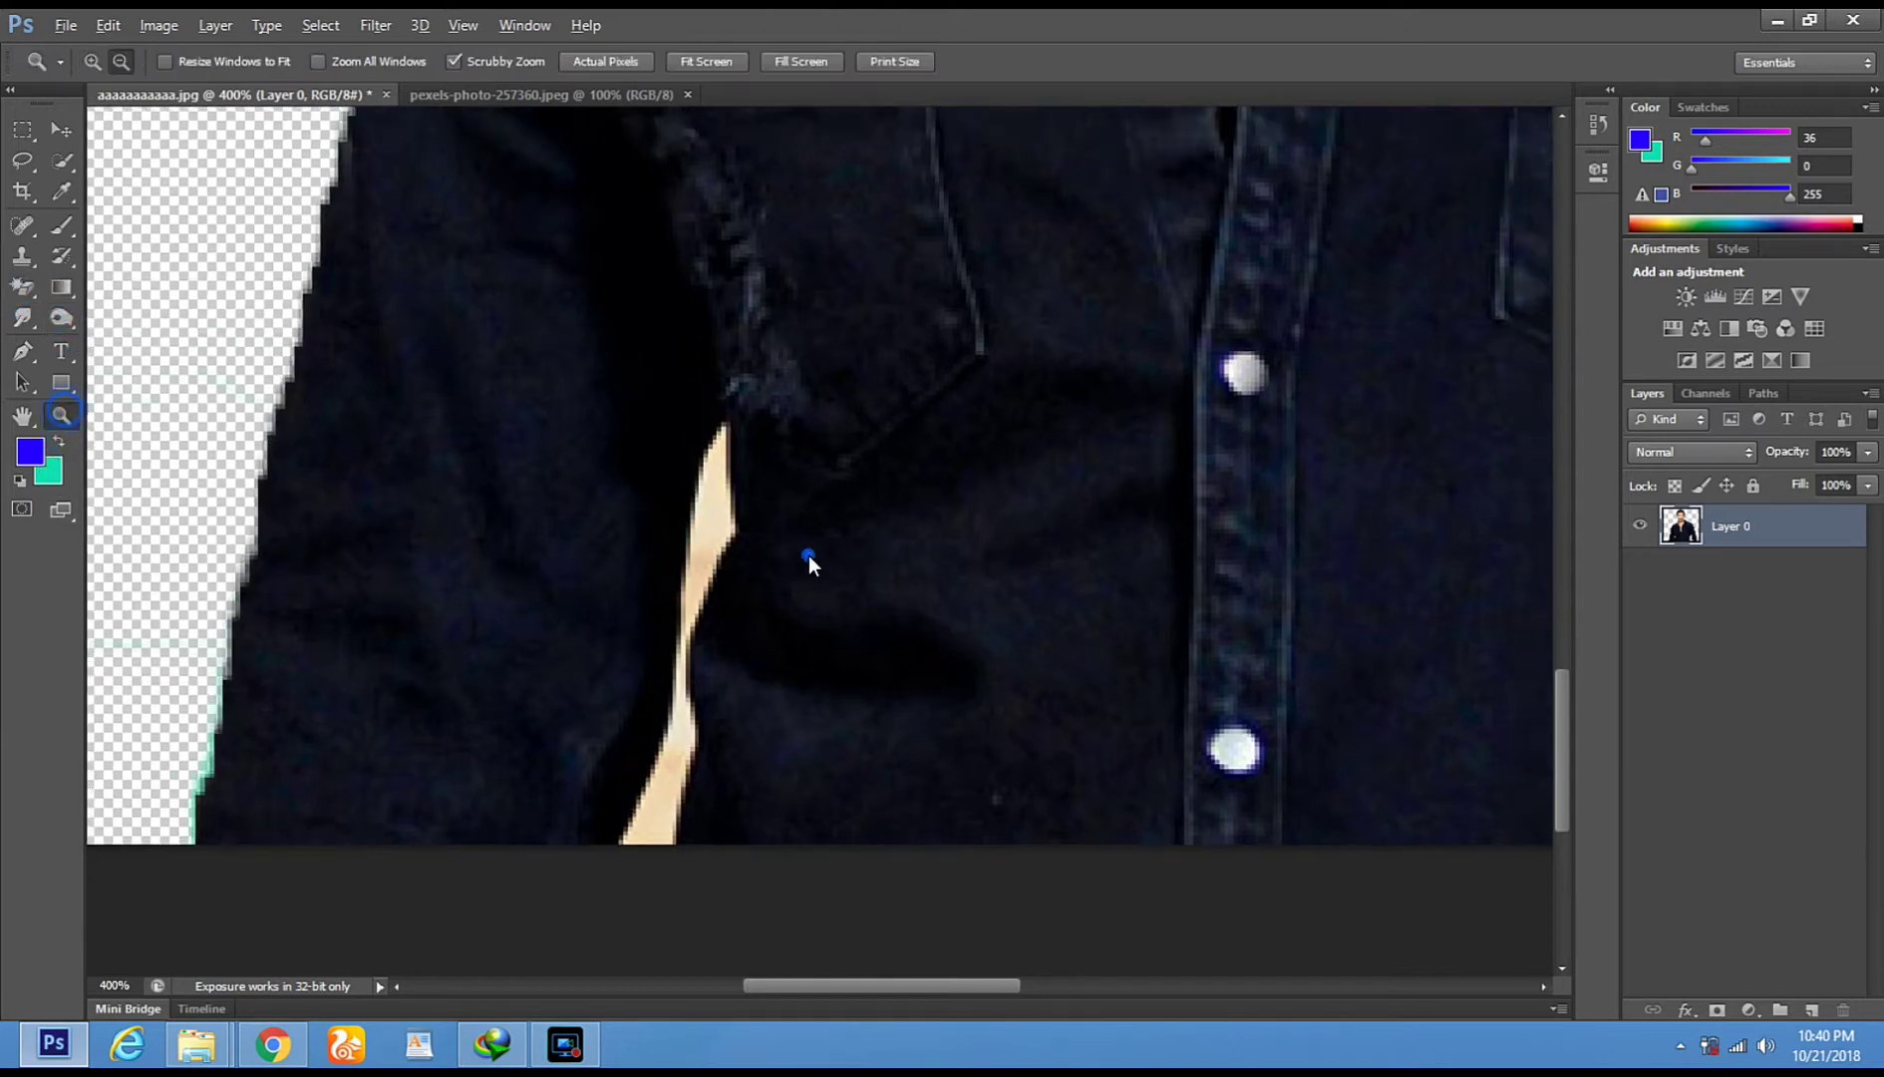
left_click(808, 555, "alt")
left_click(491, 416, "alt")
left_click(22, 159)
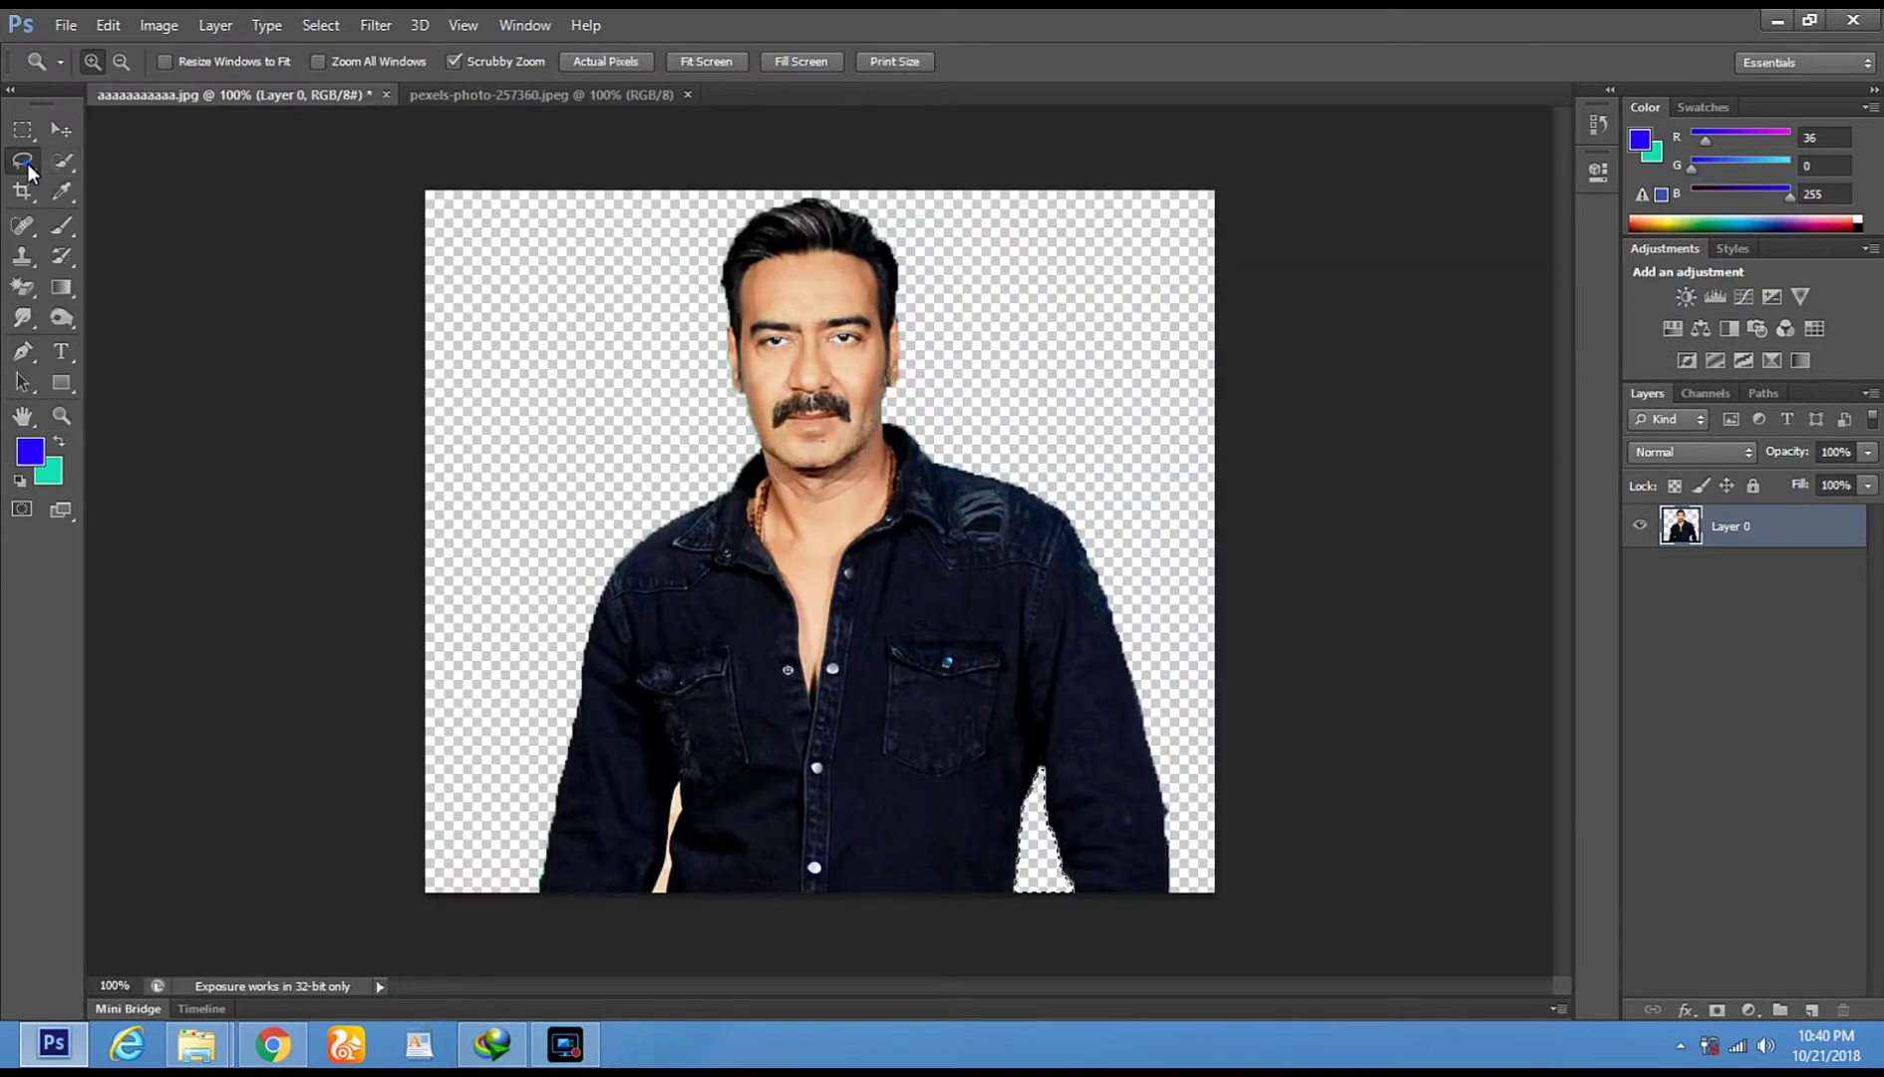
left_click(426, 332)
left_click(912, 404)
left_click(909, 408)
left_click(581, 406)
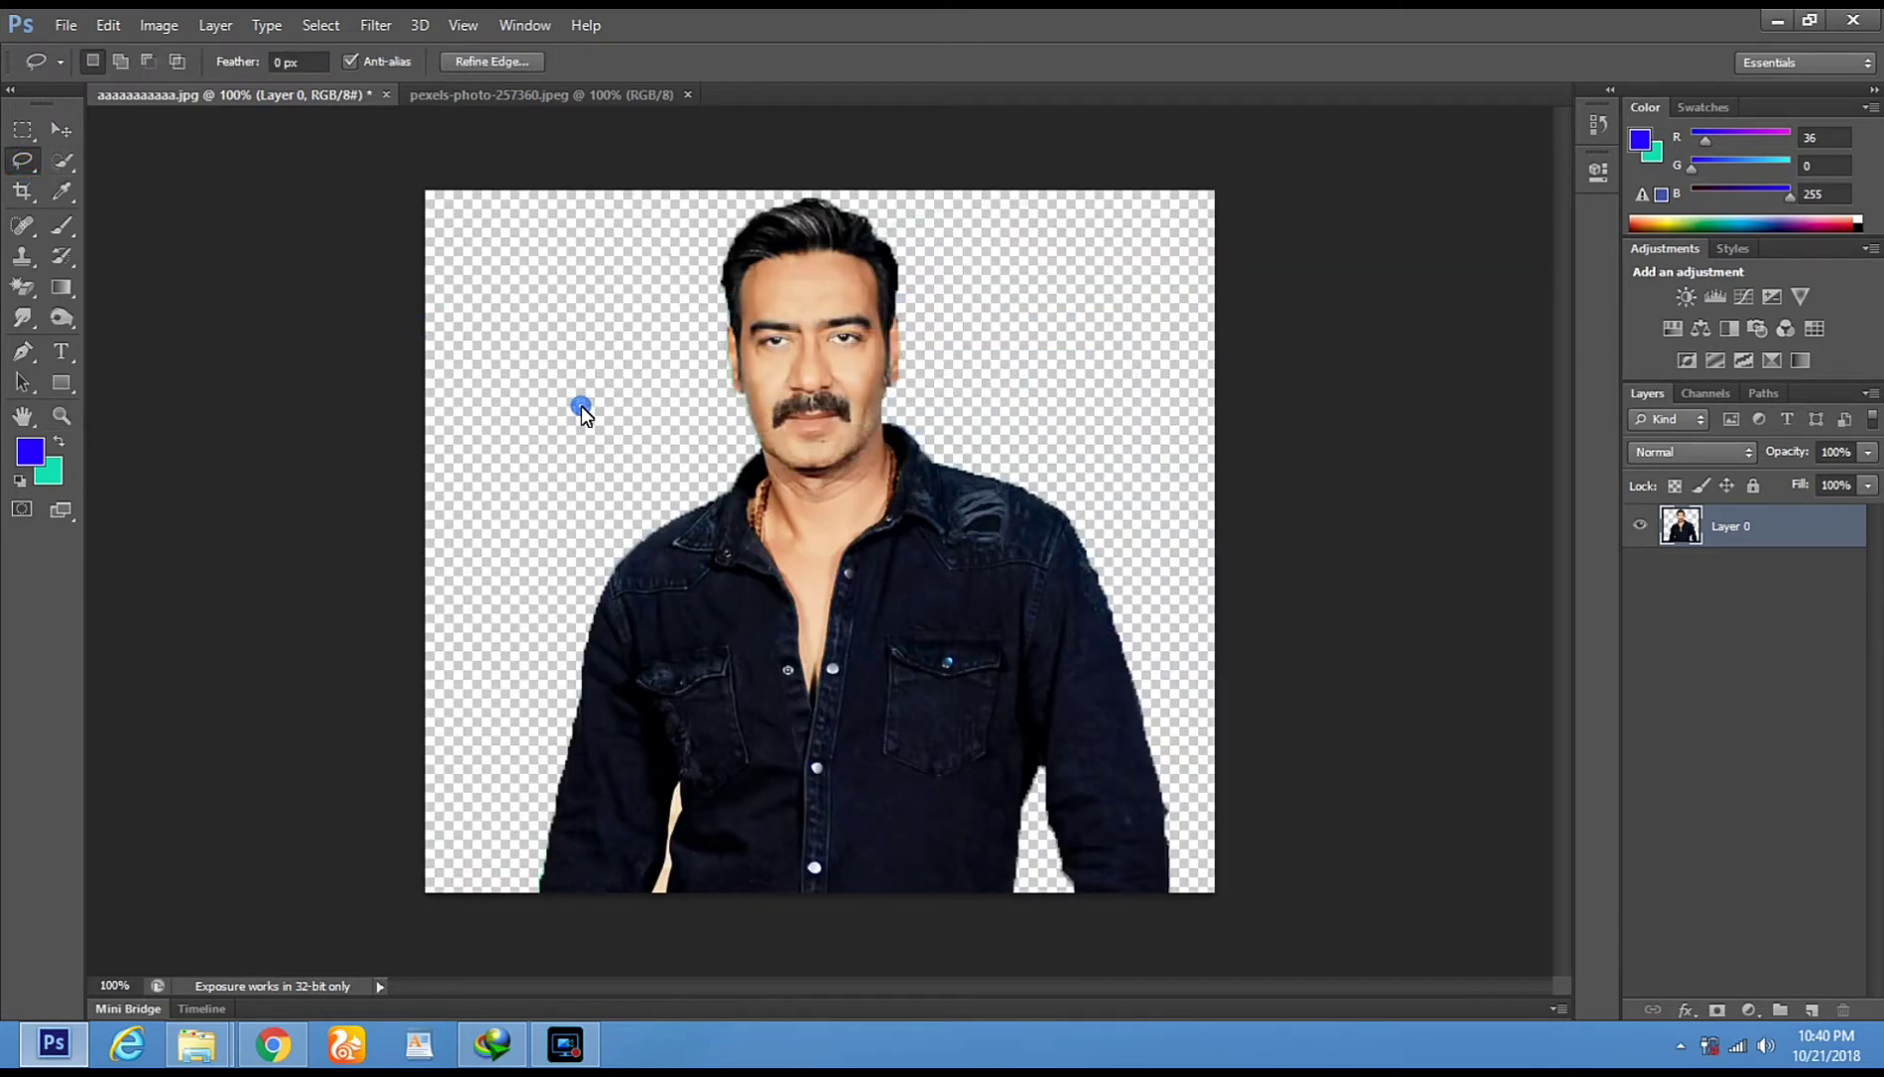
Erase the upper and lower parts of the beige gap between arm and torso with the Magic Eraser at tolerance 32
left_click(62, 416)
left_click(735, 775)
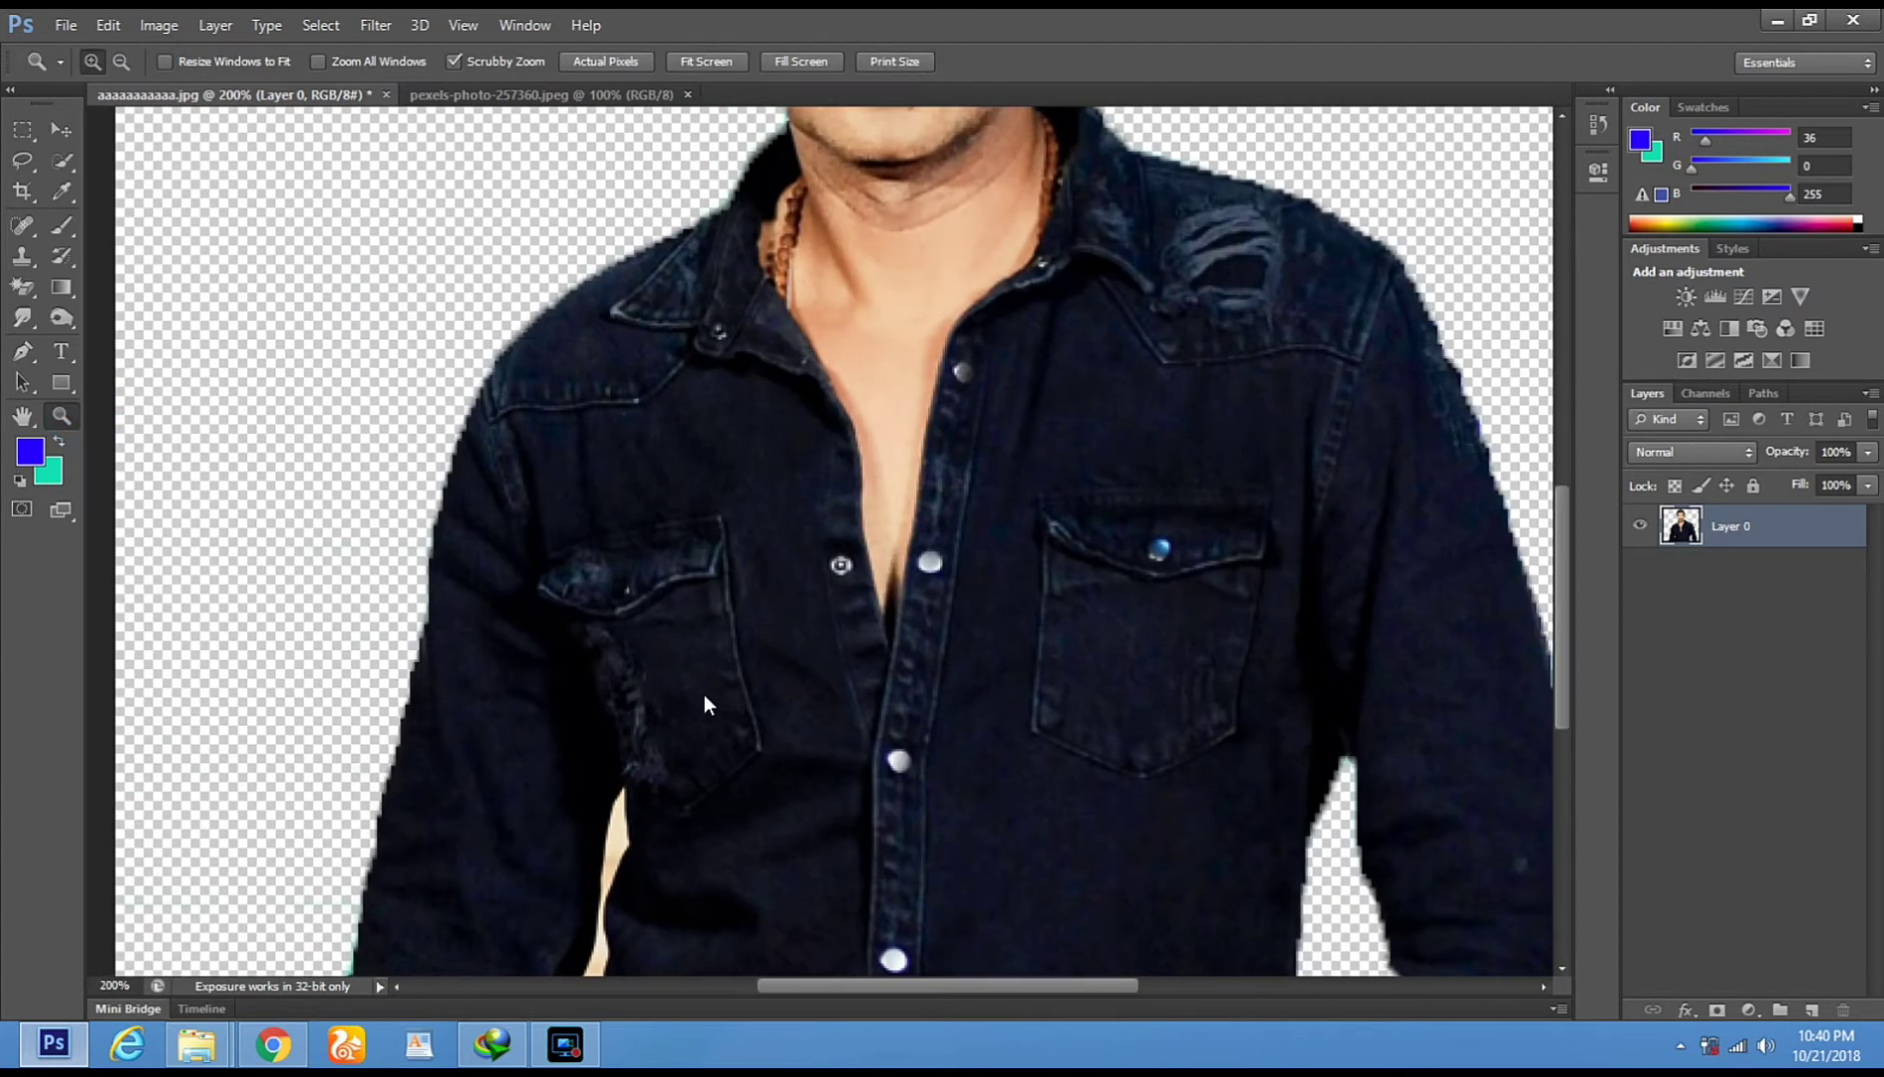
left_click(671, 776)
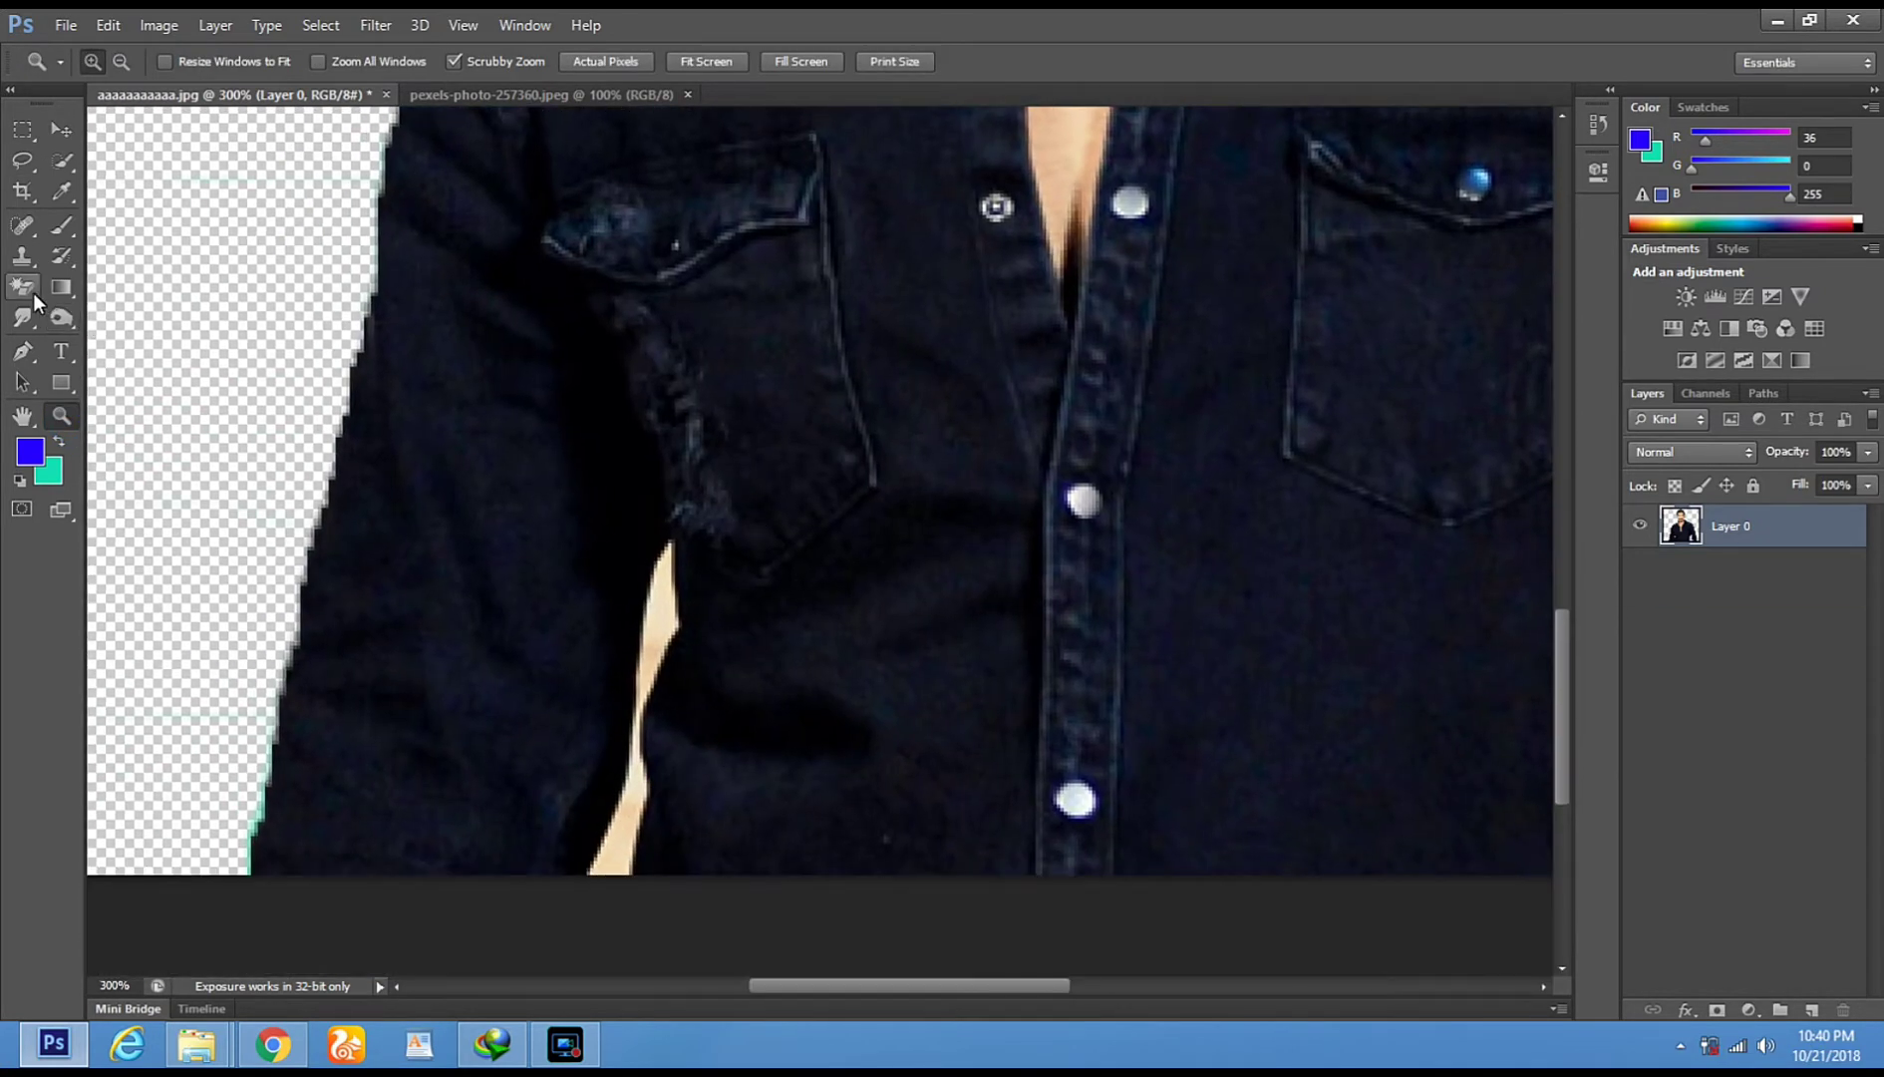
left_click(32, 291)
left_click(655, 612)
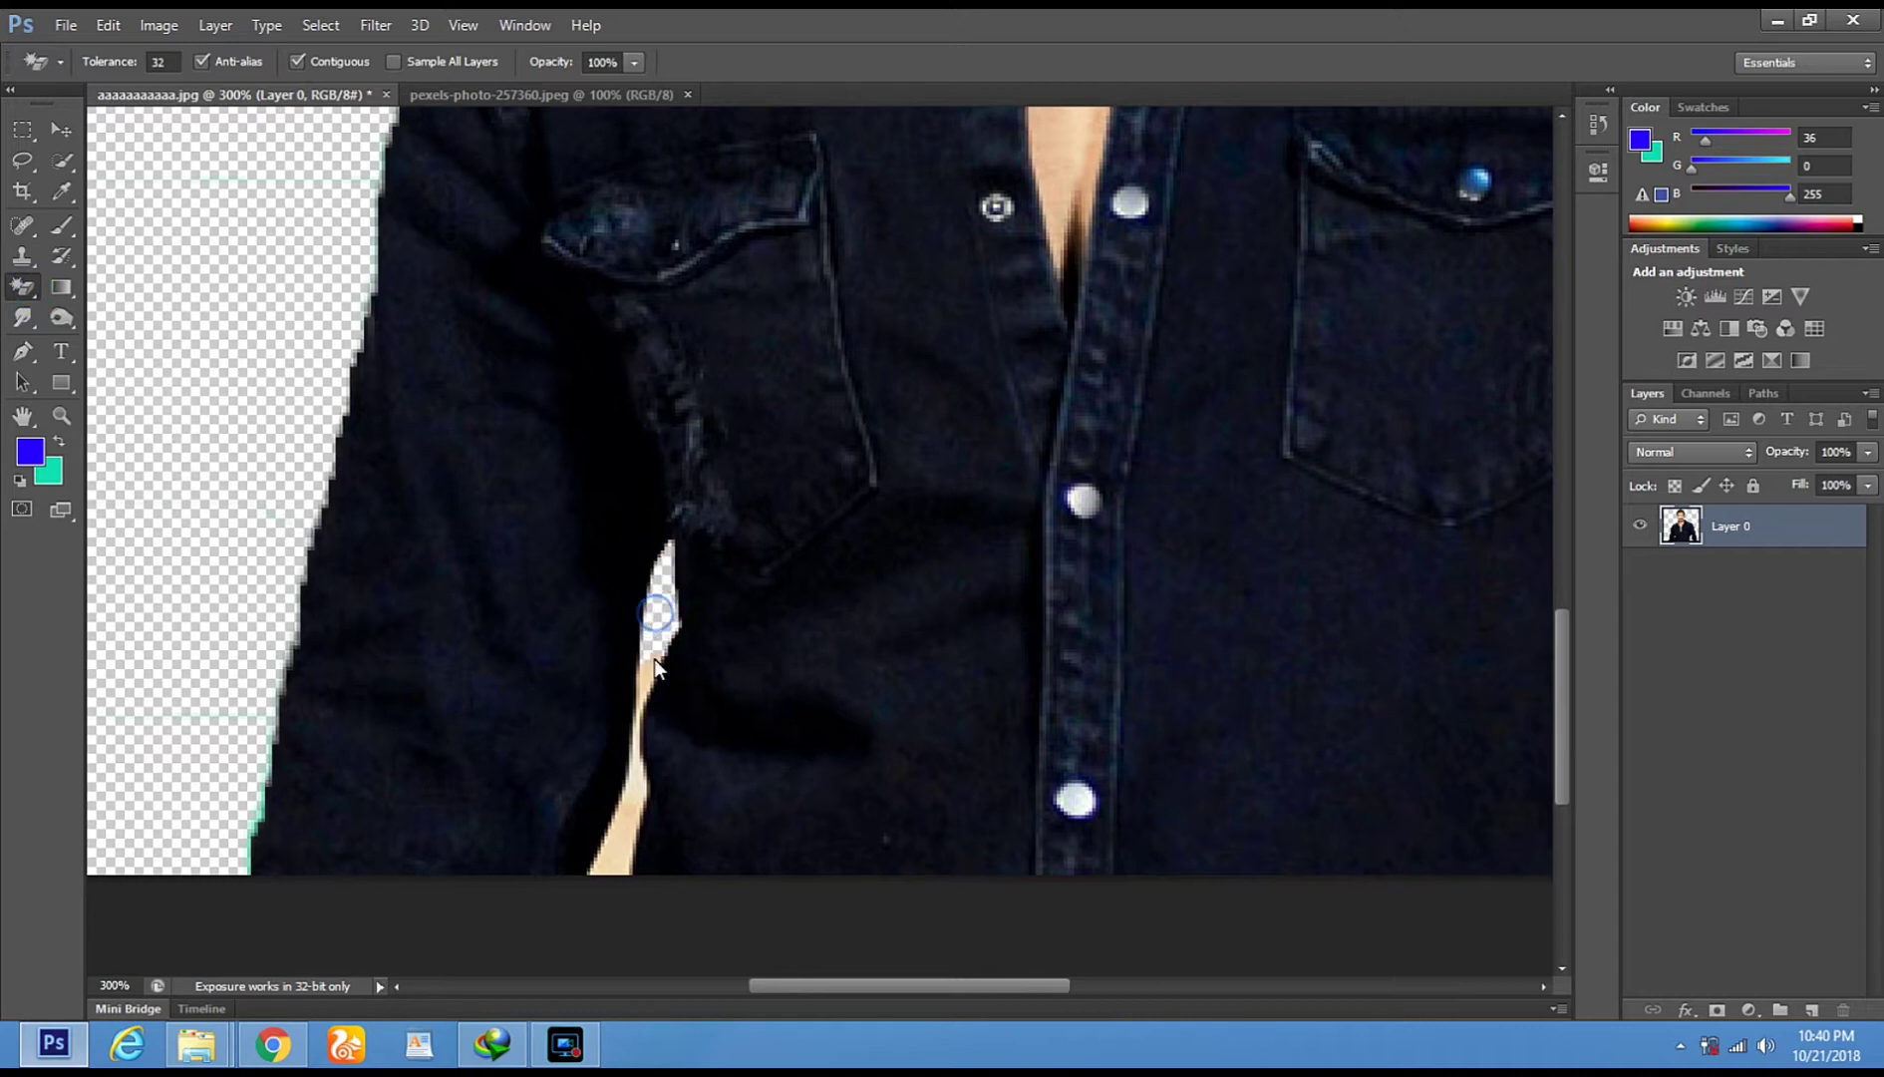
left_click(643, 683)
Widen the canvas with transparent space on both sides of the man using the Crop tool and apply the crop
left_click(60, 417)
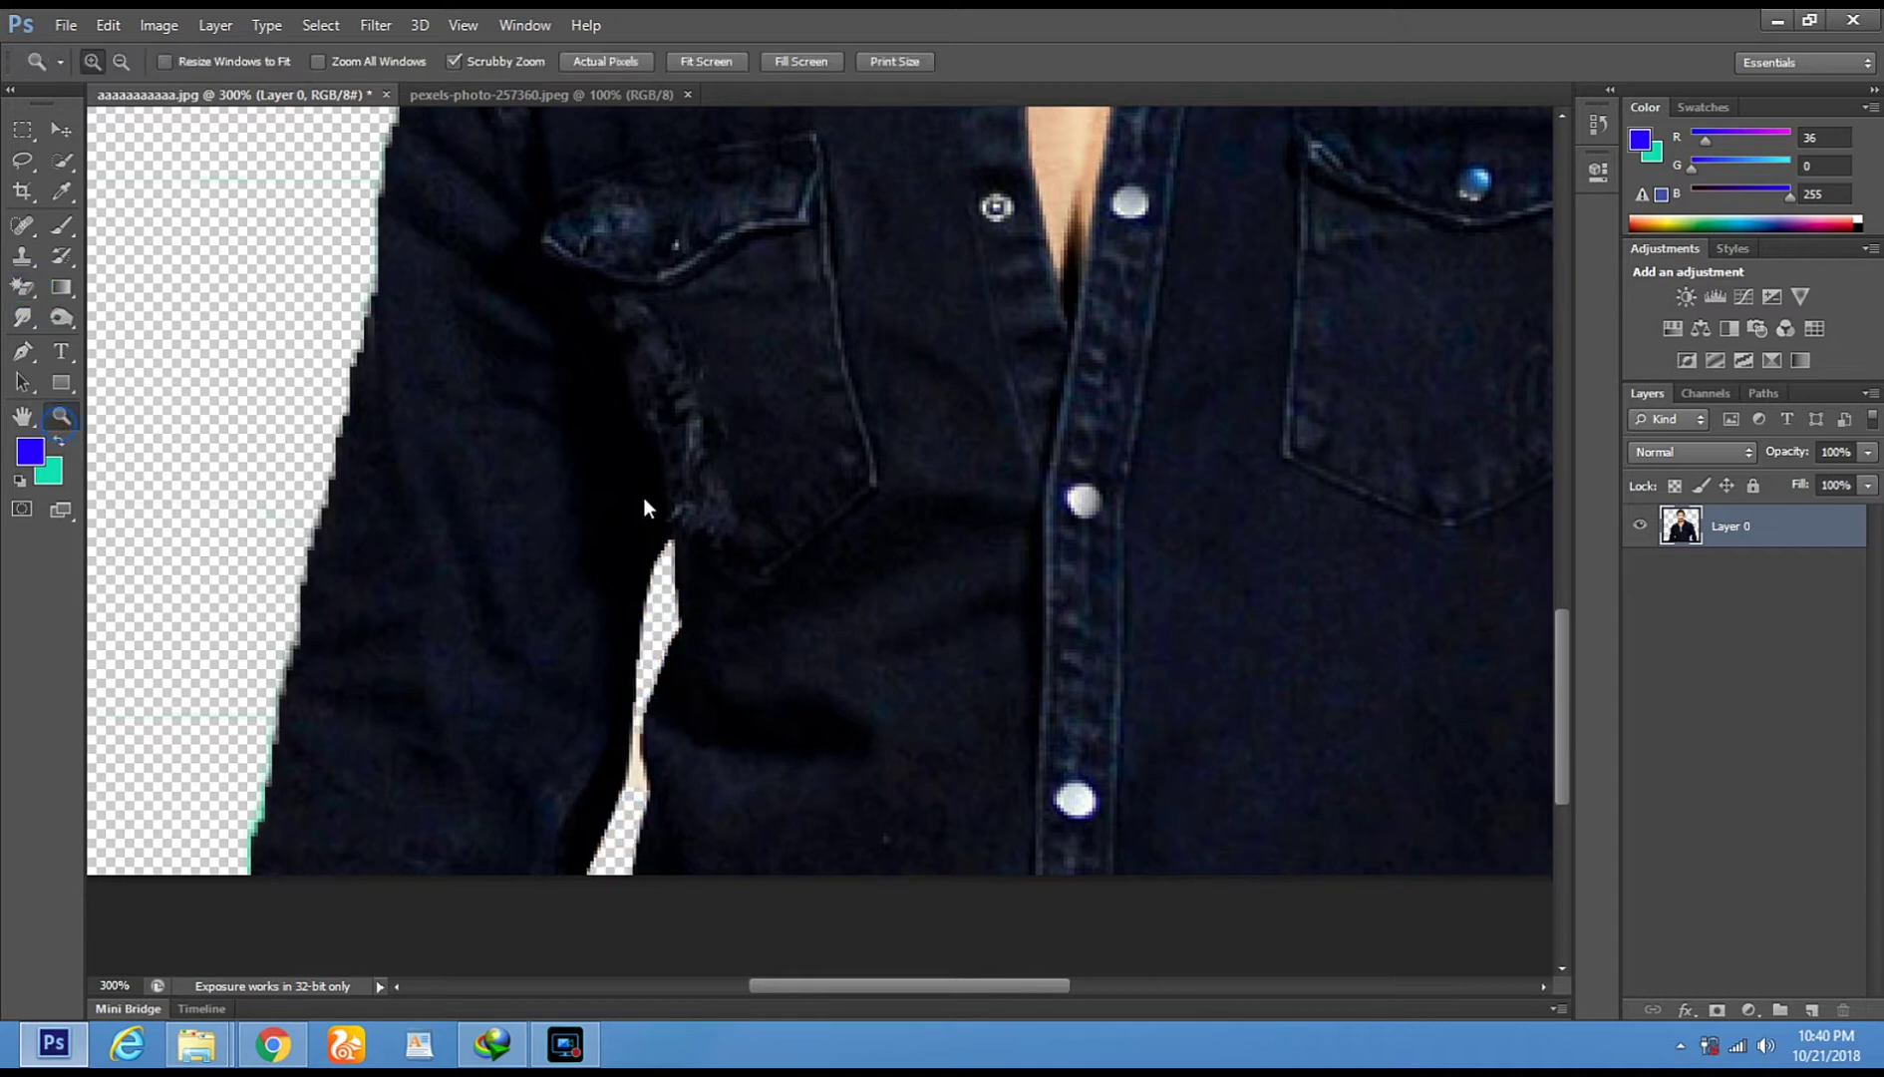
left_click(644, 496, "alt")
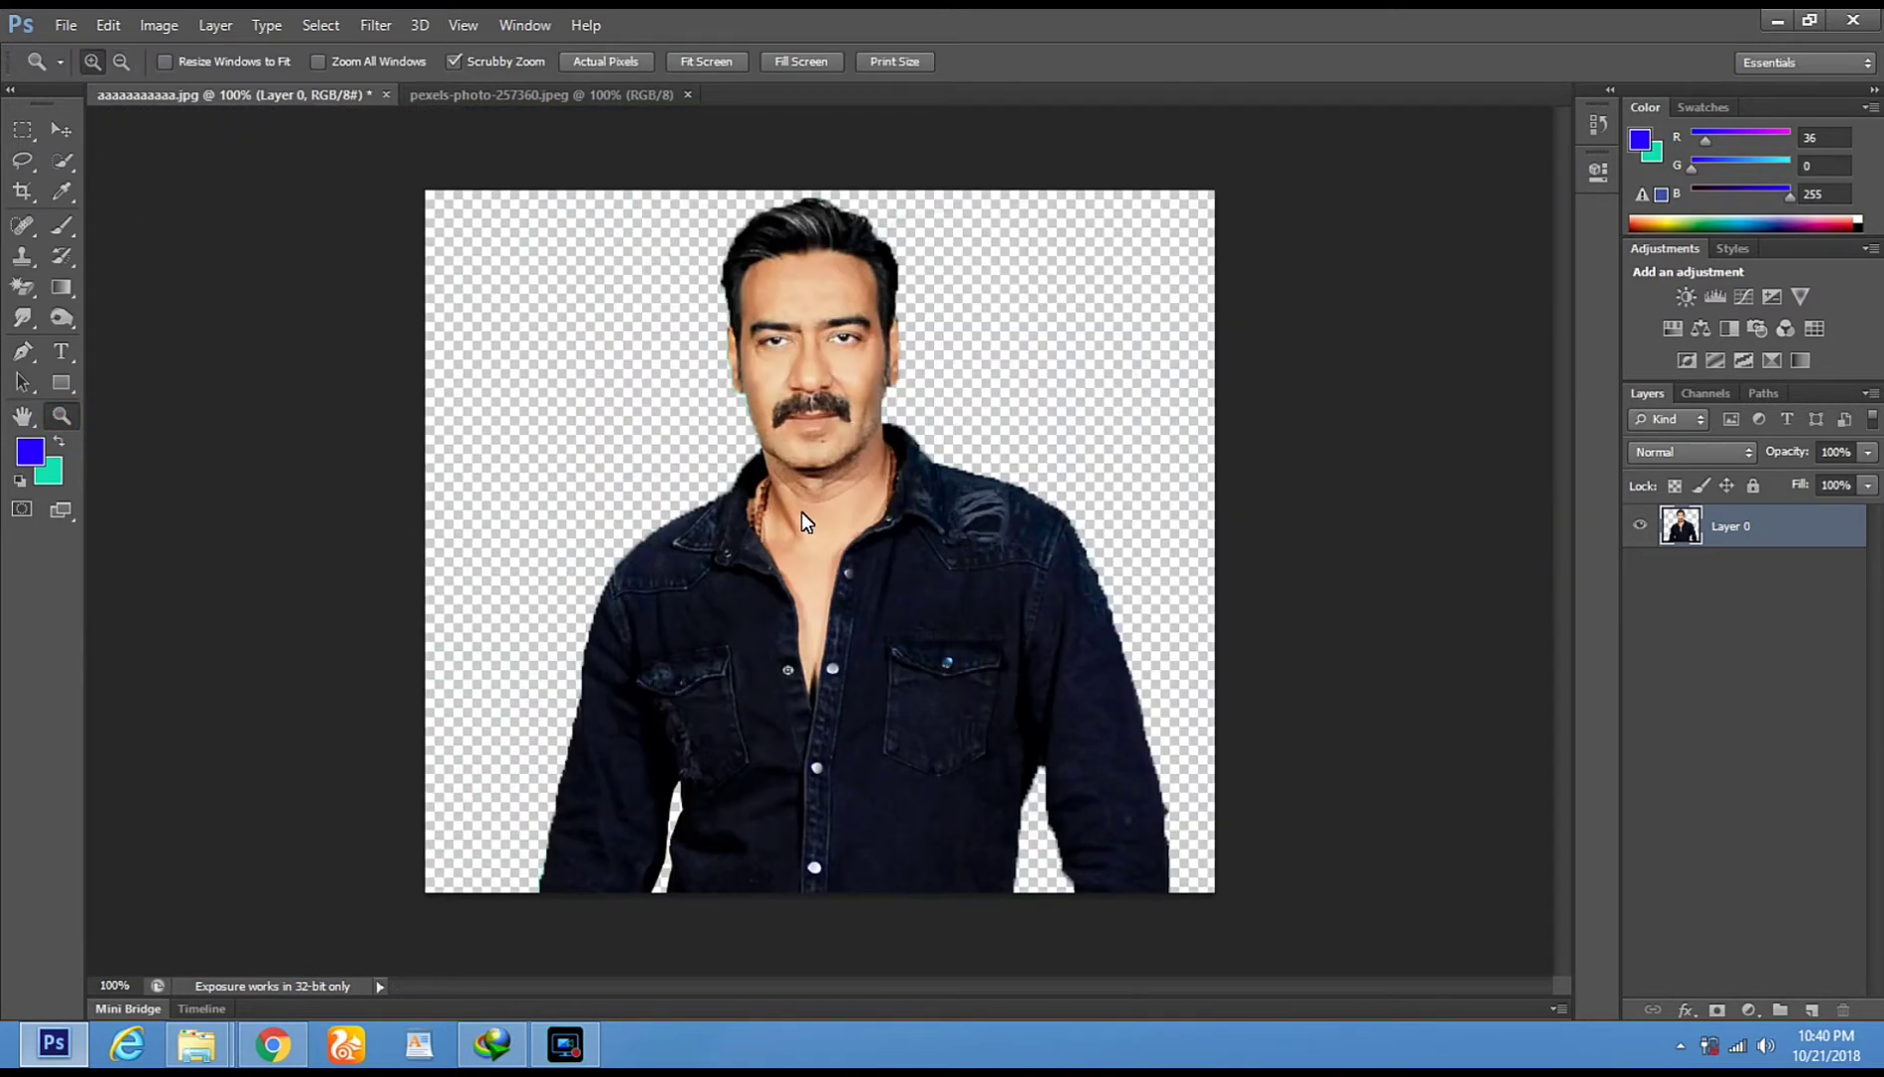
left_click(22, 190)
left_click_drag(432, 197, 309, 188)
left_click_drag(1337, 197, 1440, 201)
left_click(58, 127)
left_click(859, 407)
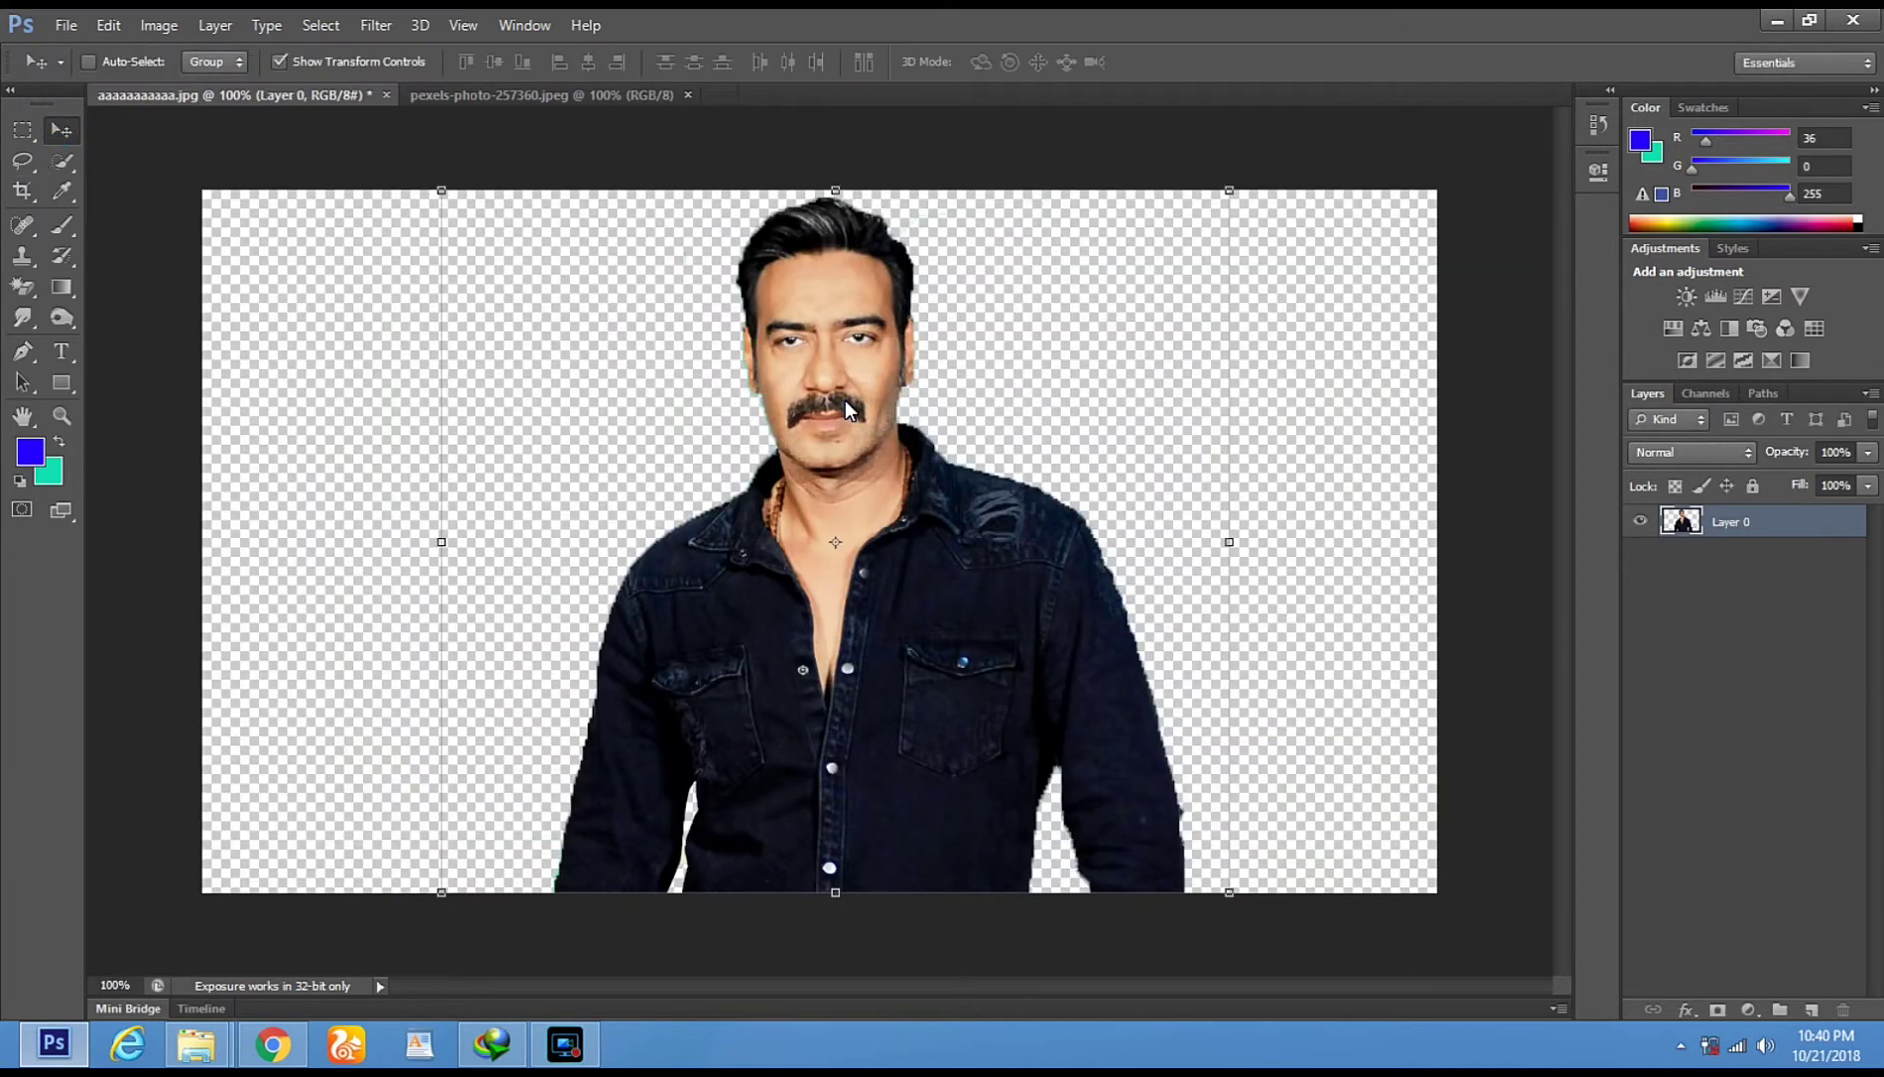
Select the whole forest path photo in pexels-photo-257360.jpeg and move it into the lower-left corner of the man's document
left_click(279, 63)
left_click(440, 99)
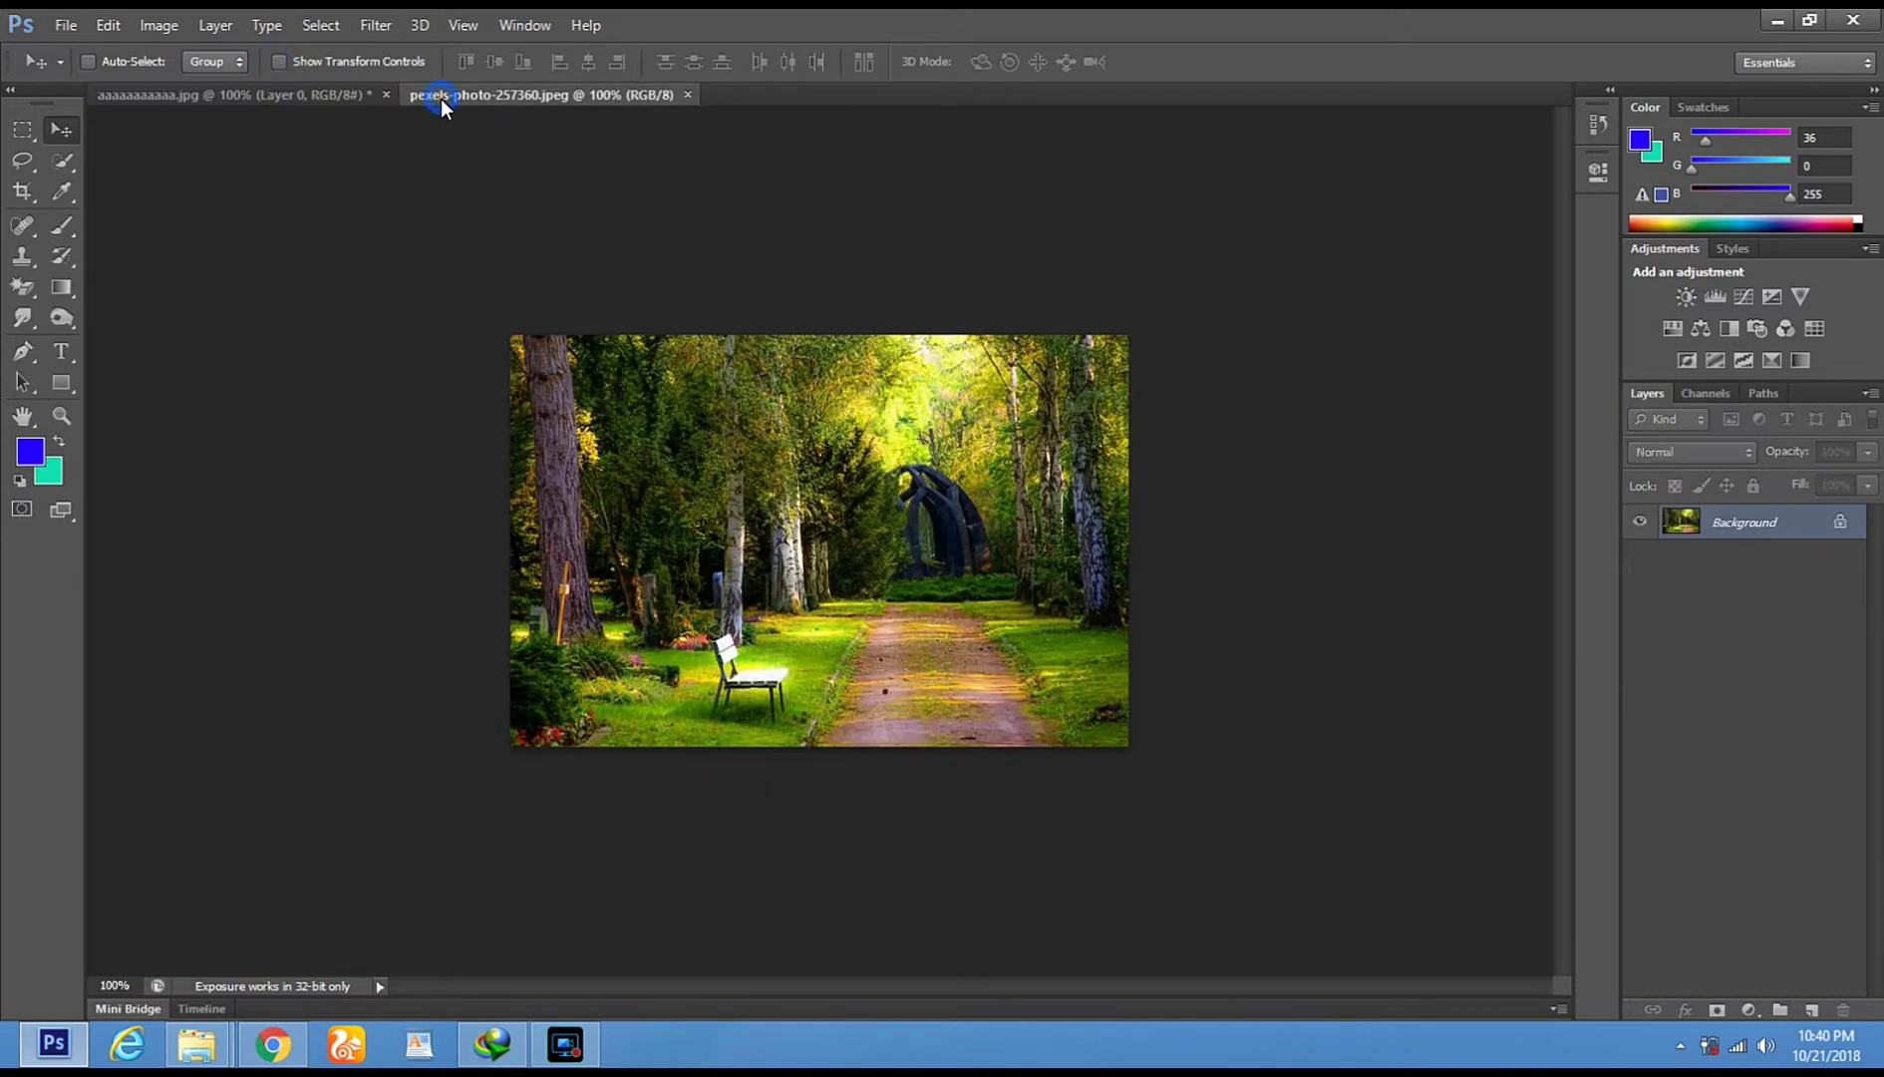
left_click(26, 127)
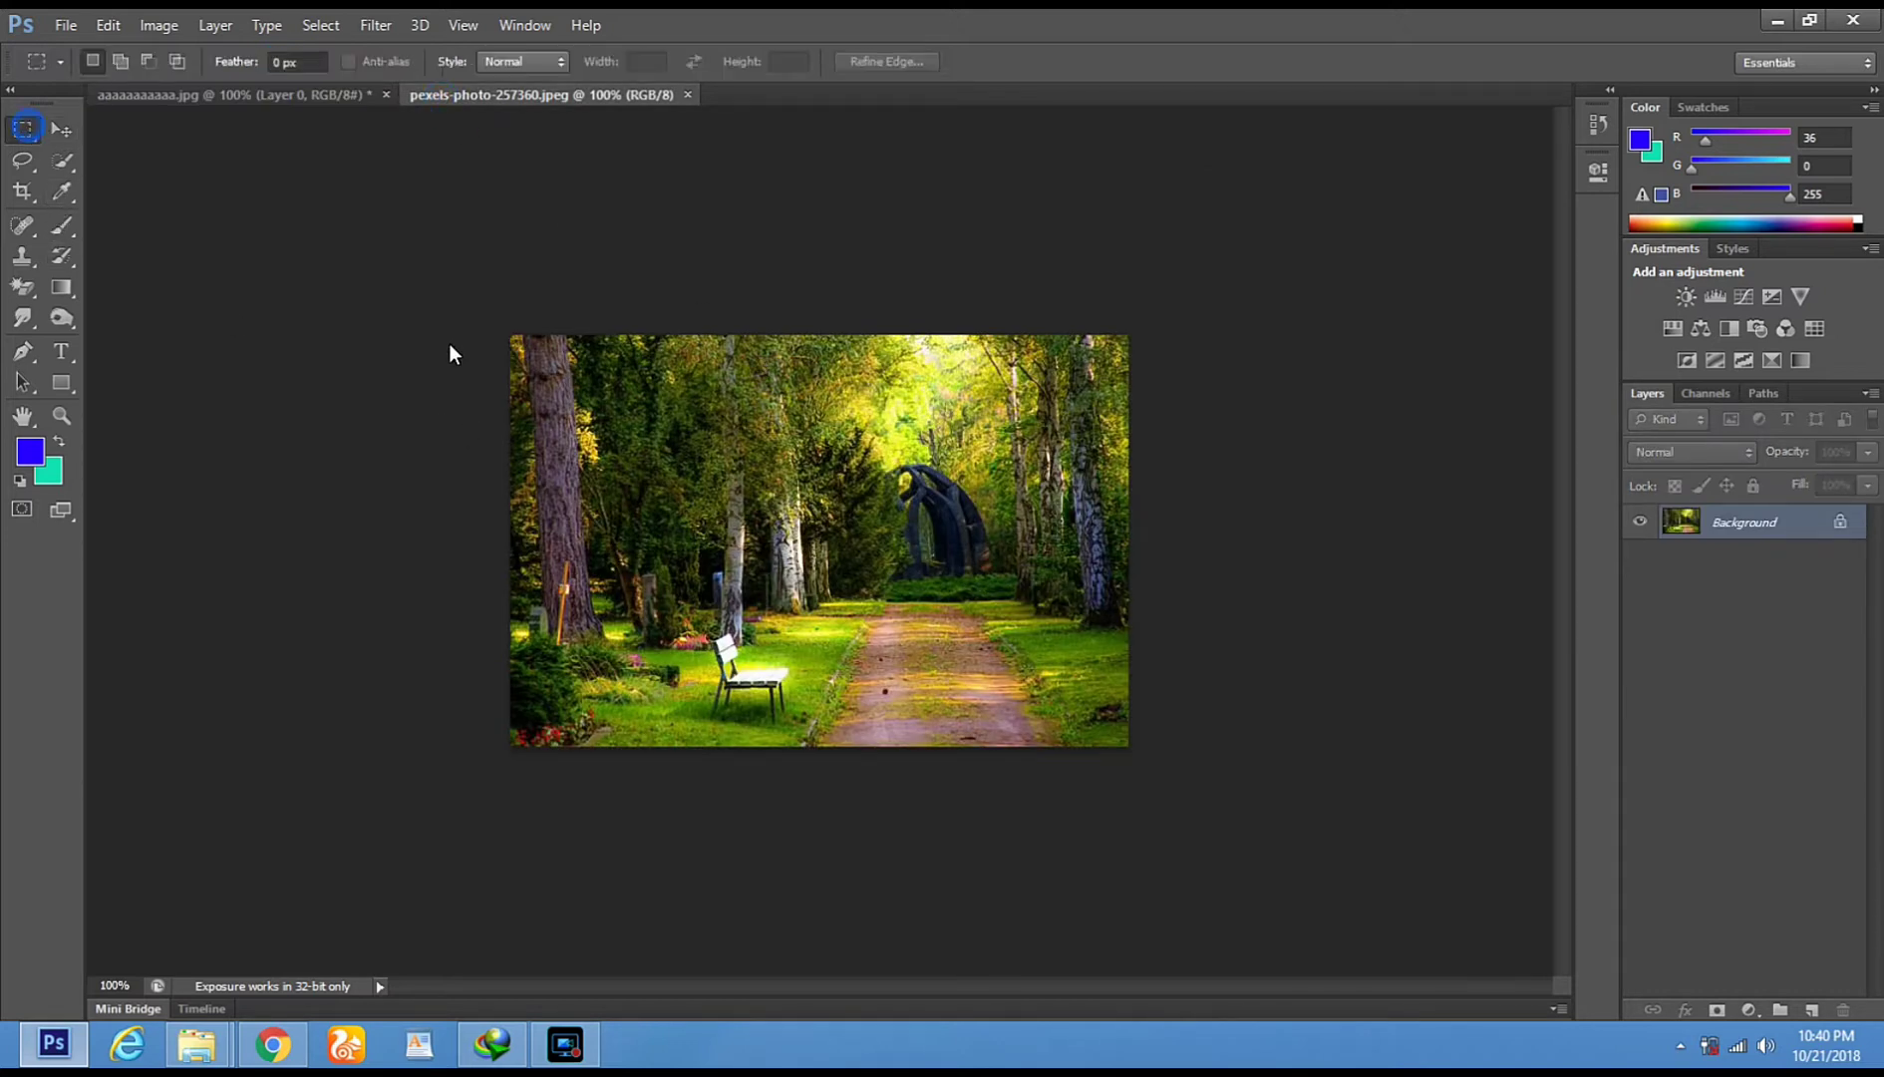
left_click_drag(487, 303, 1230, 873)
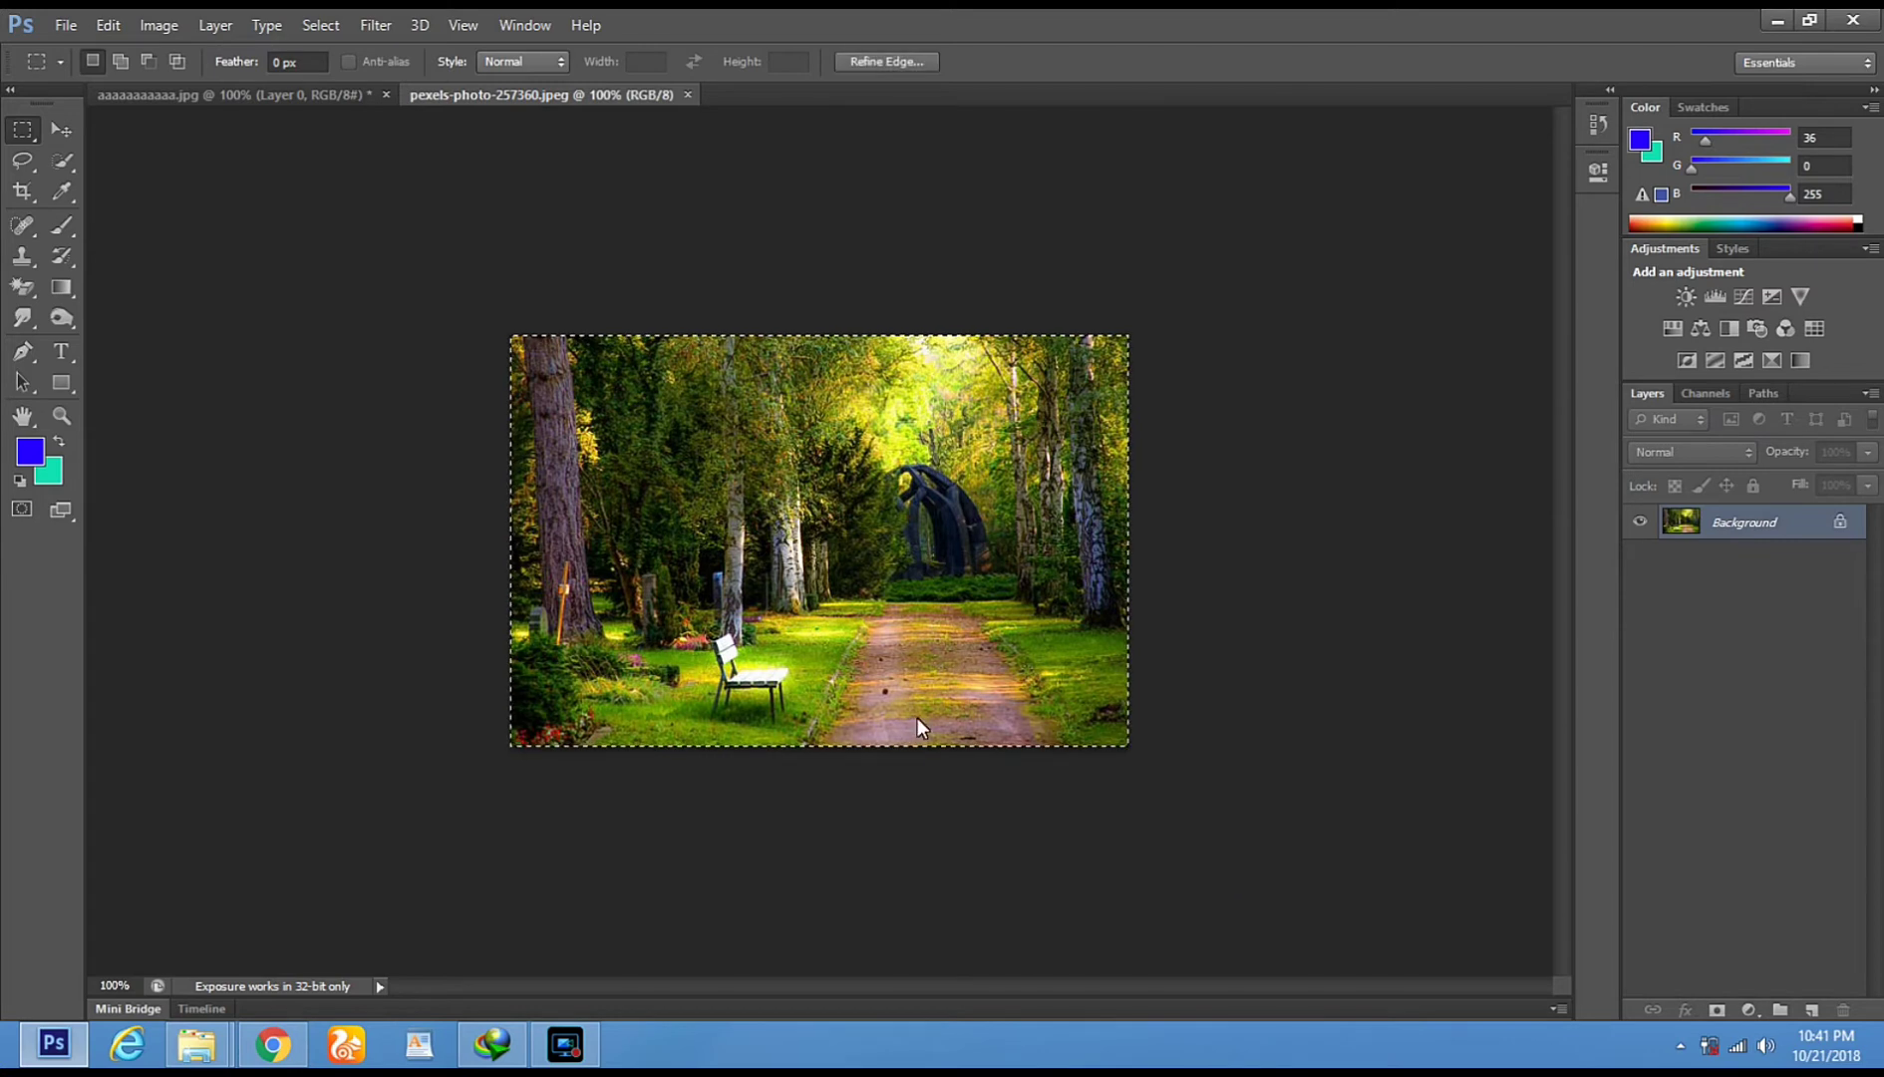
left_click(64, 133)
left_click_drag(783, 515, 477, 654)
Scale the forest layer to about 204% width and 176% height to cover the canvas, and place it below the man's layer
left_click(279, 62)
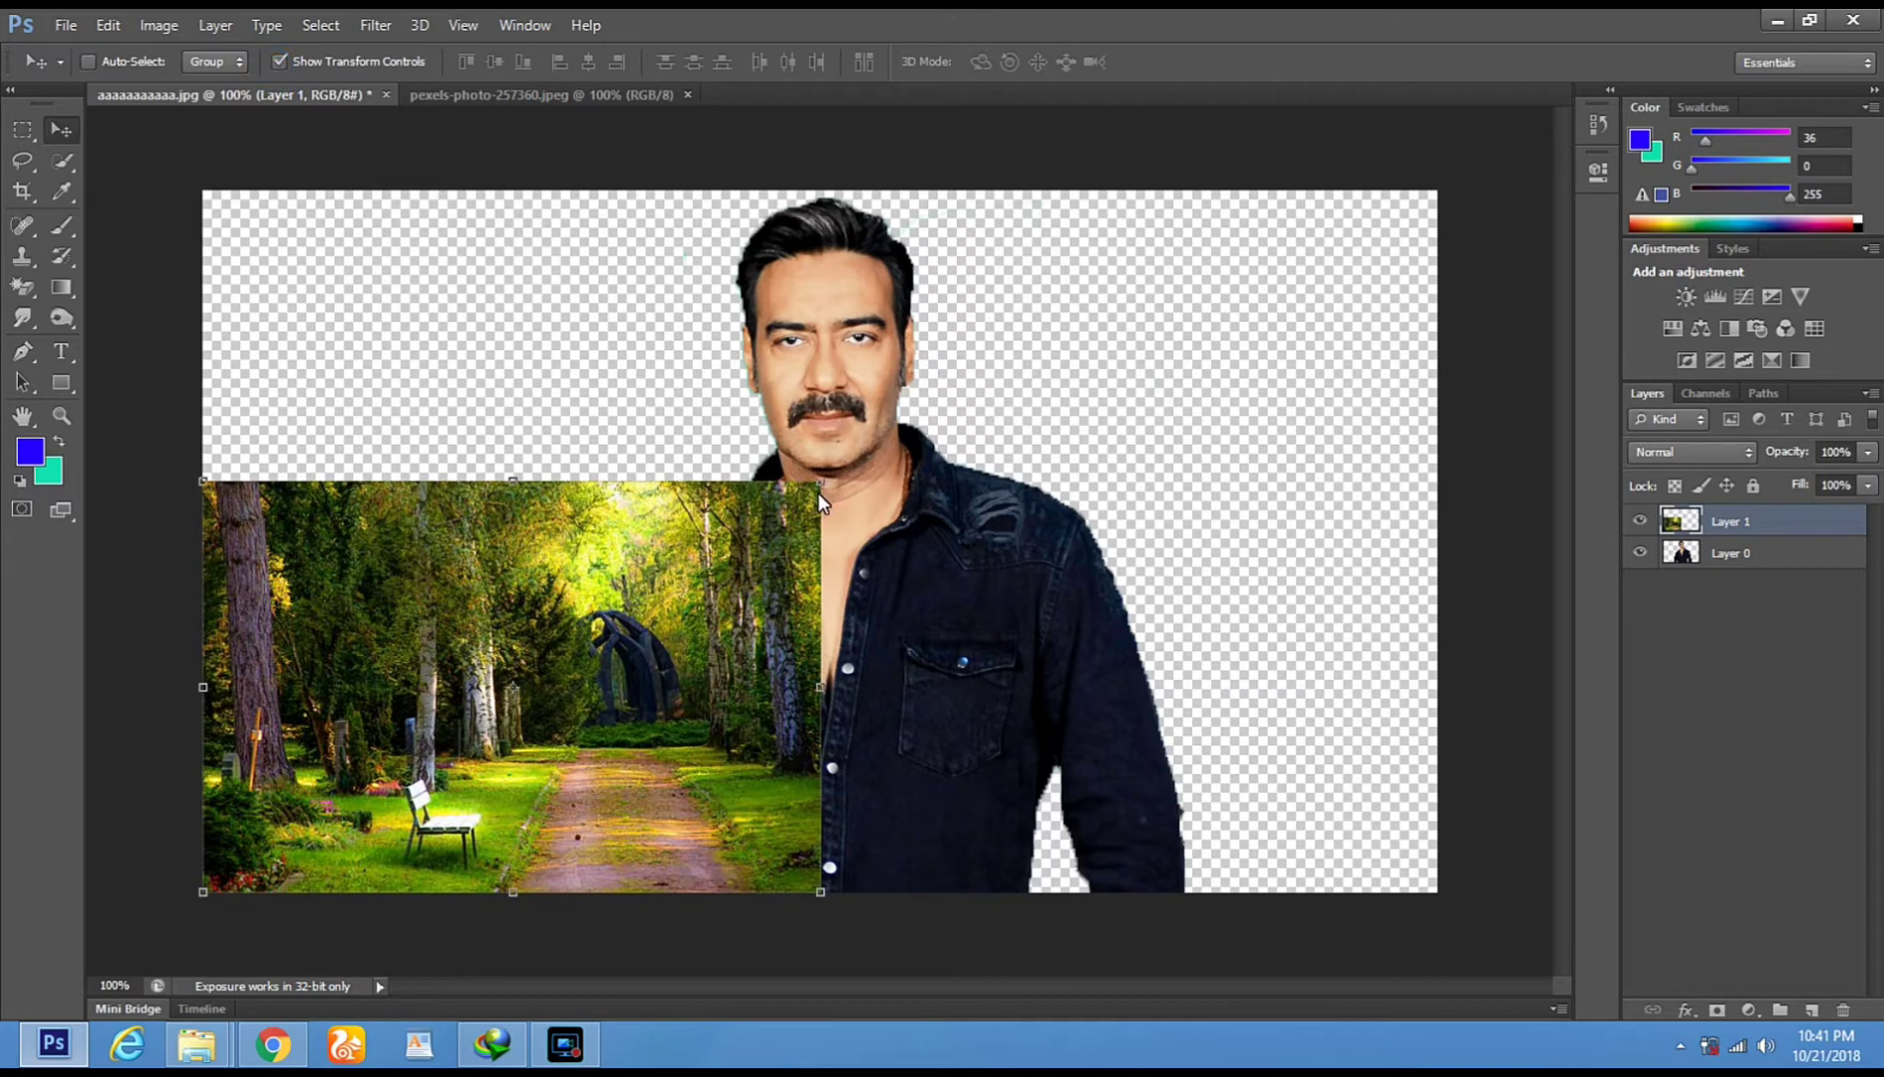
left_click_drag(820, 482, 1467, 166)
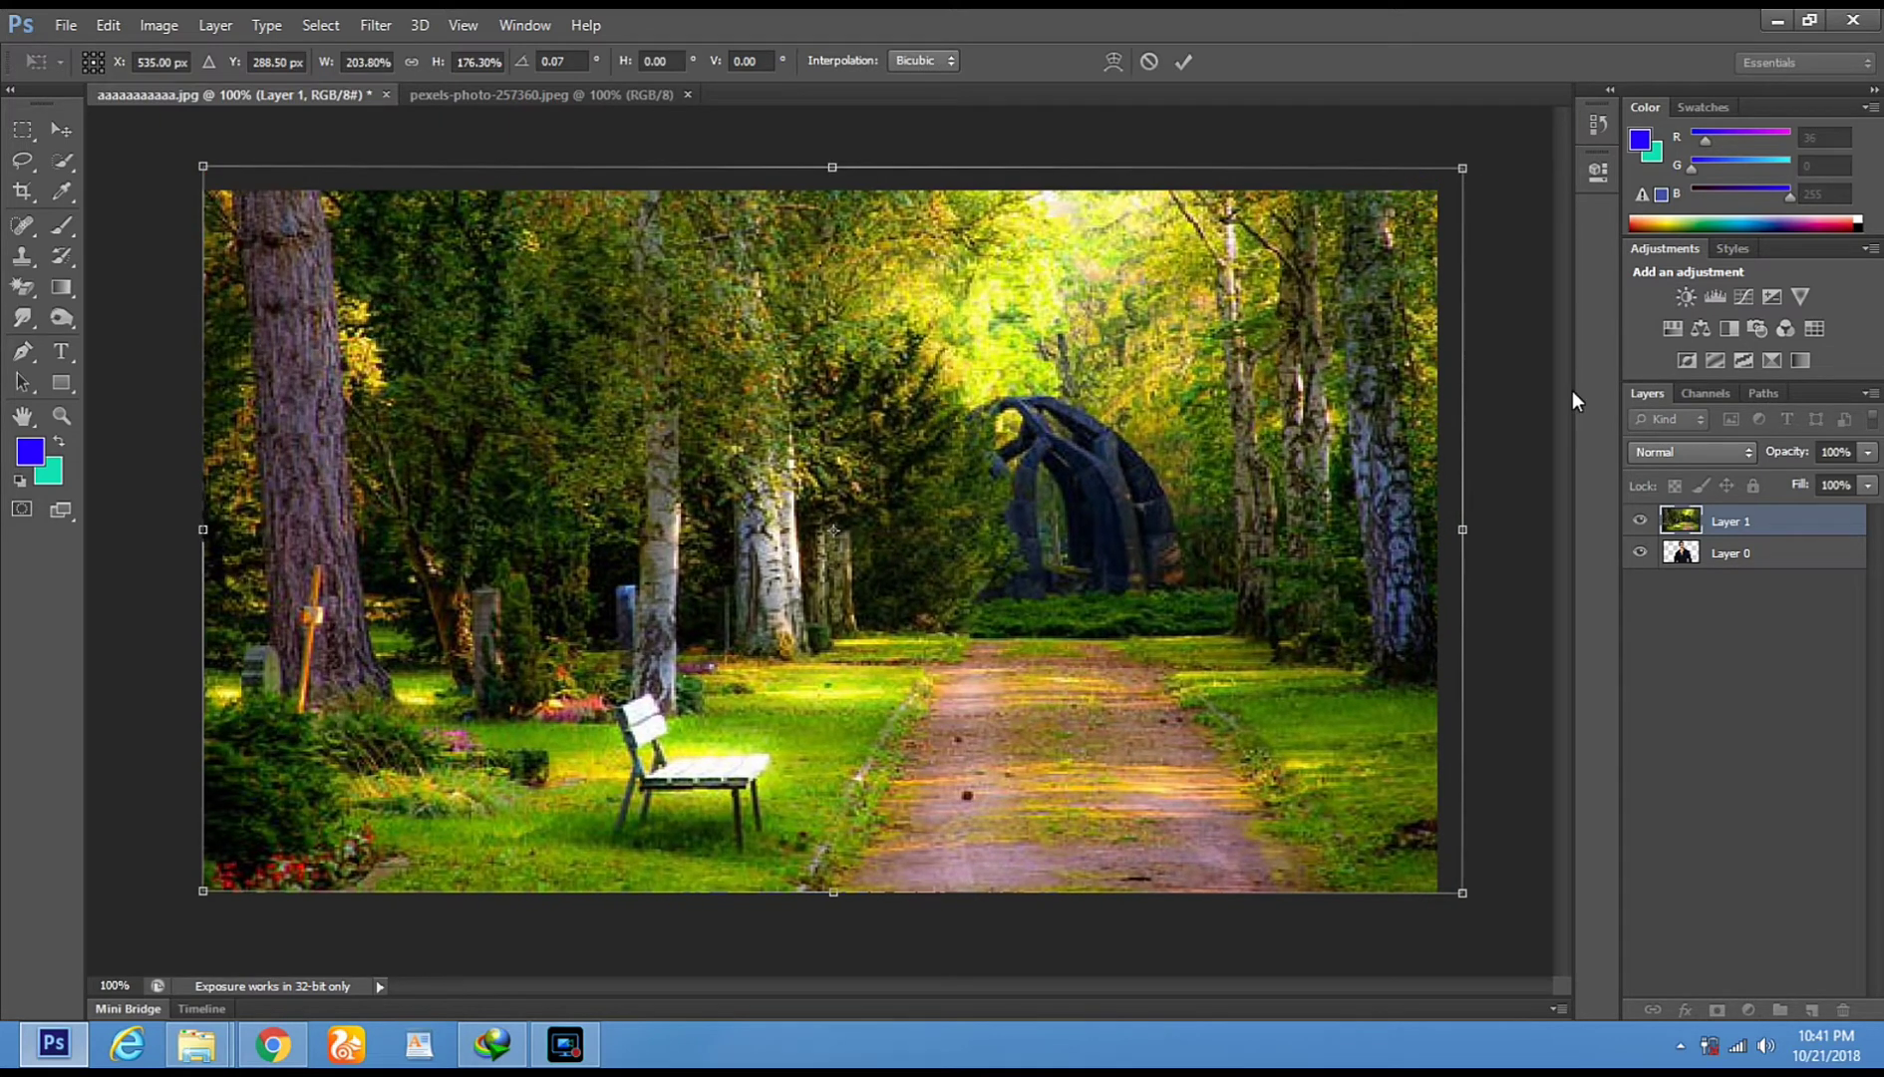
left_click(61, 129)
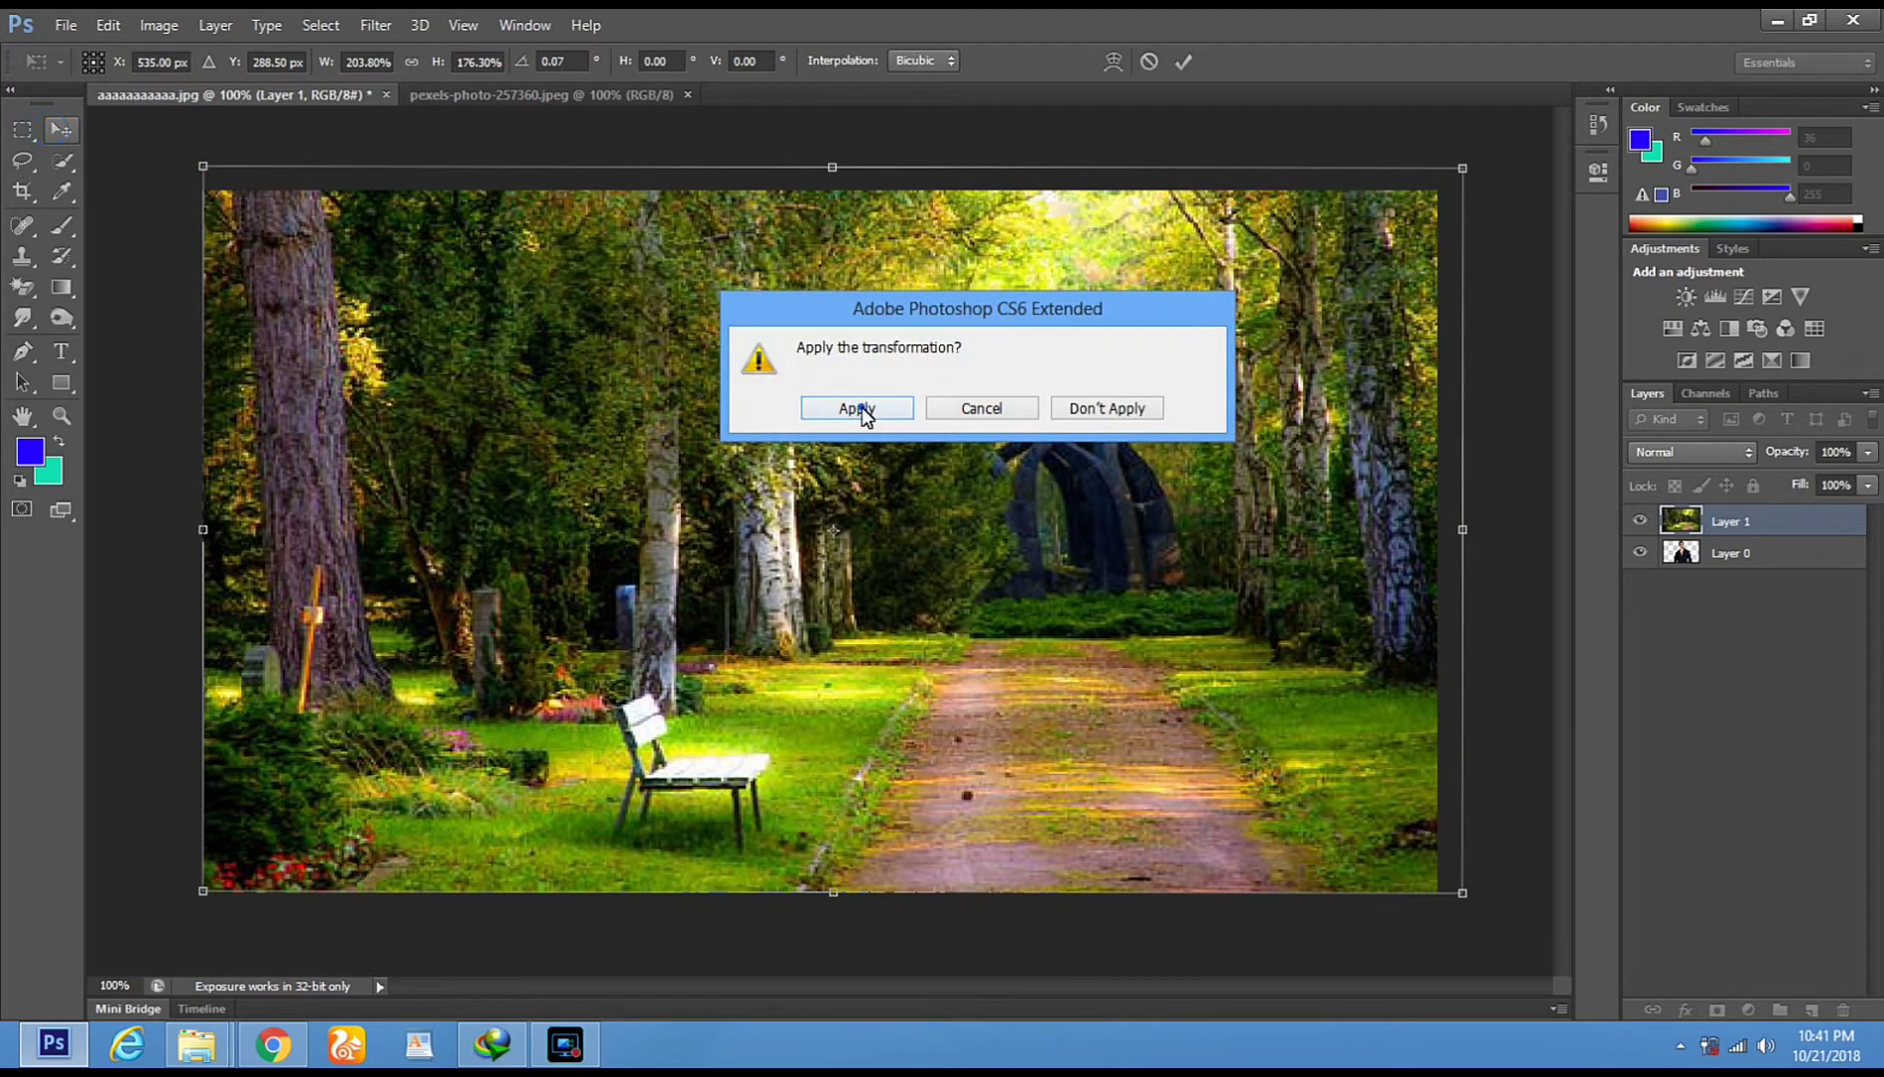
left_click(857, 407)
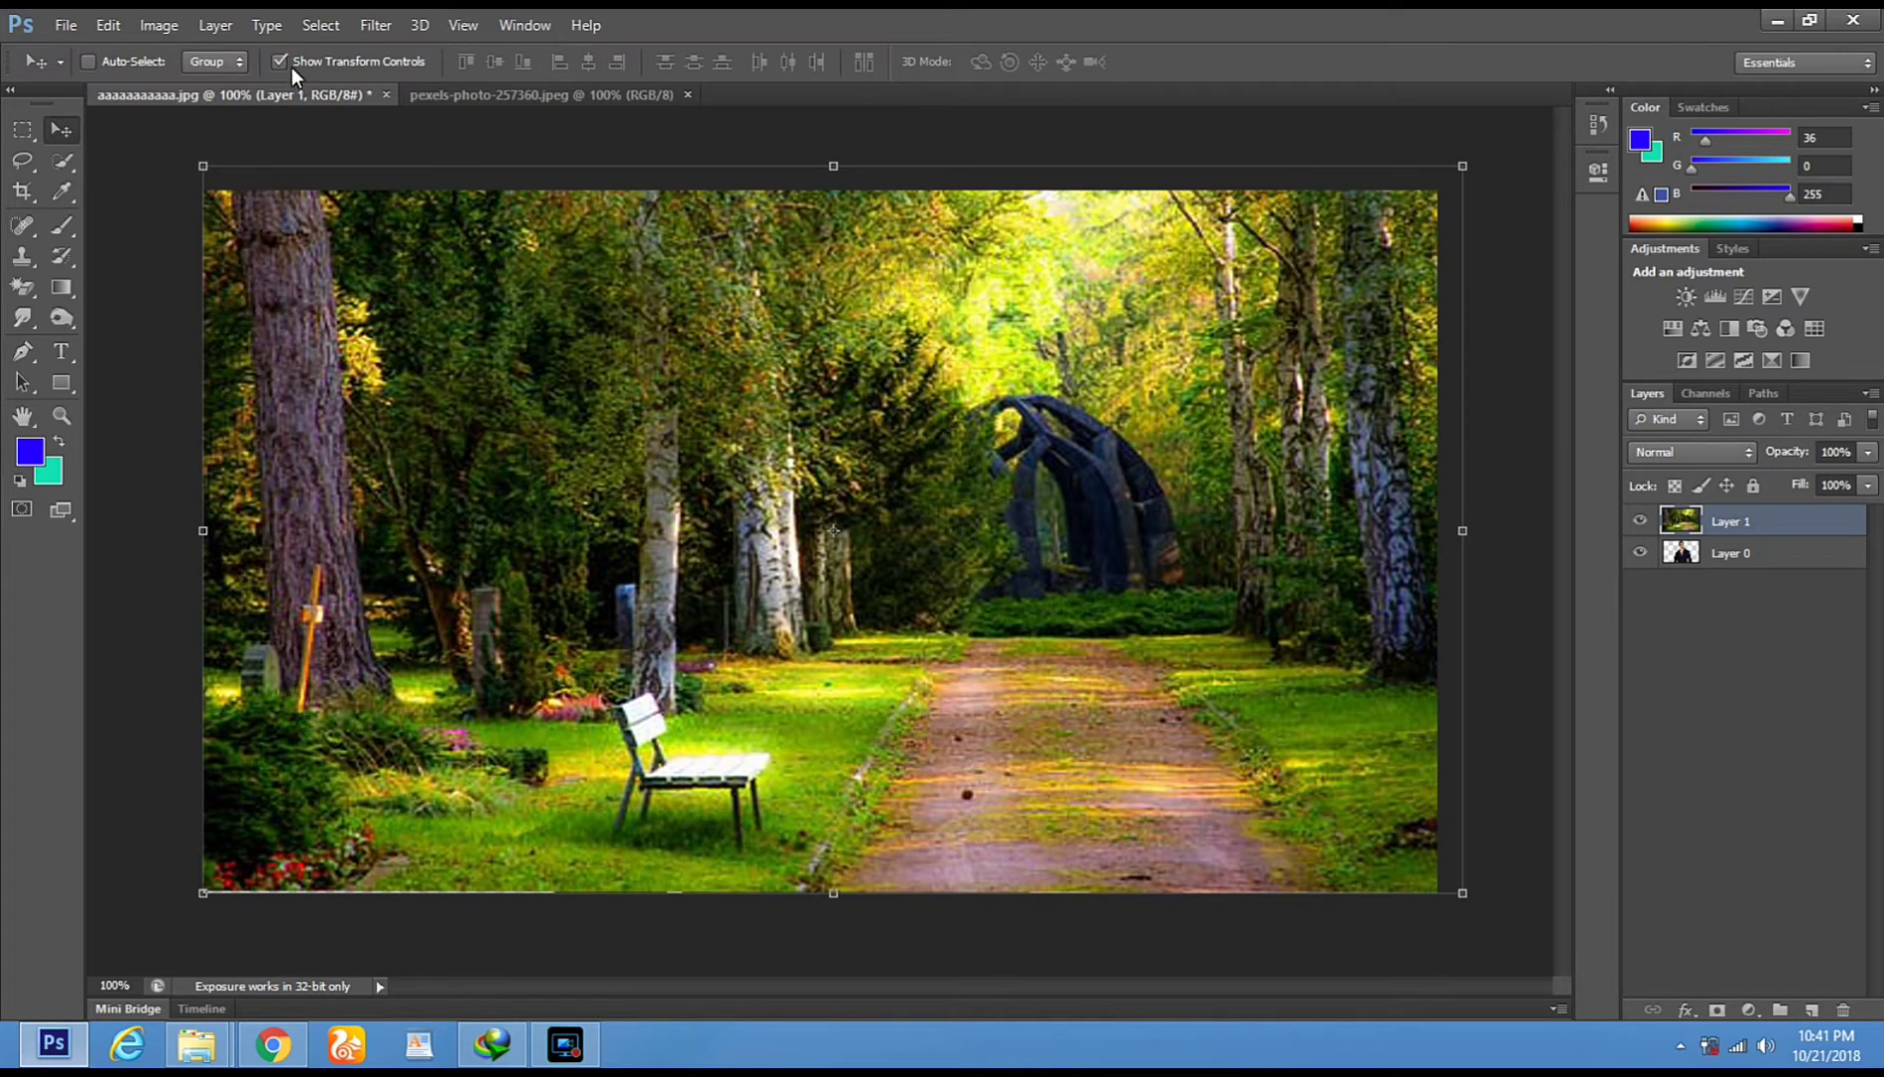
left_click(281, 62)
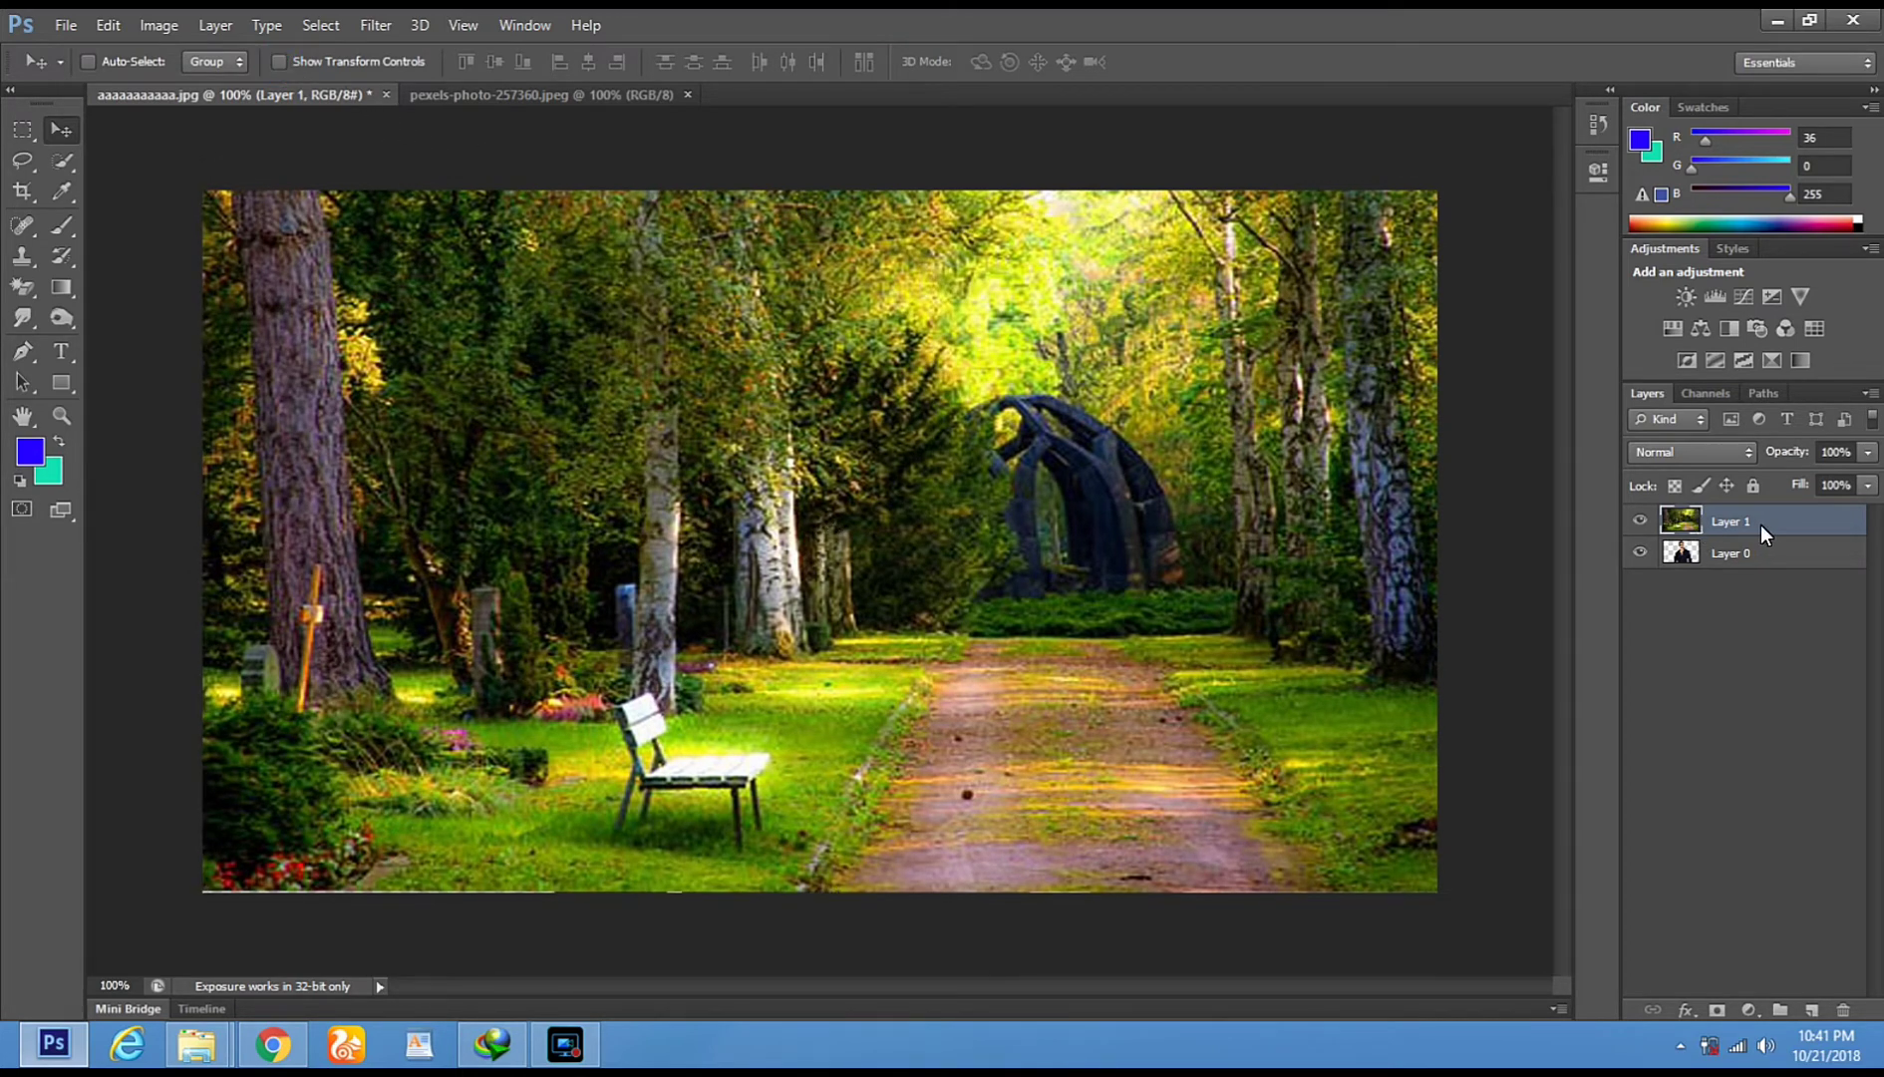
left_click_drag(1771, 528, 1770, 559)
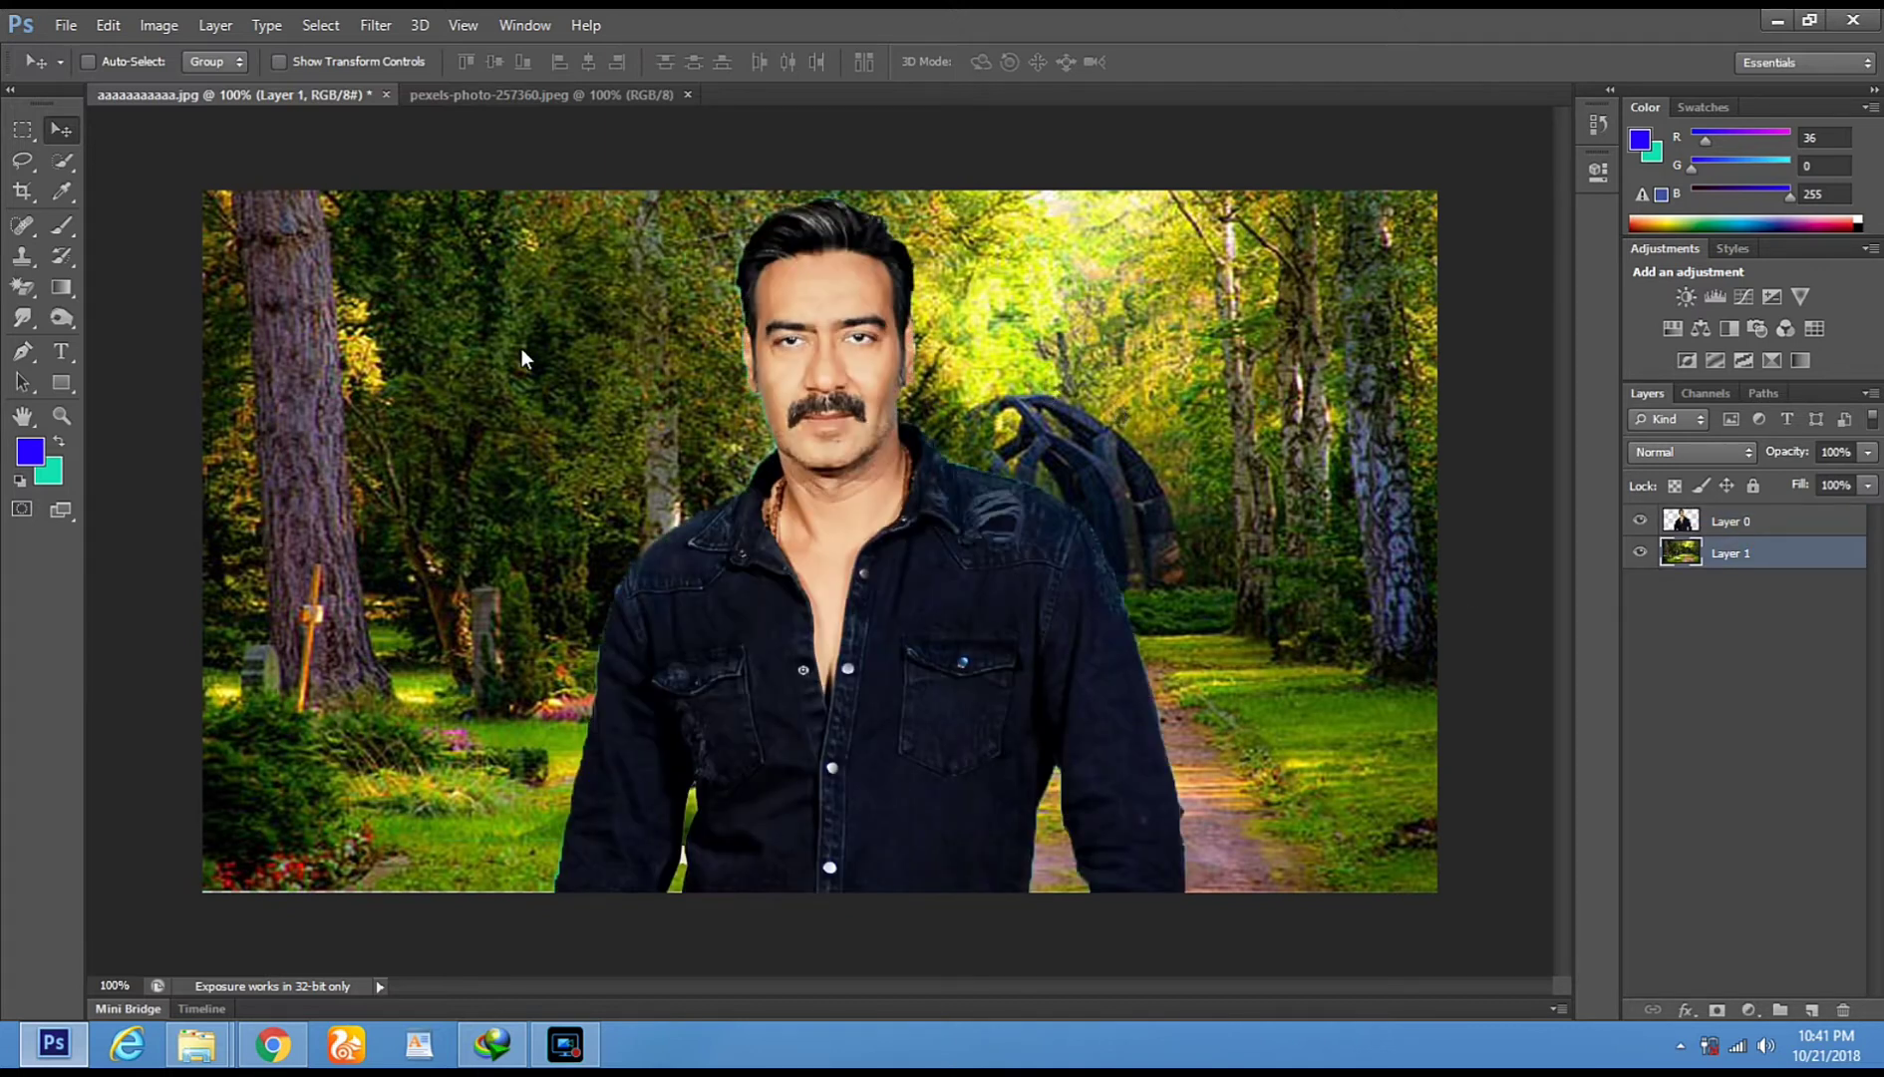
Shift the forest layer up and to the left, then enlarge it until it extends past the canvas edges
left_click_drag(1130, 418, 1009, 302)
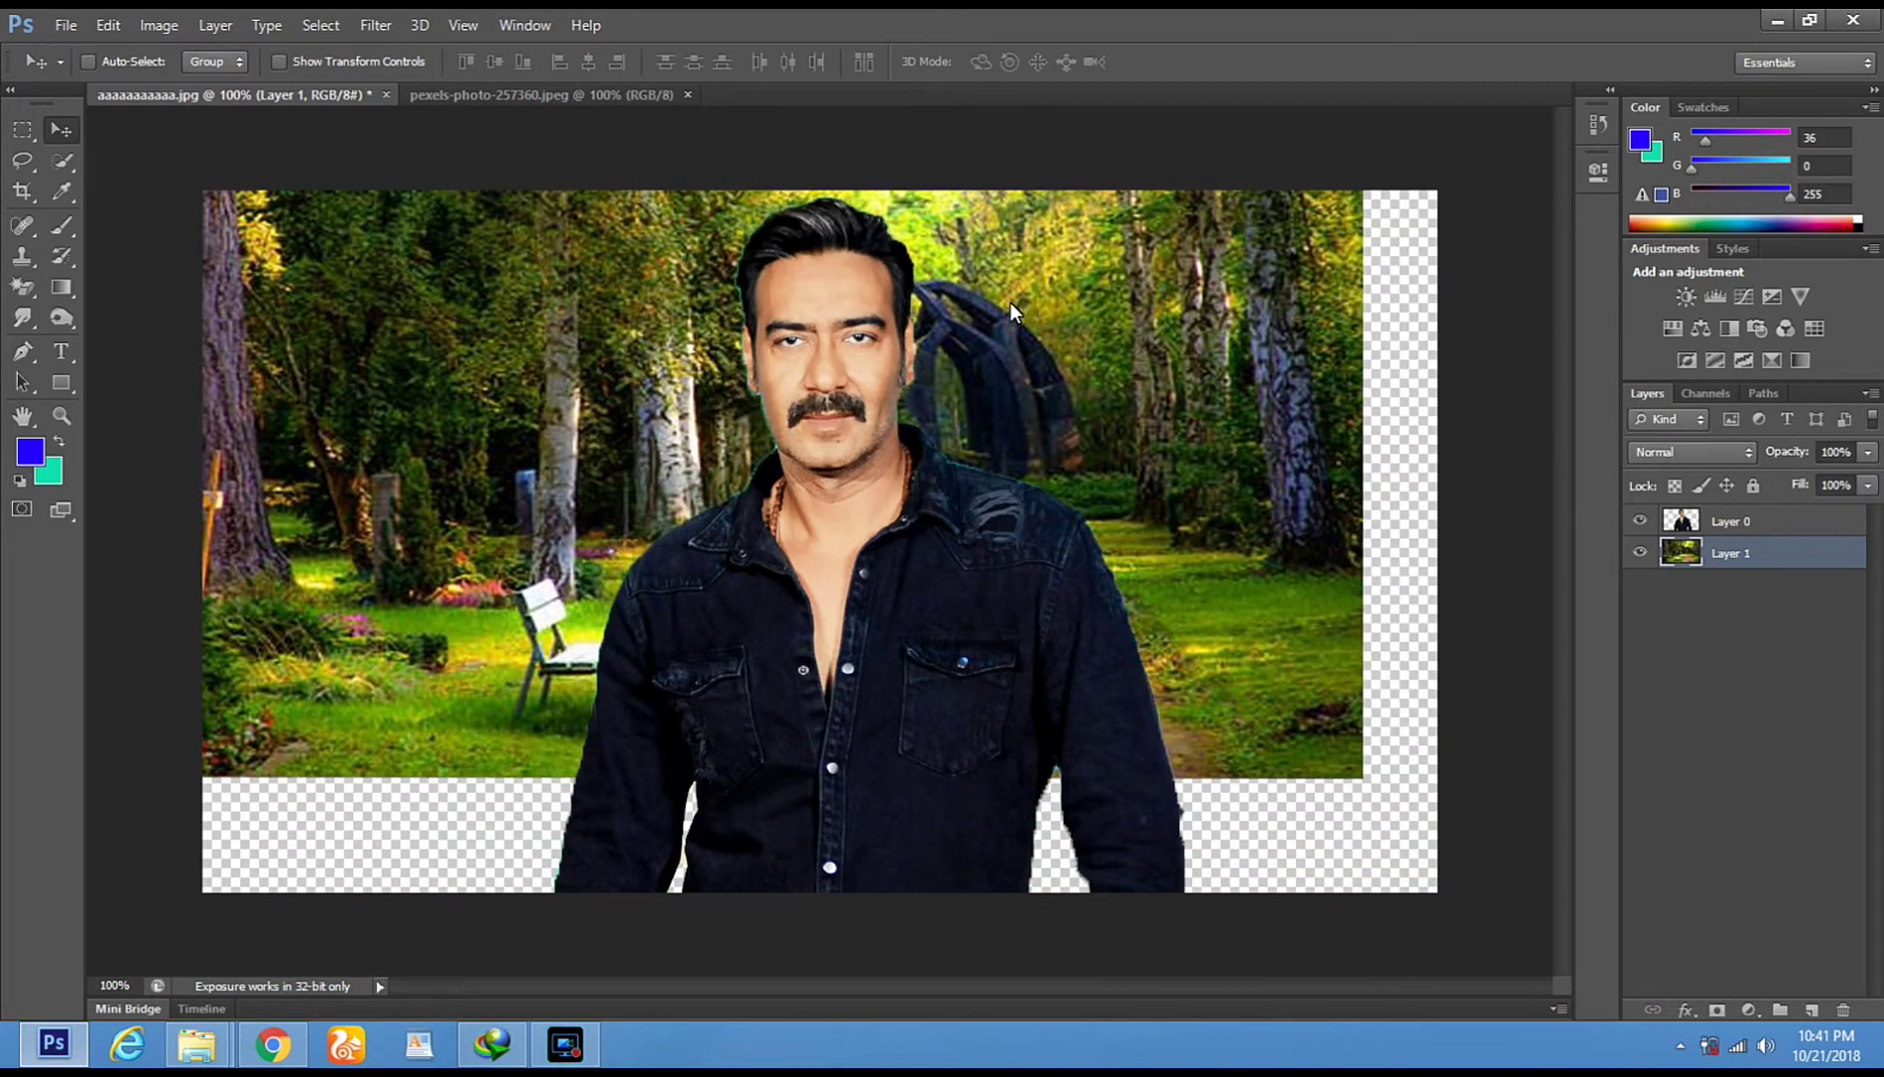
left_click(281, 62)
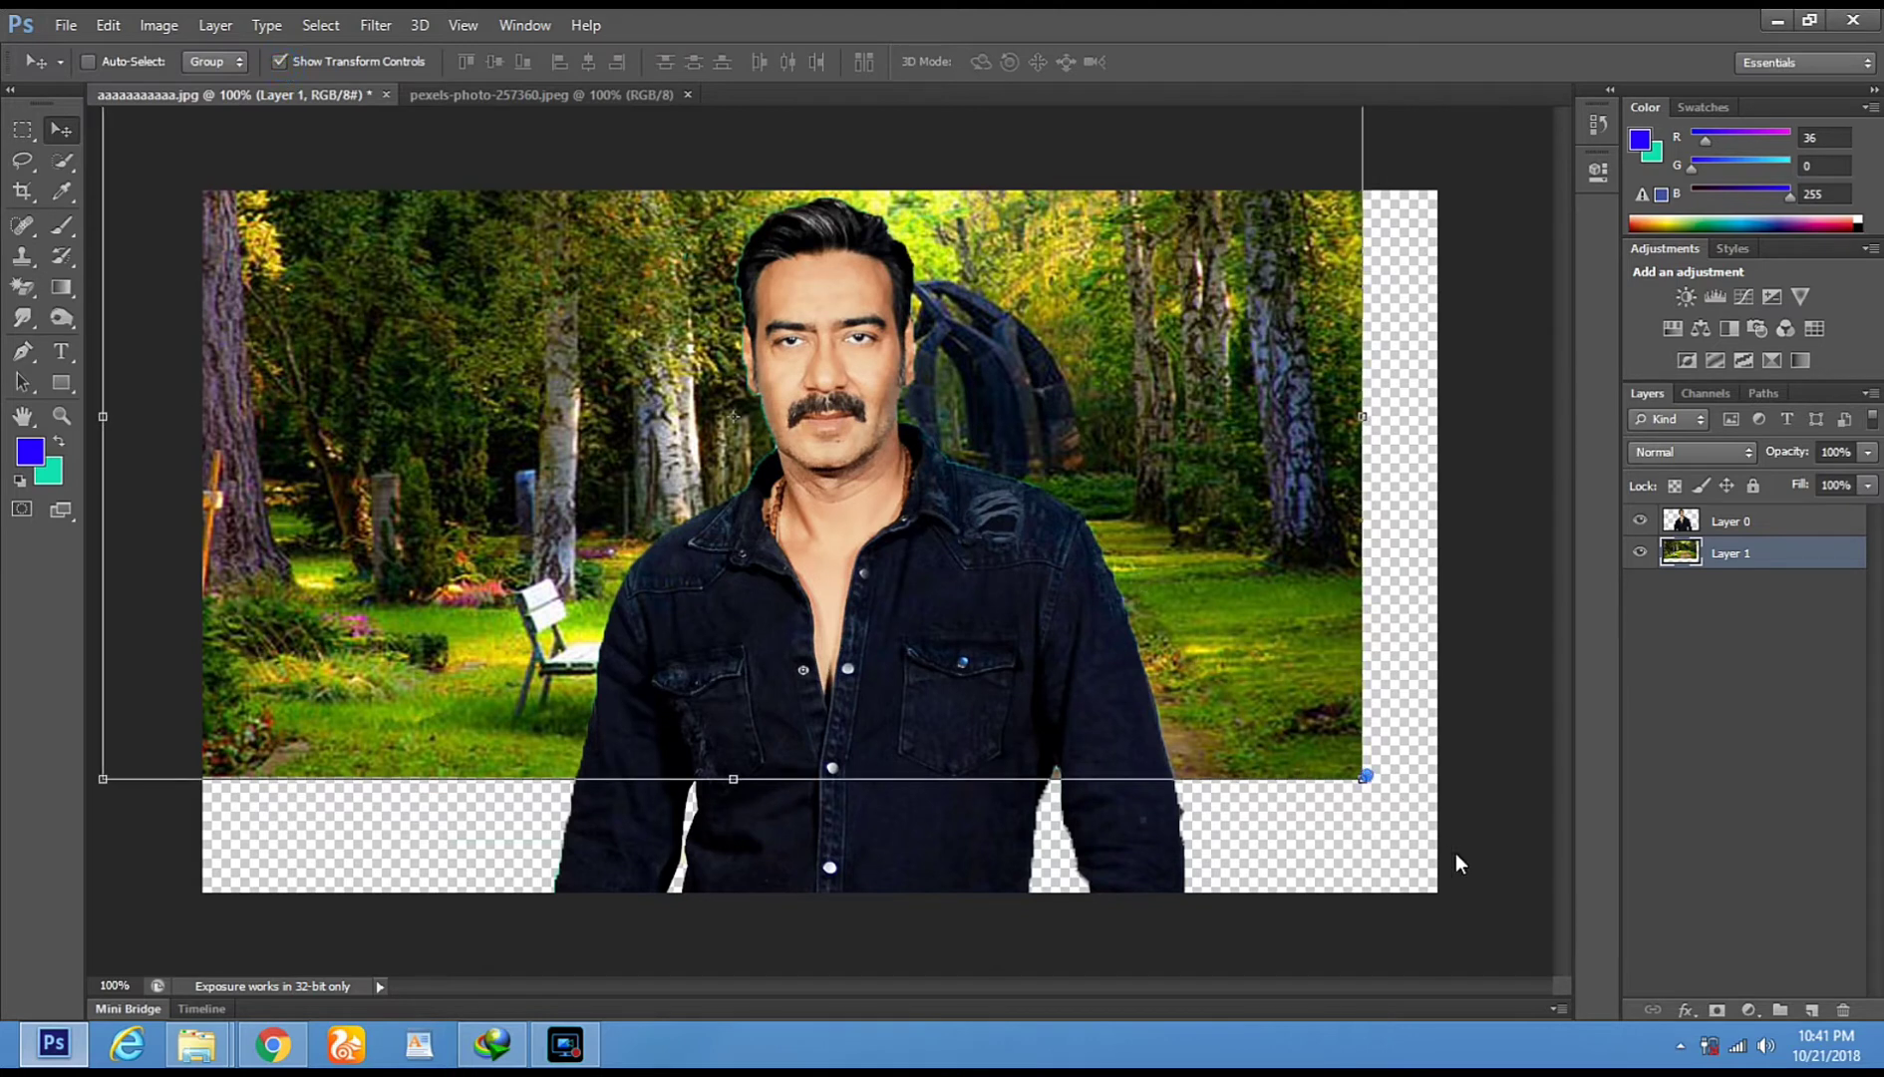
key("ctrl+t")
left_click_drag(1539, 963, 1541, 964)
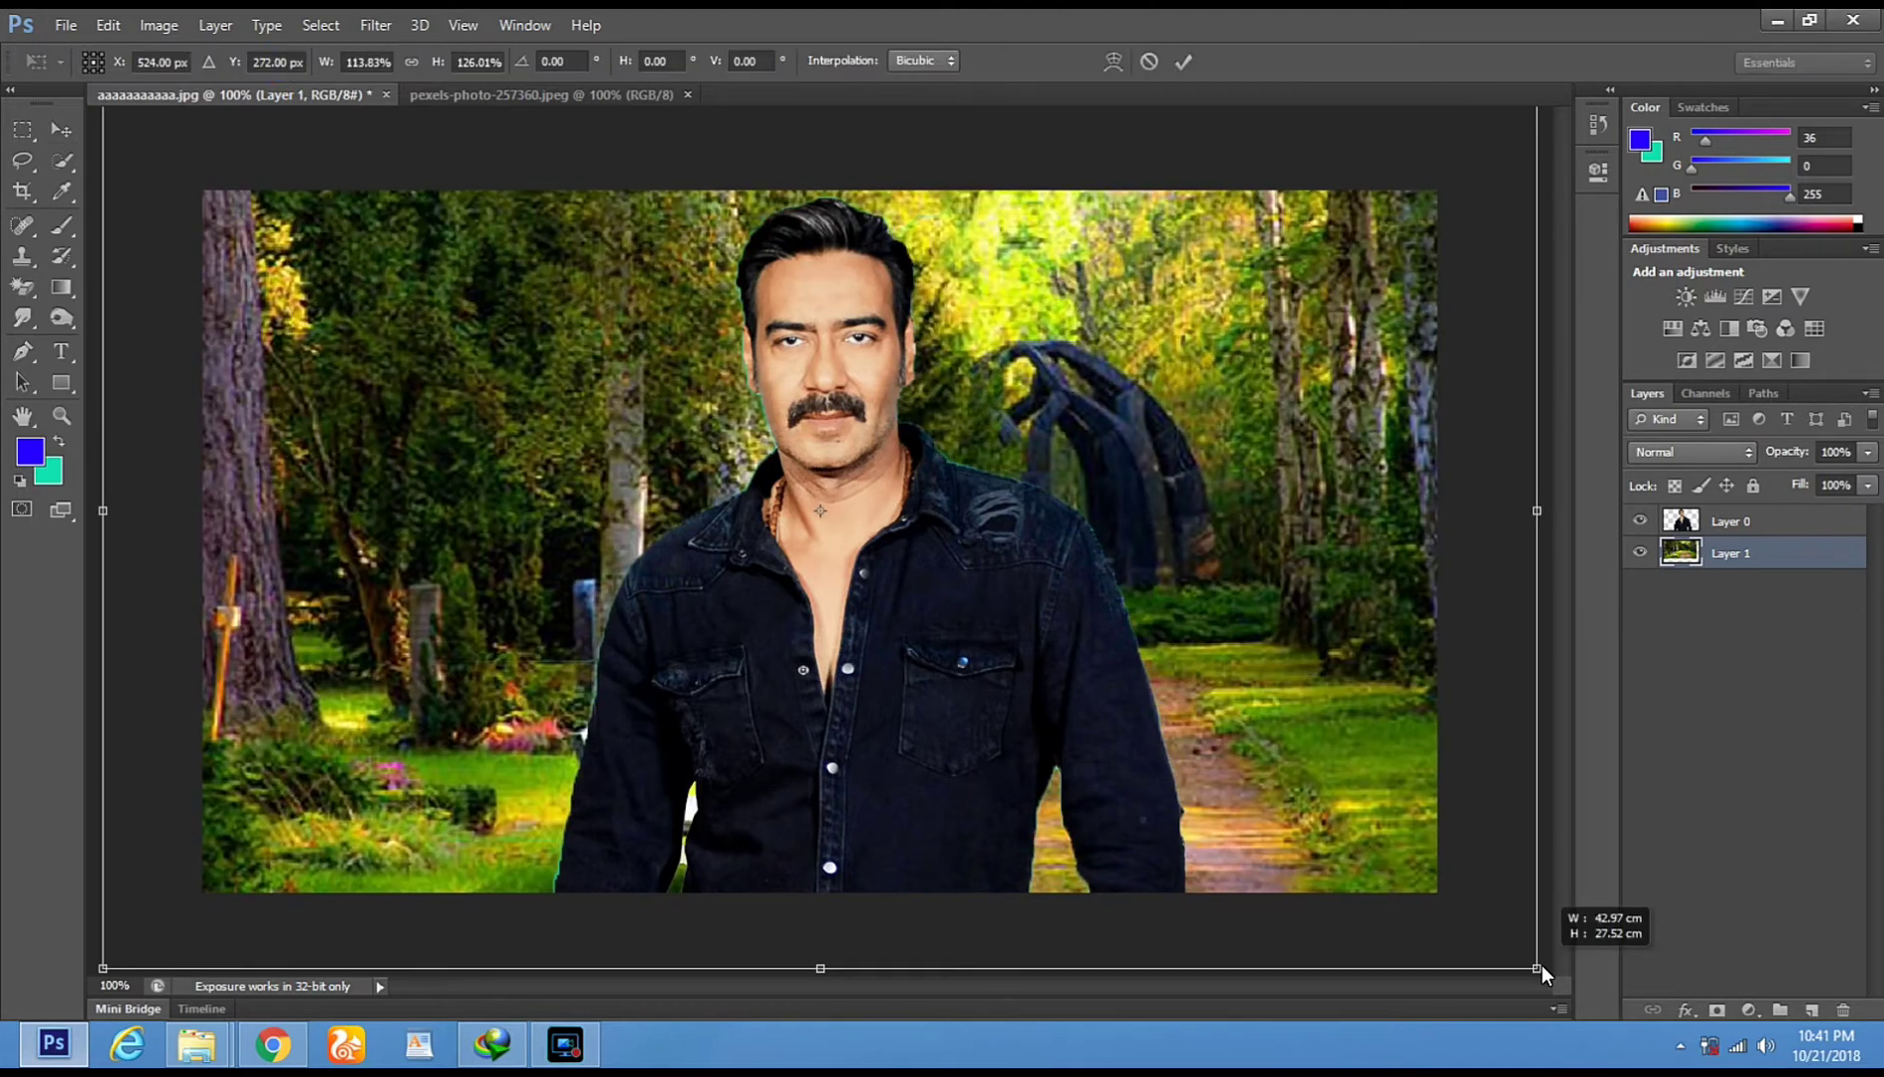
key("Return")
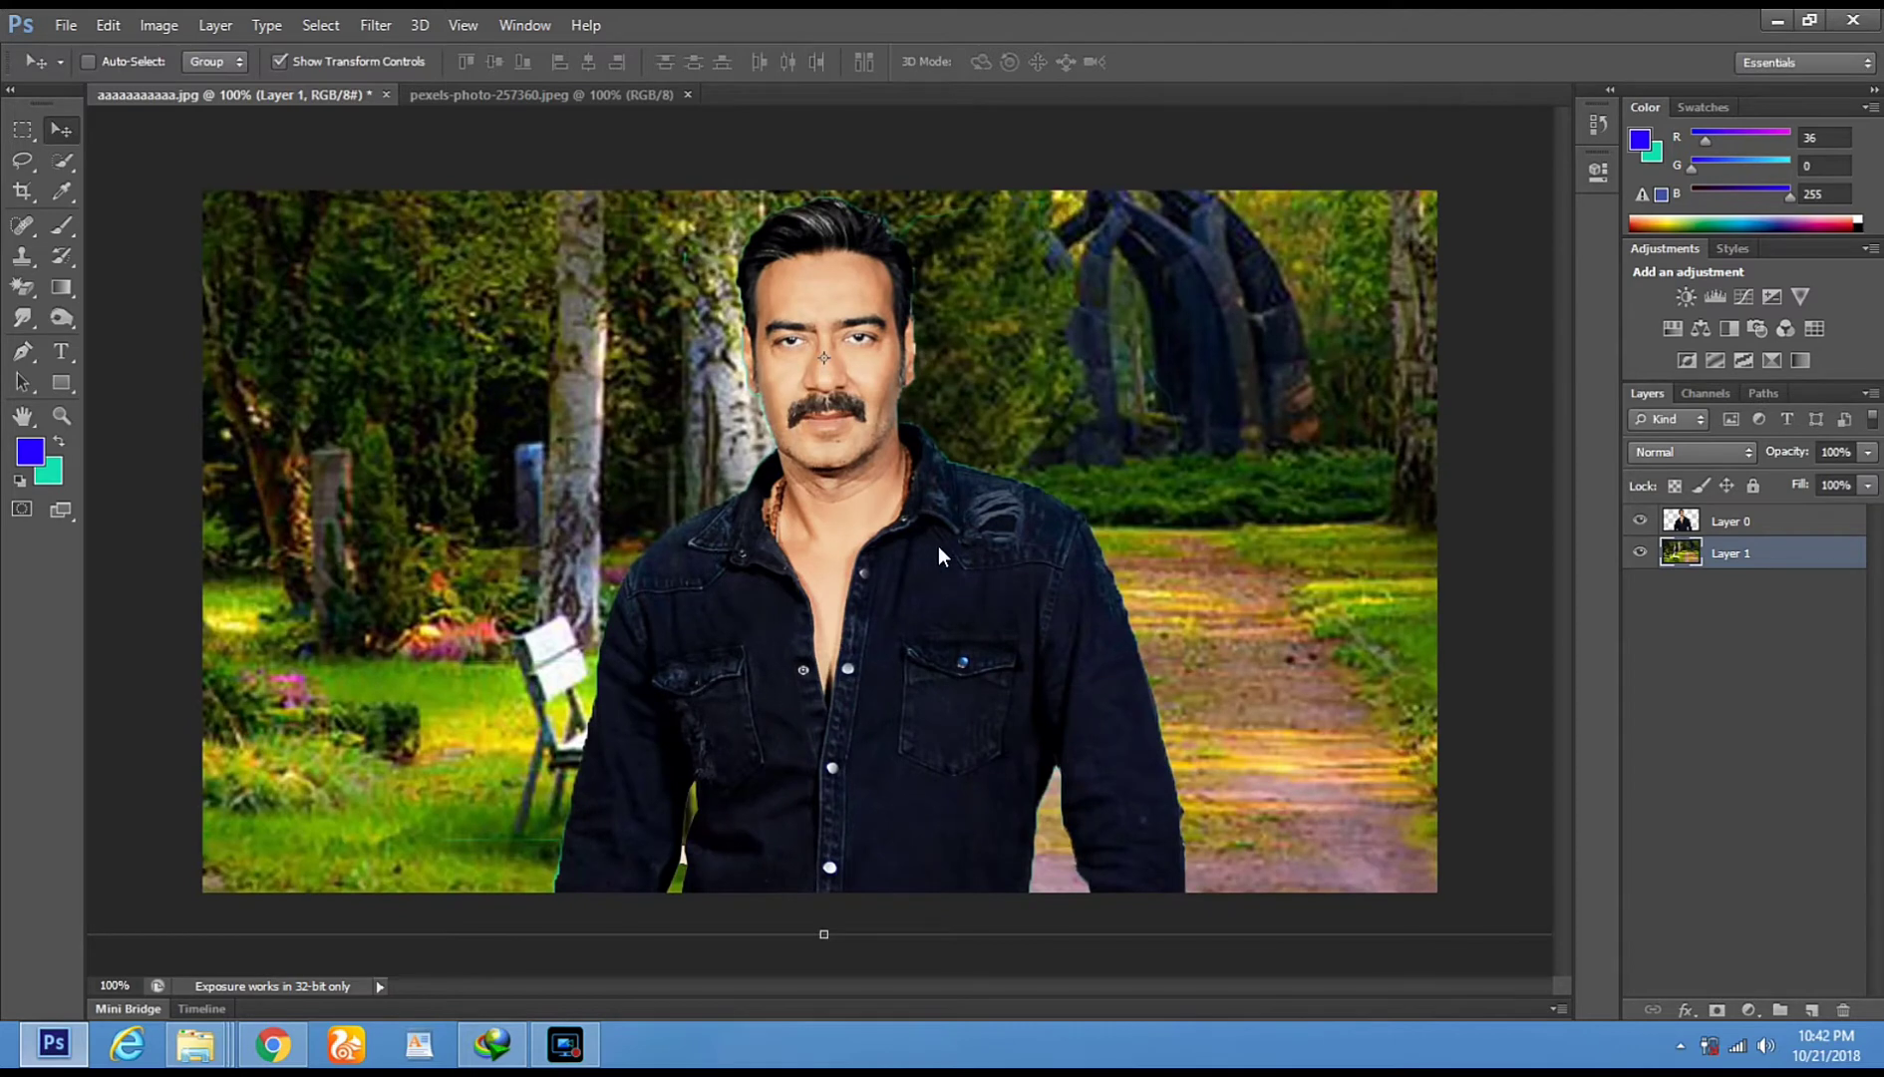
Erase the green fringe along the outer edge of the left-side lower sleeve on Layer 0 with a 49 px Eraser brush
right_click(23, 287)
left_click(107, 283)
left_click(1724, 526)
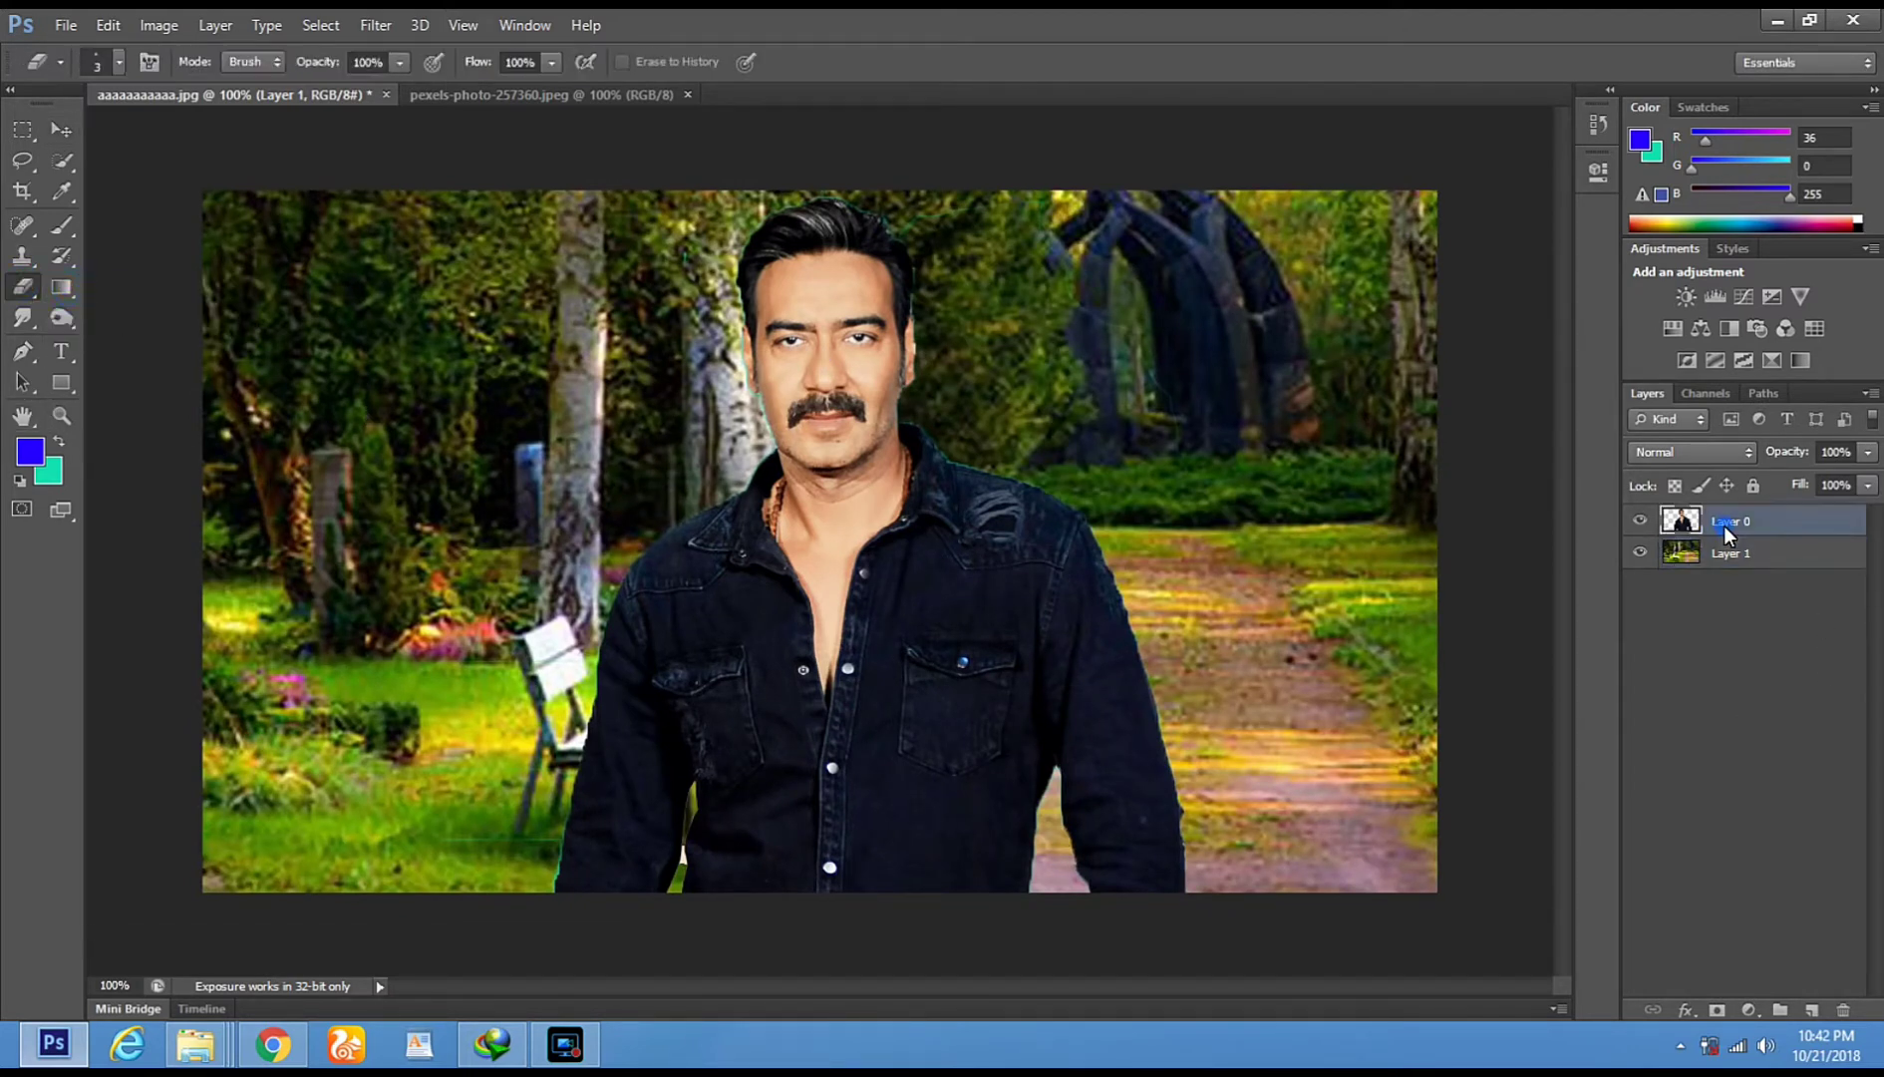
right_click(564, 747)
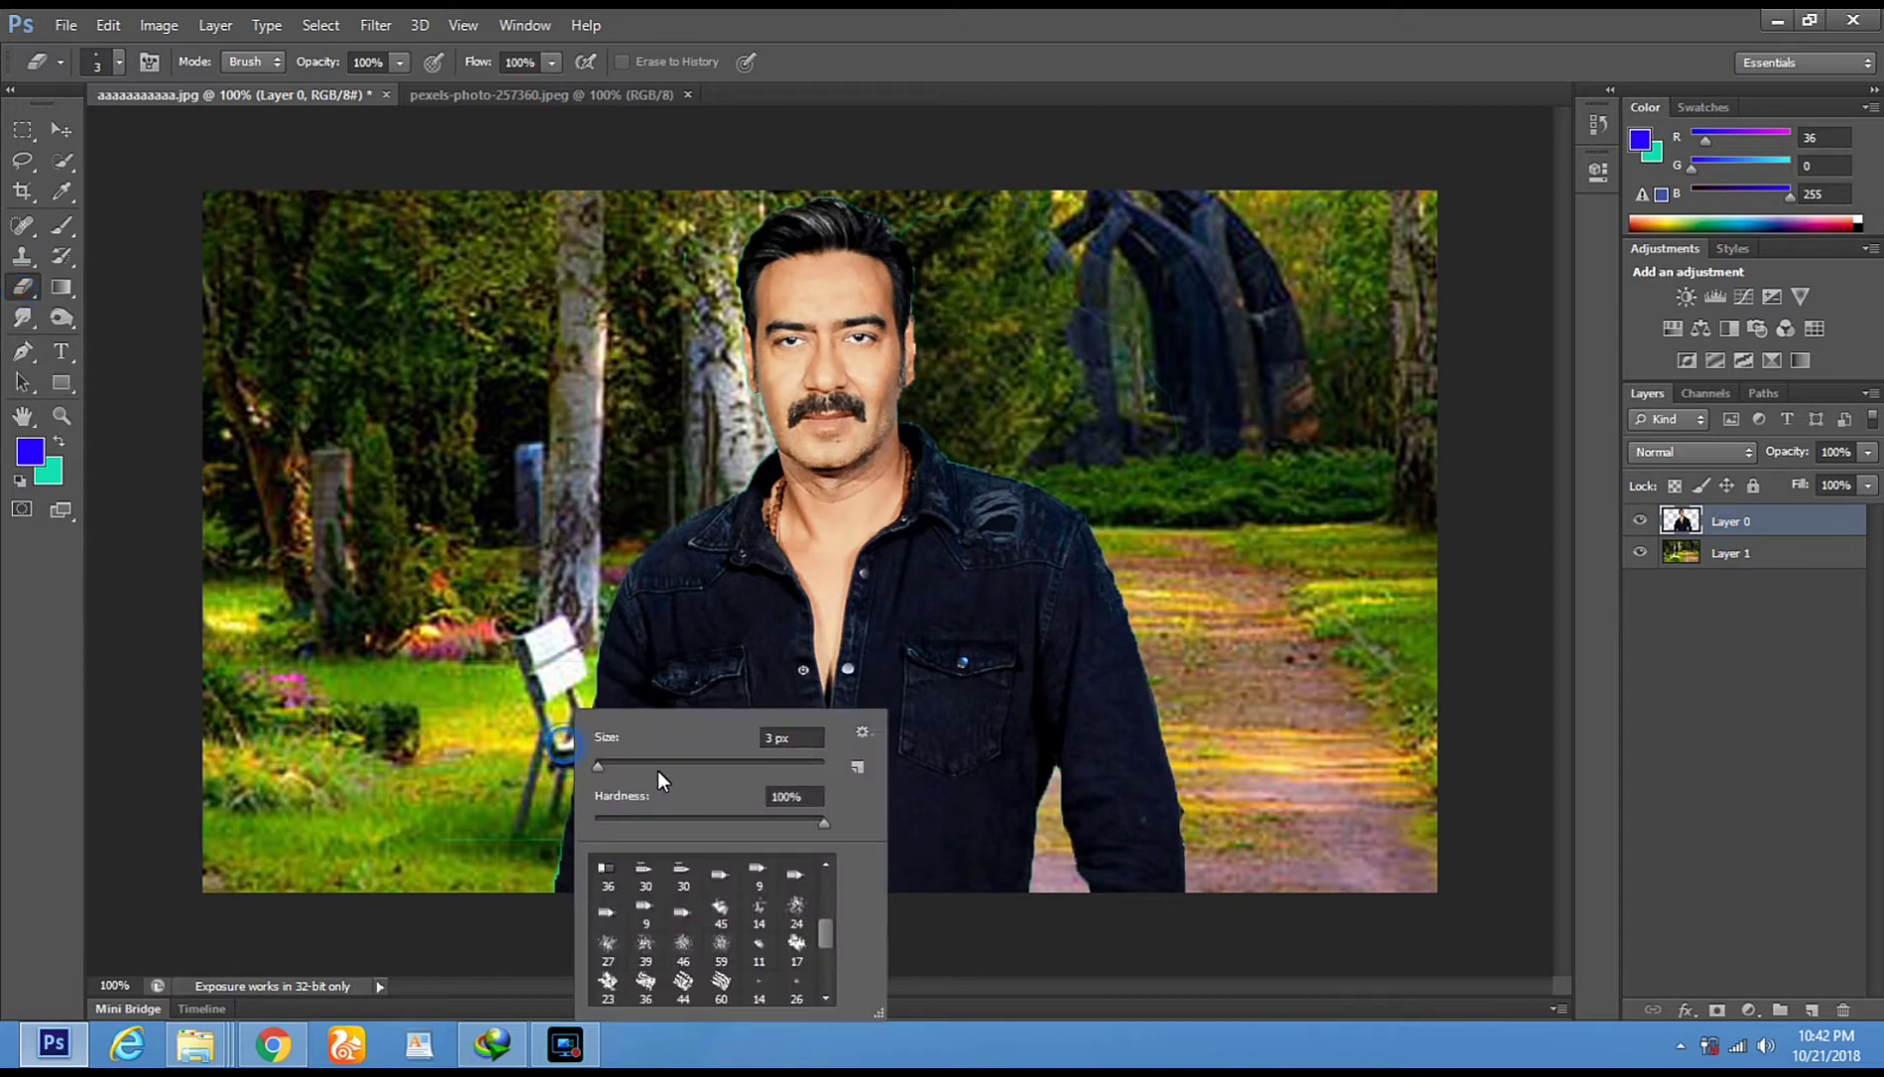
left_click(492, 887)
right_click(716, 752)
left_click_drag(815, 768, 804, 768)
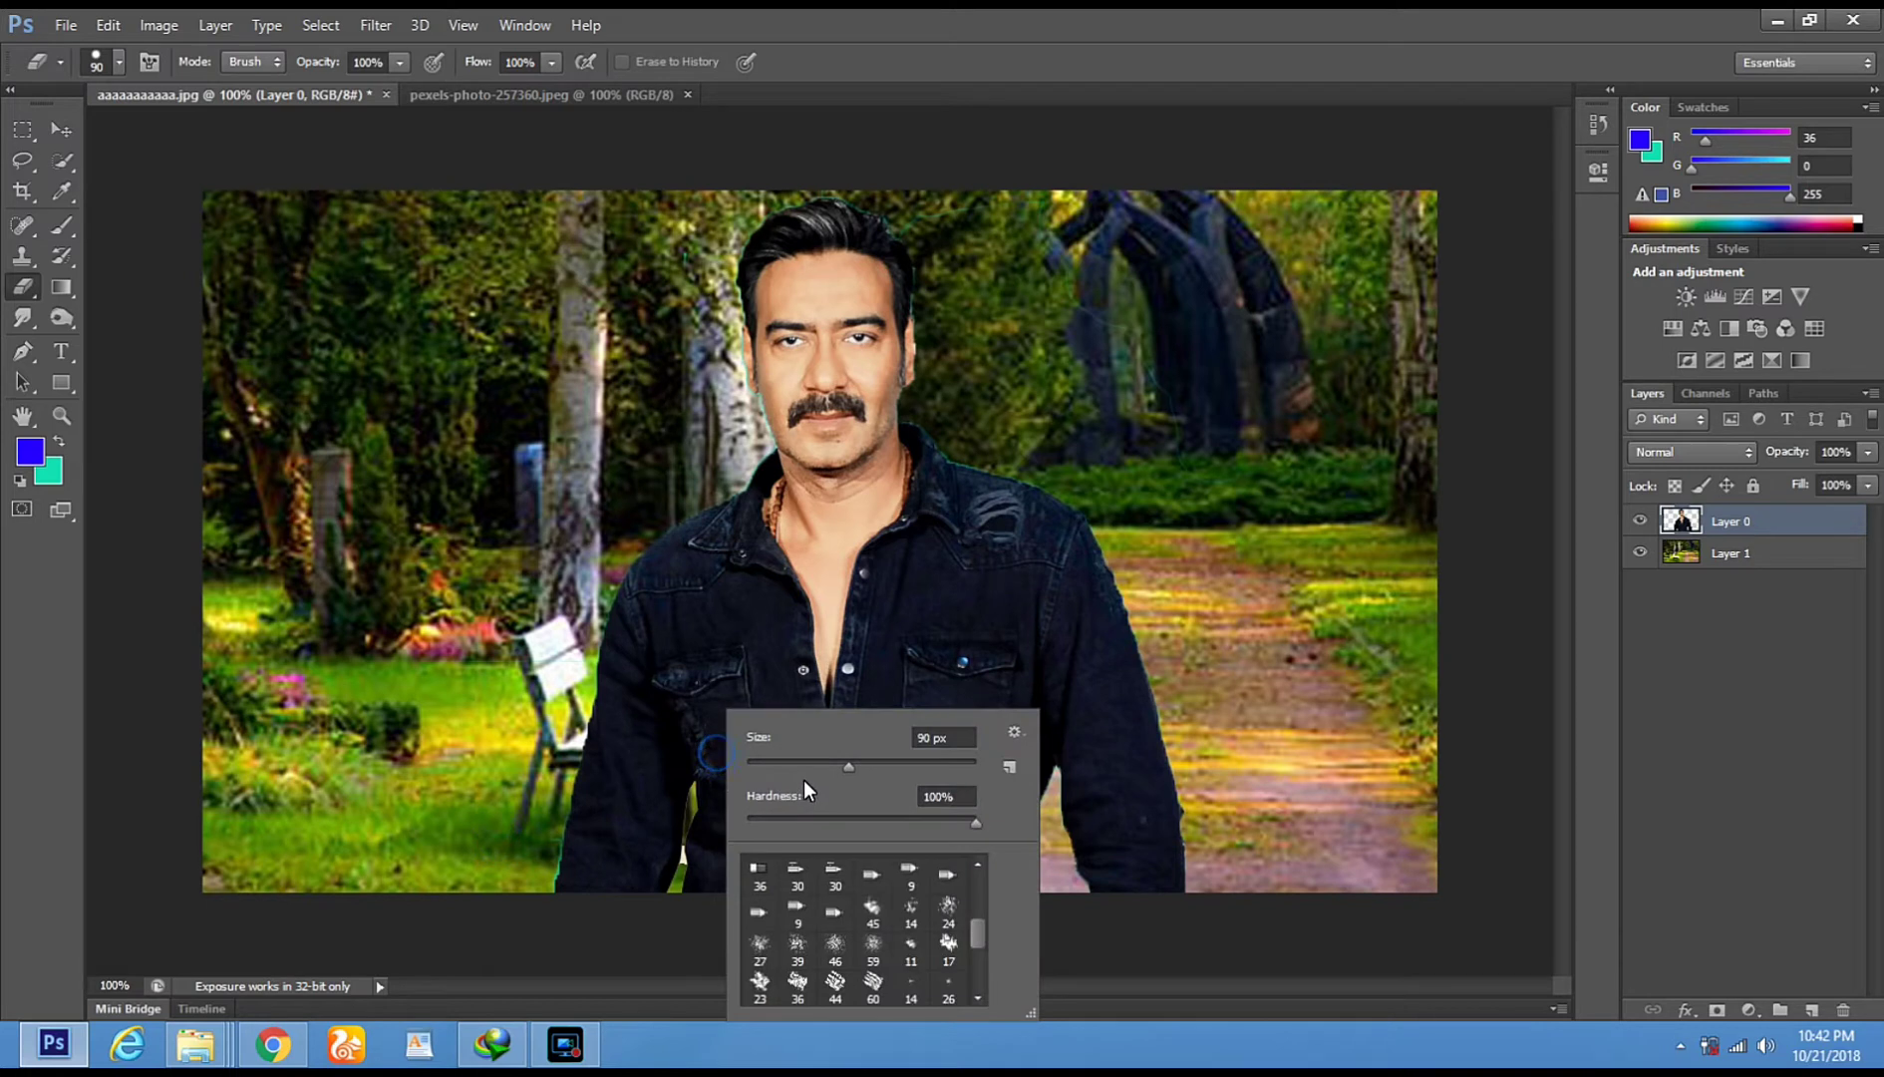
left_click(522, 910)
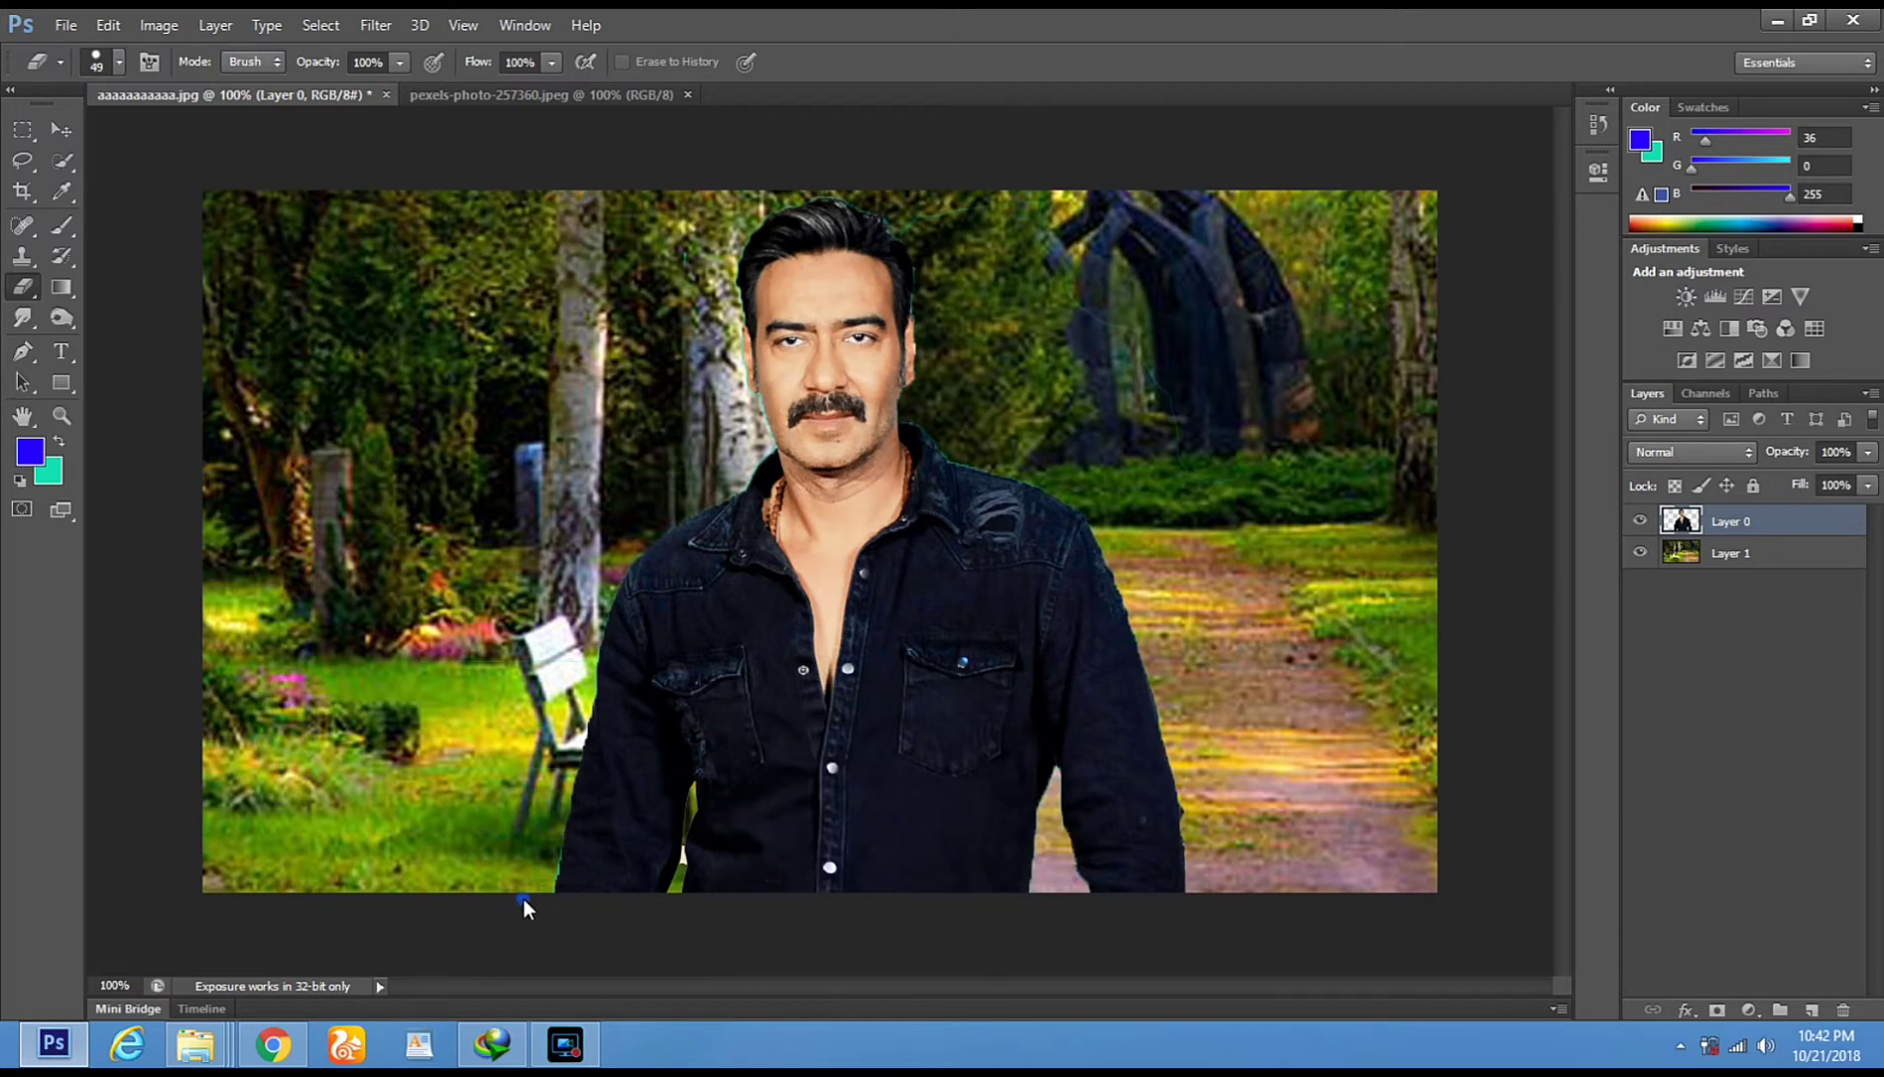
left_click_drag(530, 904, 538, 815)
Erase the green fringe along the man's left-side shoulder and collar on Layer 0 with a 15 px Eraser brush
left_click(61, 417)
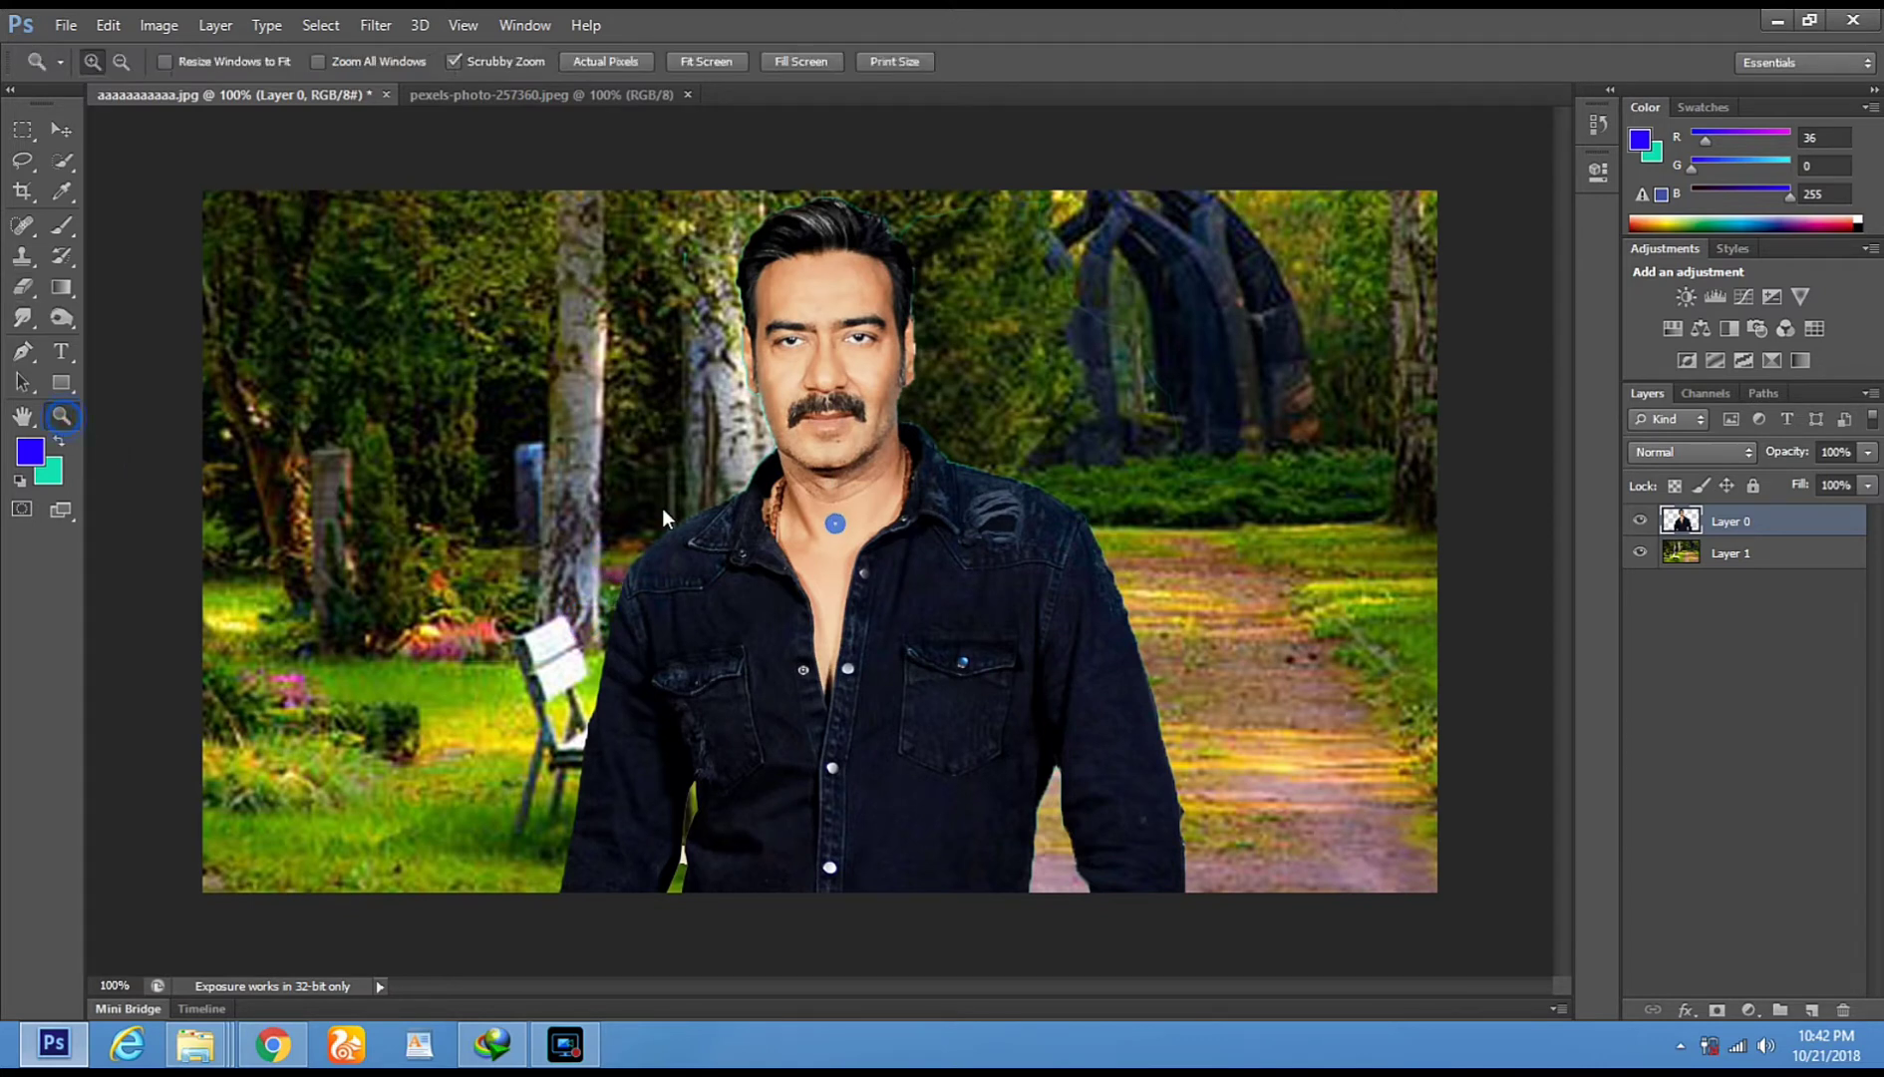
left_click(659, 507)
left_click(655, 504)
left_click(488, 504)
left_click_drag(489, 504, 735, 506)
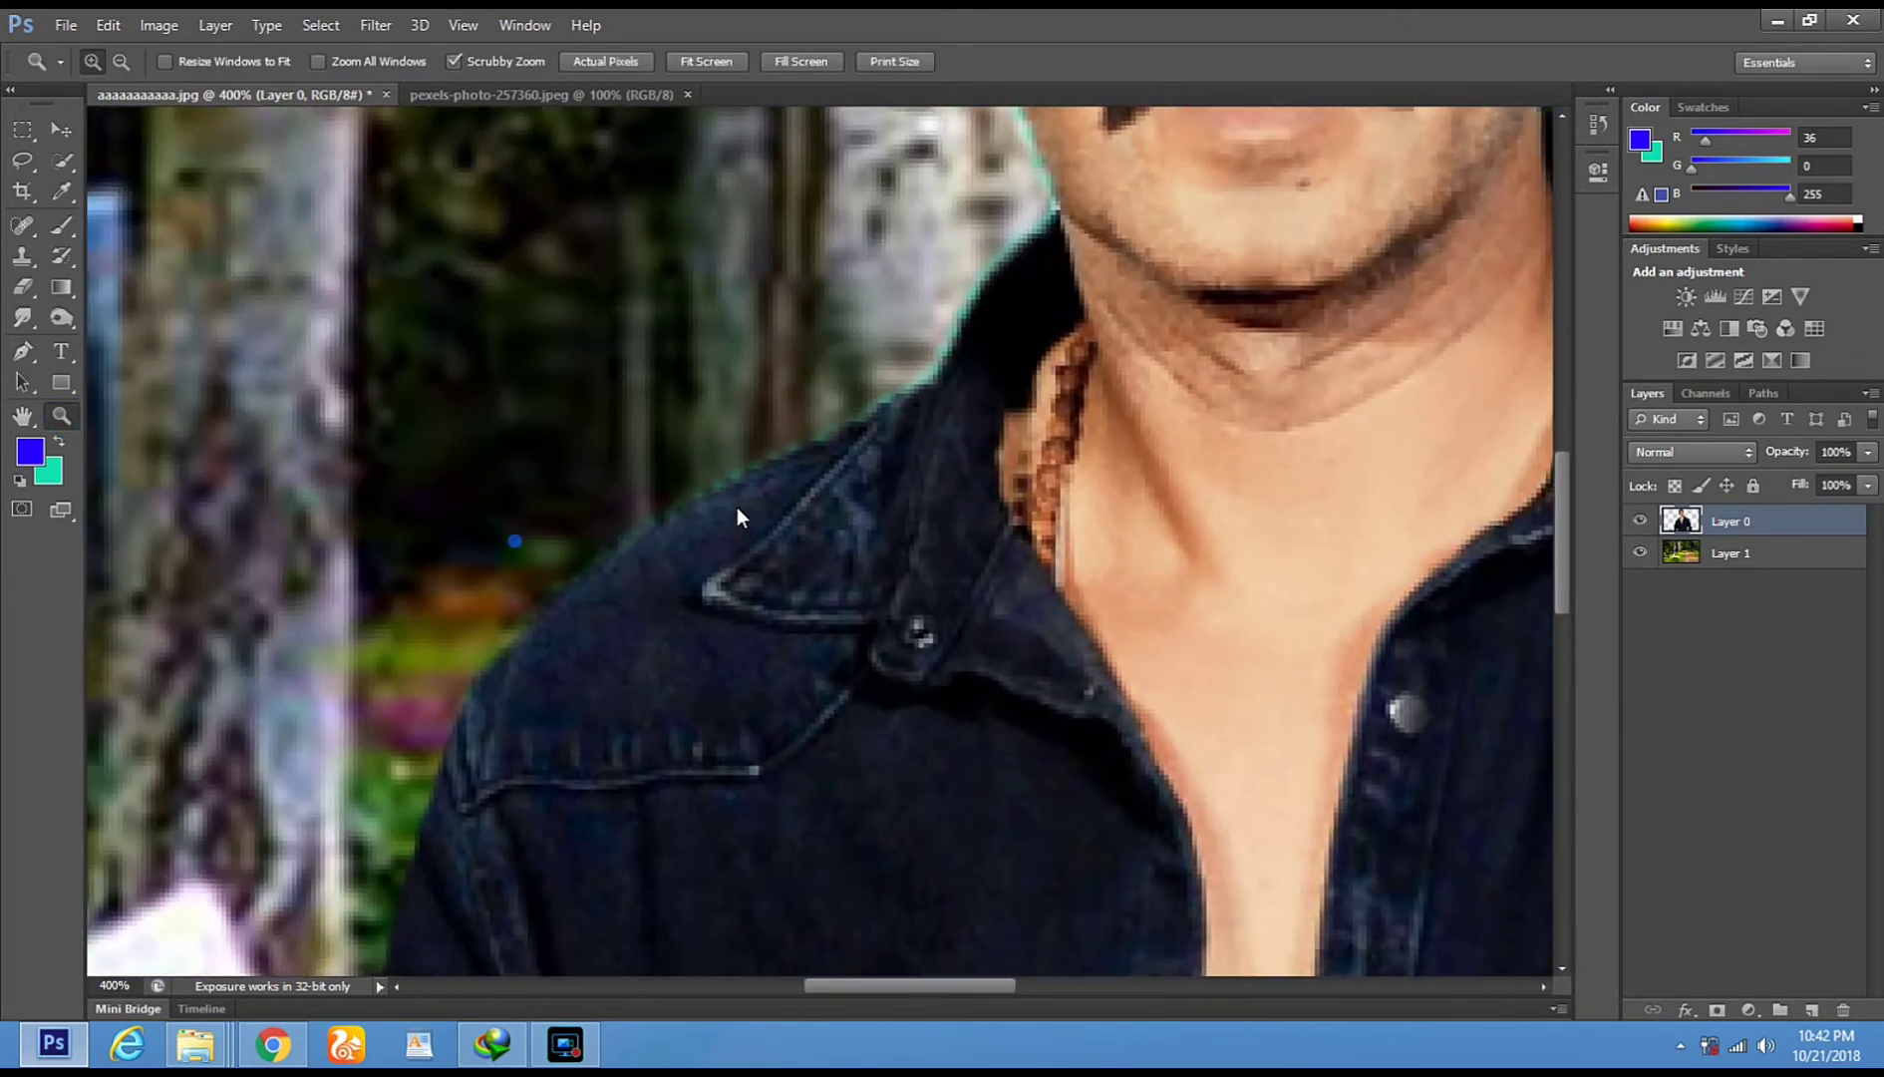
left_click(22, 288)
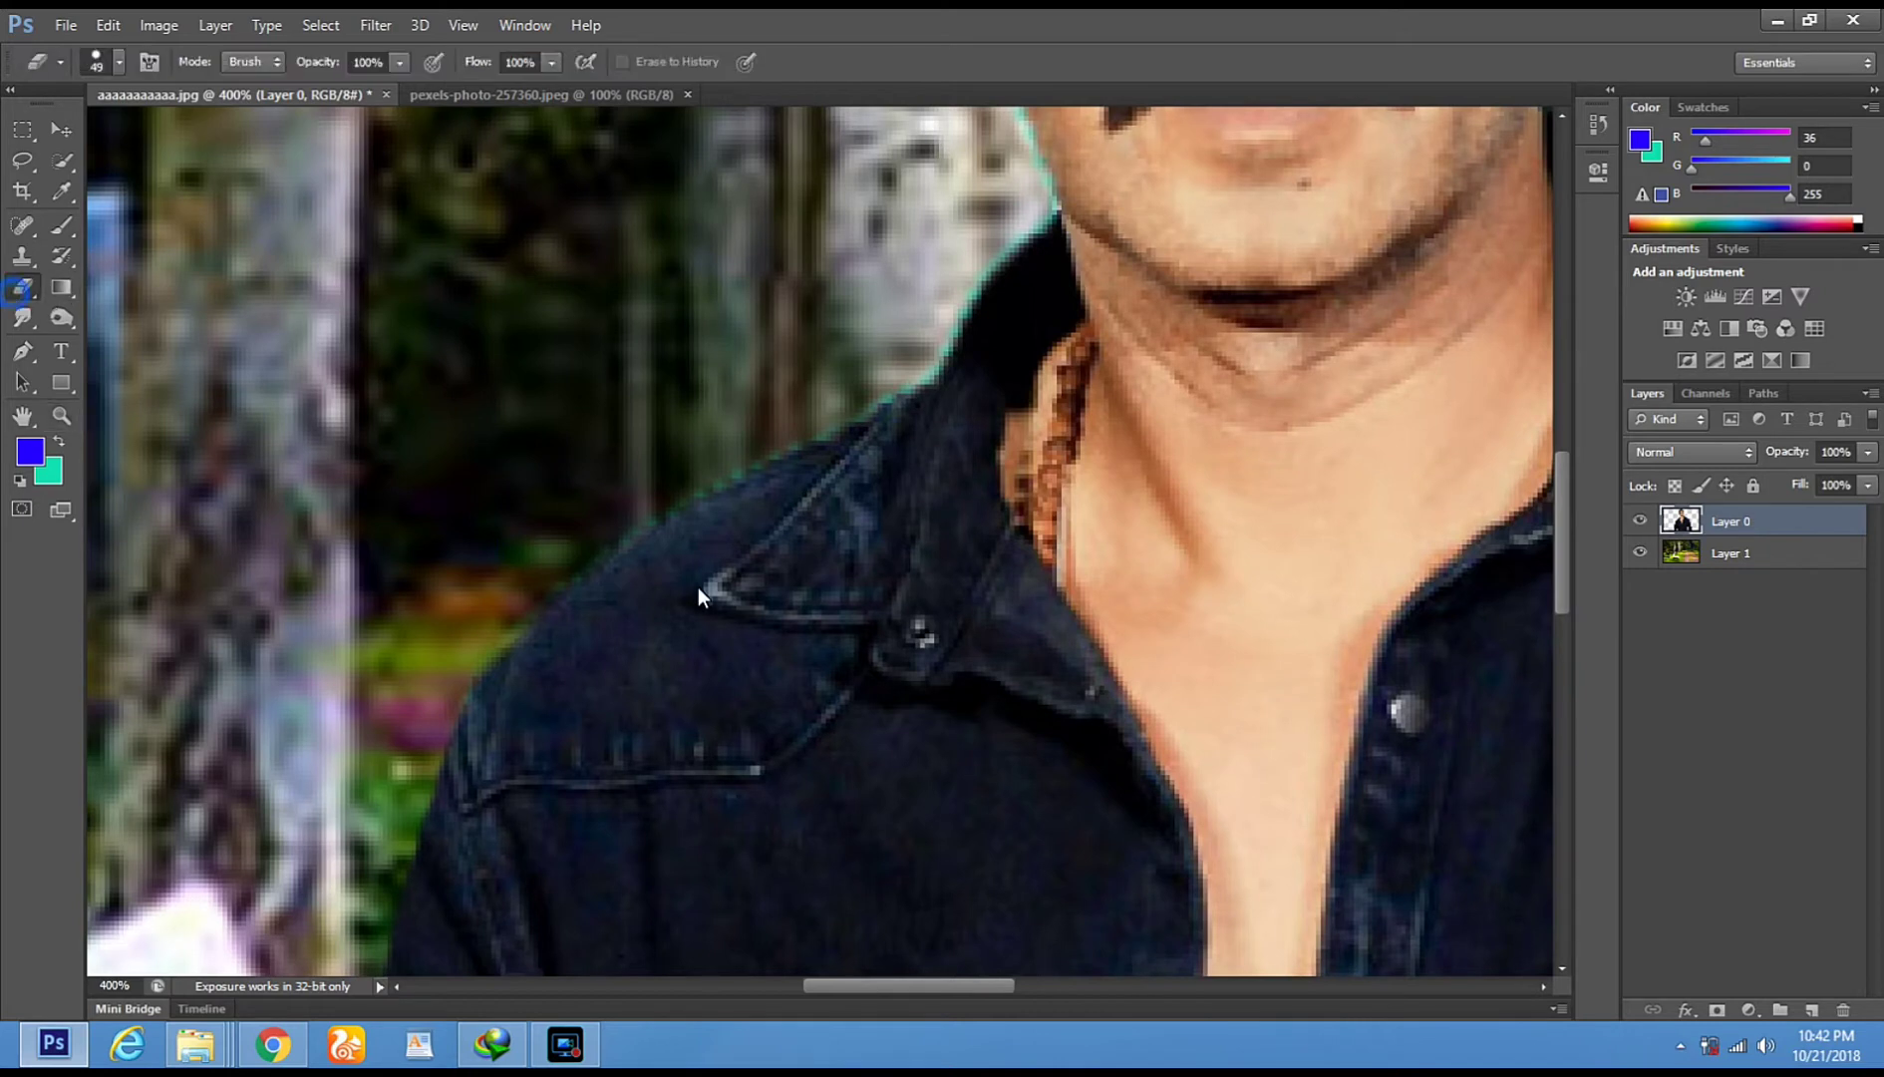
right_click(696, 586)
left_click_drag(749, 650, 744, 651)
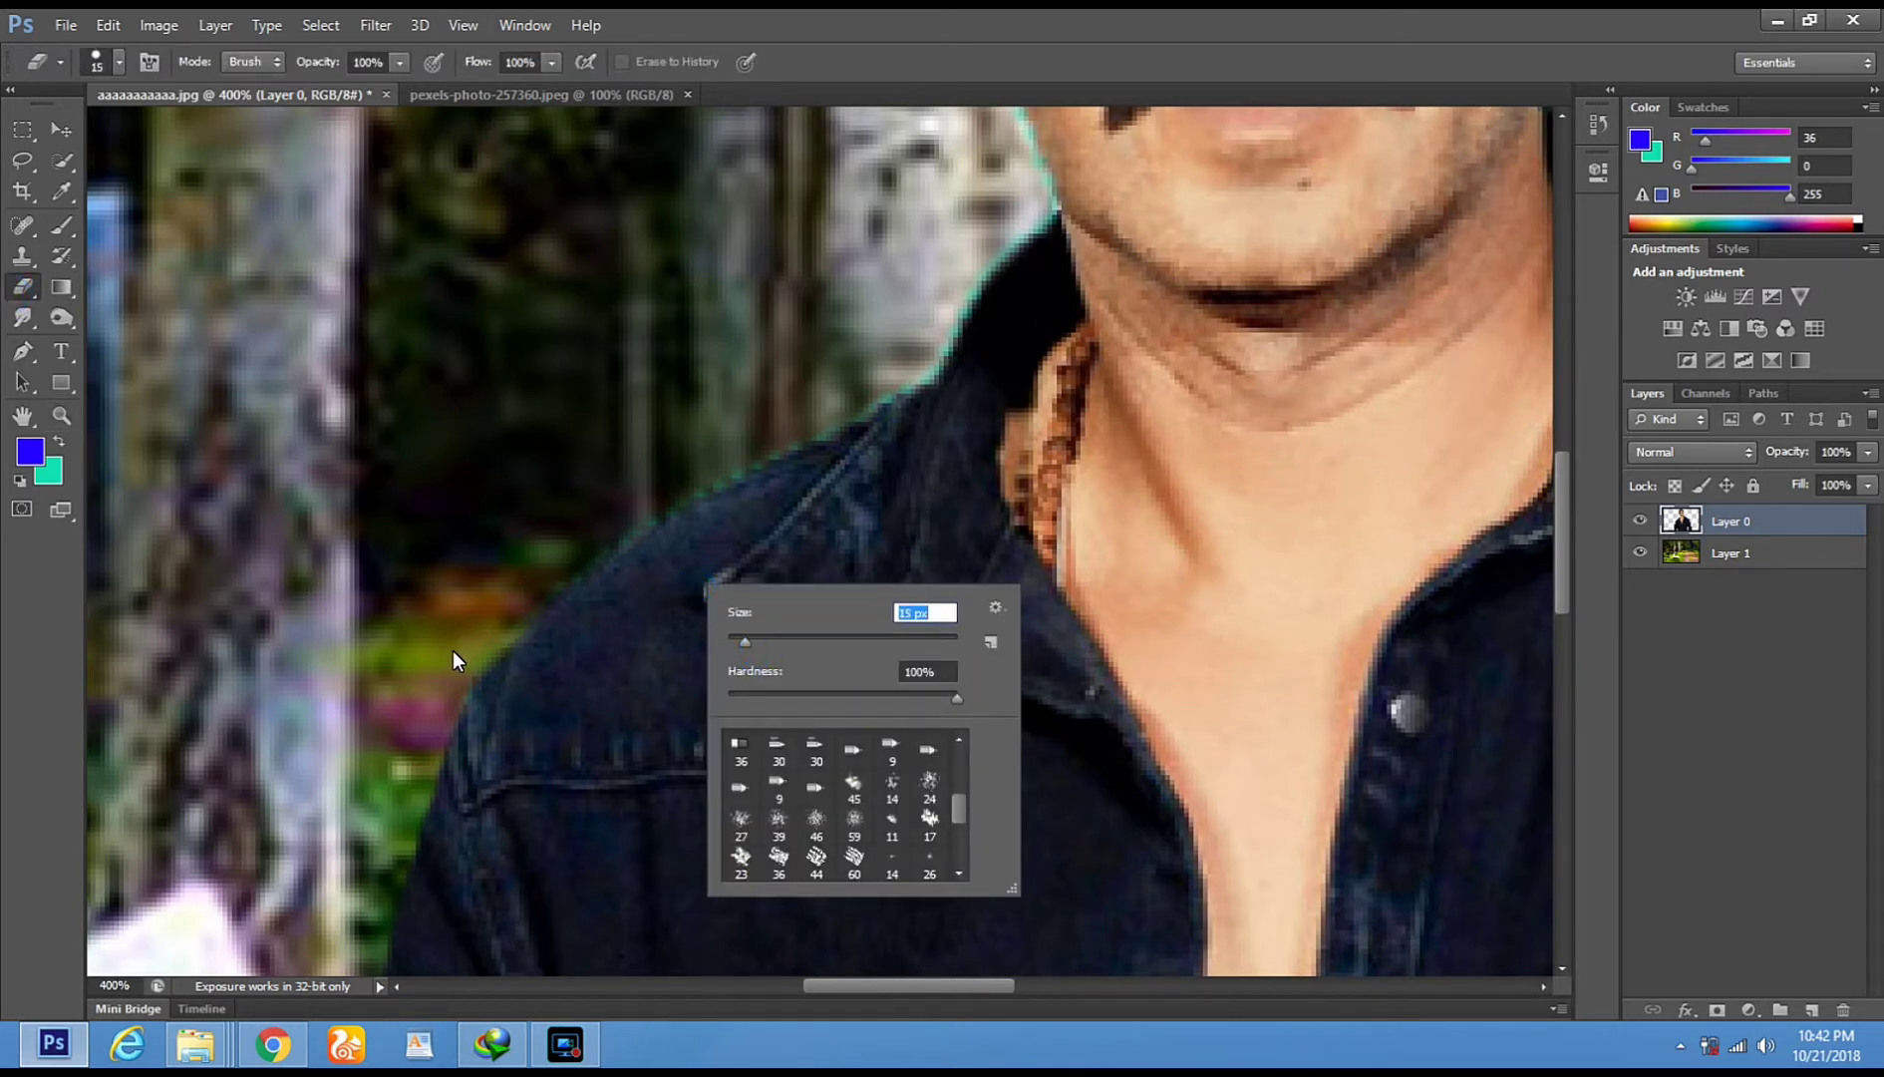
key("Return")
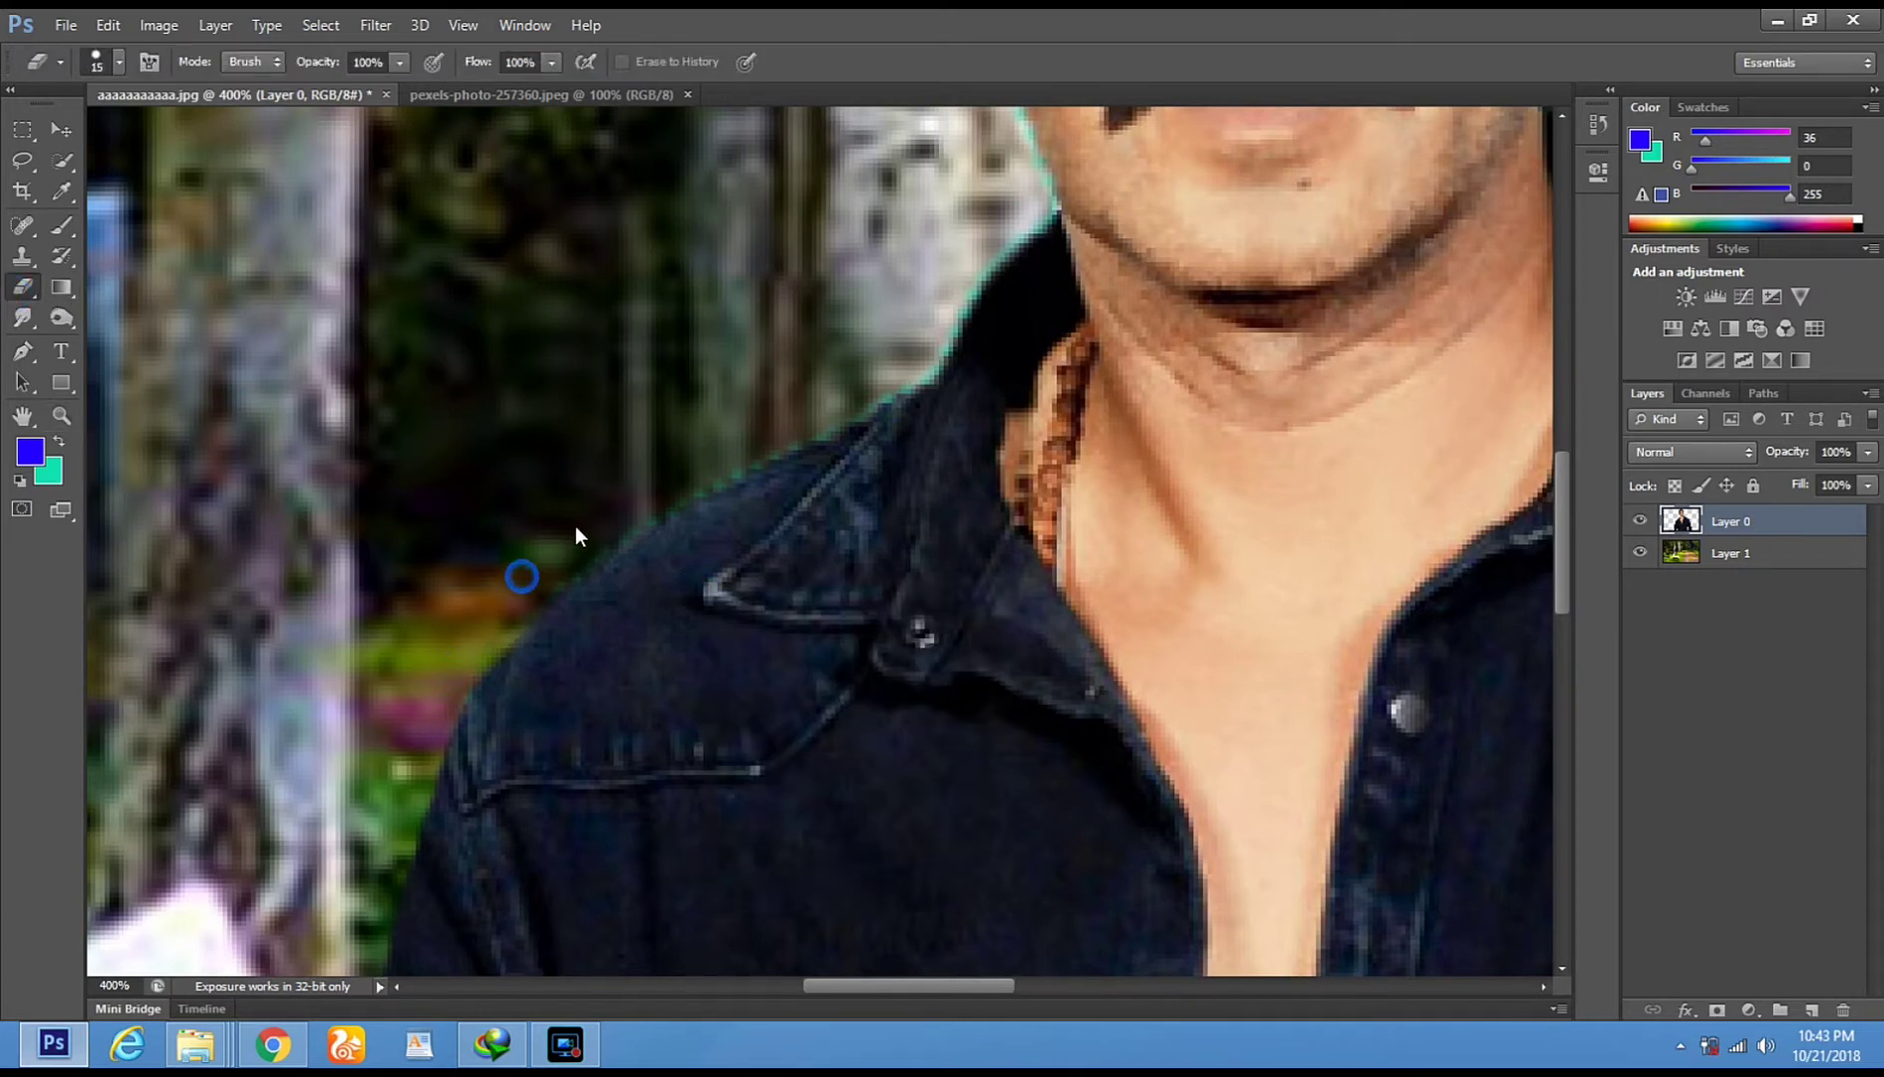
mouse_move(718, 450)
left_mouse_down()
mouse_move(914, 354)
mouse_move(959, 267)
left_mouse_up()
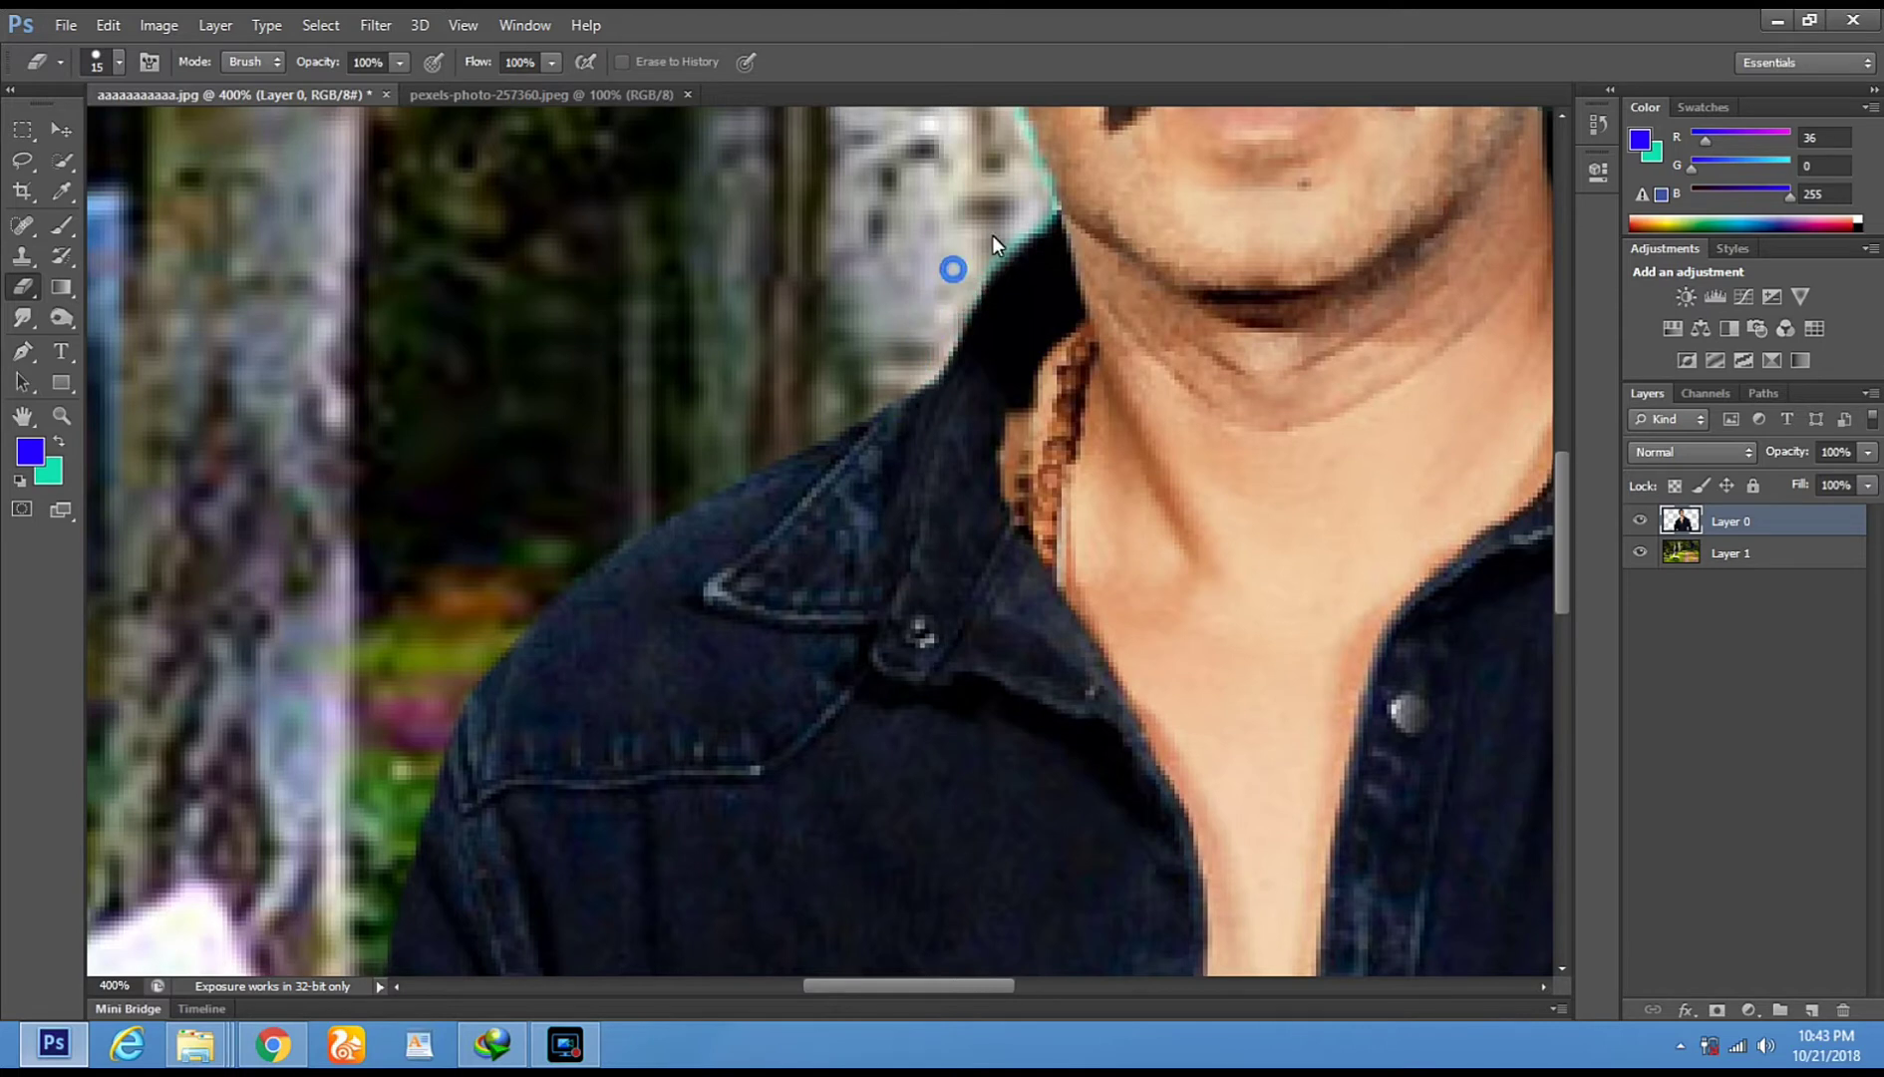
Erase the green fringe along the left-side cheek and ear with a 6 px Eraser brush
mouse_move(1095, 232)
left_mouse_down()
mouse_move(985, 634)
mouse_move(976, 767)
left_mouse_up()
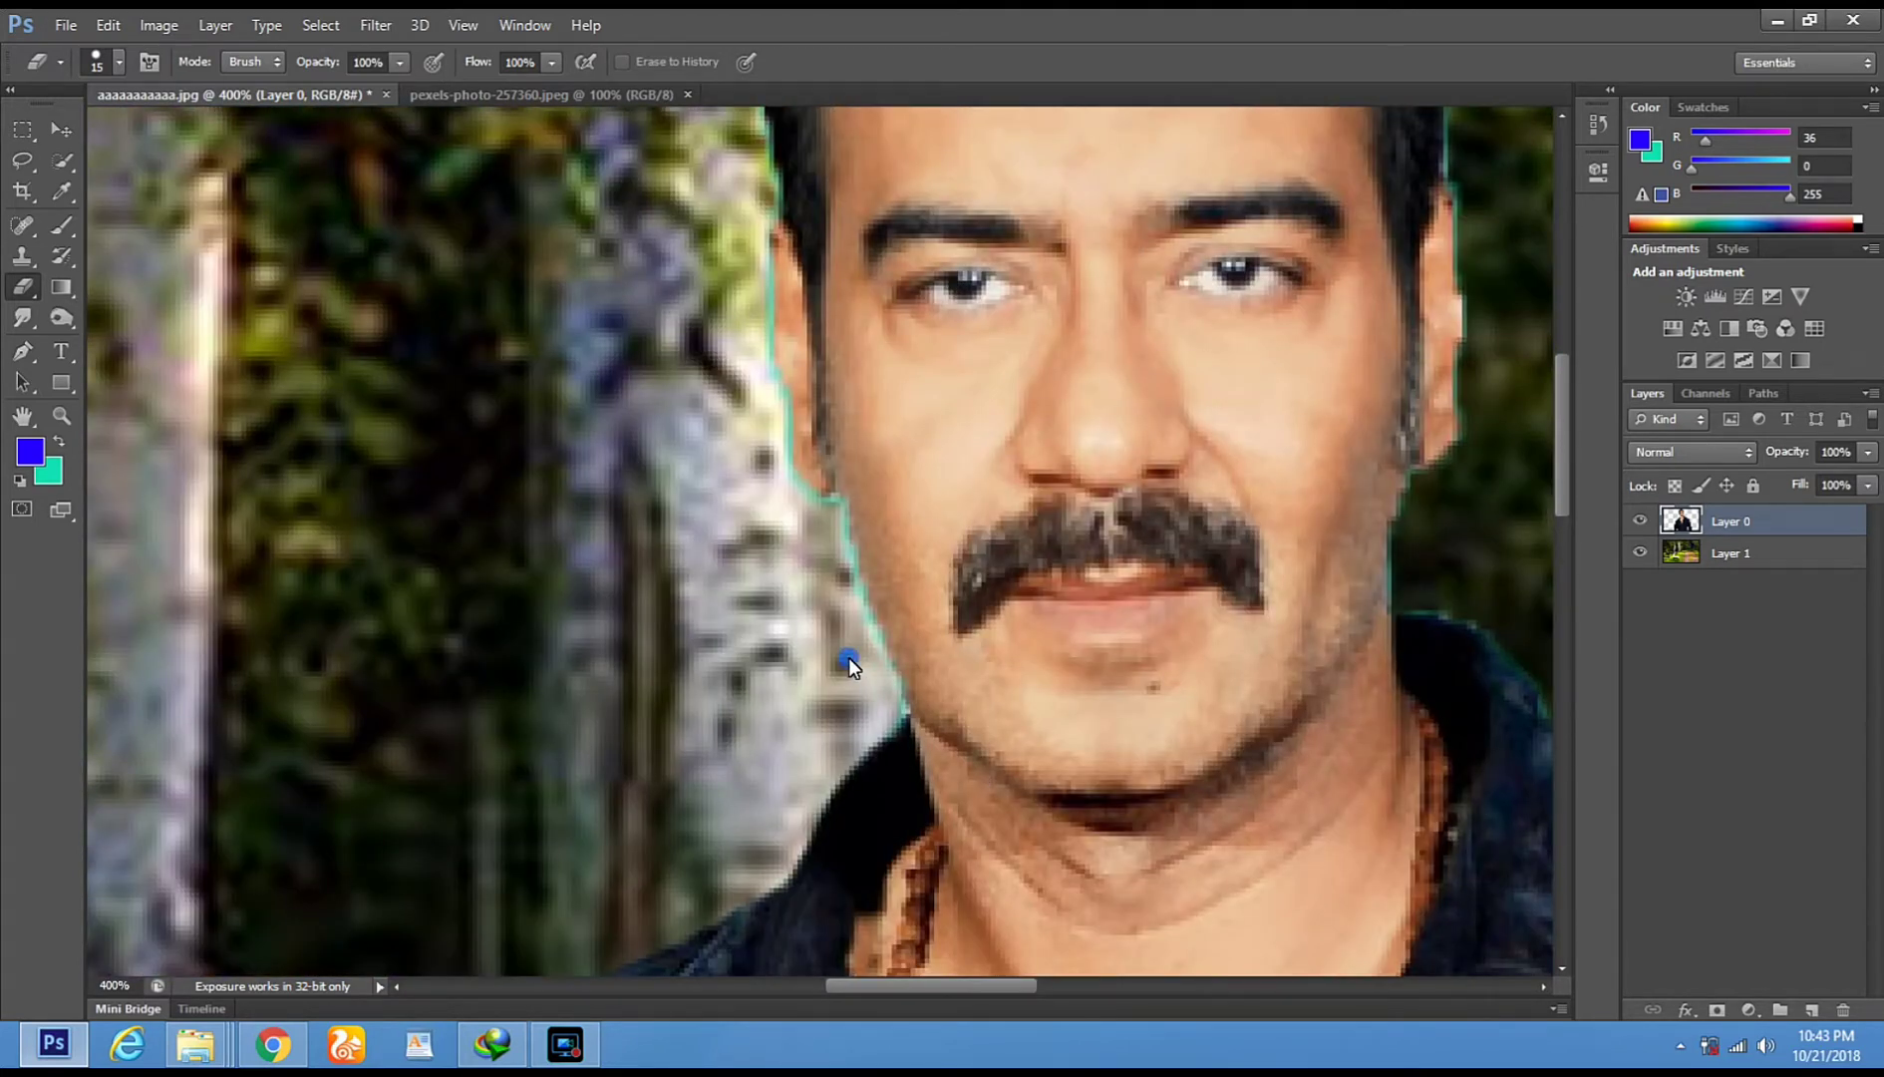
right_click(978, 566)
left_click_drag(1007, 614, 1007, 614)
left_click(1033, 618)
left_click(1013, 619)
left_click(837, 523)
left_click_drag(762, 385, 762, 244)
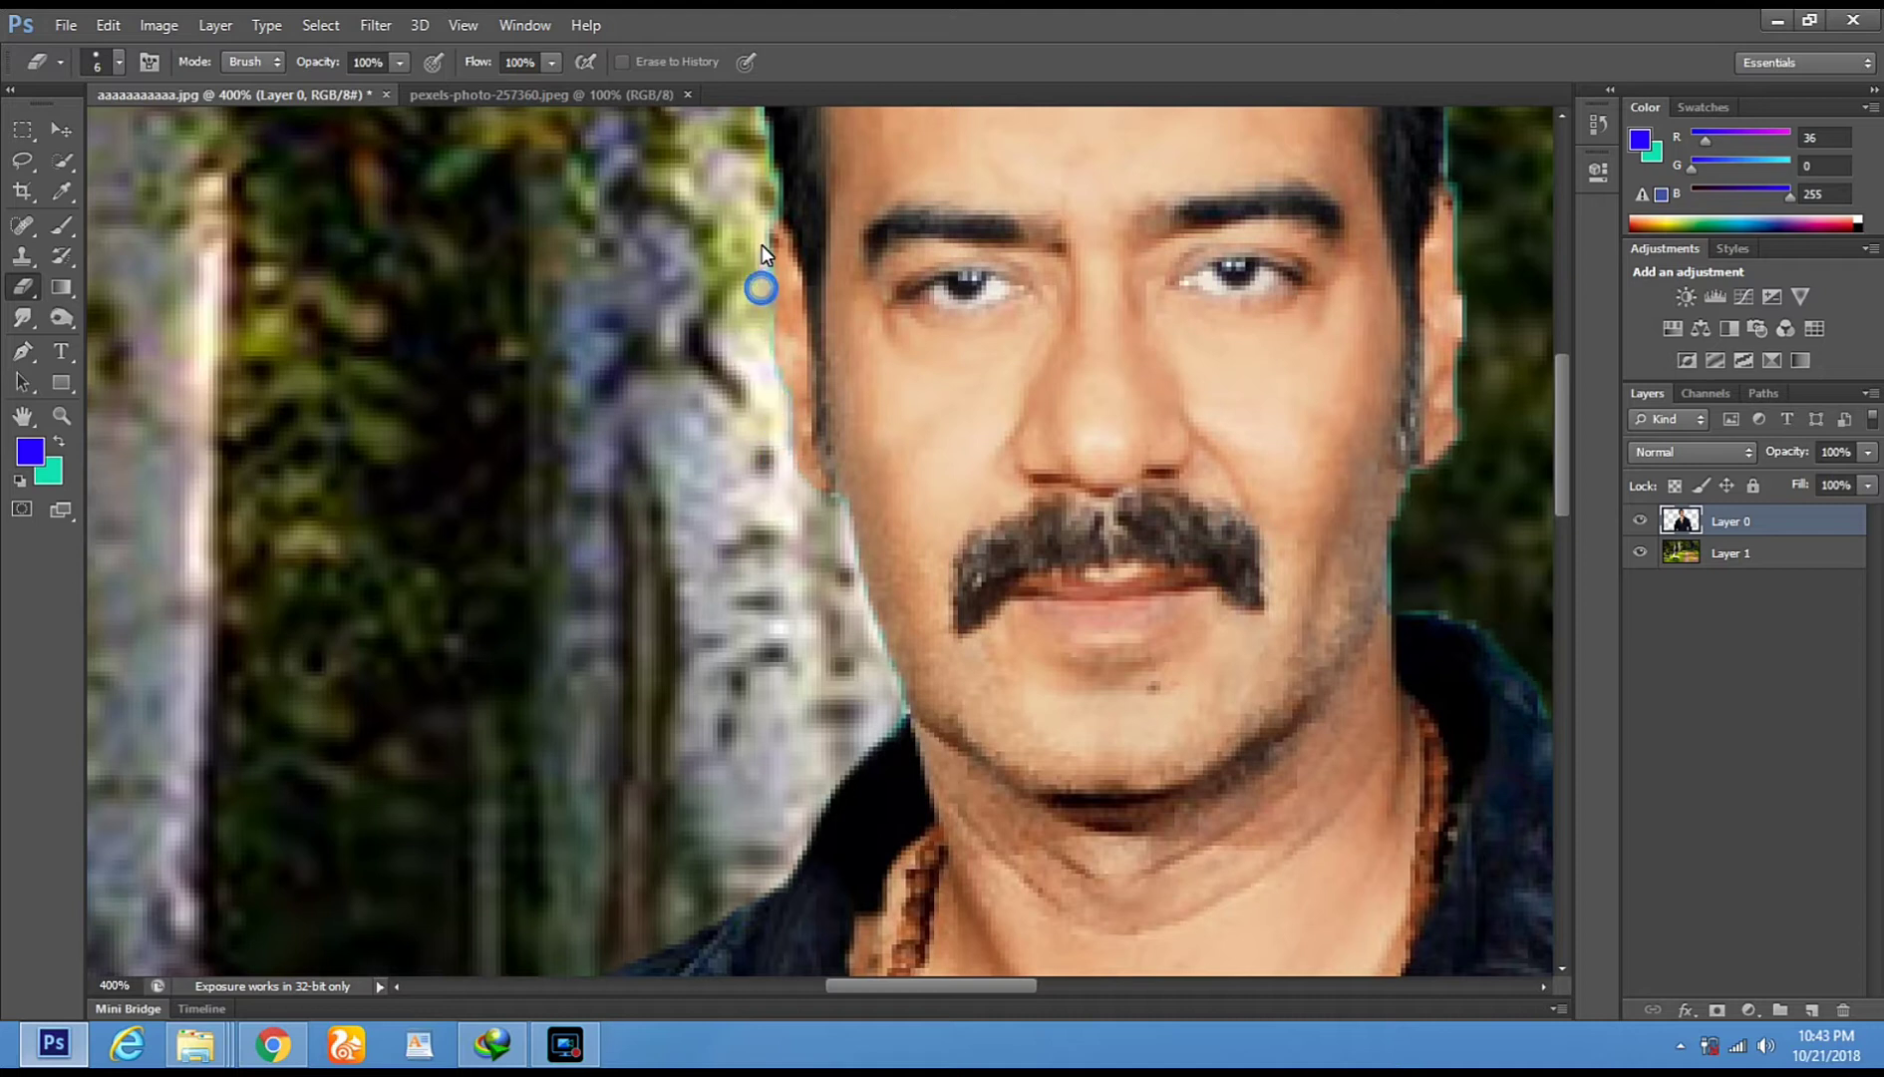
Erase the green outline around the hair, from the left-side ear over the top of the head to the other ear, at 6 px
left_click_drag(803, 365, 831, 845)
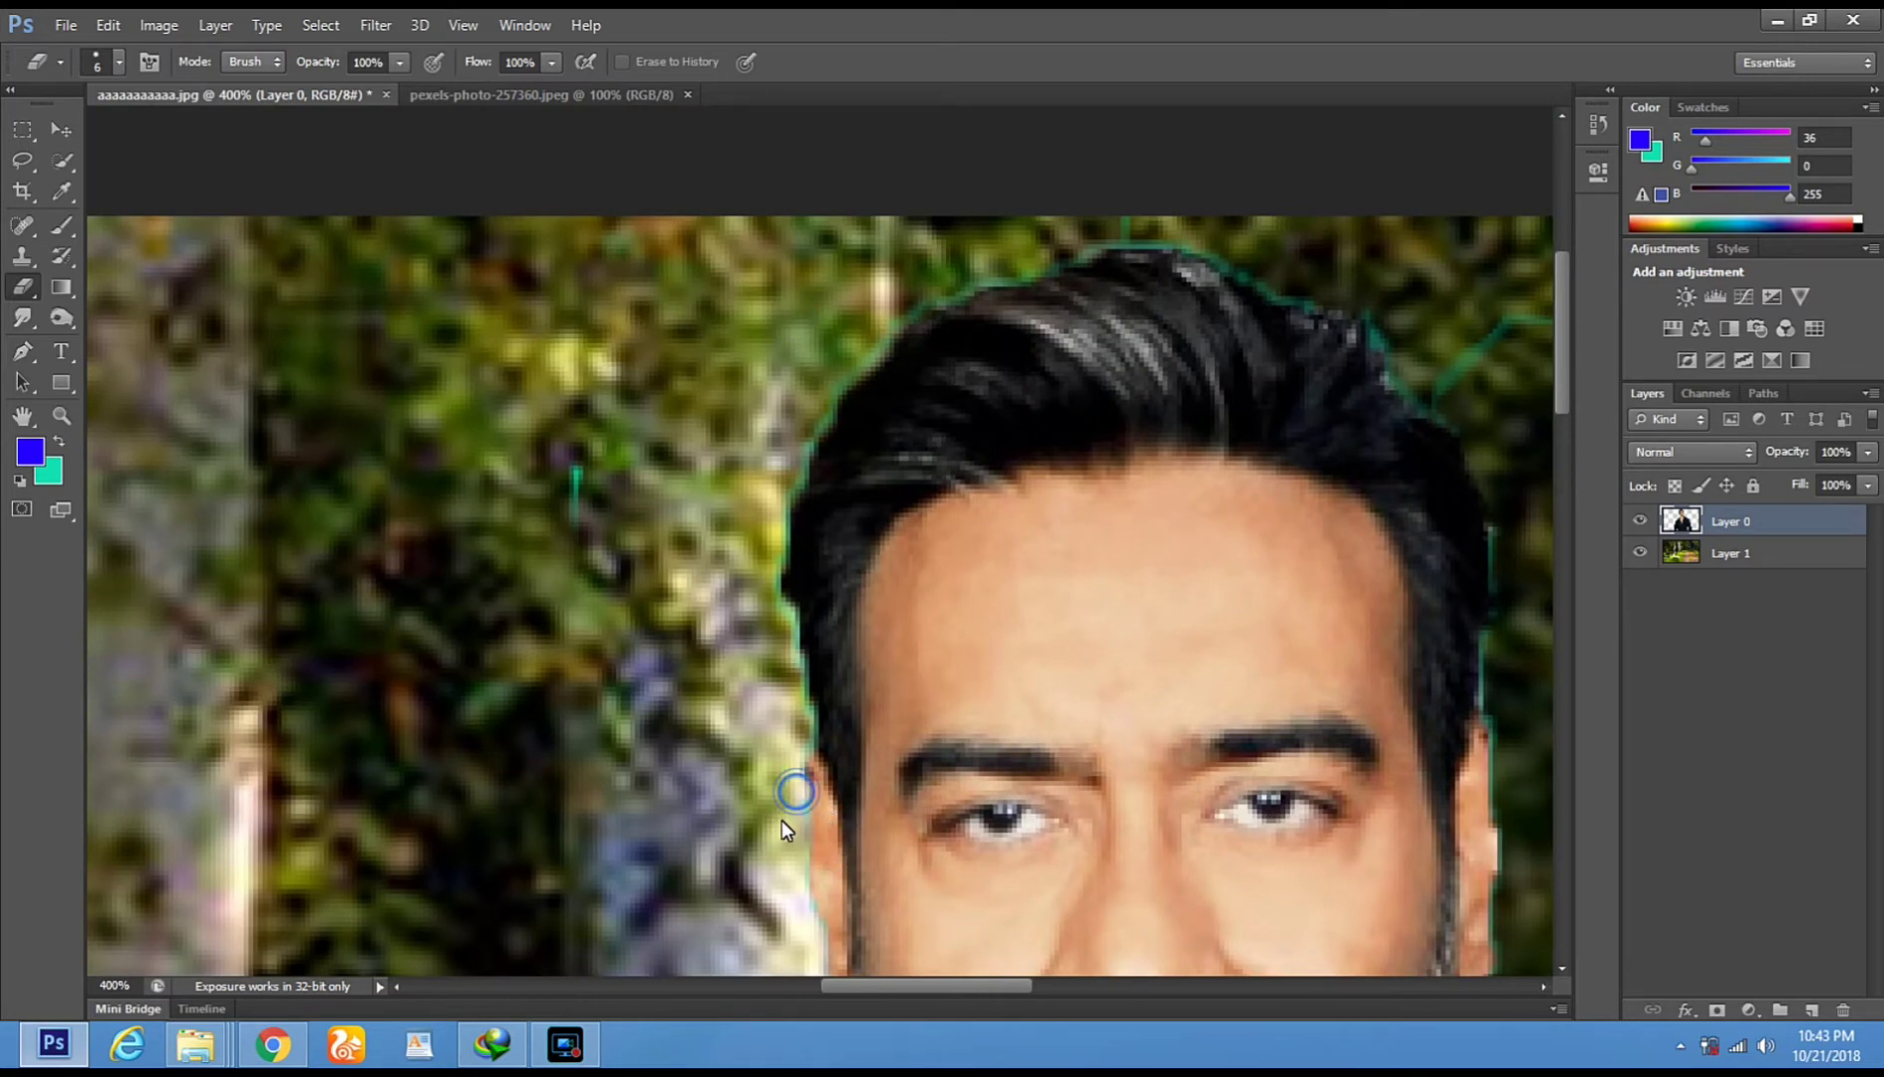
mouse_move(789, 825)
left_mouse_down()
mouse_move(794, 734)
mouse_move(810, 741)
mouse_move(778, 584)
mouse_move(816, 417)
left_mouse_up()
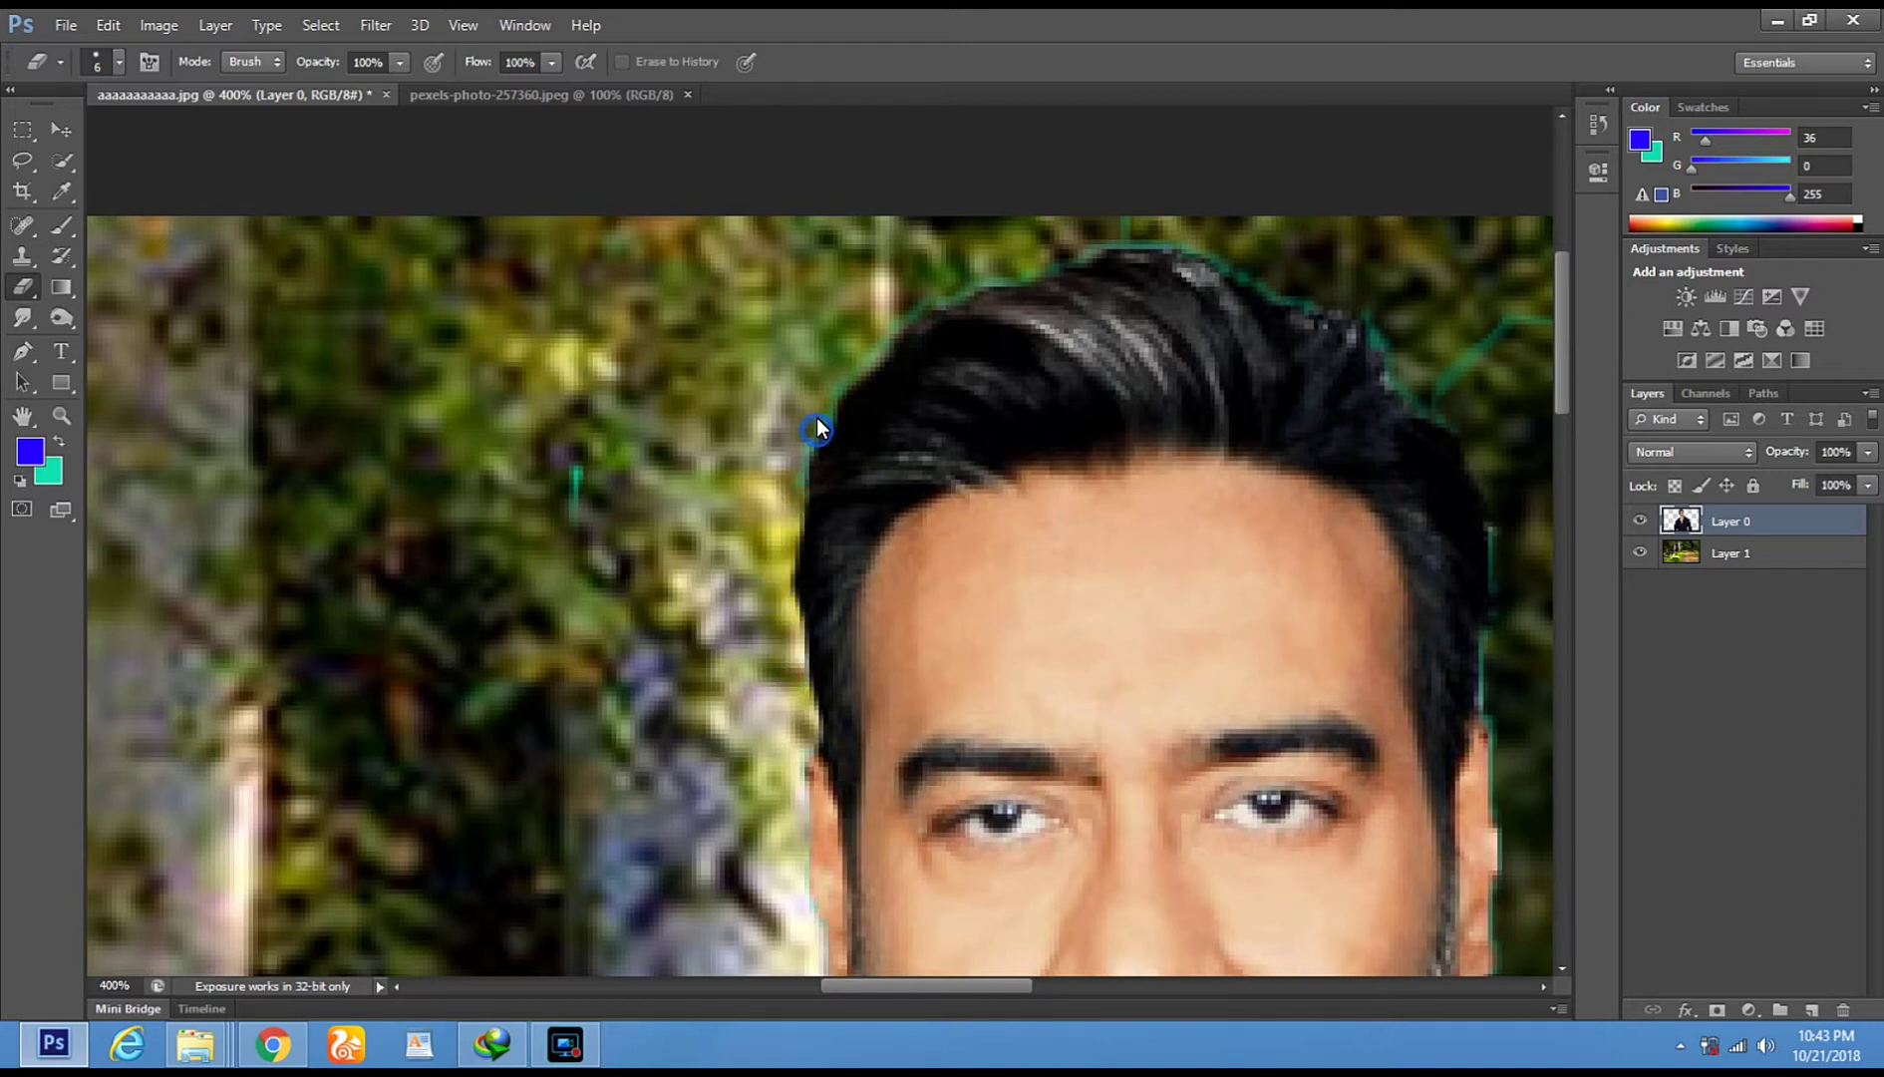
mouse_move(876, 333)
left_mouse_down()
mouse_move(1130, 236)
mouse_move(1356, 309)
left_mouse_up()
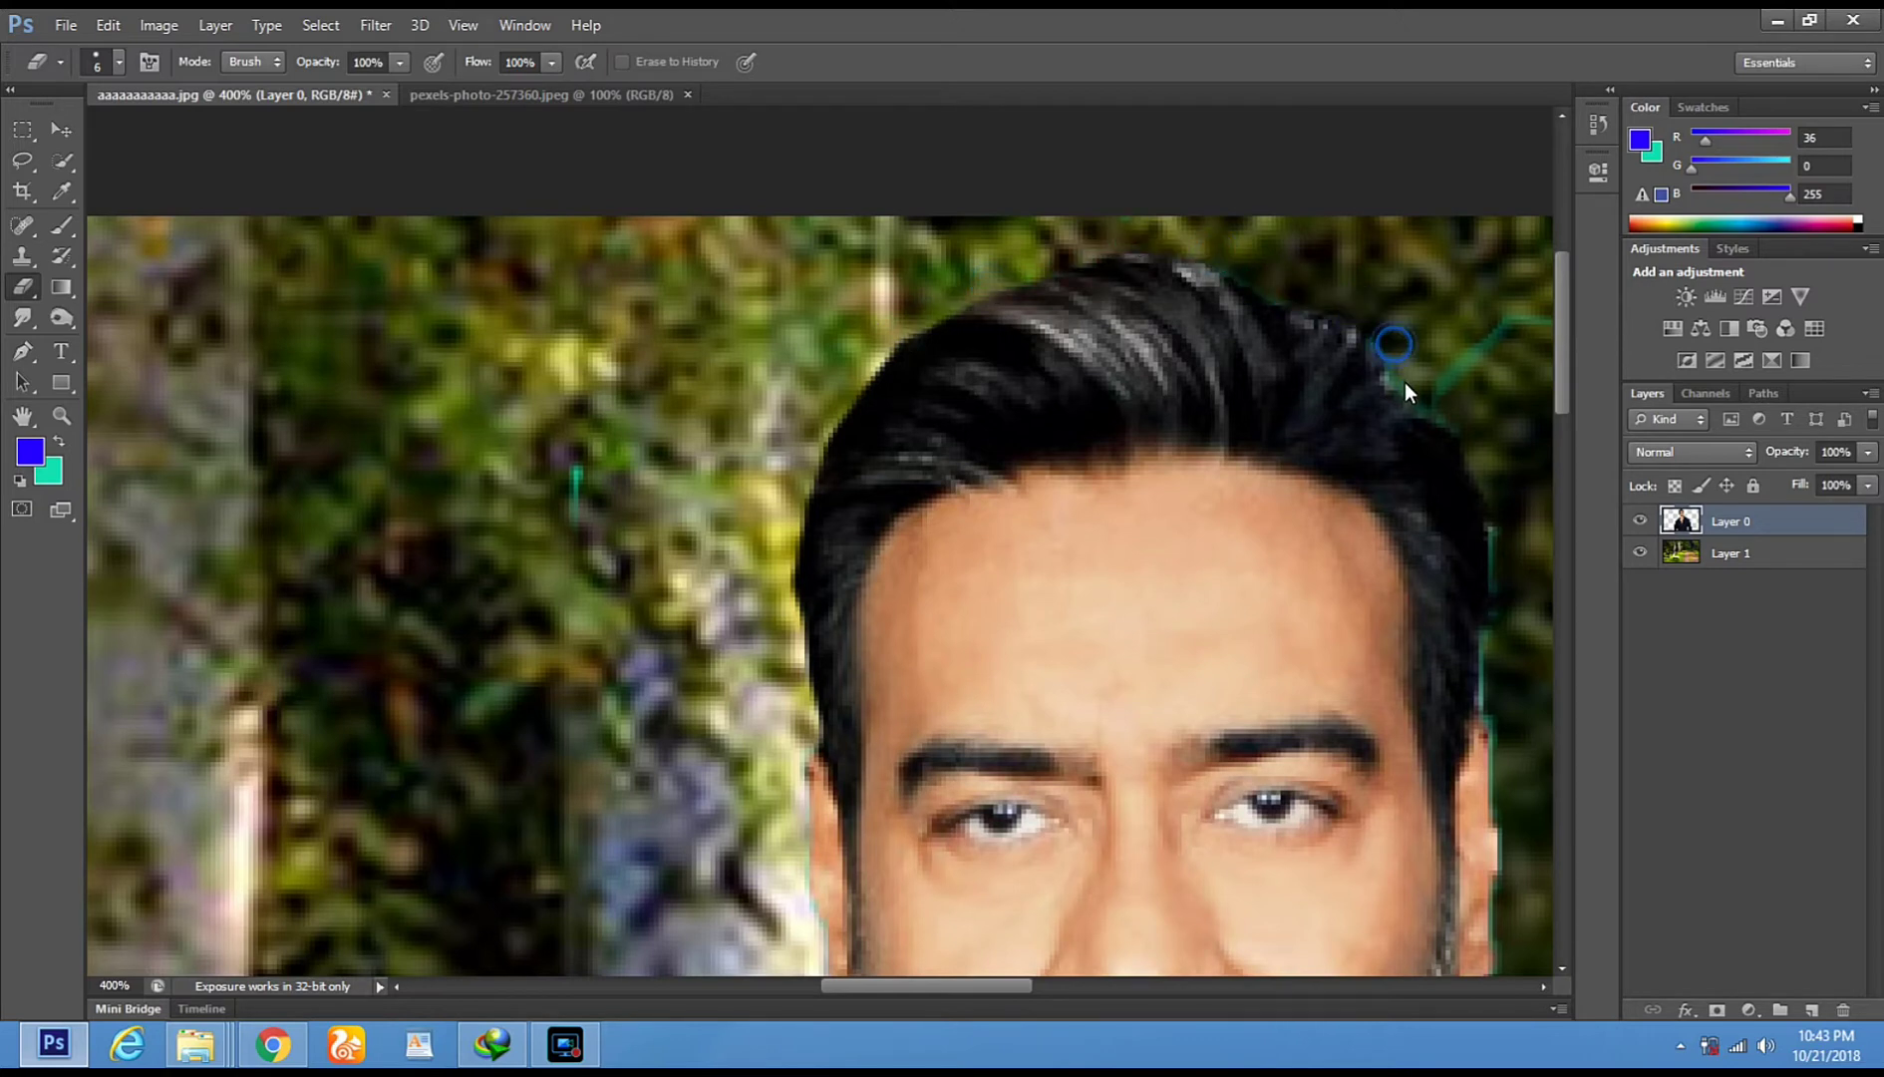
mouse_move(1466, 467)
left_mouse_down()
mouse_move(1505, 553)
mouse_move(1487, 672)
left_mouse_up()
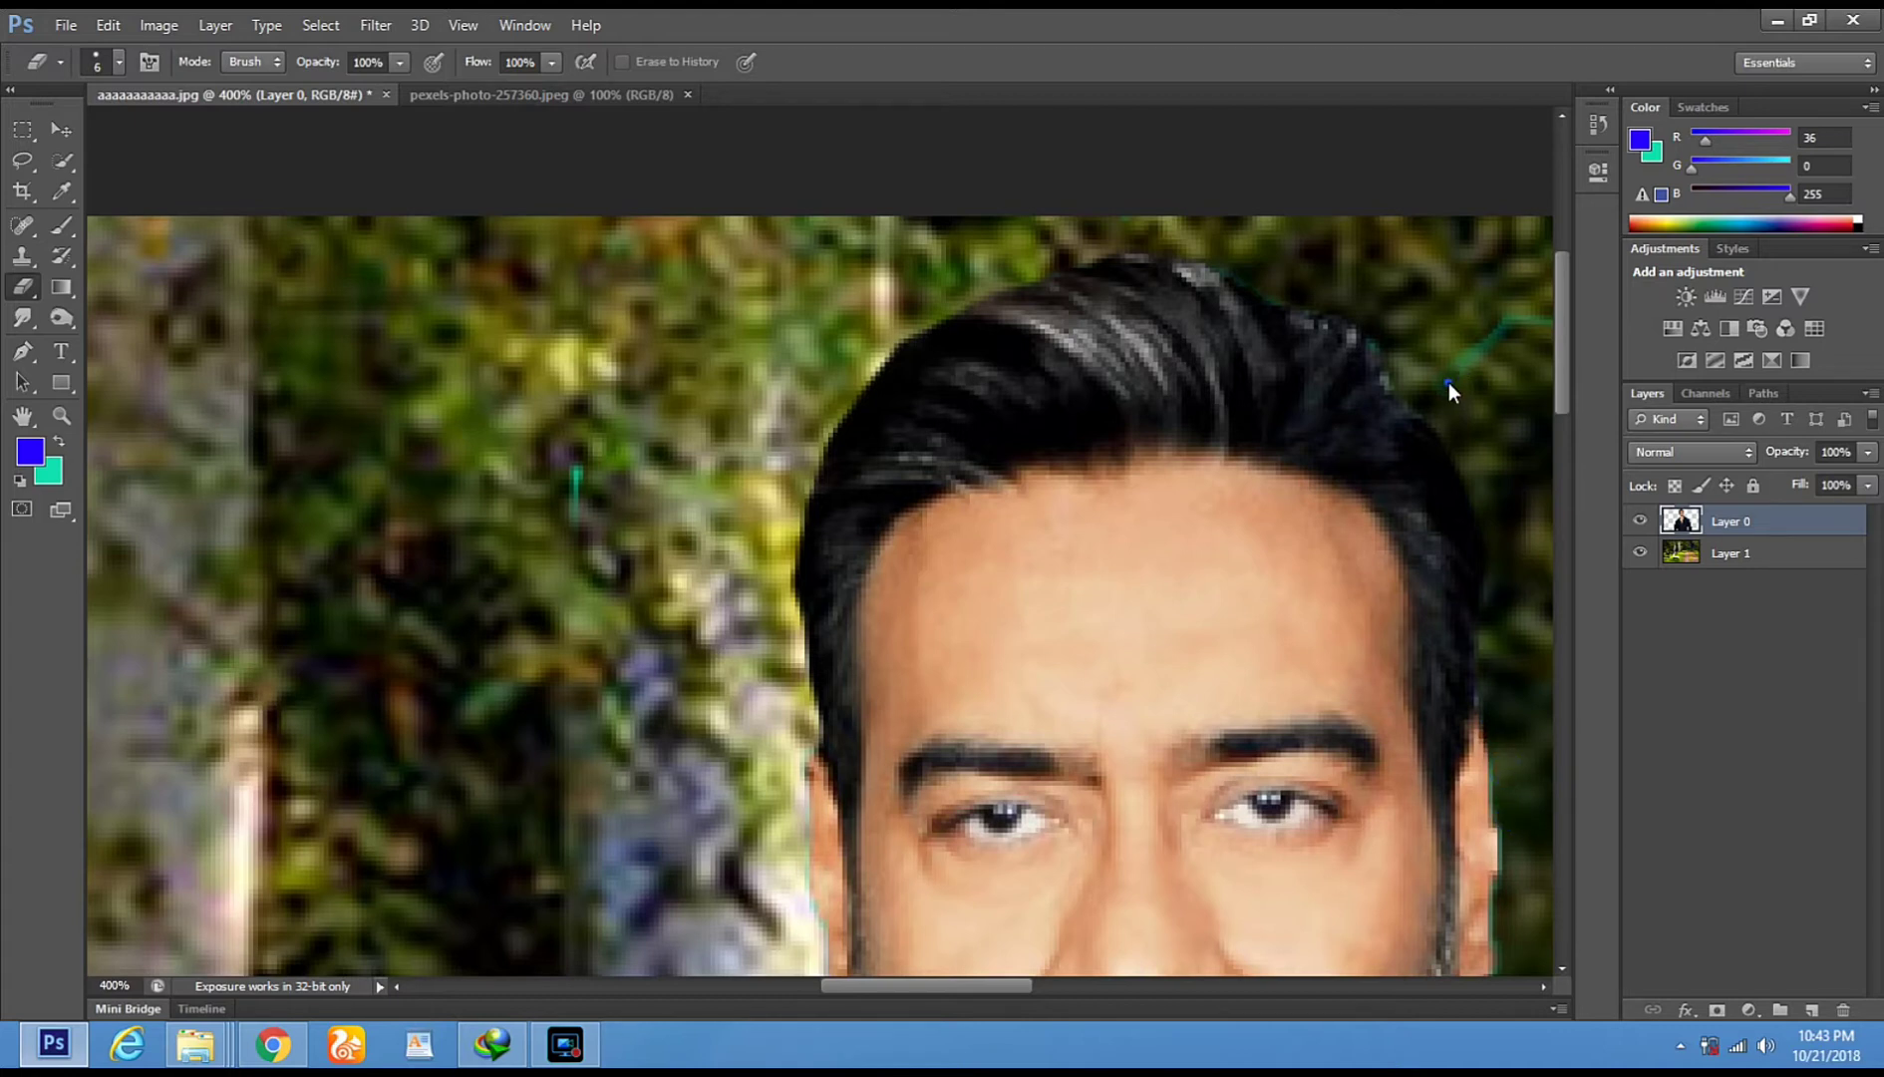
Erase the stray green lines over the background beside the head with a 100 px Eraser brush
left_click_drag(1488, 364, 918, 493)
right_click(1160, 498)
left_click_drag(1196, 556, 1306, 555)
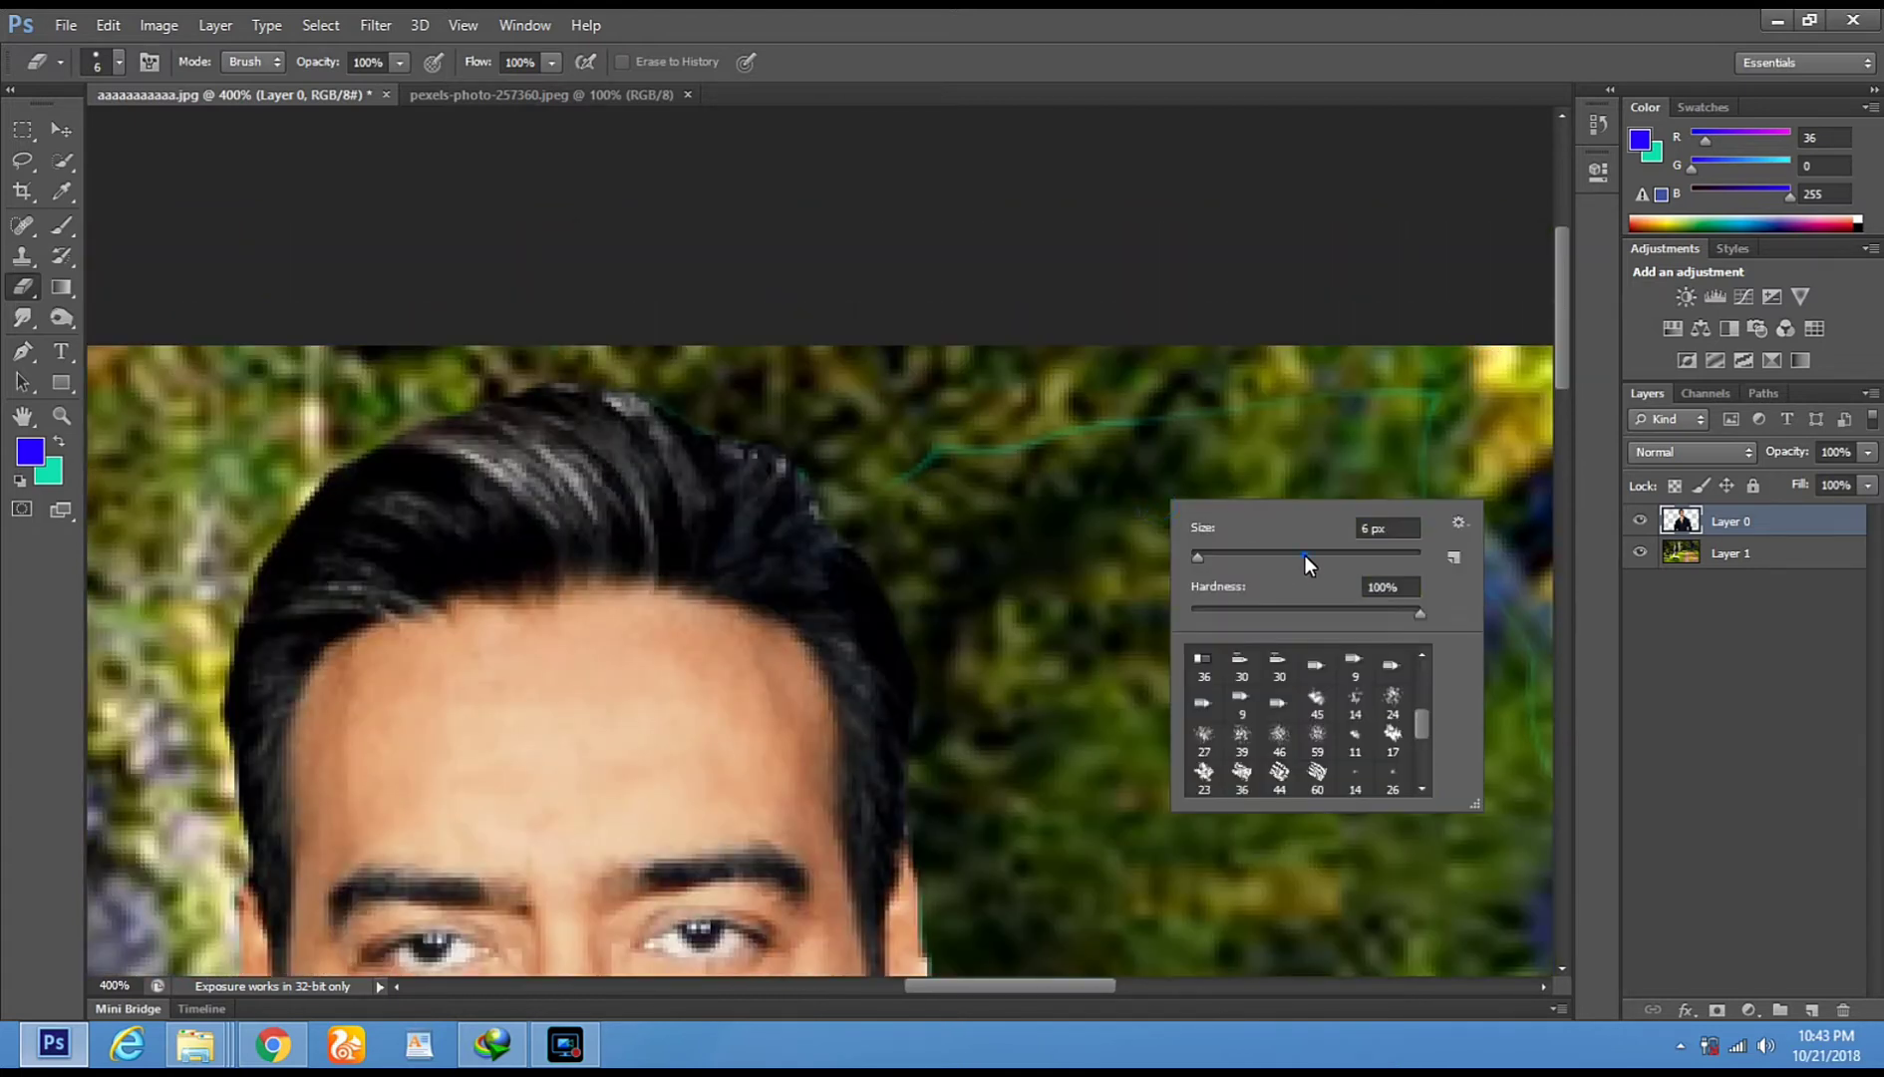
key("Return")
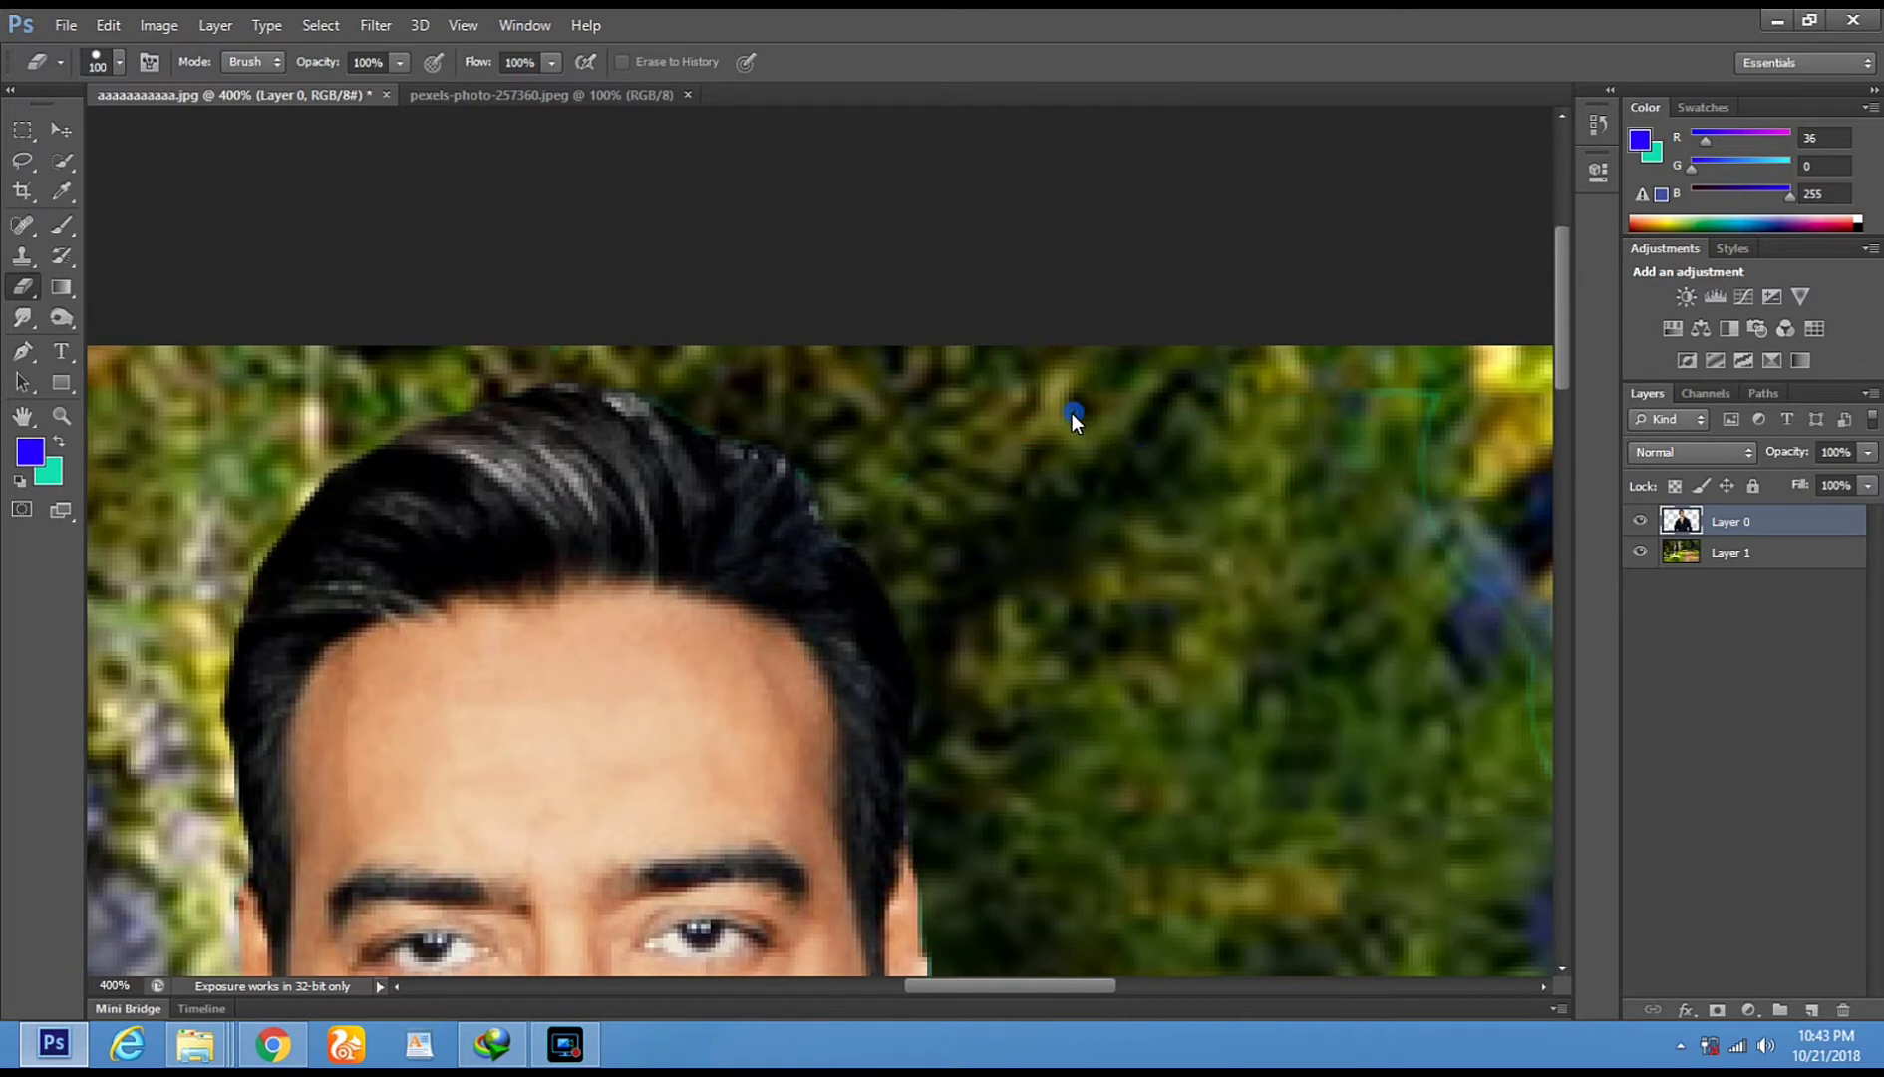
scroll(1176, 359, "down", 3)
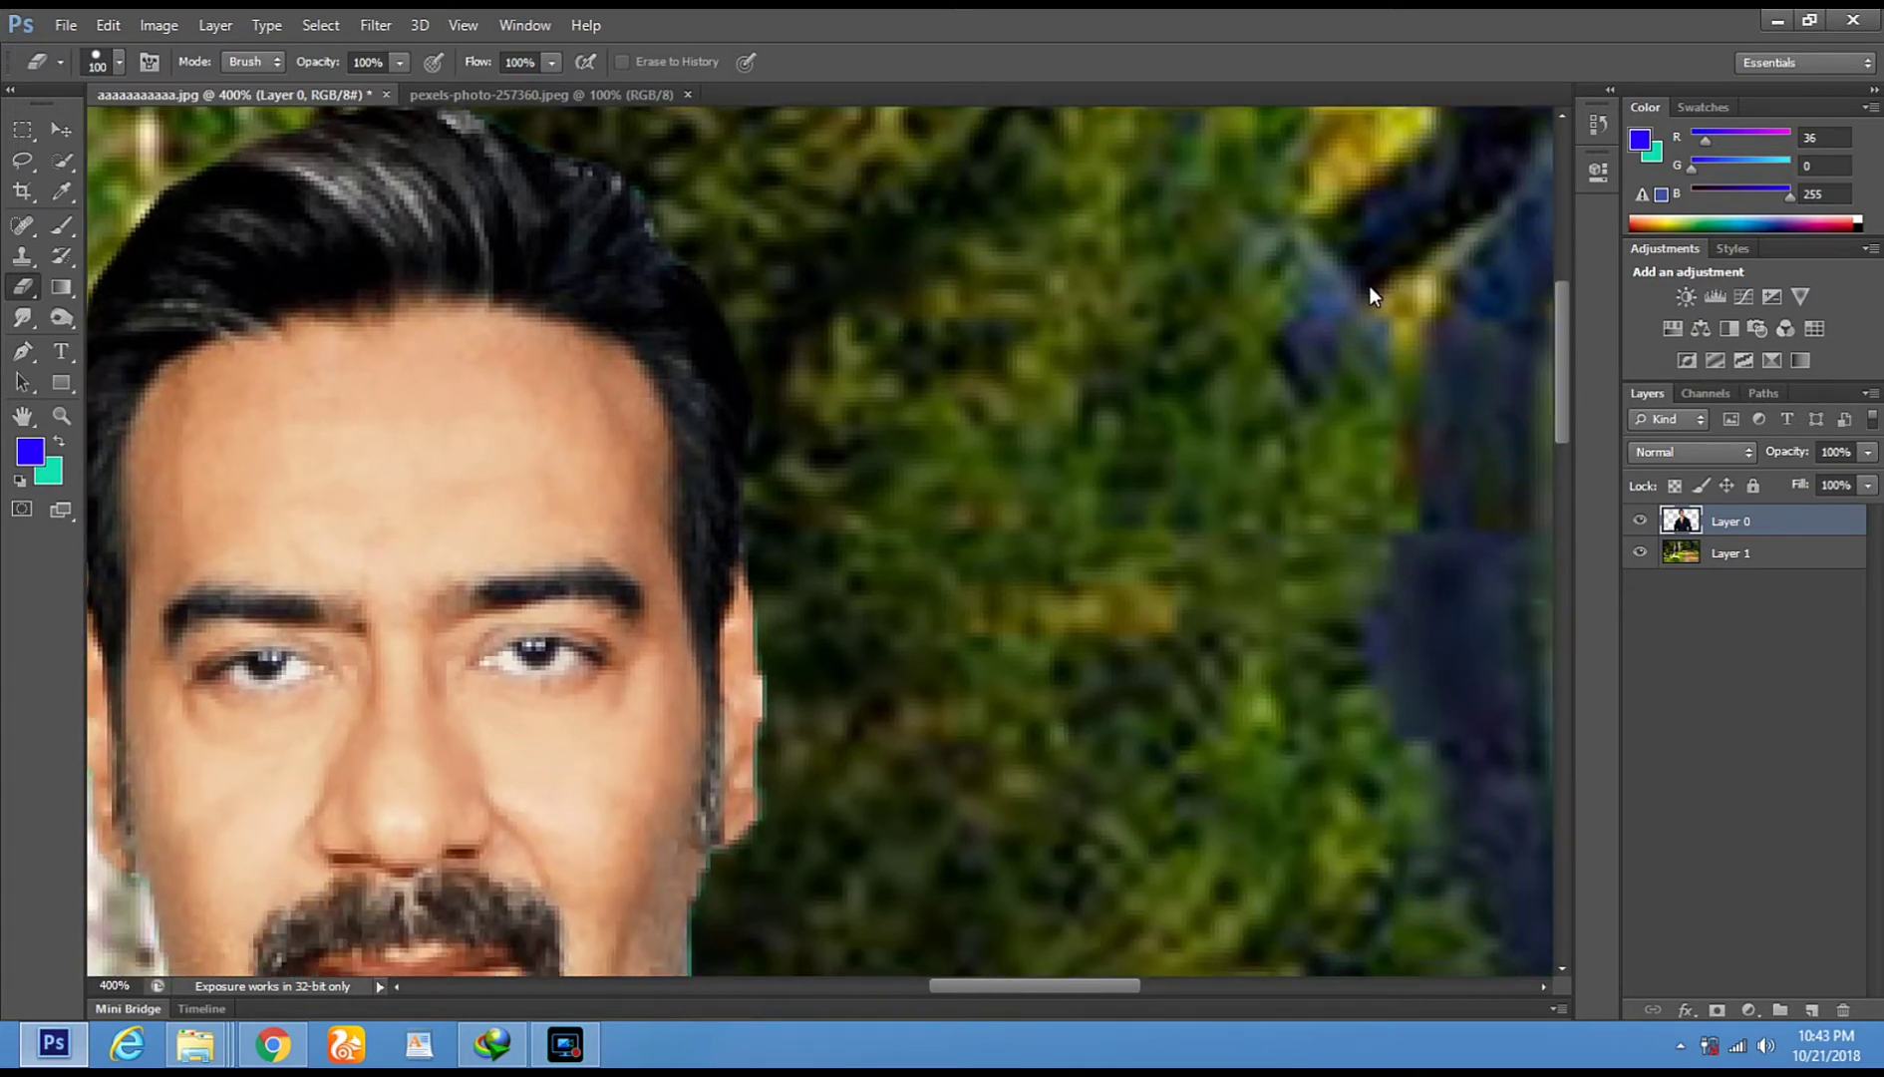
scroll(1148, 605, "down", 3)
scroll(949, 404, "right", 2)
scroll(949, 404, "up", 3)
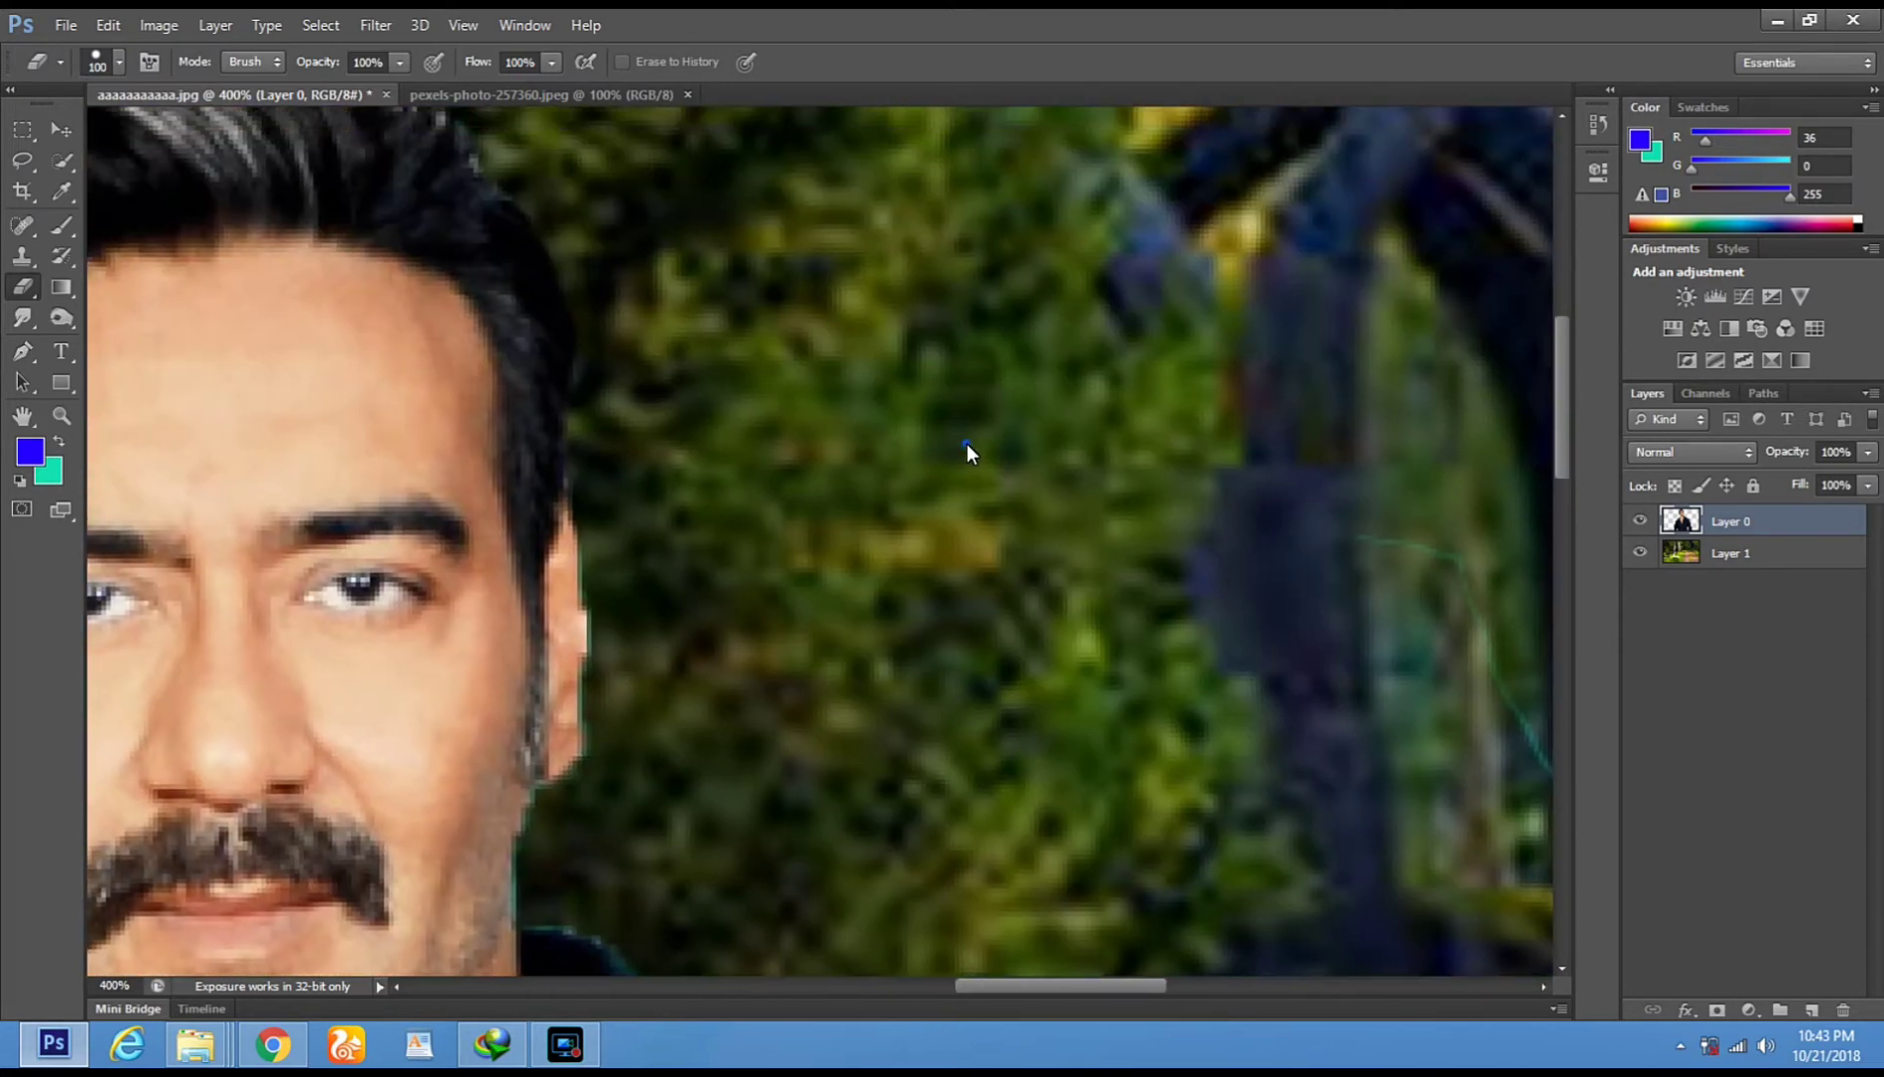
Erase the green fringe along the right-side ear, jaw, neck and shoulder with a 14 px Eraser brush
right_click(967, 443)
left_click_drag(1109, 495, 1034, 496)
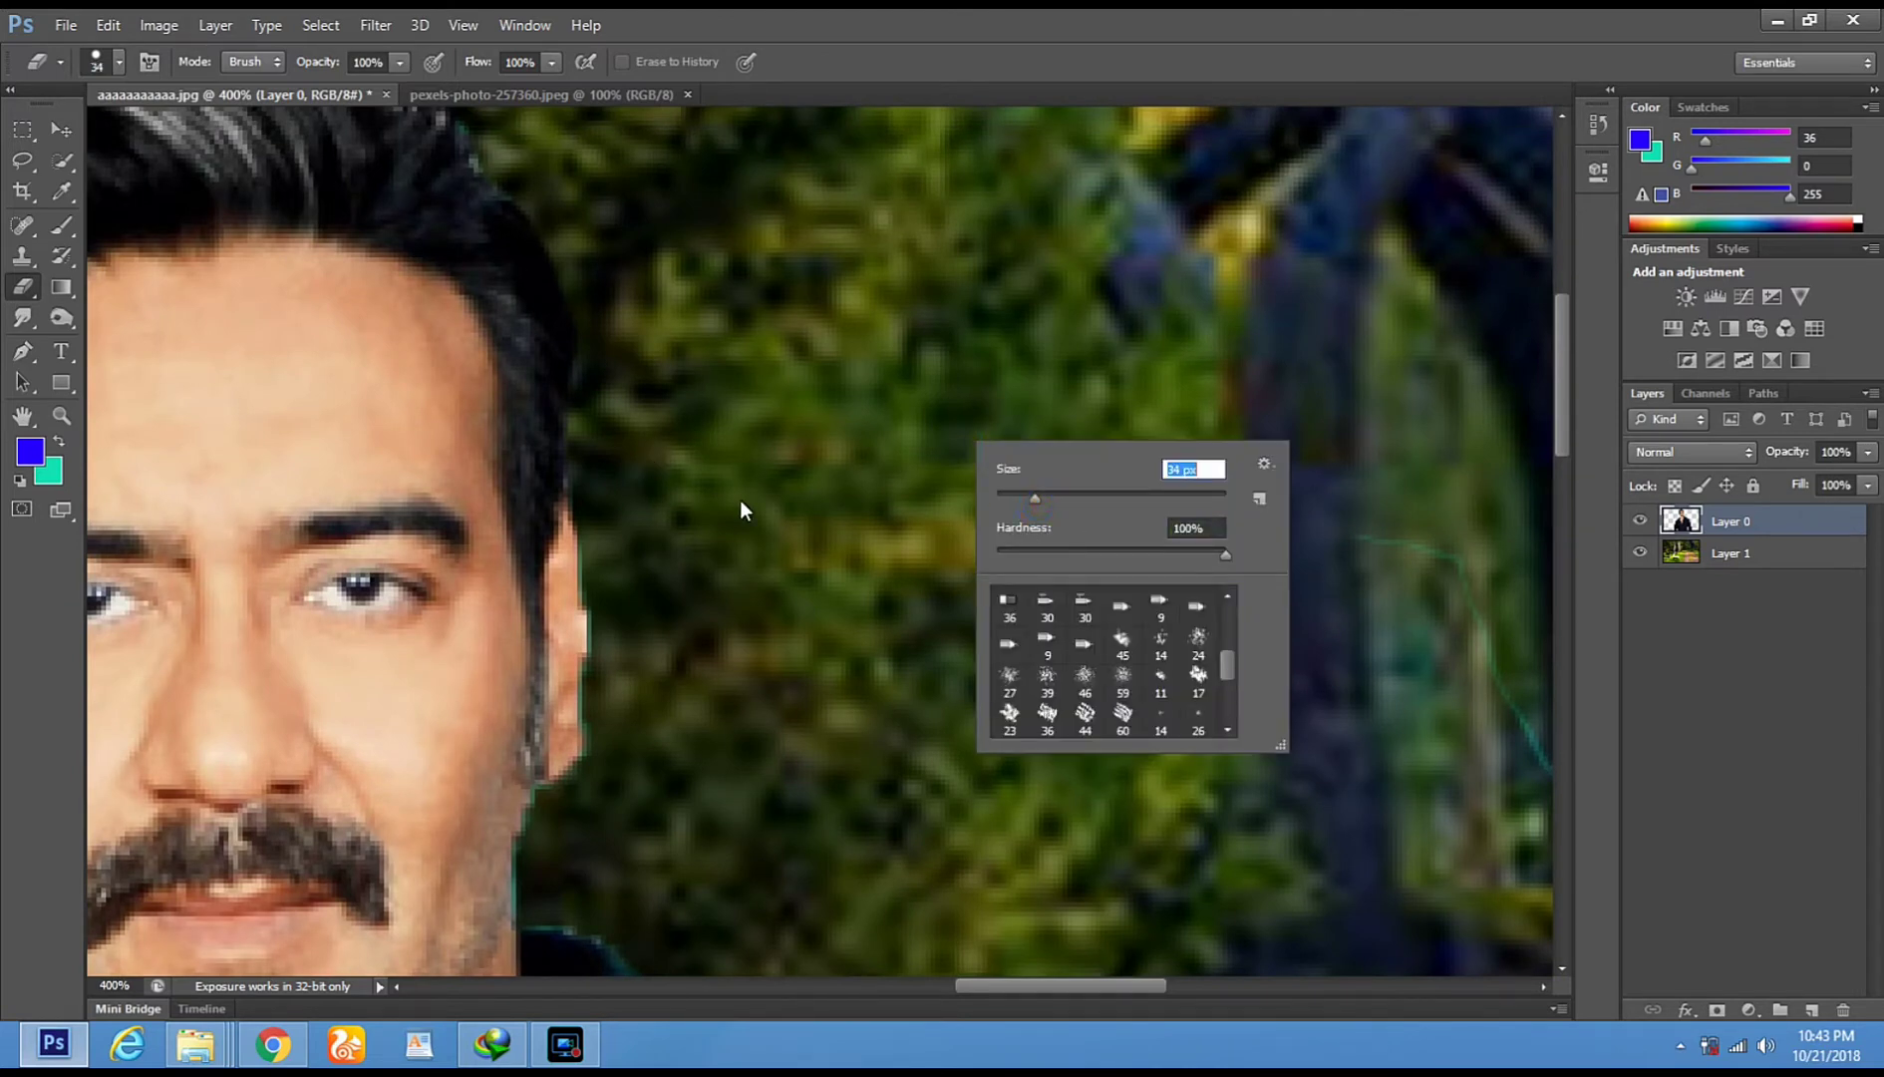
key("Return")
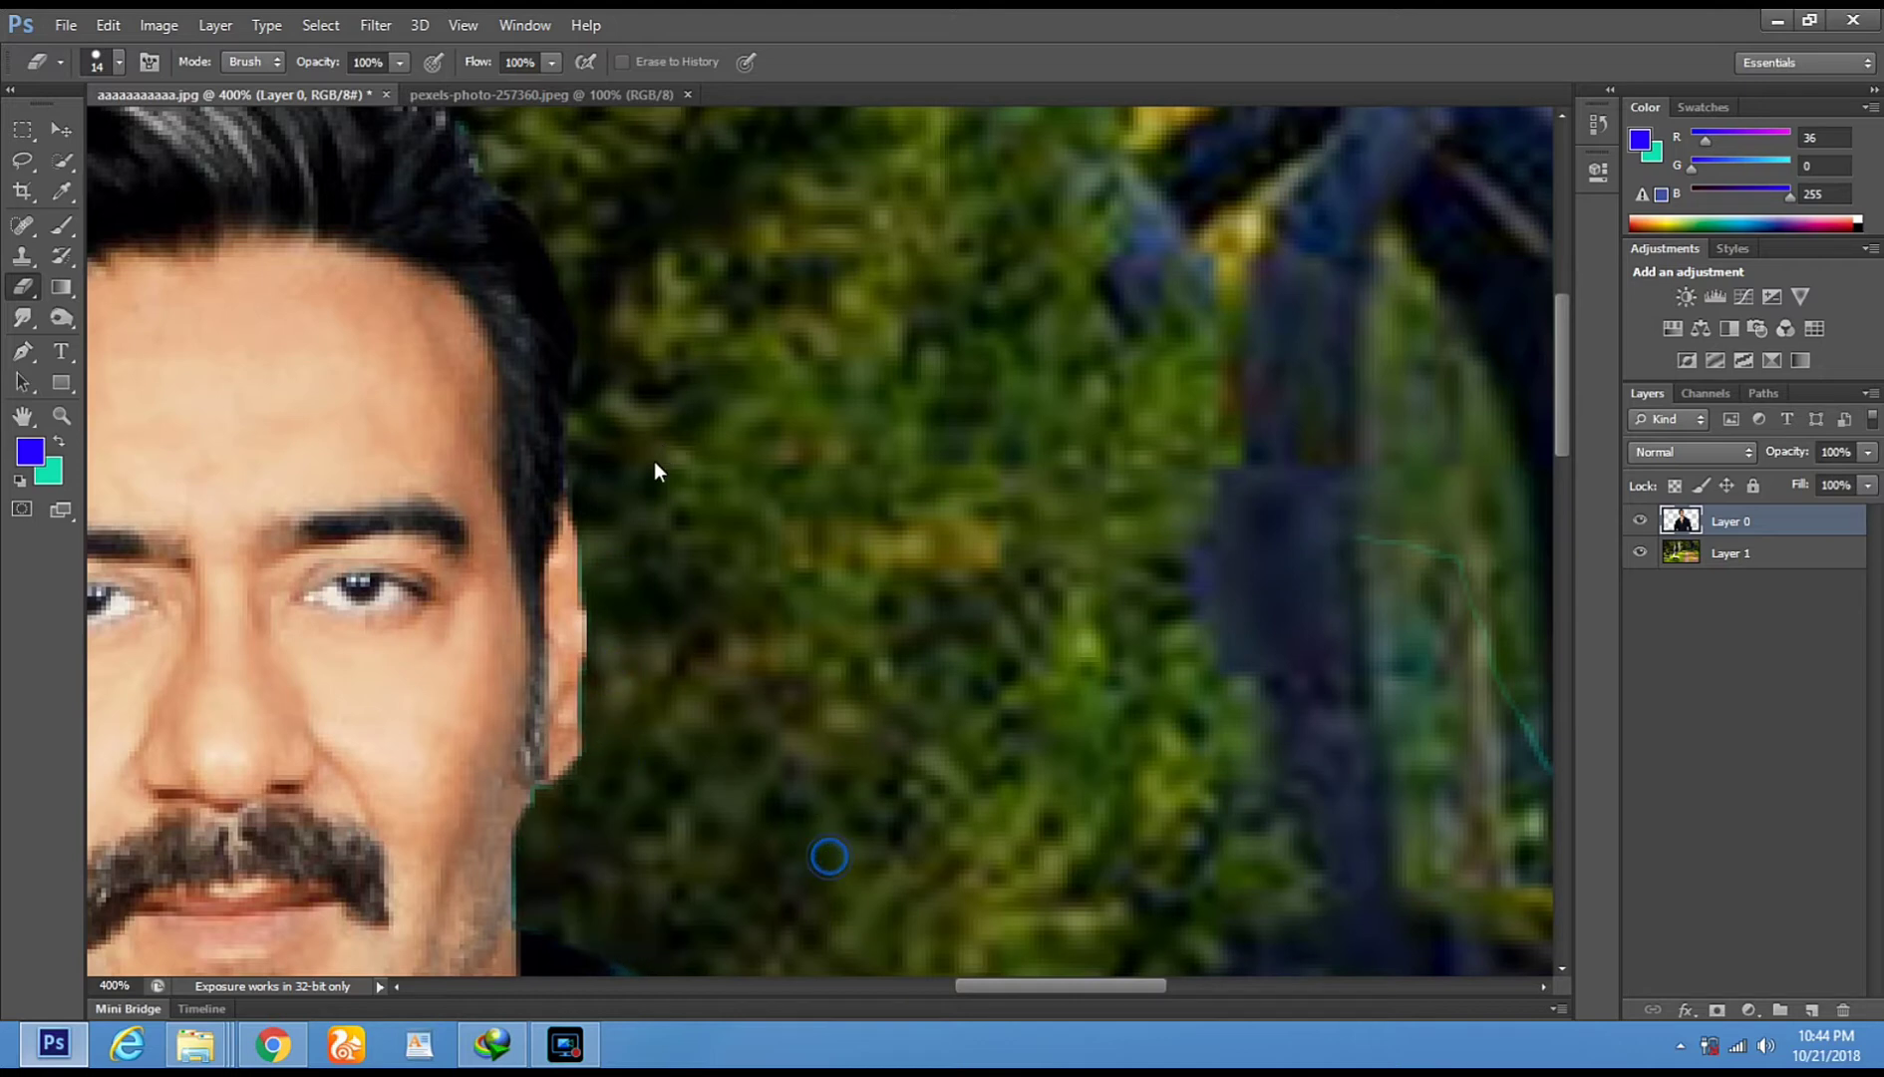
scroll(662, 443, "down", 4)
mouse_move(620, 663)
left_mouse_down()
mouse_move(978, 778)
mouse_move(1076, 843)
mouse_move(716, 315)
mouse_move(838, 619)
left_mouse_up()
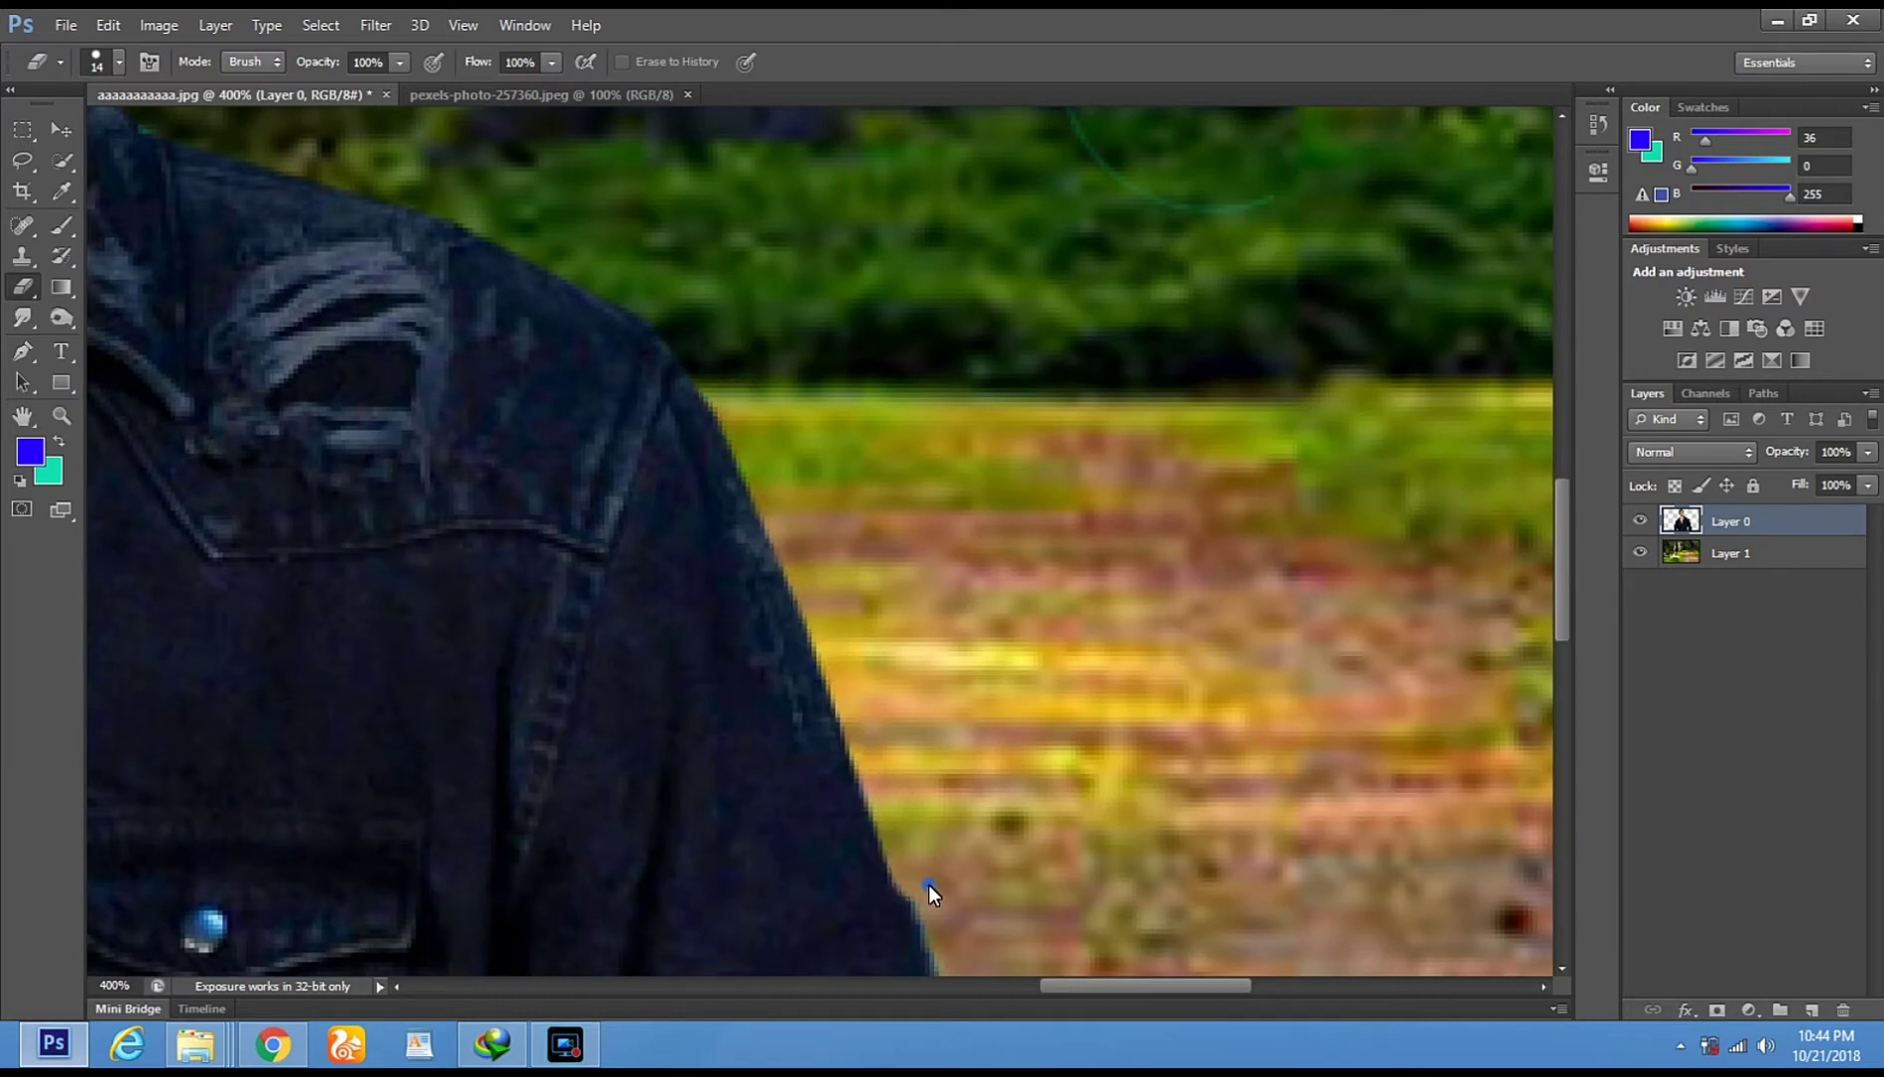
Erase the fringe along the outer edge of the right-side sleeve down to the photo's lower edge at 14 px
left_click_drag(1051, 809, 825, 236)
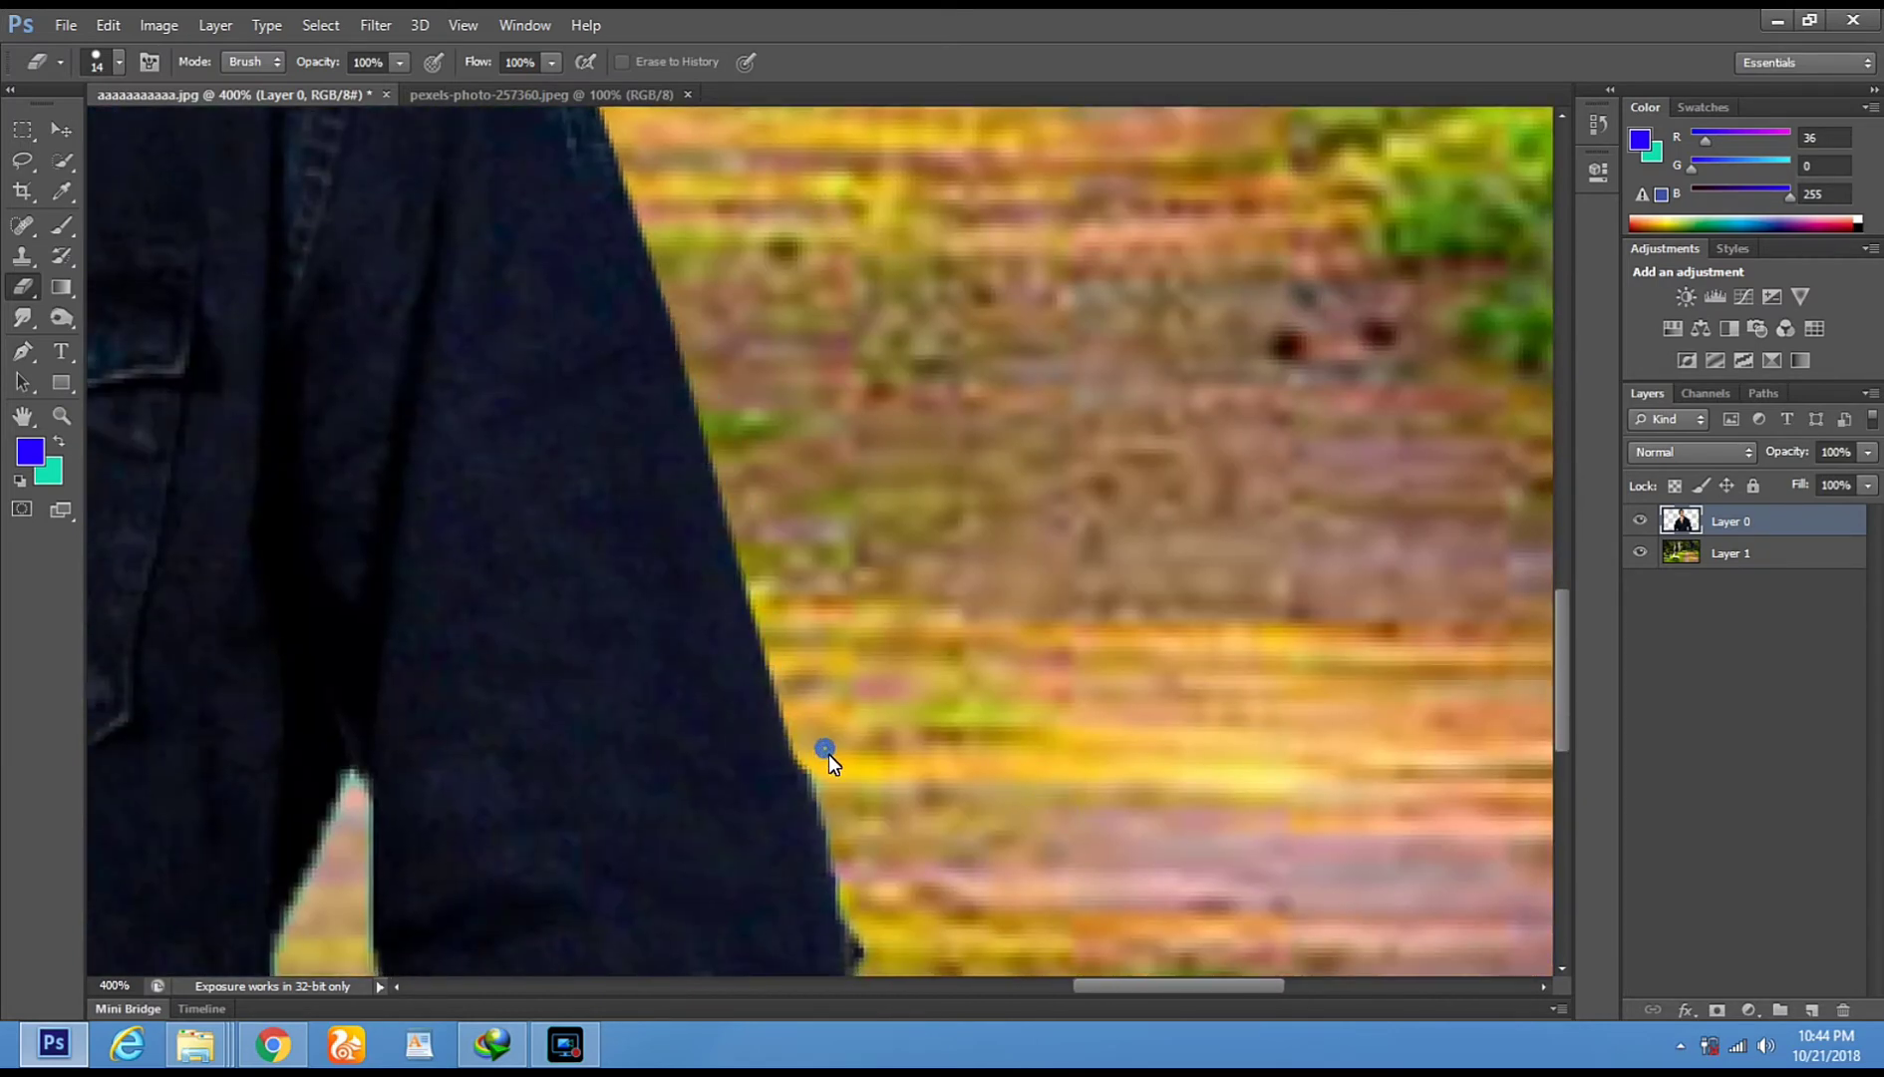
left_click_drag(826, 748, 833, 366)
left_click_drag(779, 655, 811, 882)
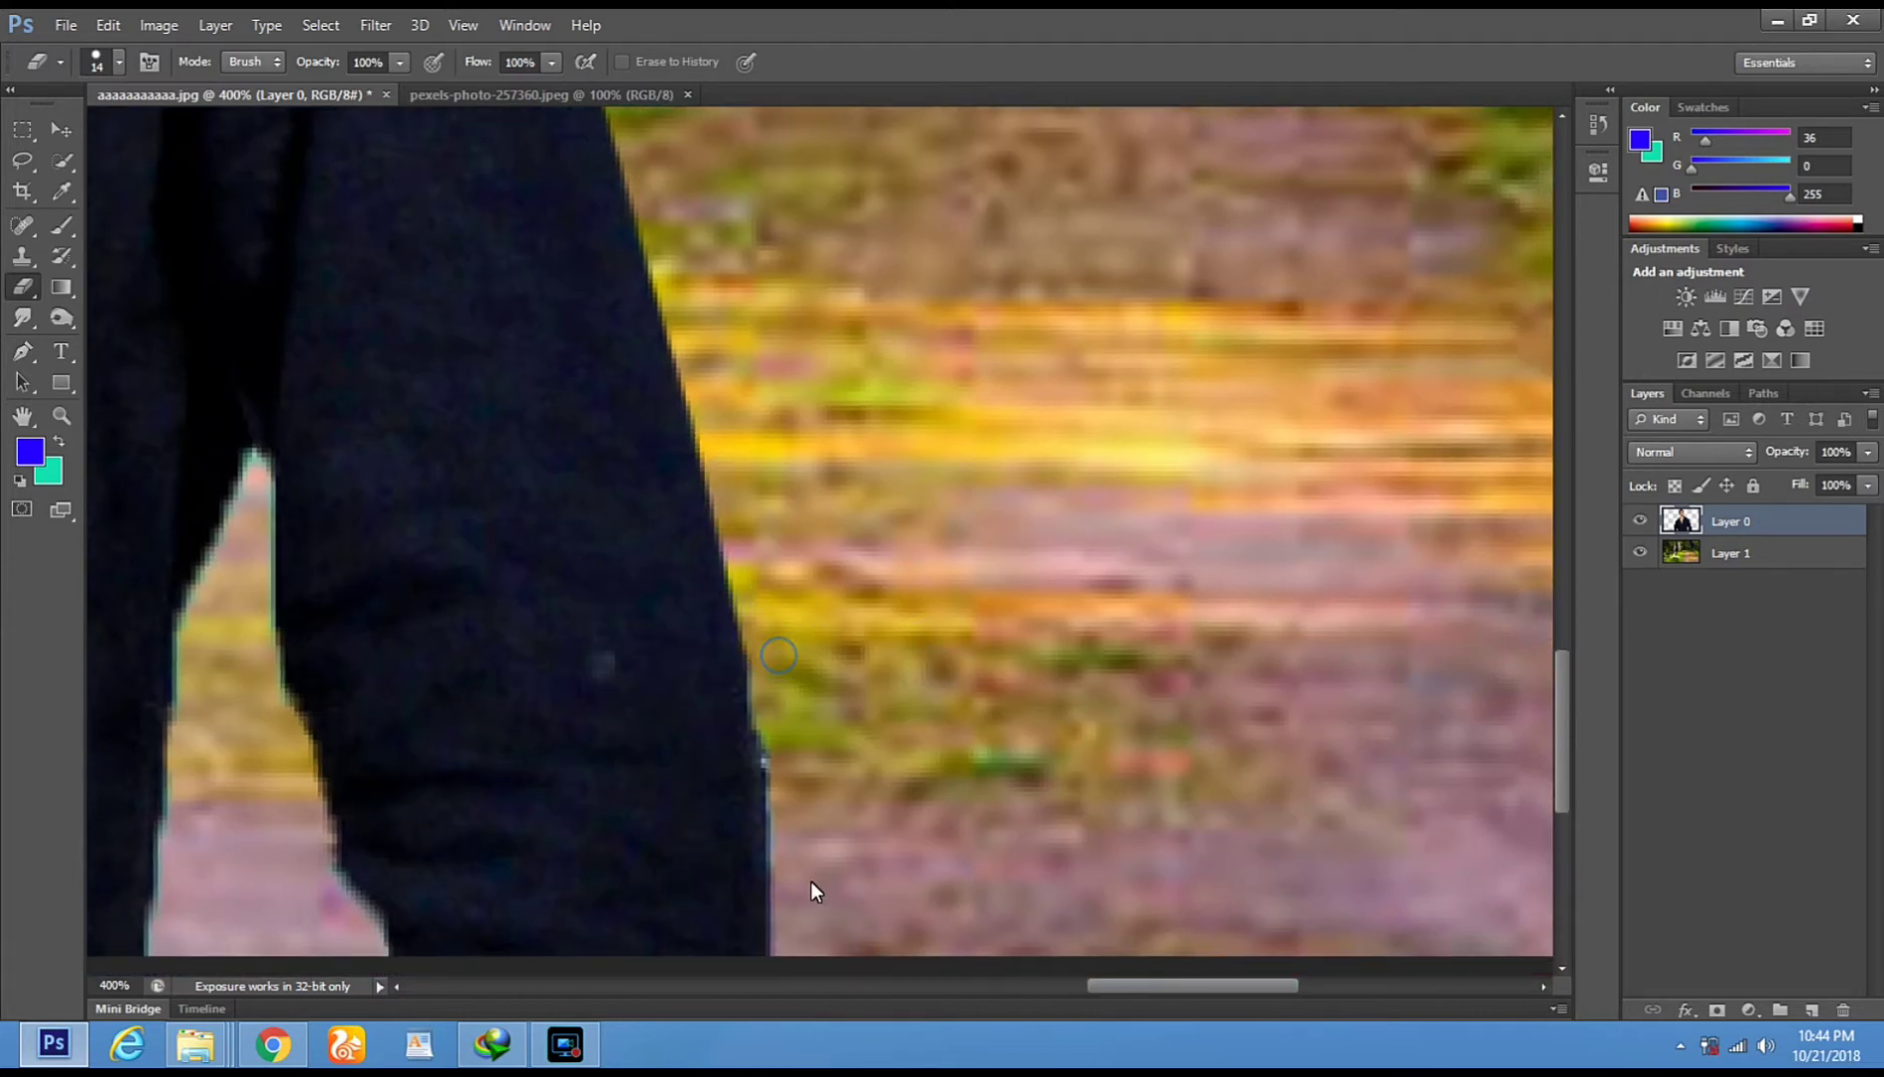
Erase the green fringe on both sides of the gap between the right-side arm and the torso with a 10 px Eraser brush
left_click_drag(284, 517, 719, 403)
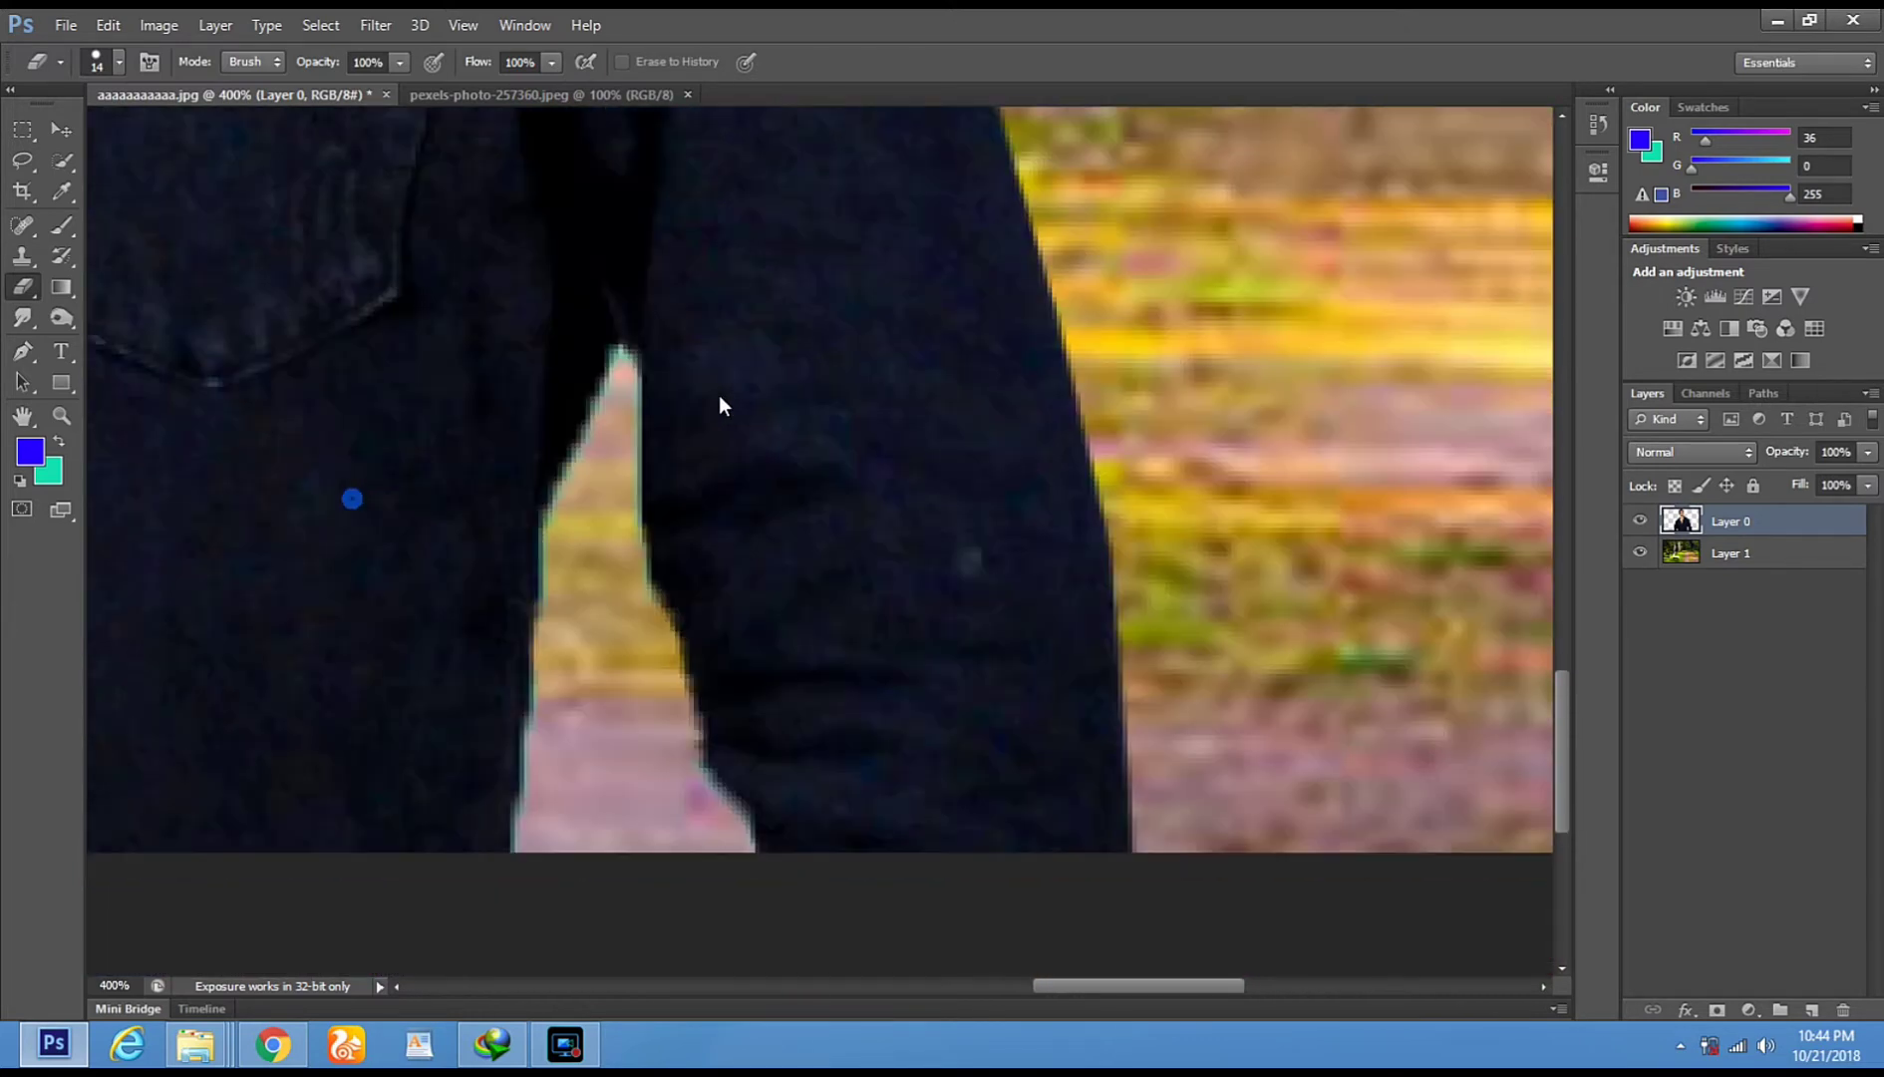
right_click(750, 426)
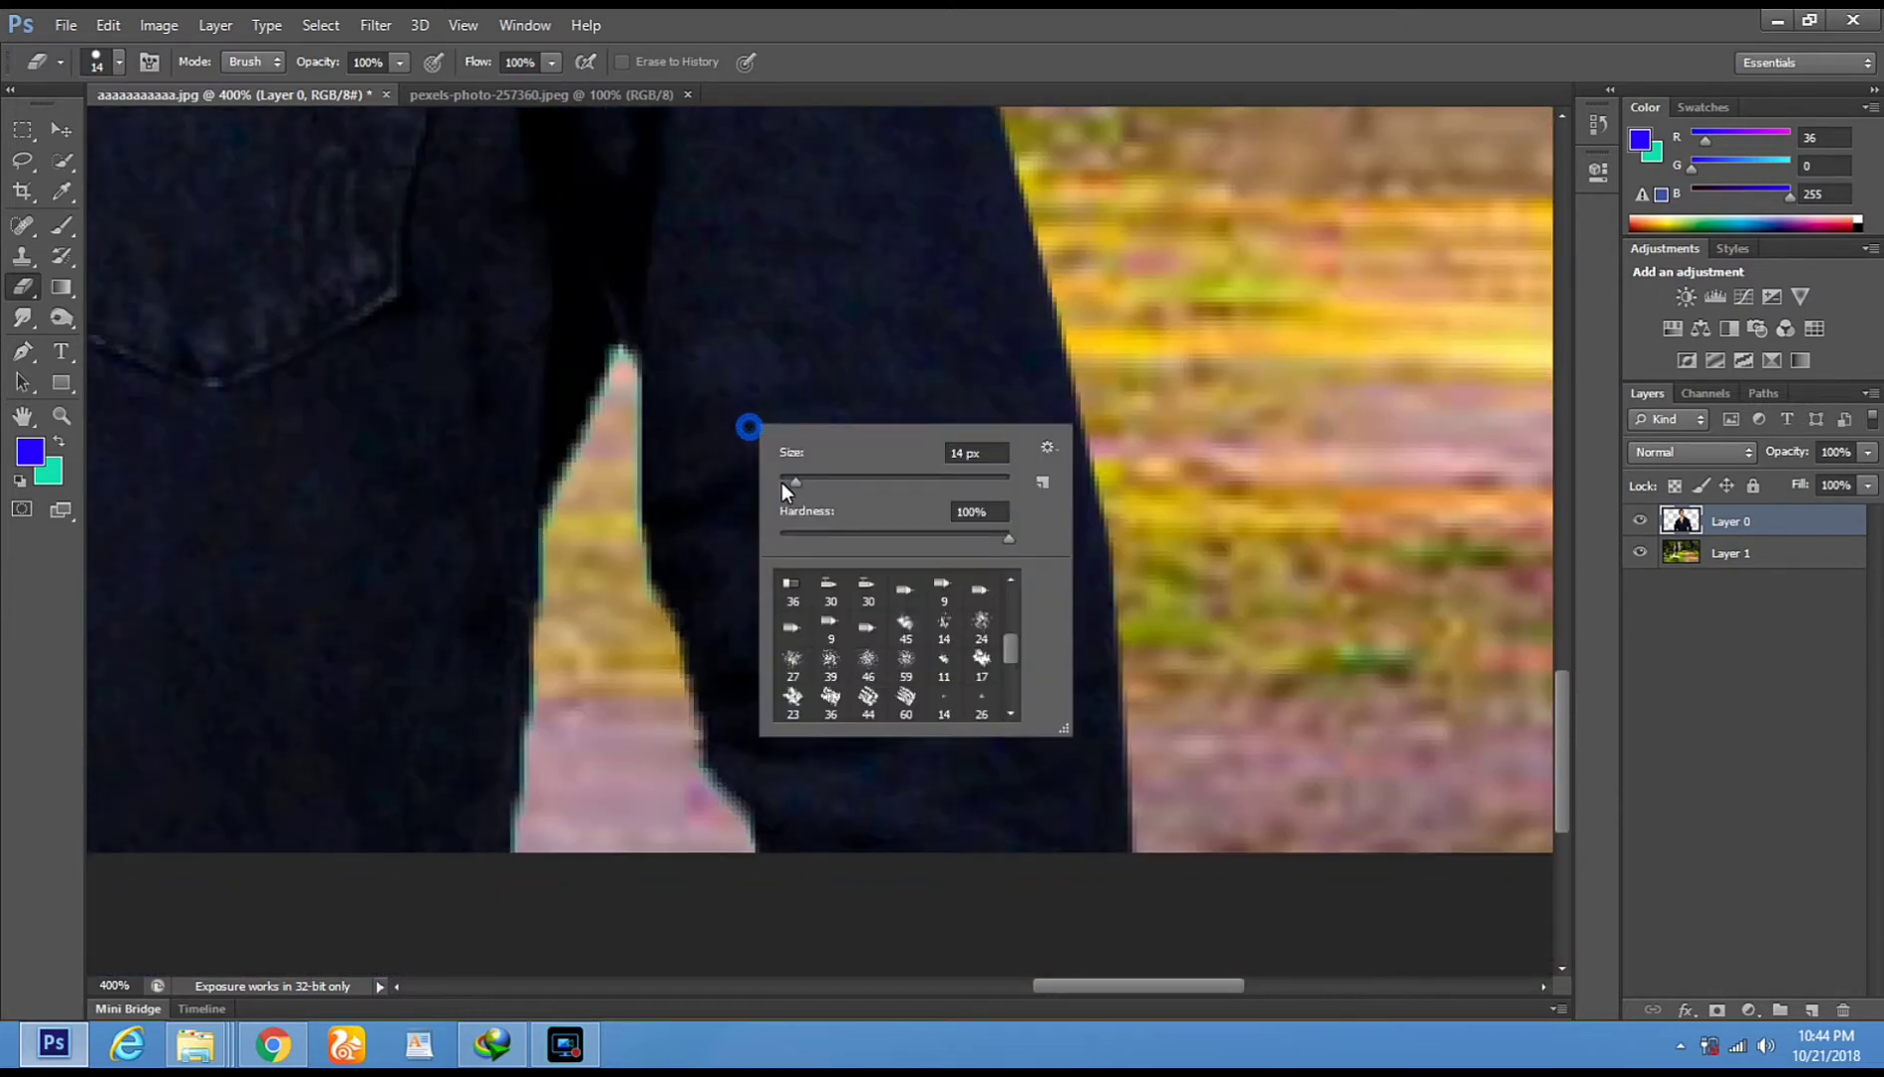
left_click(609, 395)
mouse_move(609, 394)
left_mouse_down()
mouse_move(571, 507)
mouse_move(530, 852)
left_mouse_up()
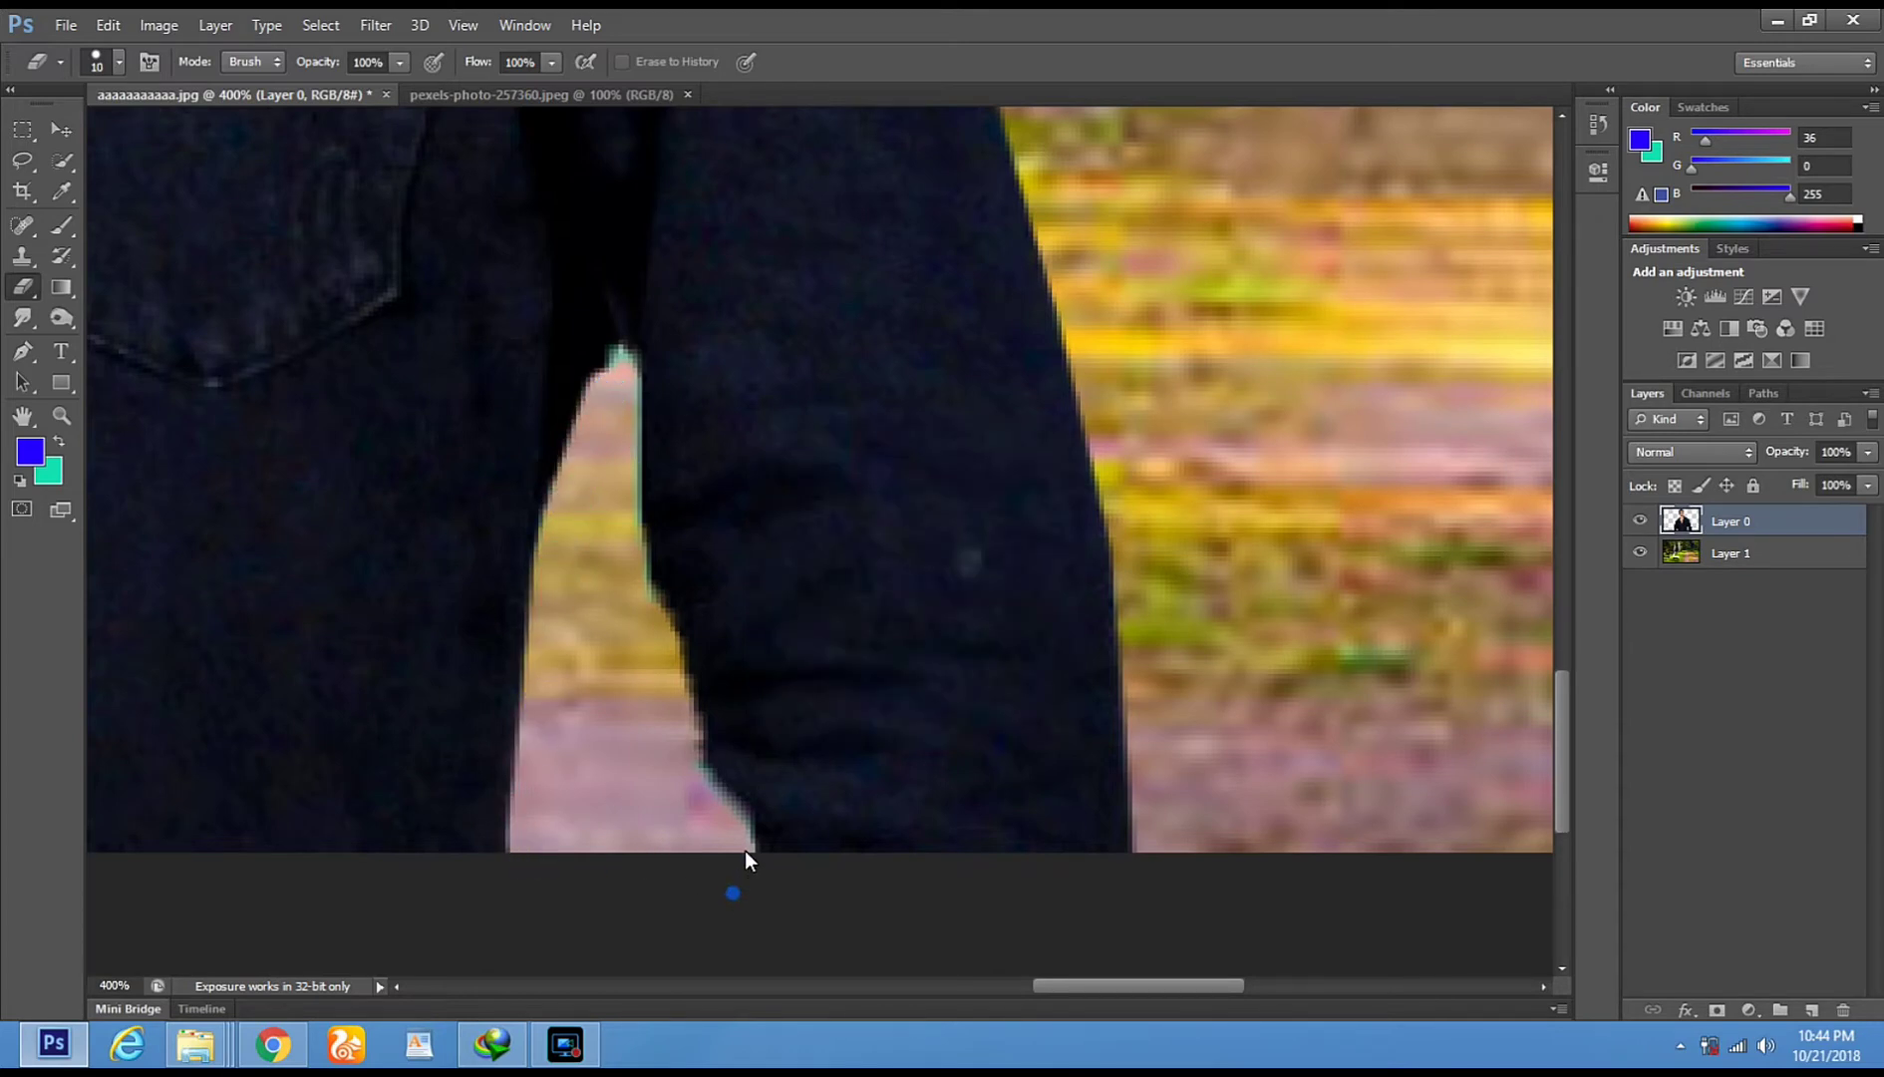
mouse_move(745, 850)
left_mouse_down()
mouse_move(683, 749)
mouse_move(687, 698)
mouse_move(635, 584)
mouse_move(620, 418)
left_mouse_up()
left_click_drag(643, 674, 694, 808)
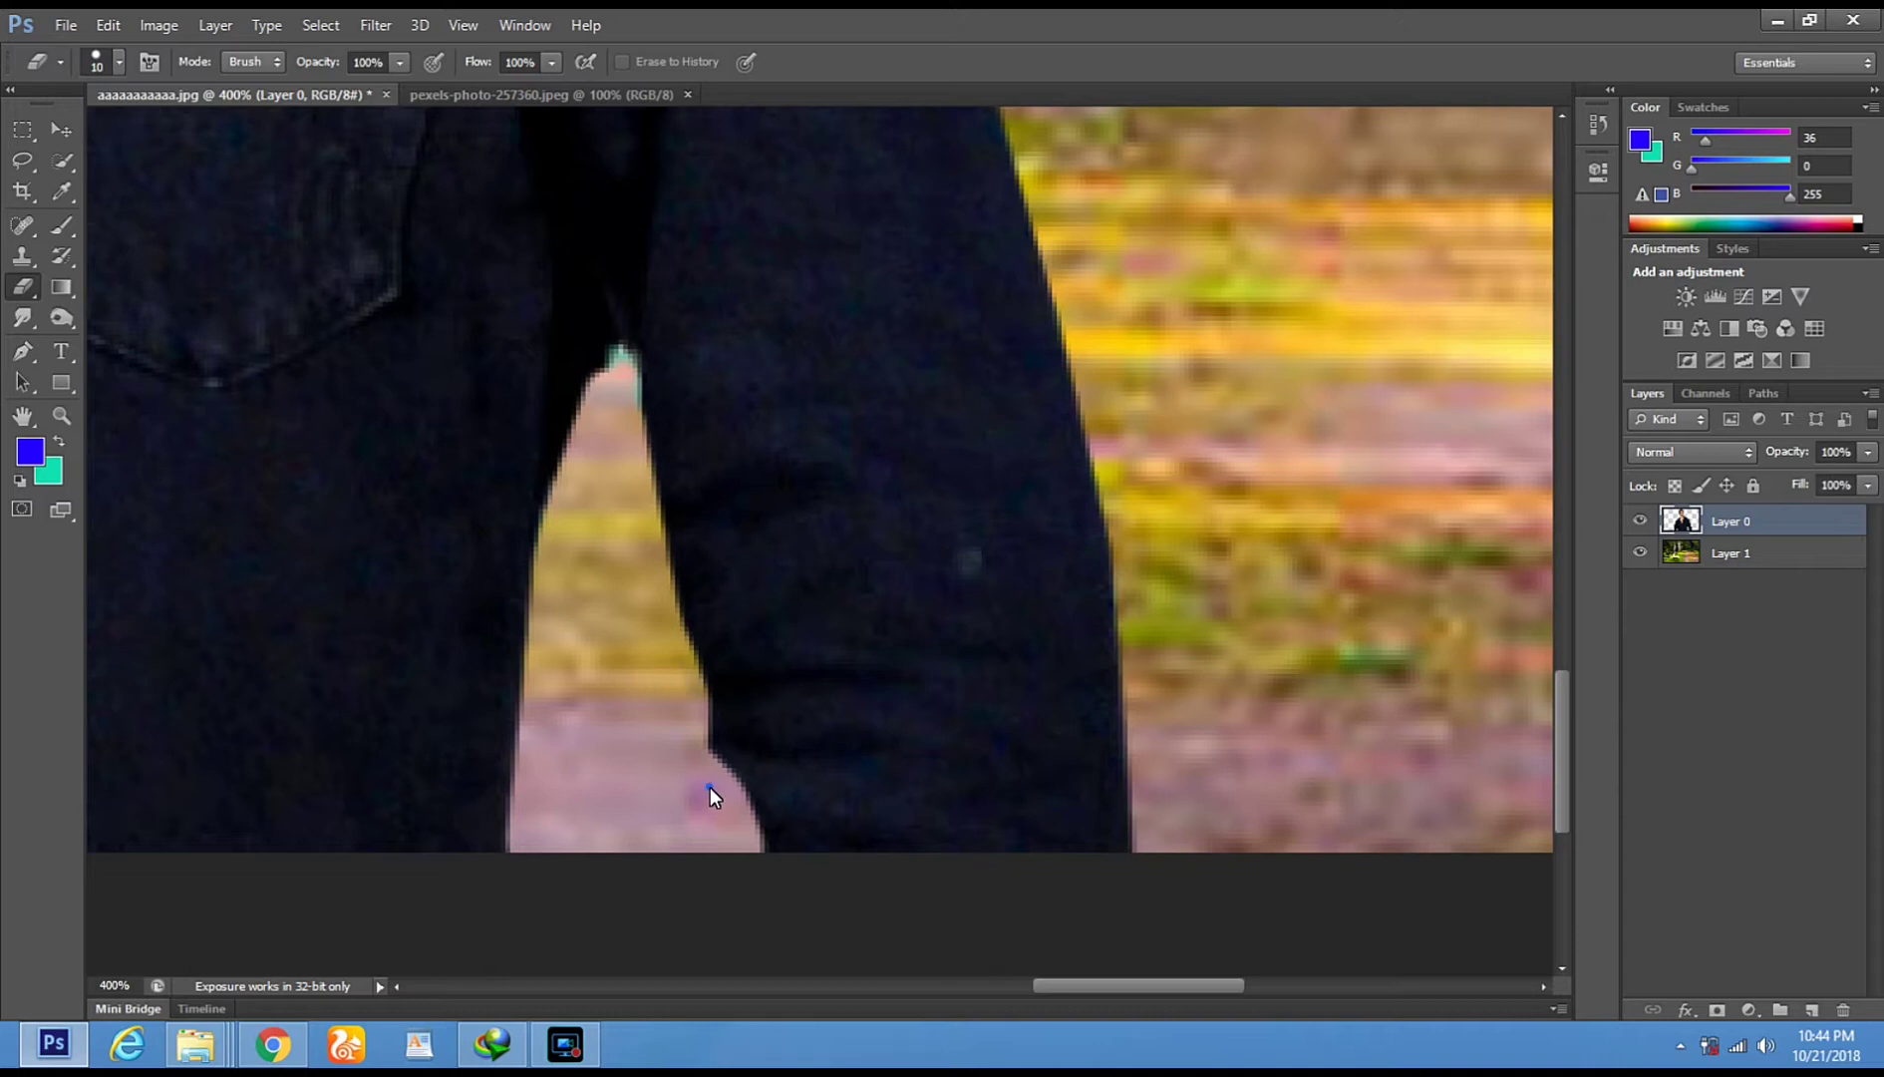
Erase the remaining green fringe at the tip of the gap between the right-side arm and the torso with a 5 px Eraser brush
left_click(60, 416)
left_click(635, 589, "alt")
left_click(880, 618, "alt")
left_click(1103, 837)
left_click(1103, 836)
left_click(1103, 834)
left_click(1103, 834)
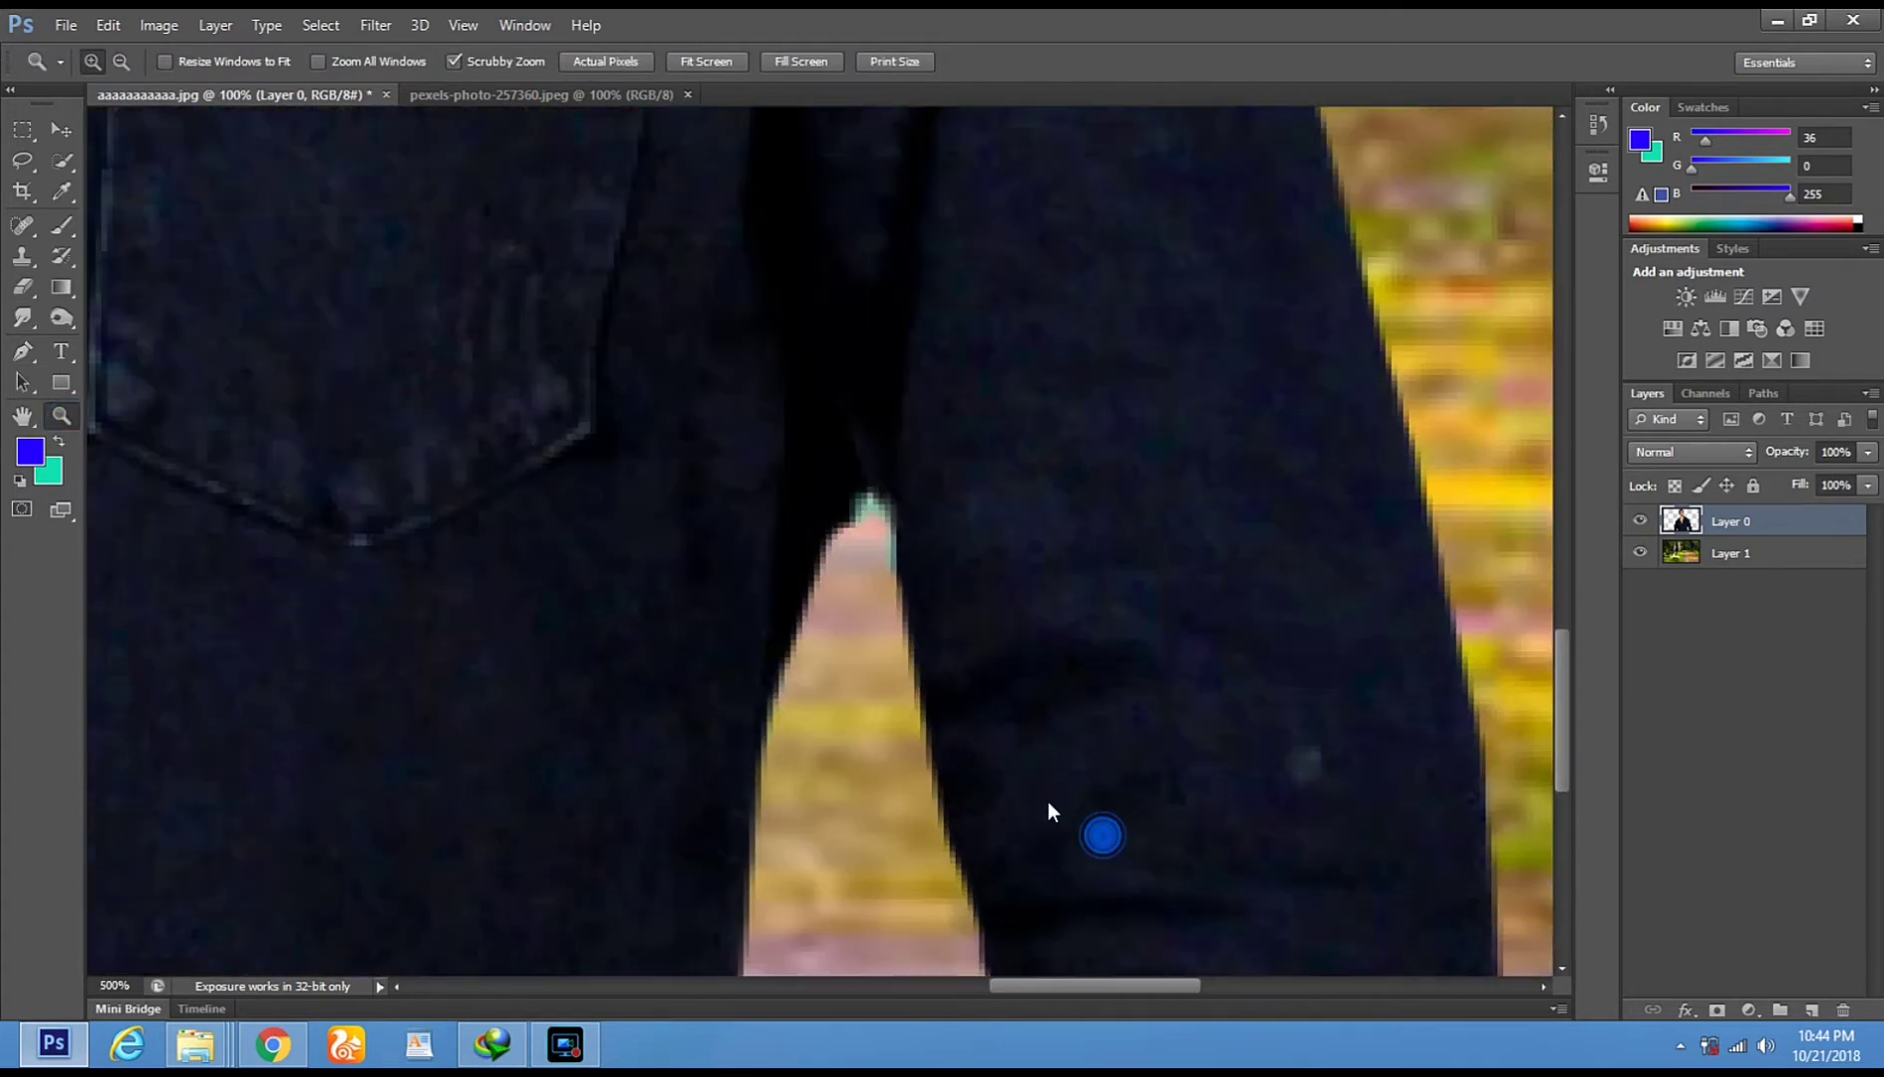
left_click(1047, 800)
left_click(21, 287)
right_click(1027, 687)
left_click_drag(1052, 729, 1047, 735)
left_click(787, 479)
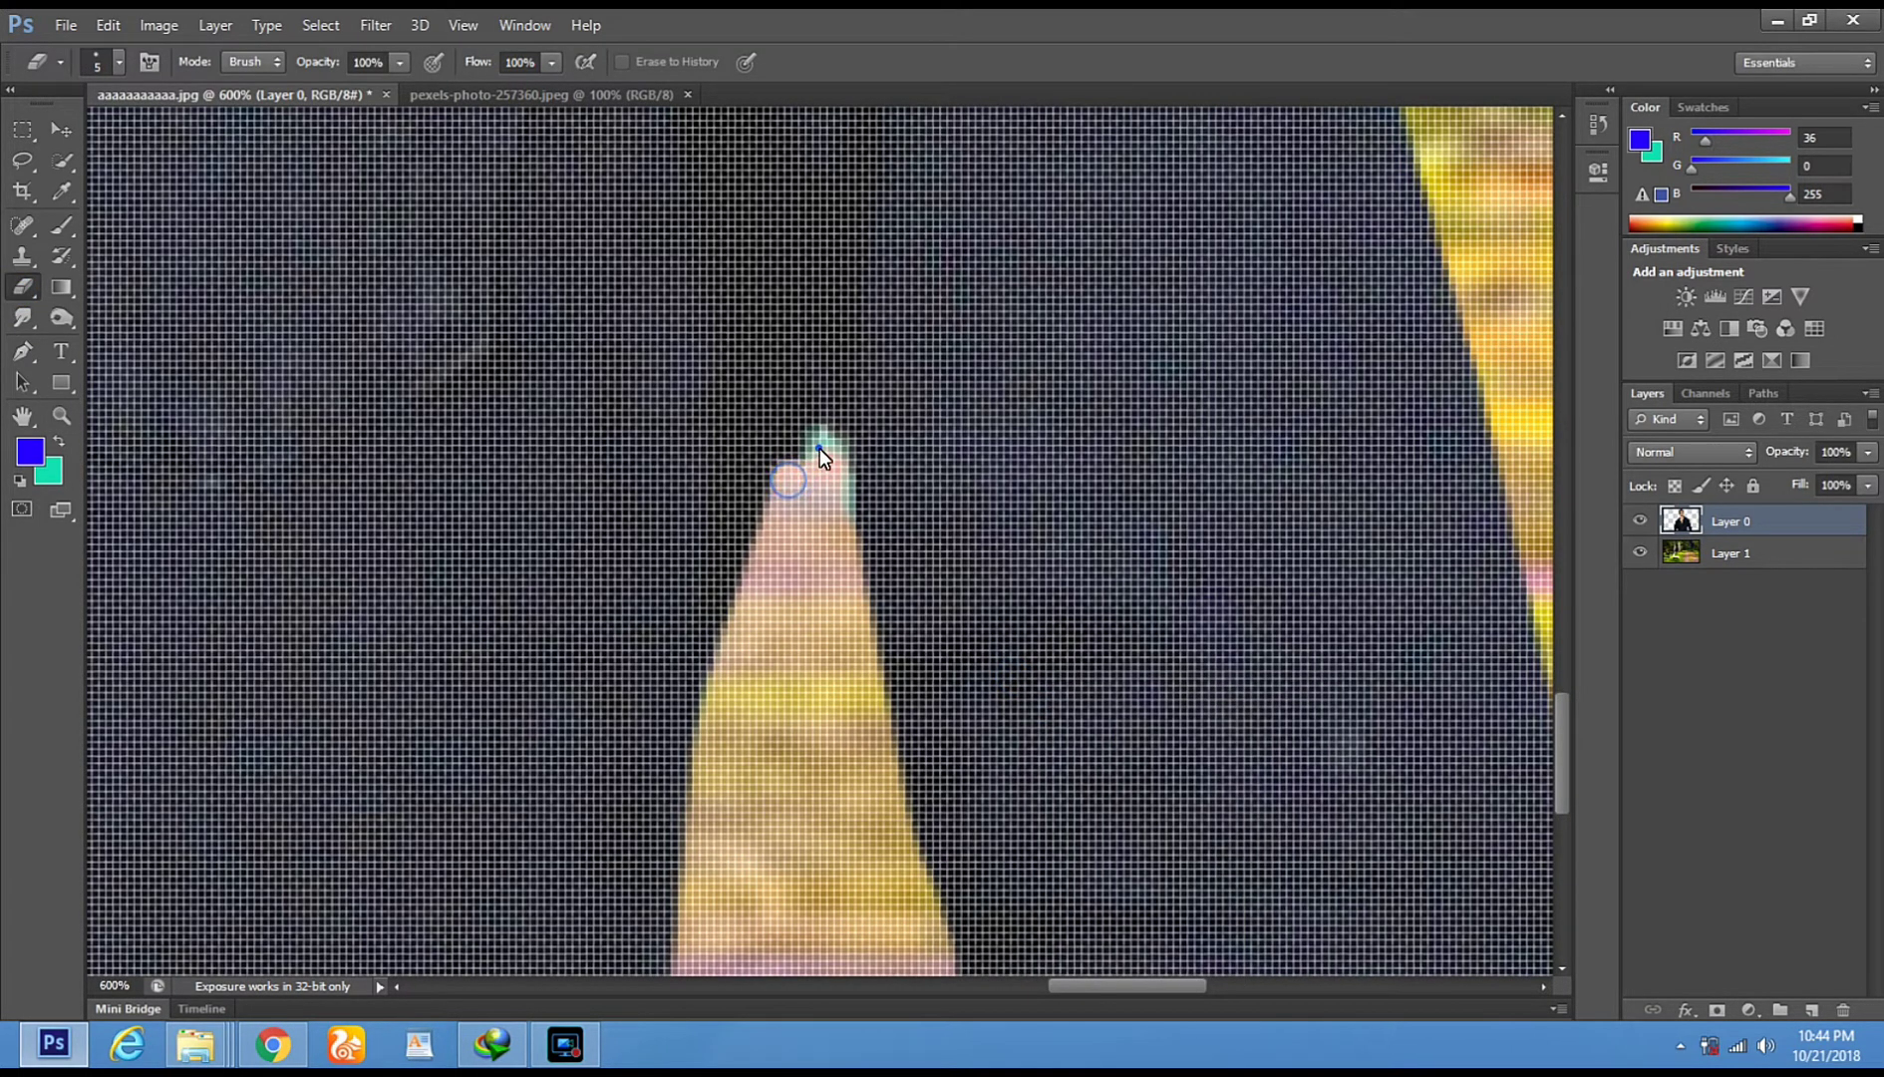
left_click(836, 518)
Erase the edges of the narrow gap between the left-side arm and the torso with the 5 px Eraser brush
key("z")
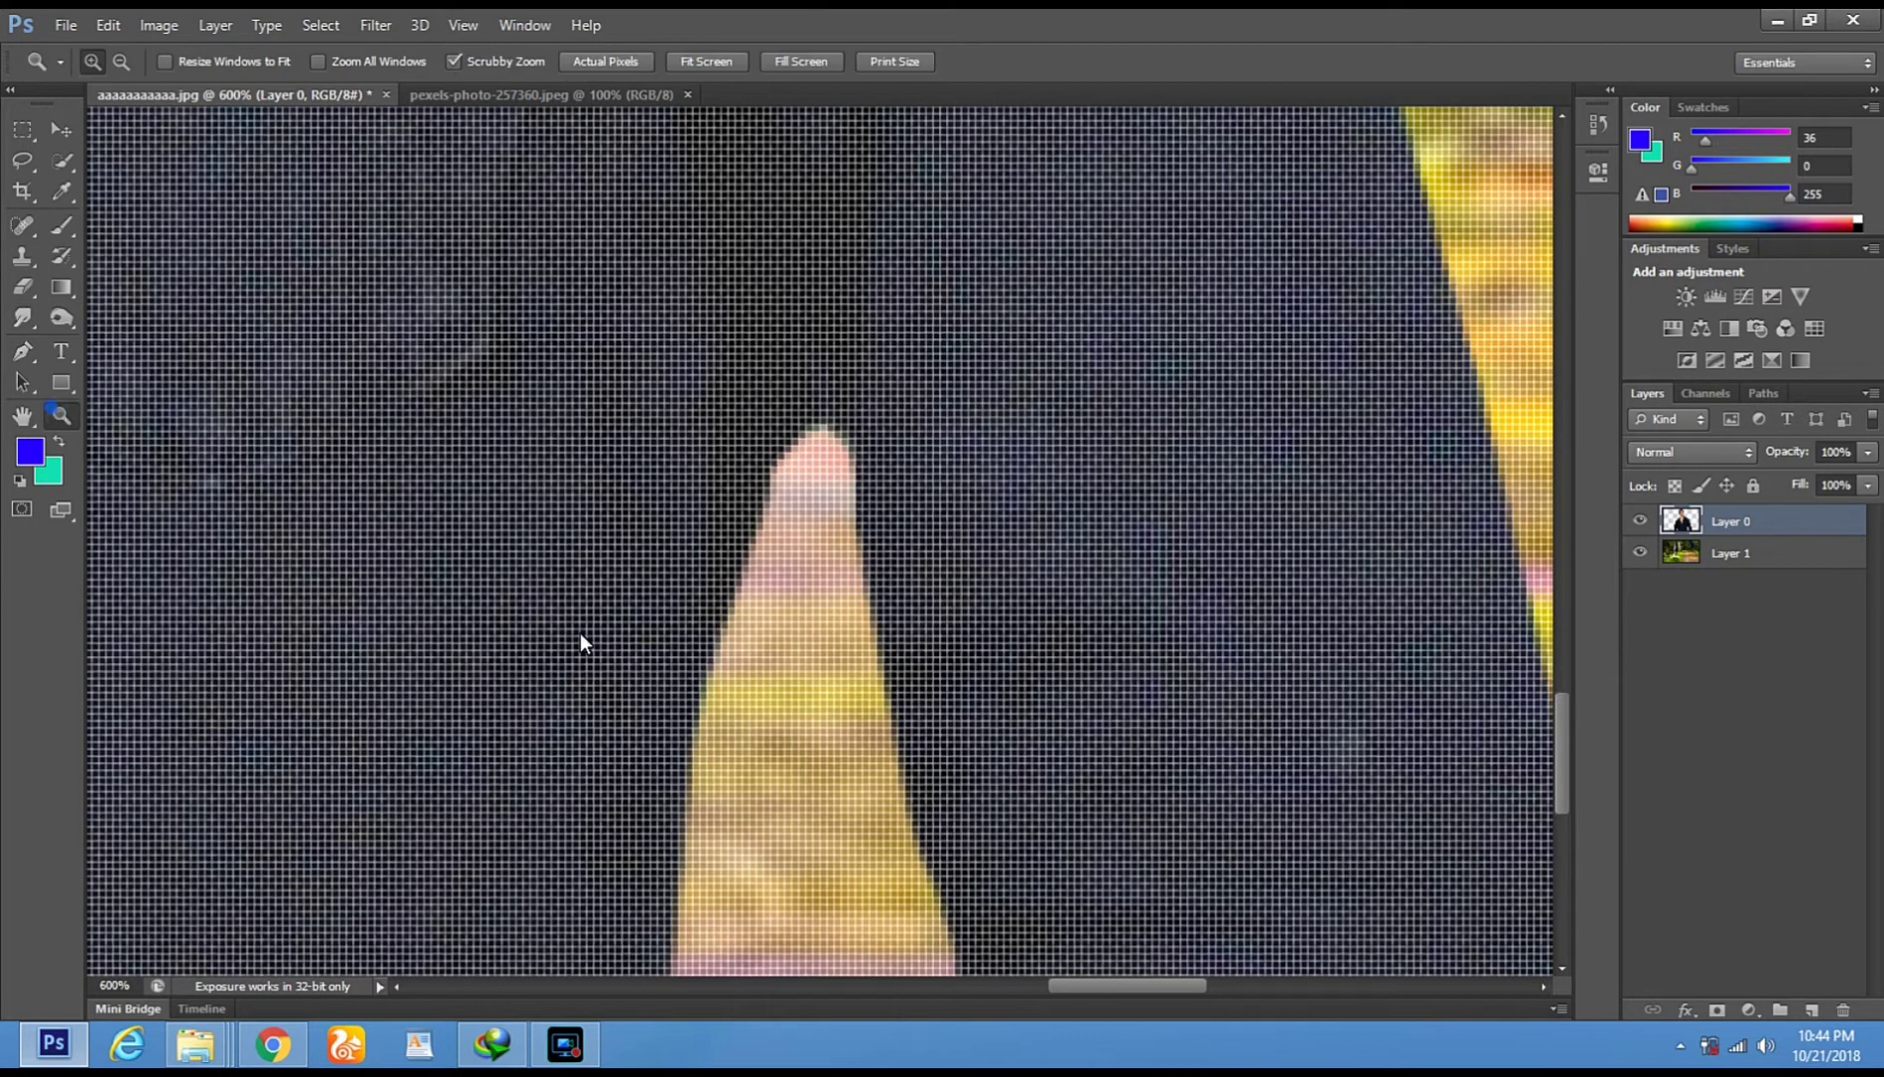
left_click(734, 674, "alt")
left_click(735, 674, "alt")
left_click(735, 675, "alt")
left_click(734, 675, "alt")
left_click(735, 675, "alt")
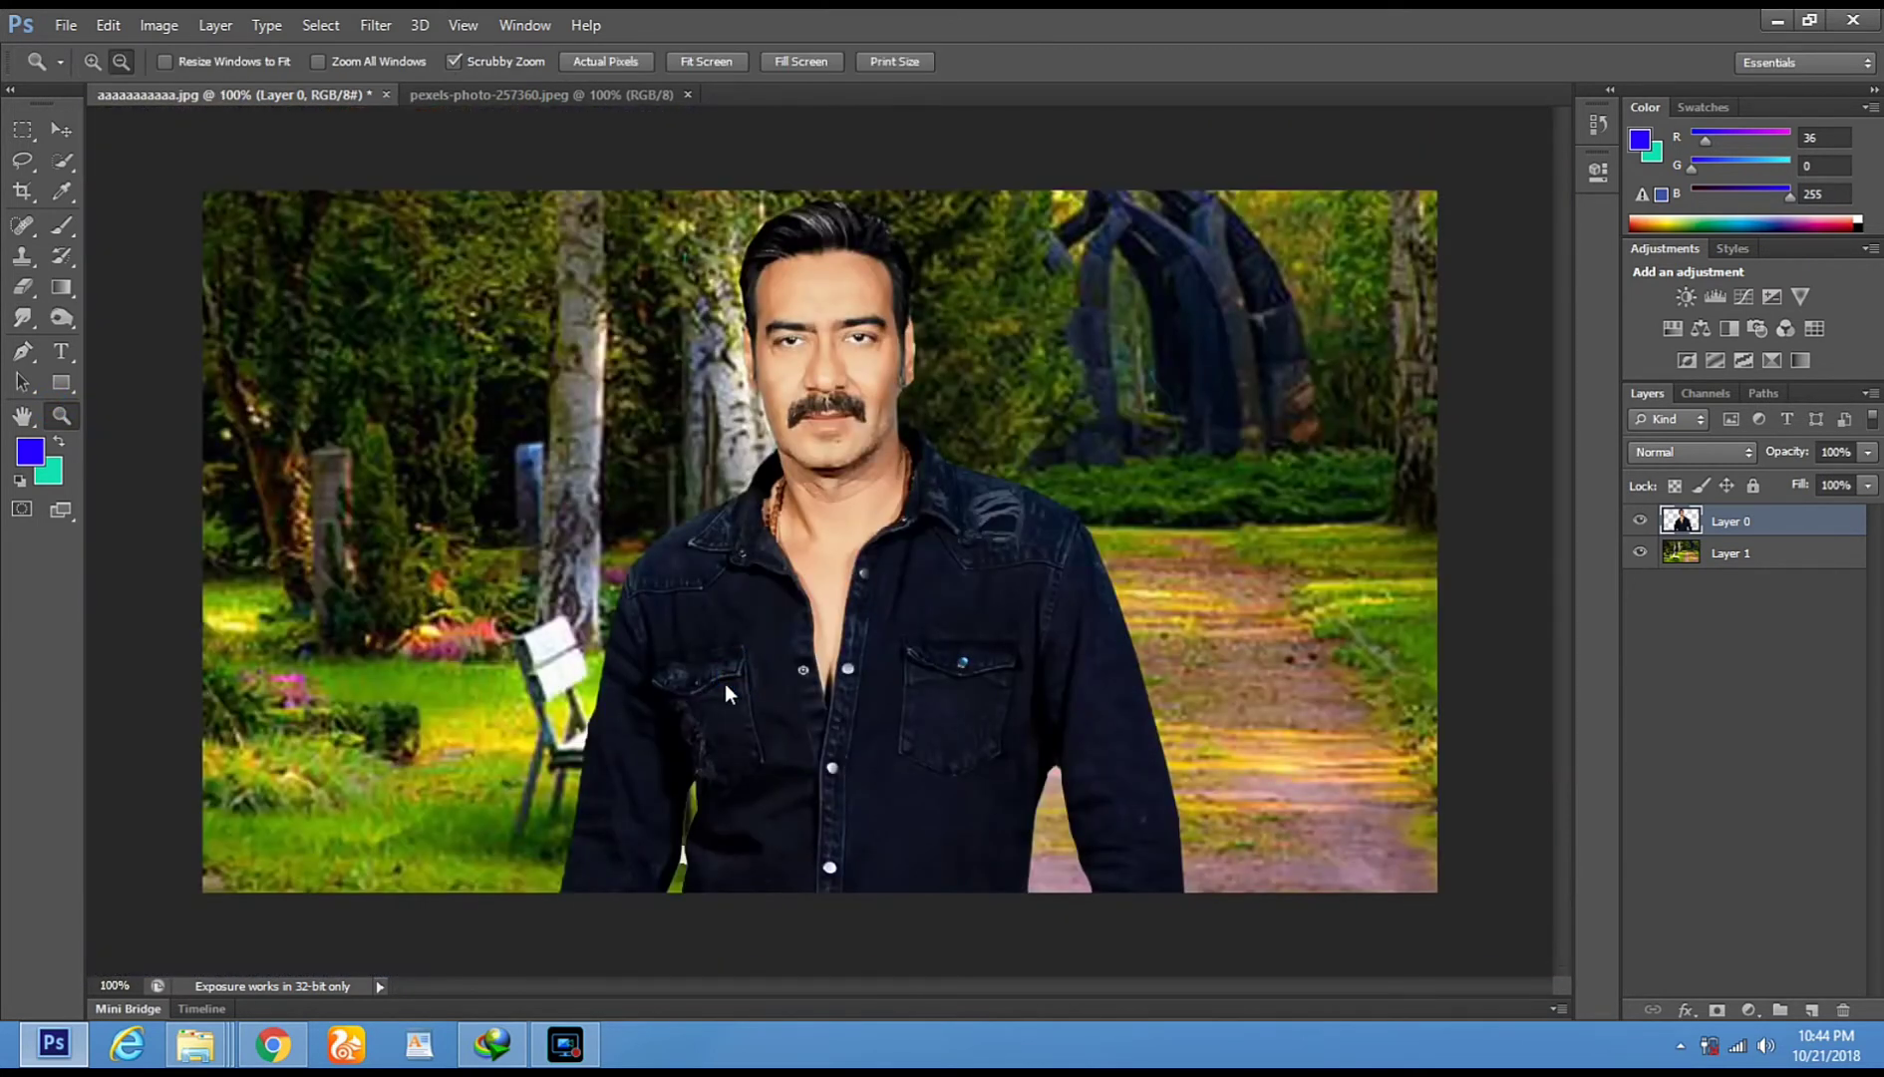
left_click(648, 866)
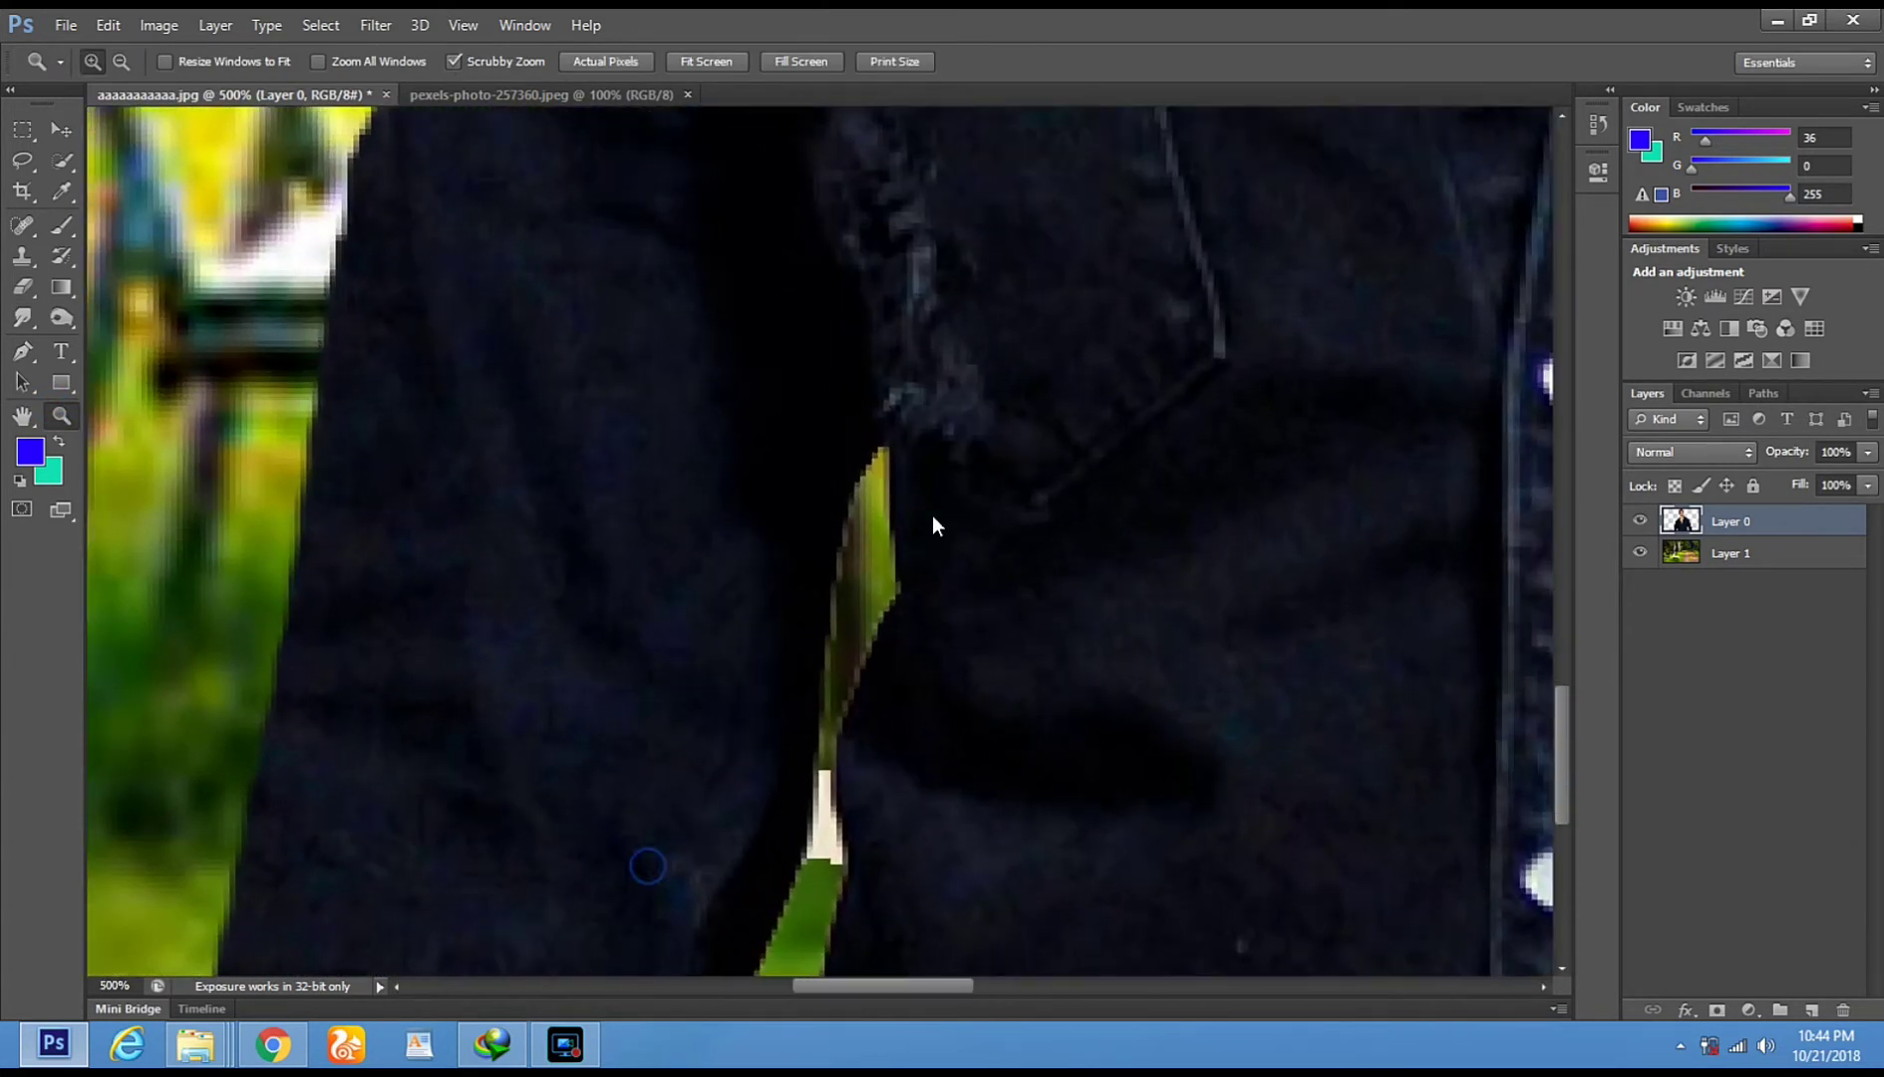
left_click(932, 513)
key("e")
right_click(1031, 635)
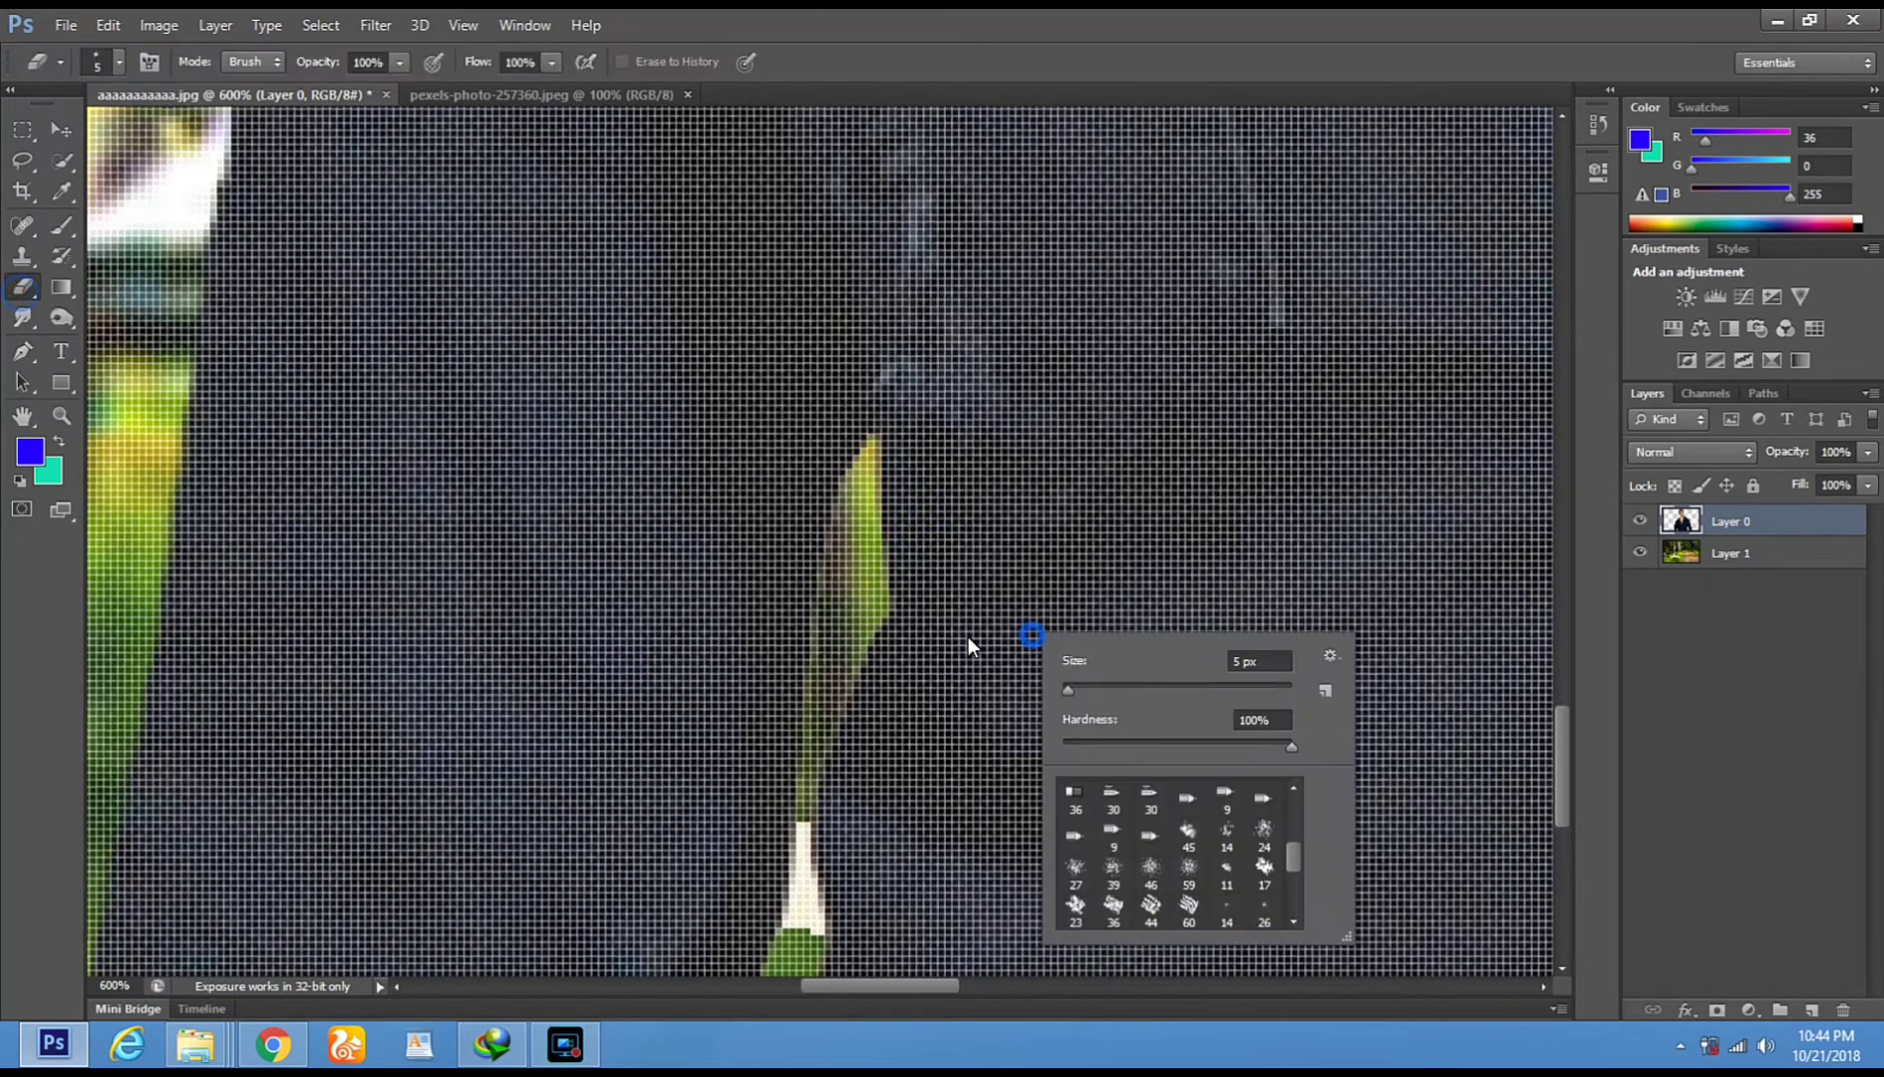
left_click(851, 488)
left_click(820, 622)
left_click(815, 707)
left_click(827, 717)
left_click(854, 643)
left_click(868, 595)
left_click(872, 477)
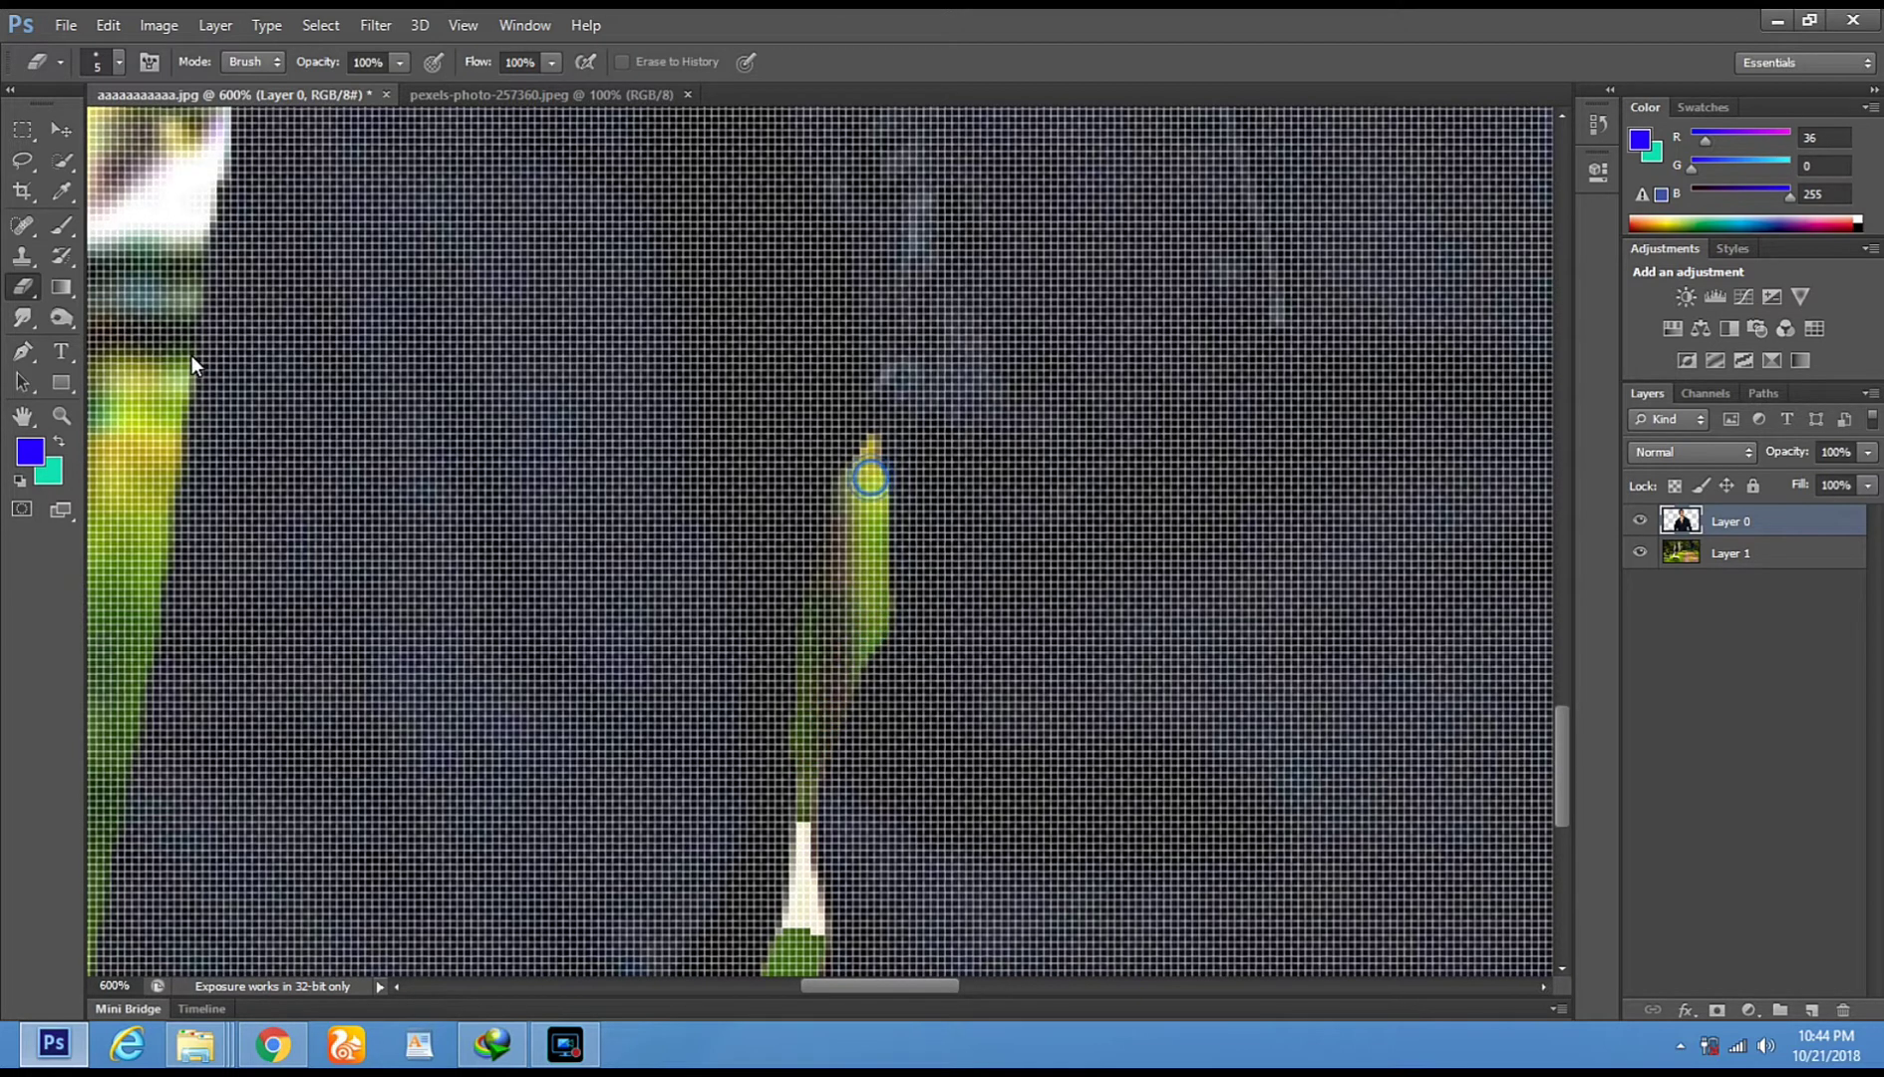
Brighten the forest background layer with a Curves adjustment that maps input 100 to output 156
left_click(61, 416)
left_click(370, 503, "alt")
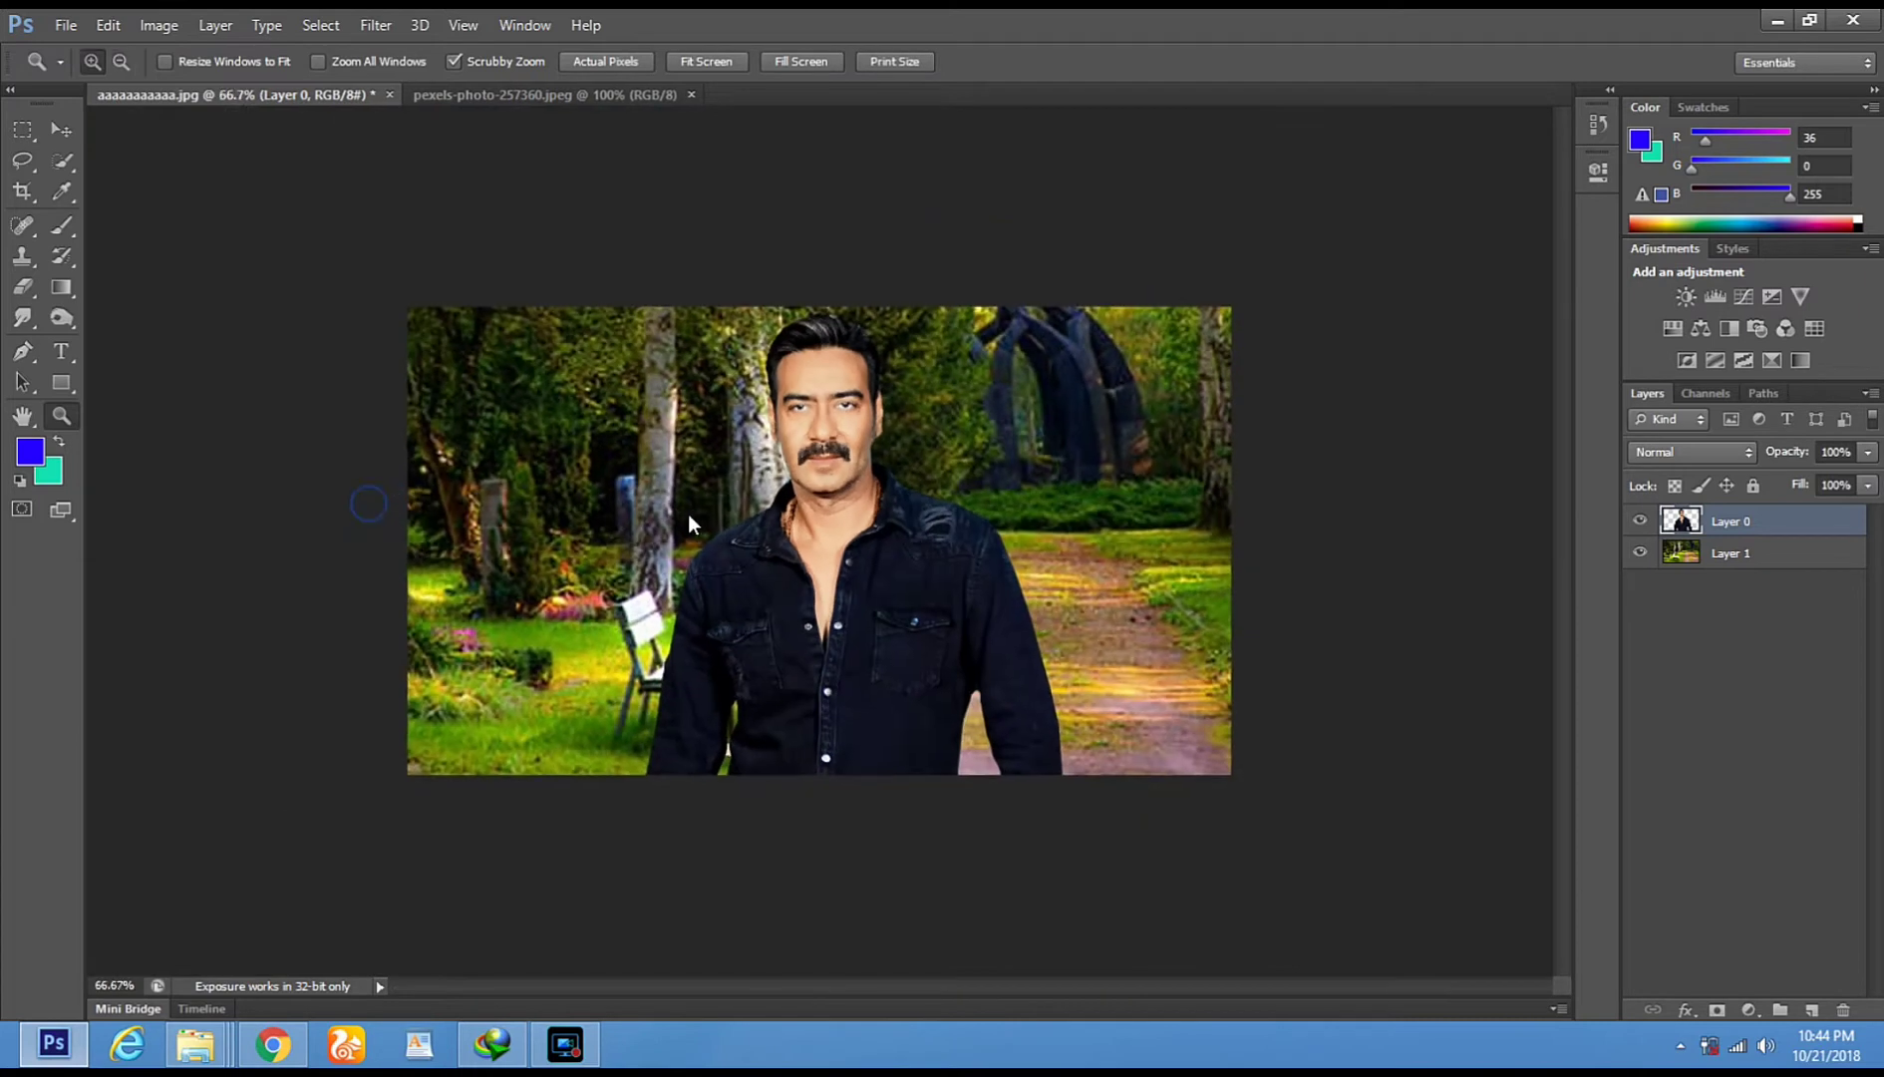
left_click(693, 513)
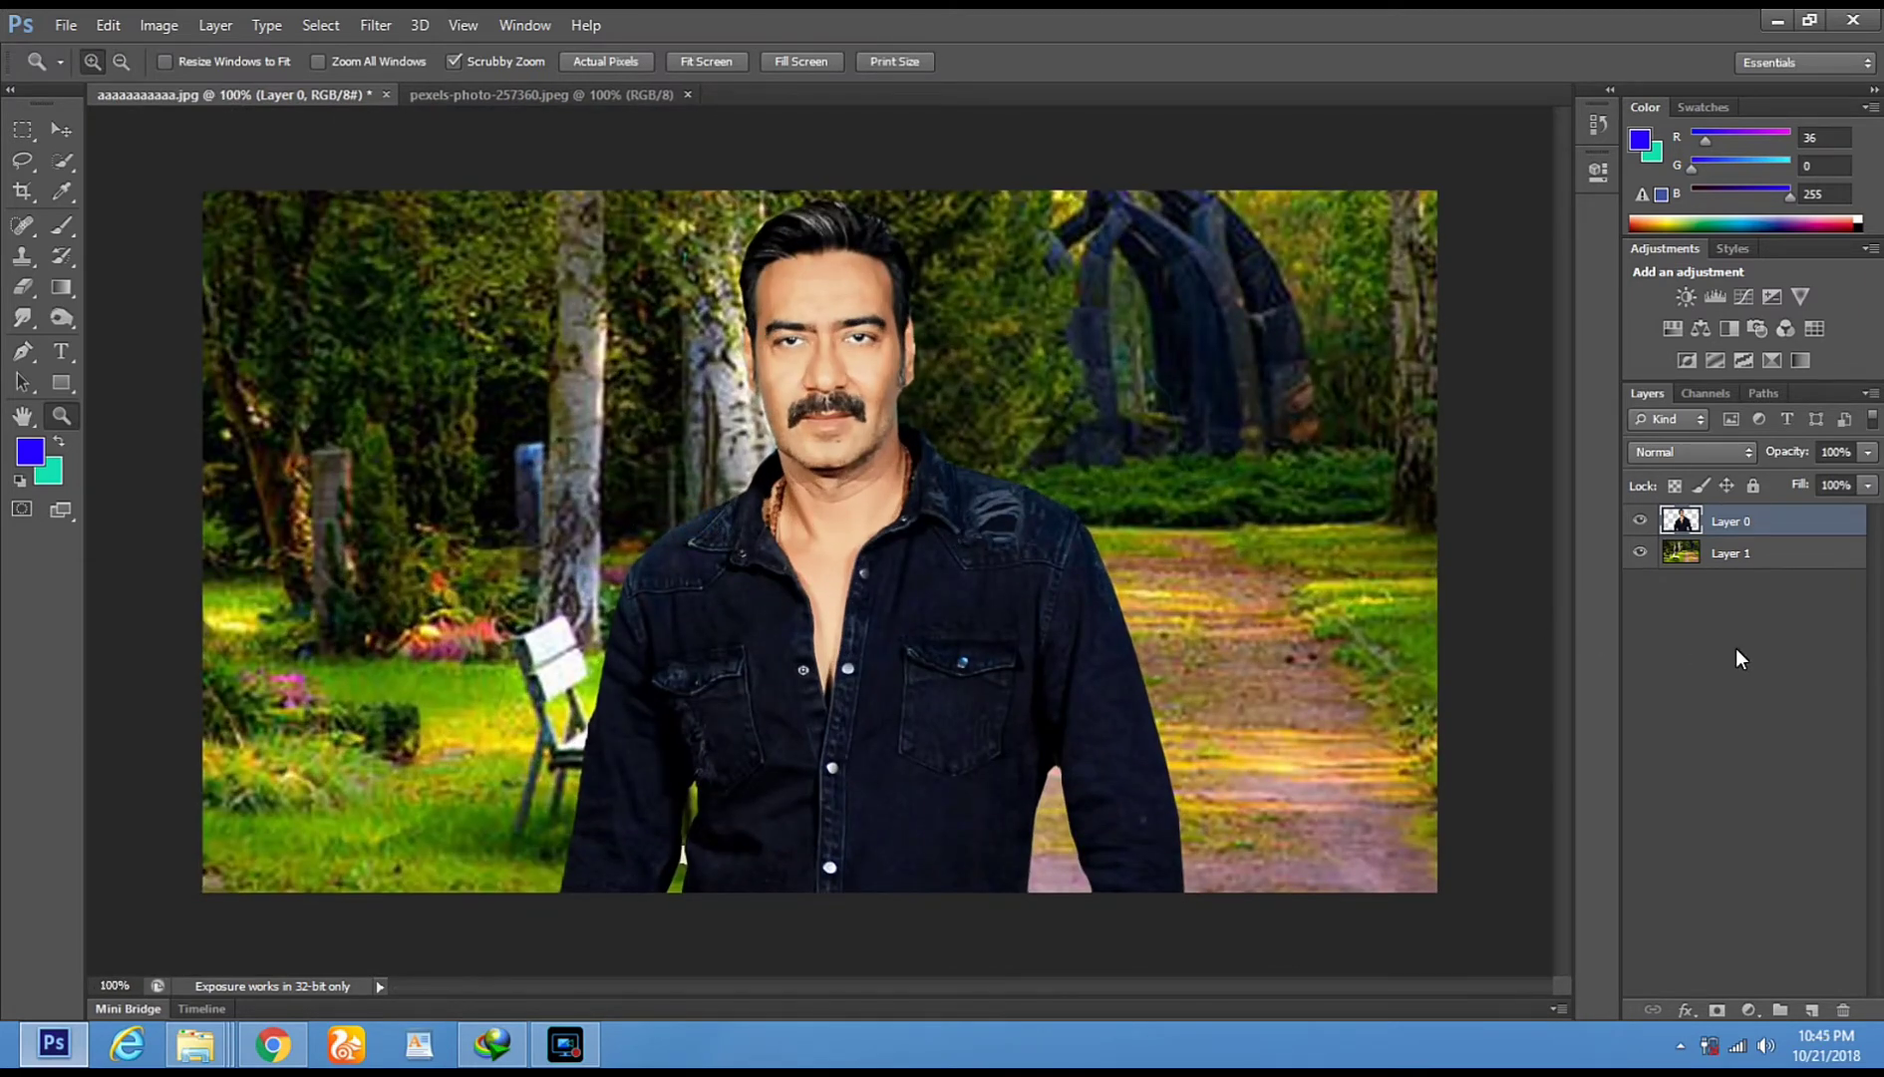
left_click(1729, 564)
left_click(156, 26)
mouse_move(209, 84)
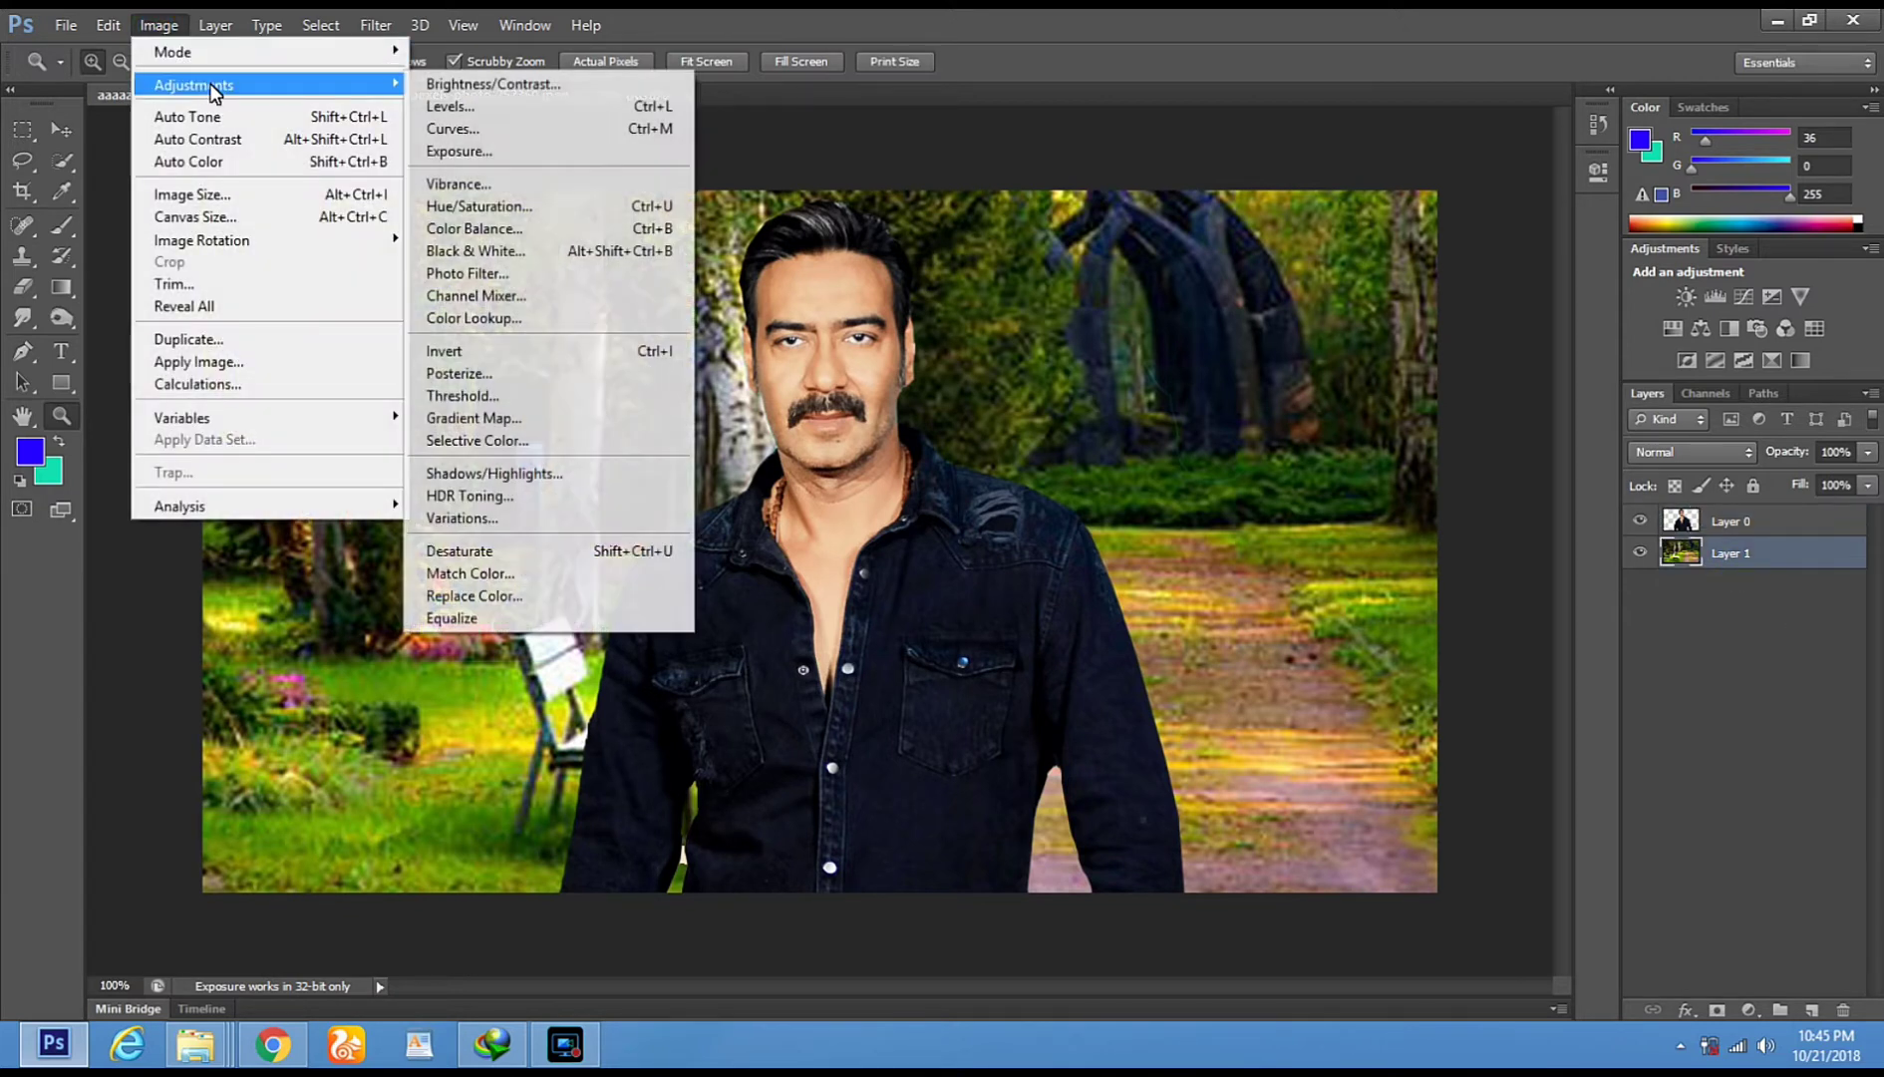
left_click(650, 131)
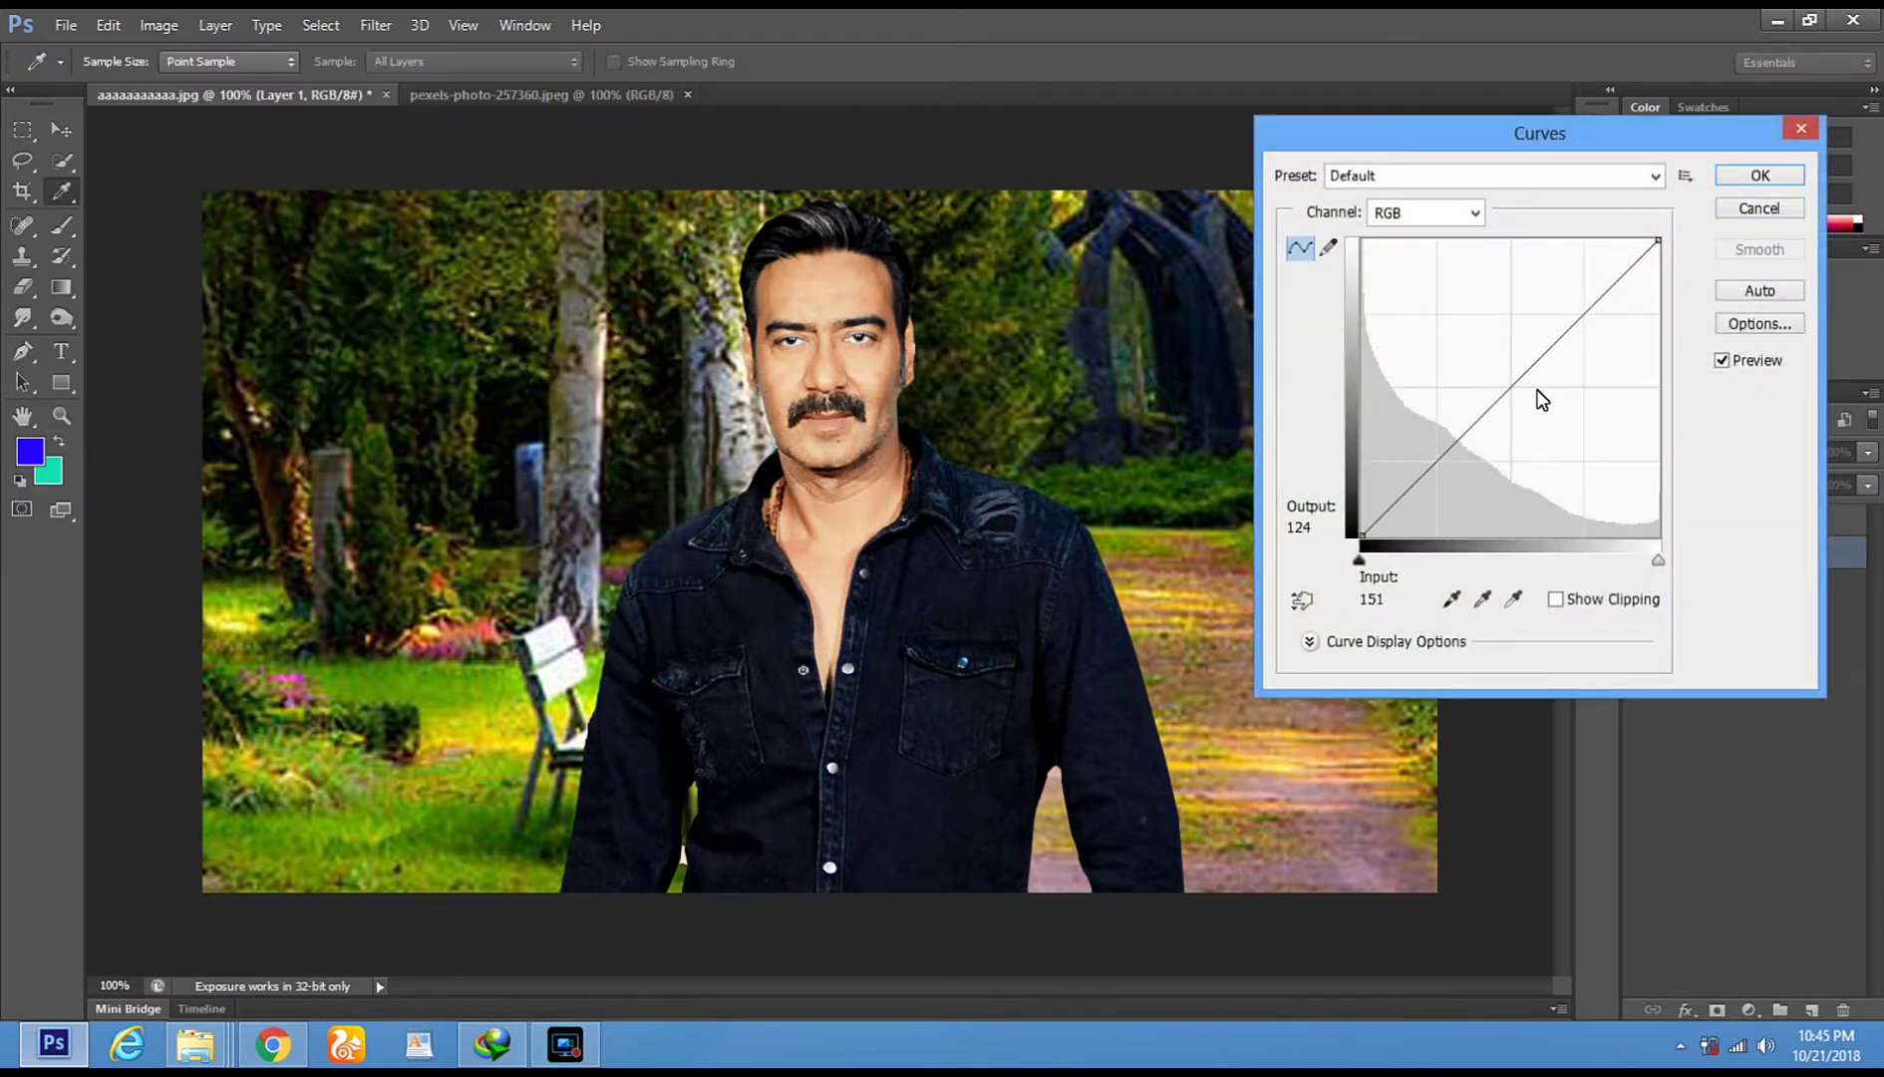
left_click_drag(1520, 376, 1477, 354)
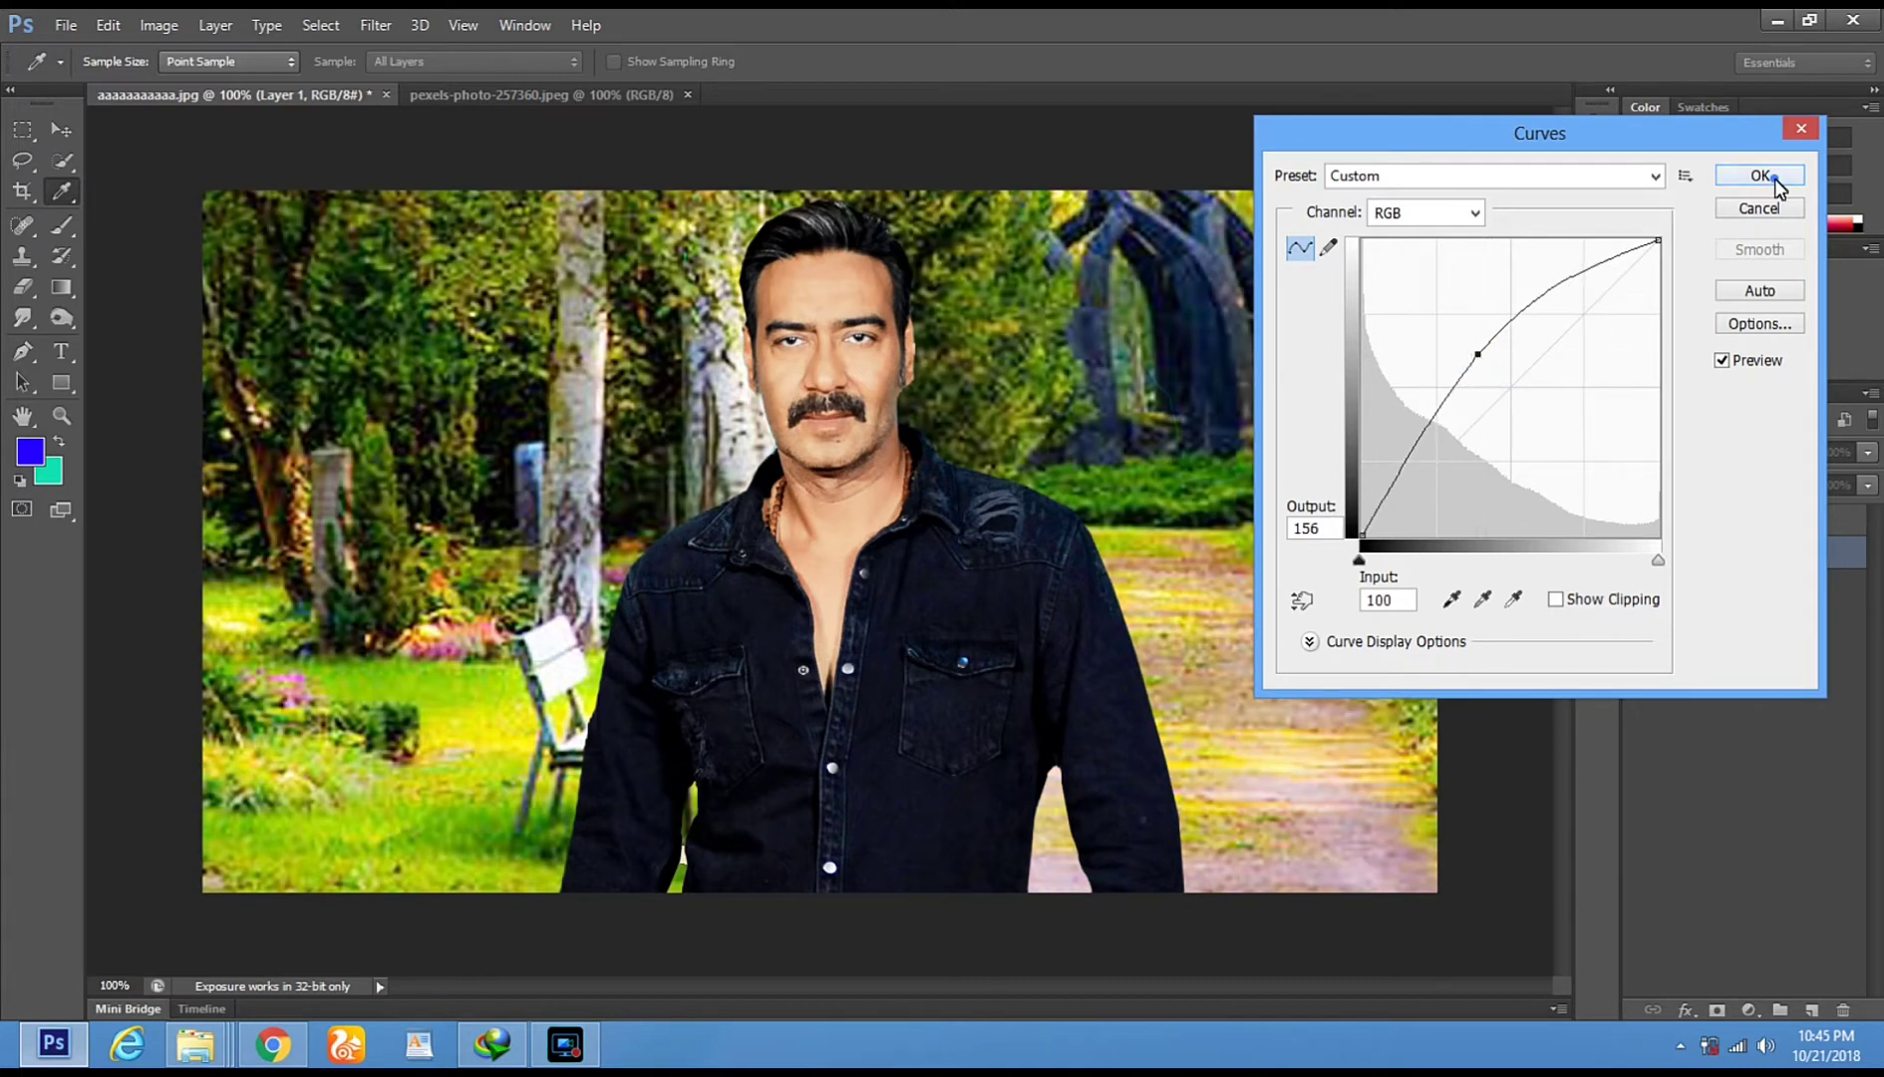
left_click(1762, 175)
left_click(1728, 520)
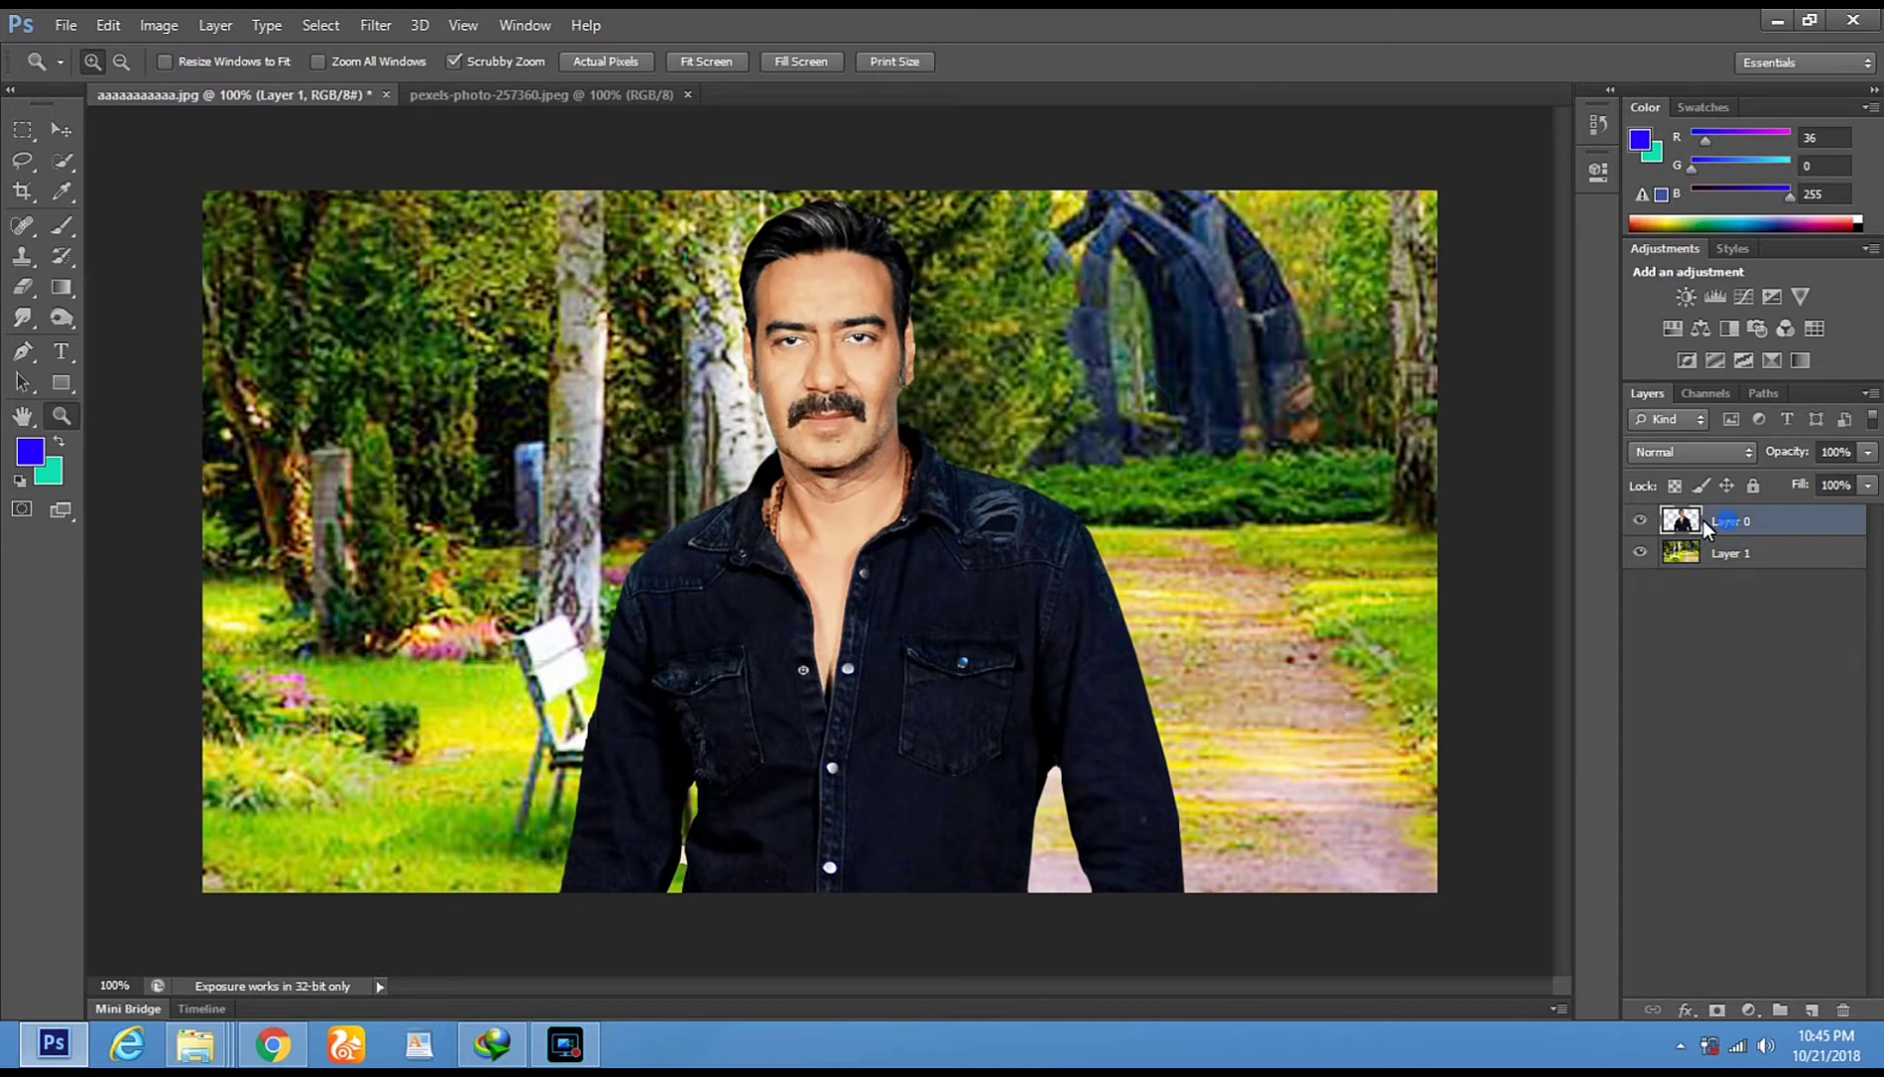
left_click(23, 287)
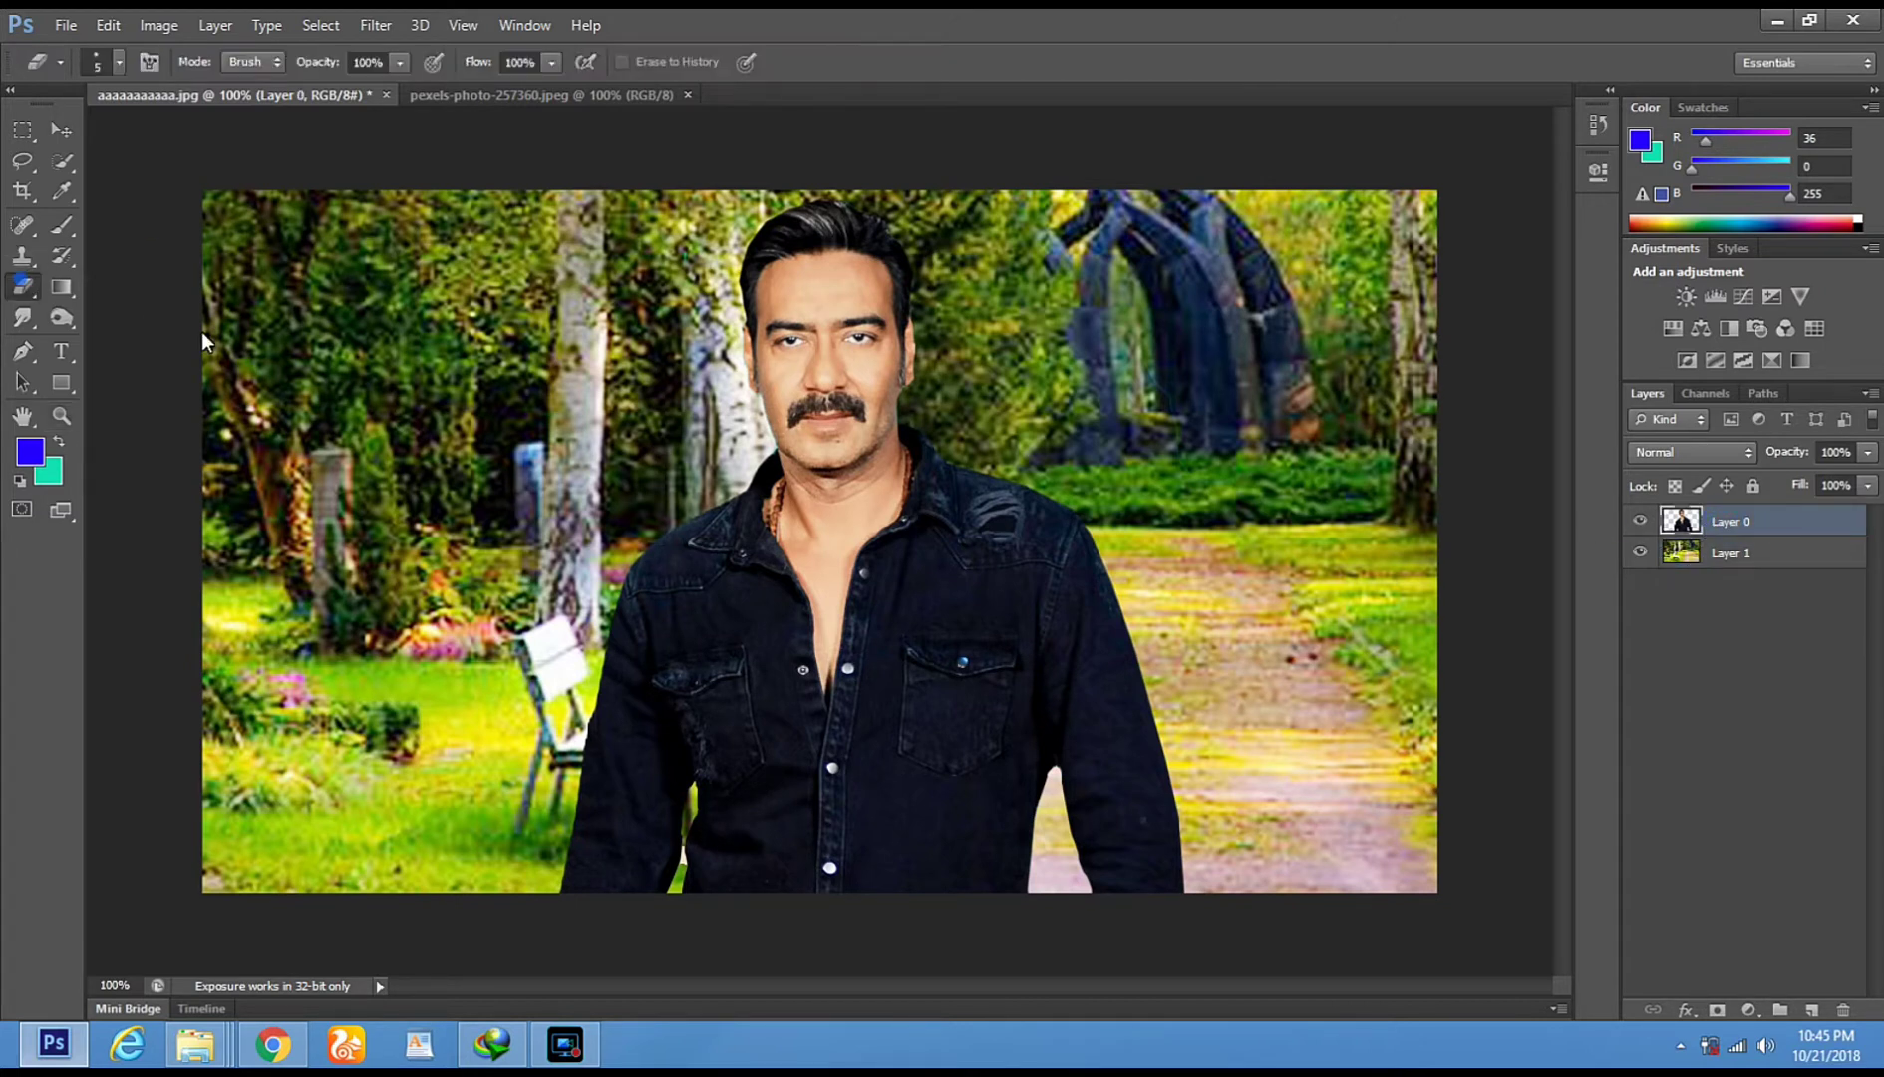
right_click(912, 552)
left_click_drag(992, 605, 1018, 606)
left_click(1177, 401)
left_click(610, 253)
Turn off the display of transform controls for the Move tool
left_click(60, 131)
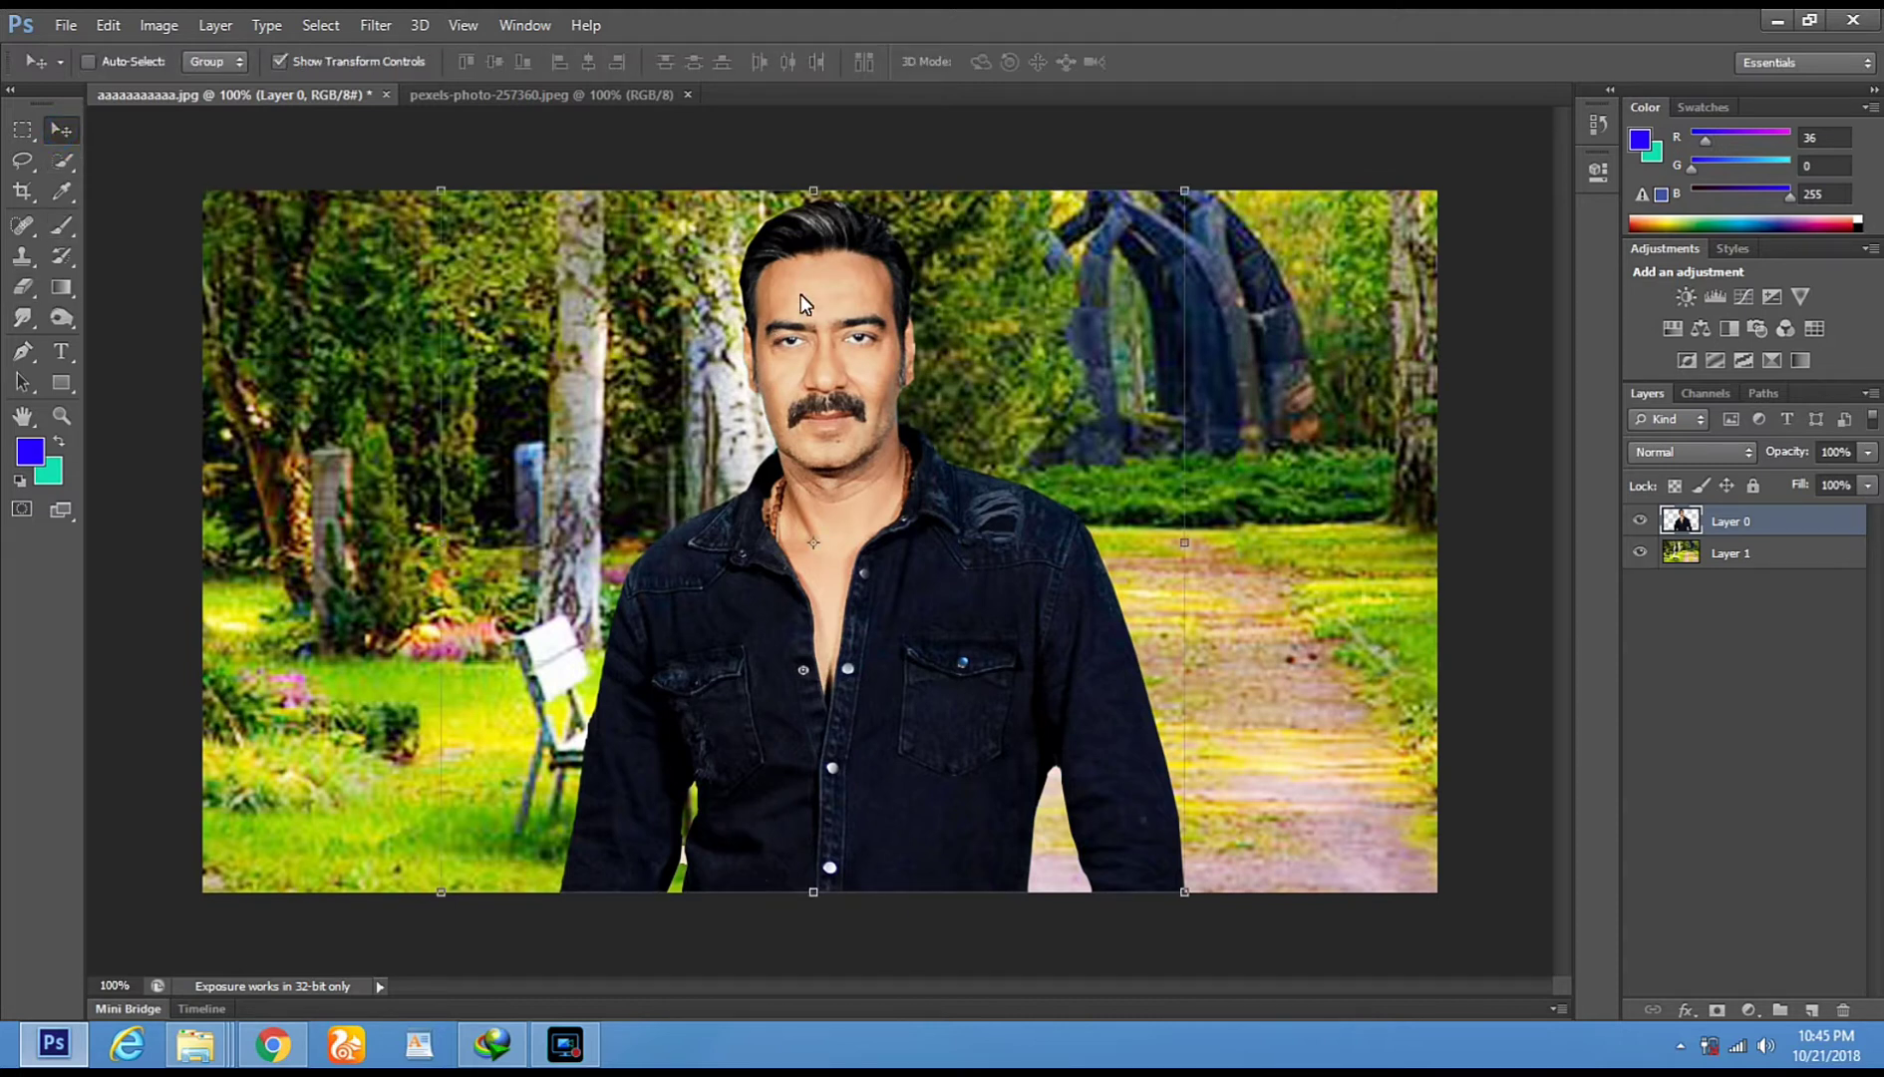
left_click(279, 61)
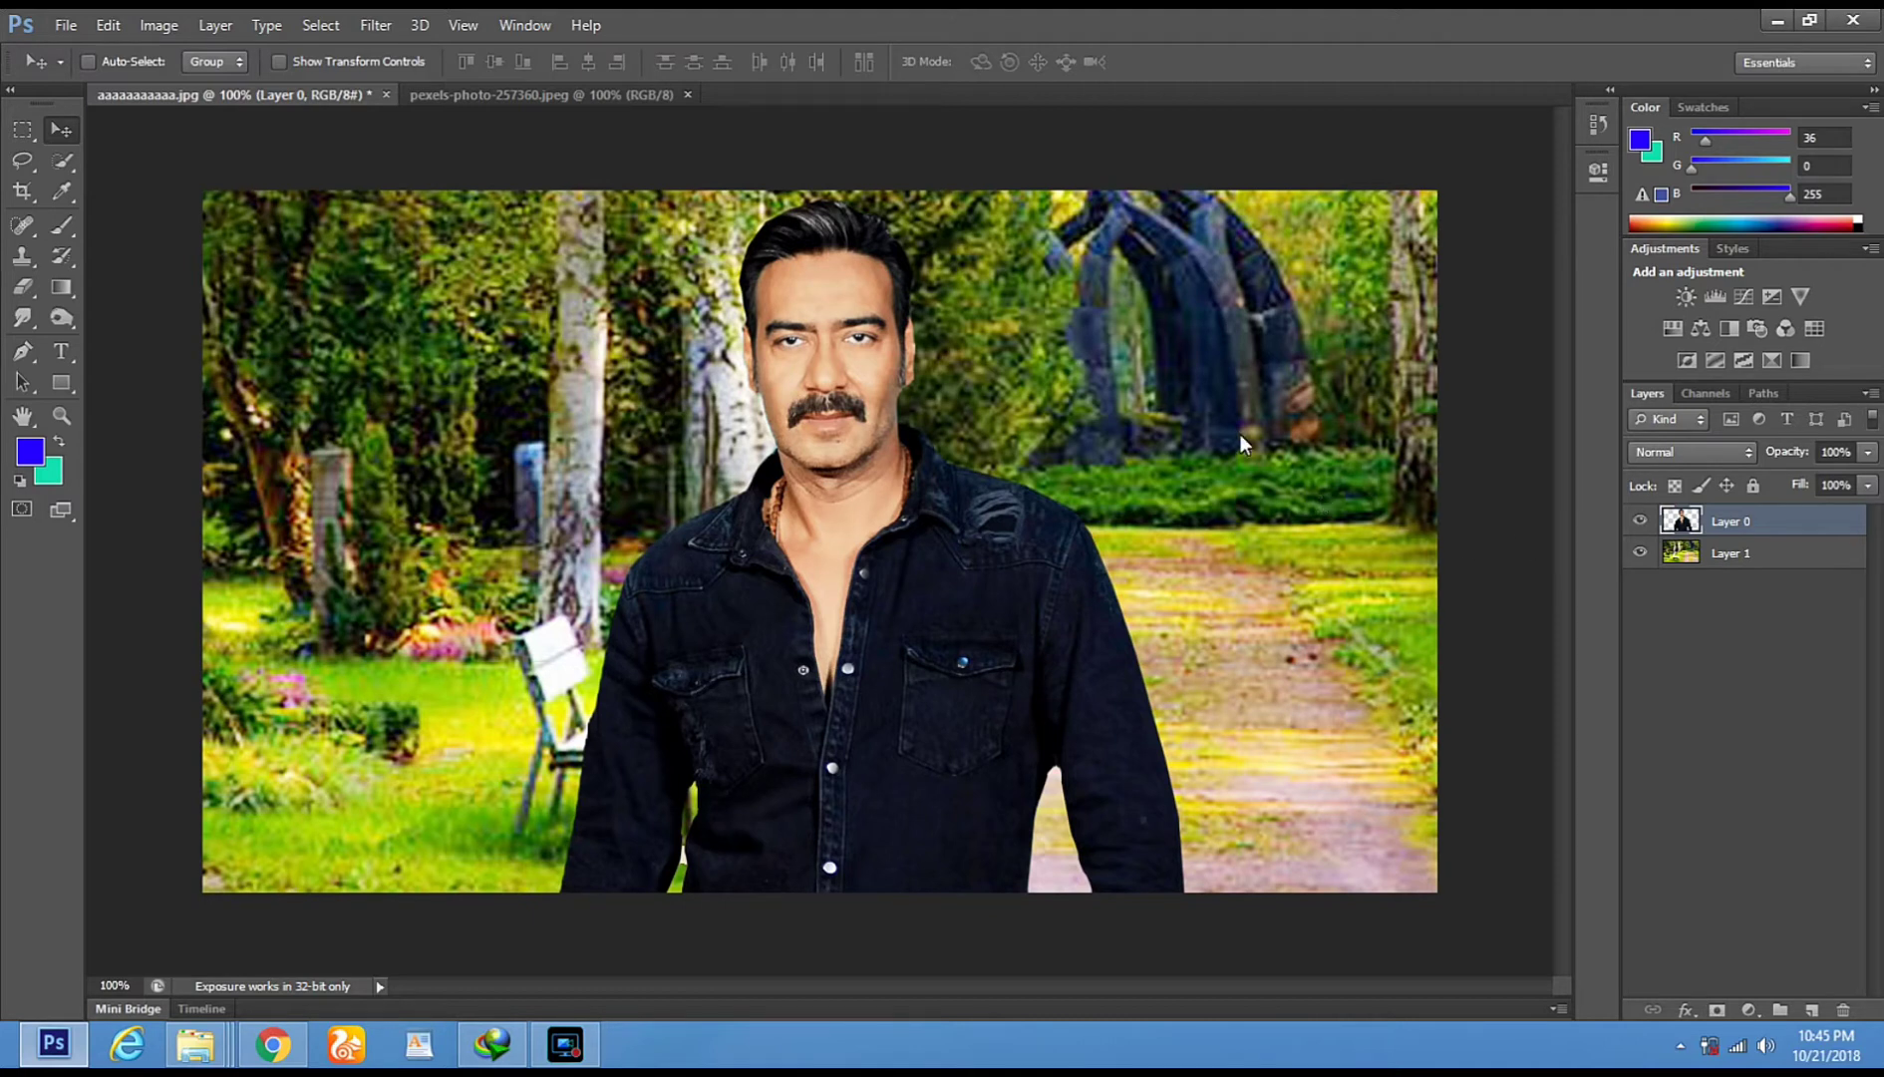
right_click(1107, 411)
left_click(1176, 446)
Apply a Gaussian Blur with a radius of 2.1 pixels to the forest background layer
left_click(1705, 553)
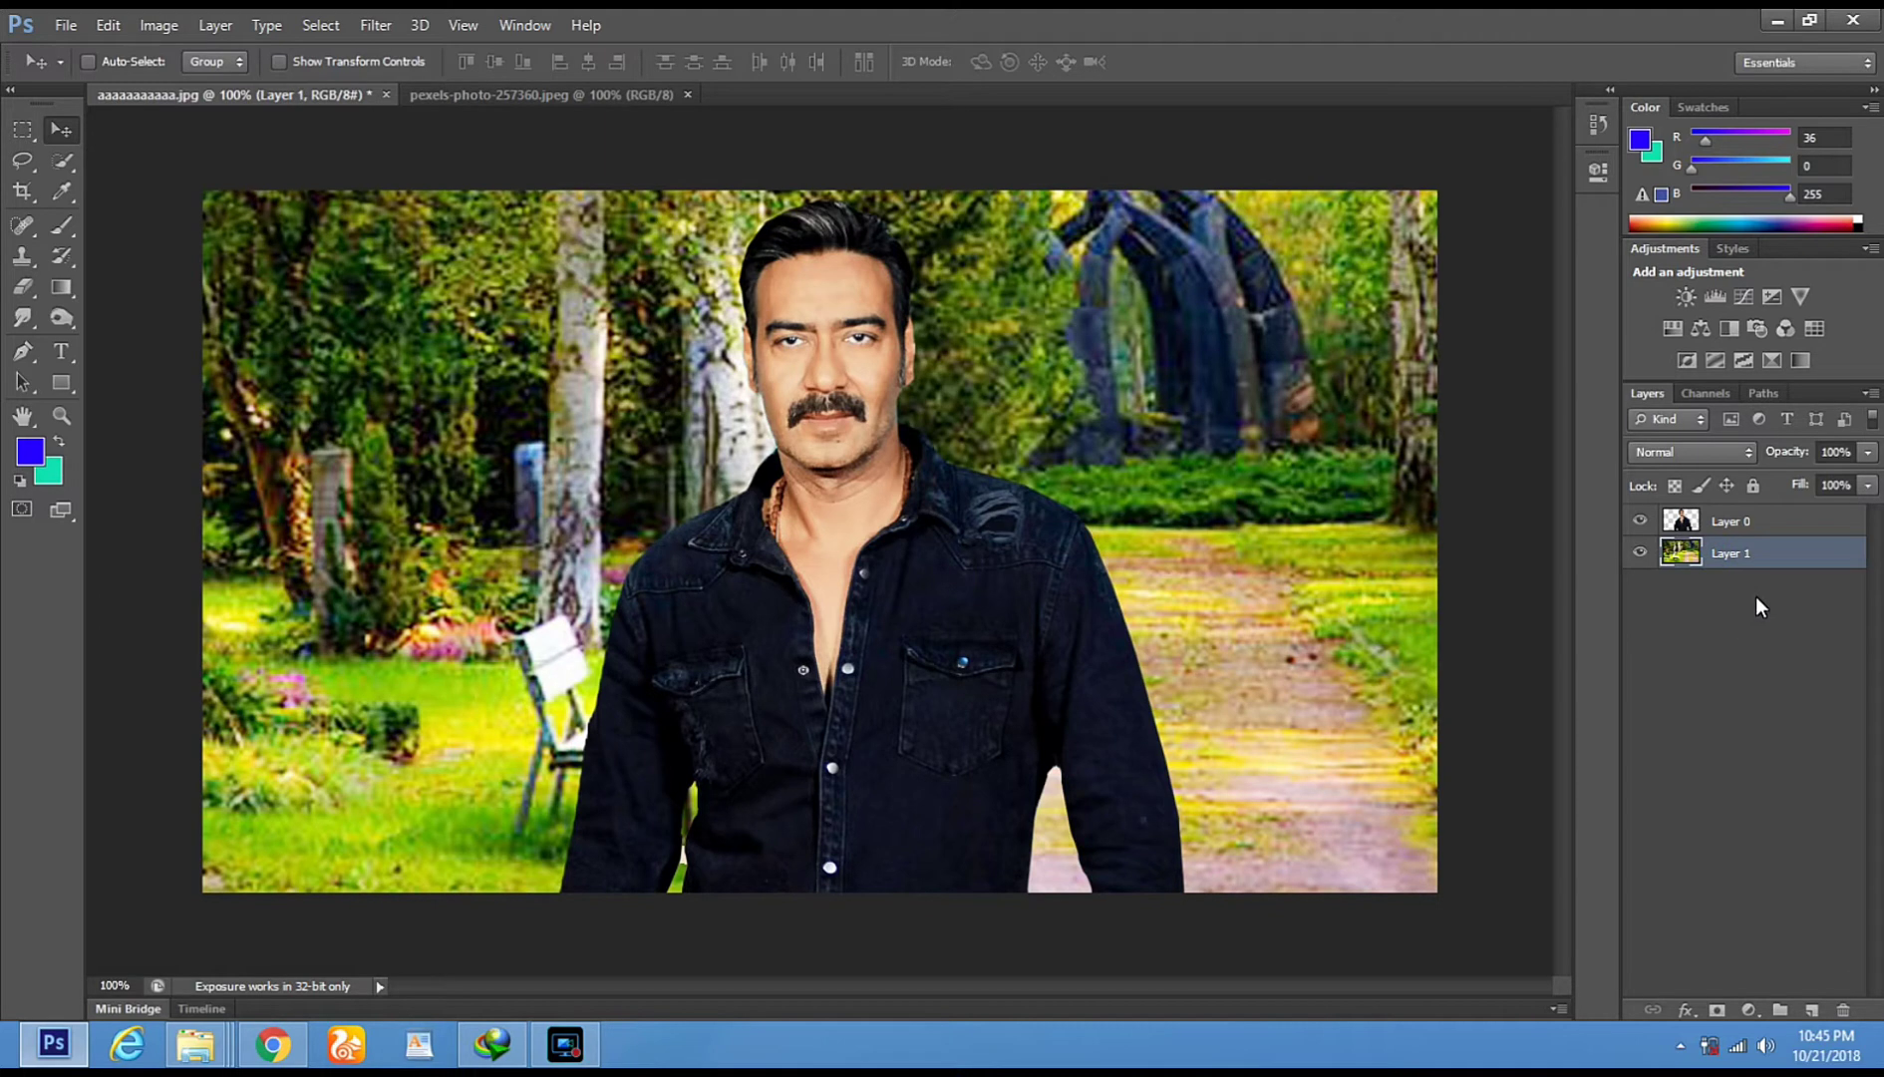
left_click(159, 25)
mouse_move(197, 85)
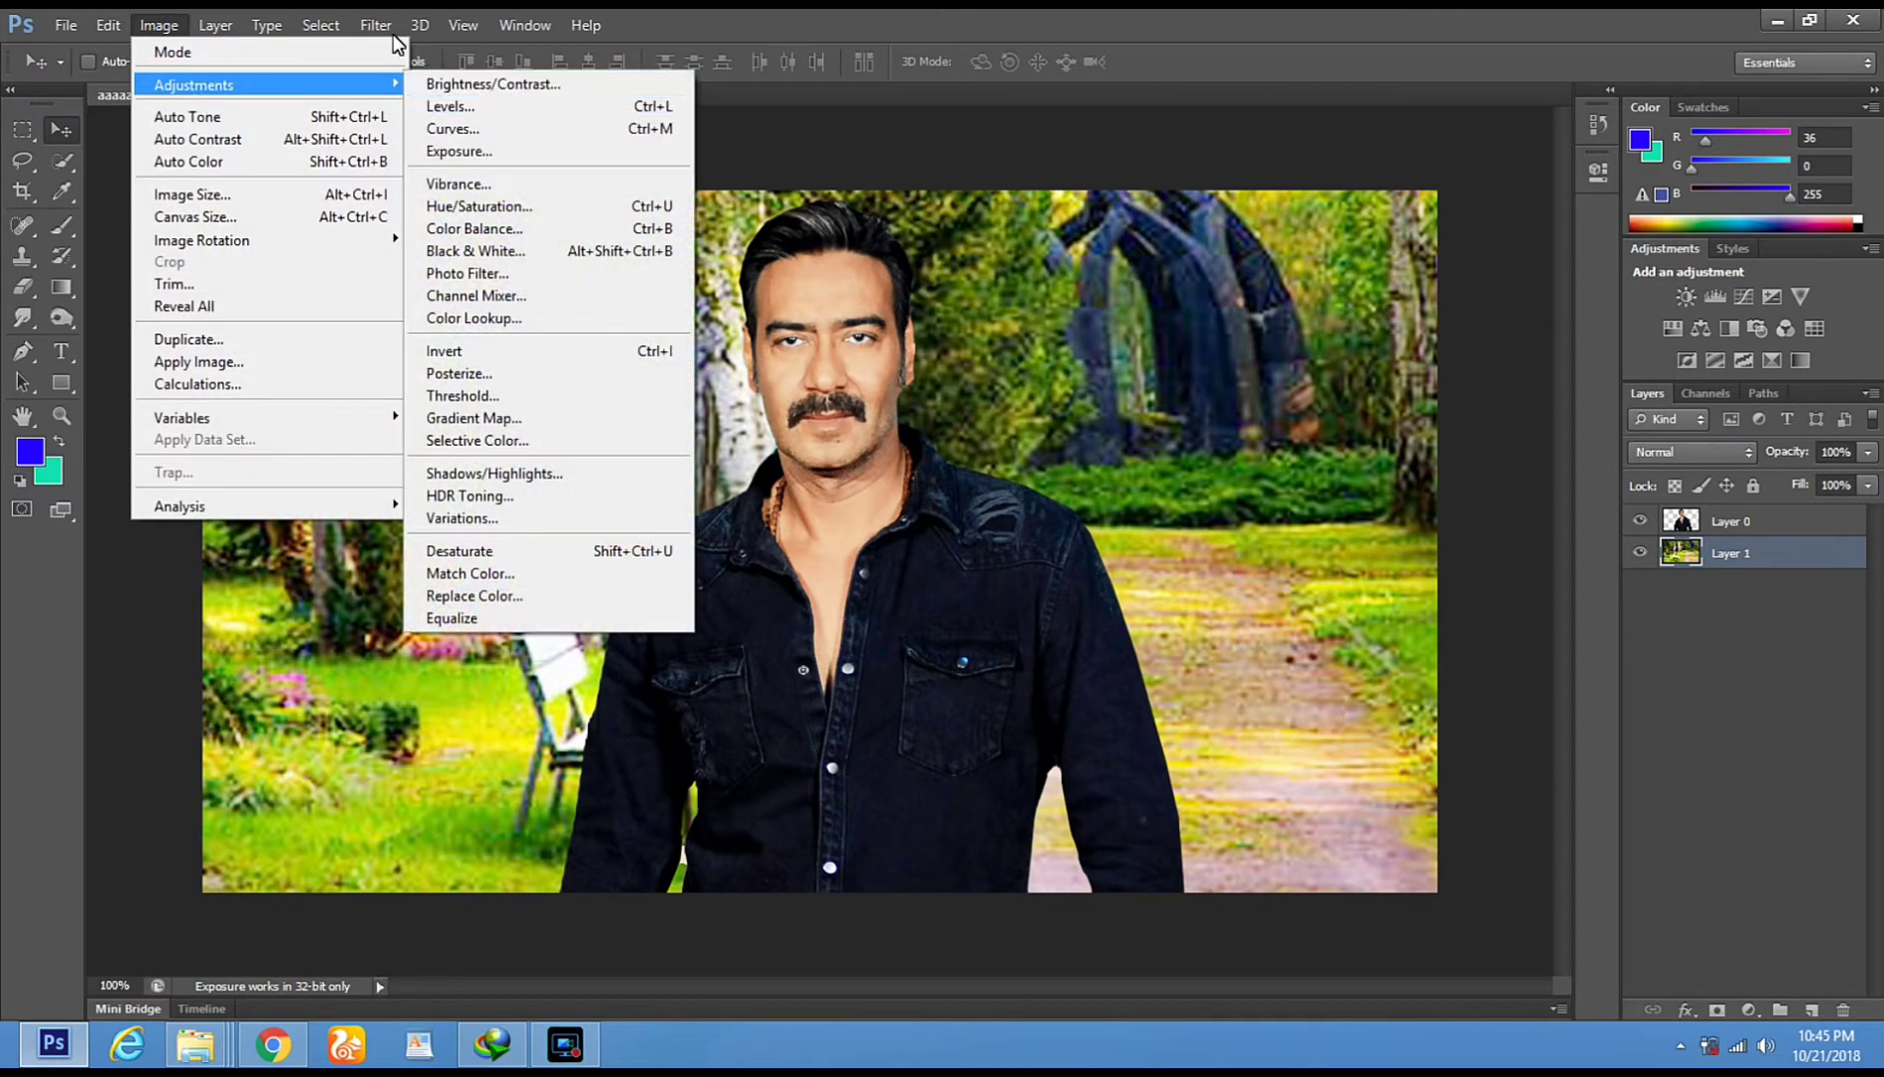
mouse_move(382, 30)
mouse_move(439, 264)
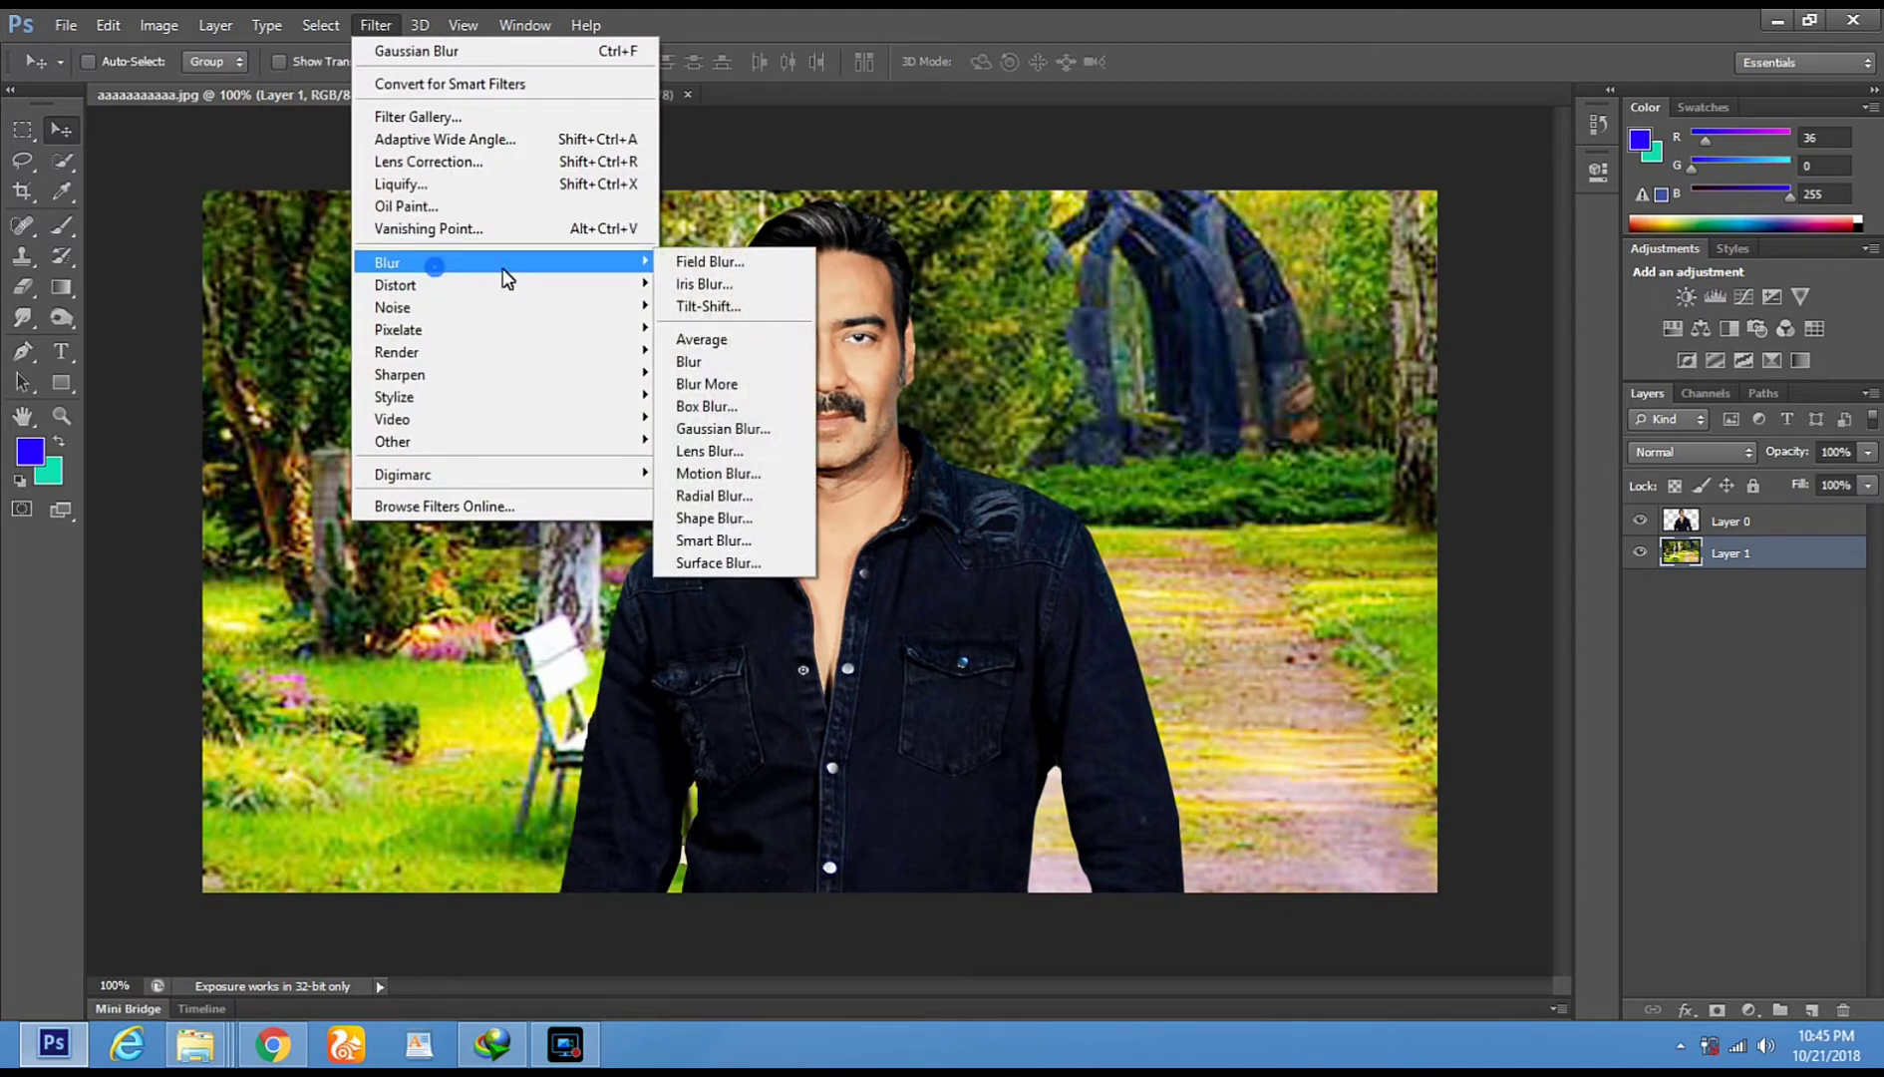
left_click(721, 428)
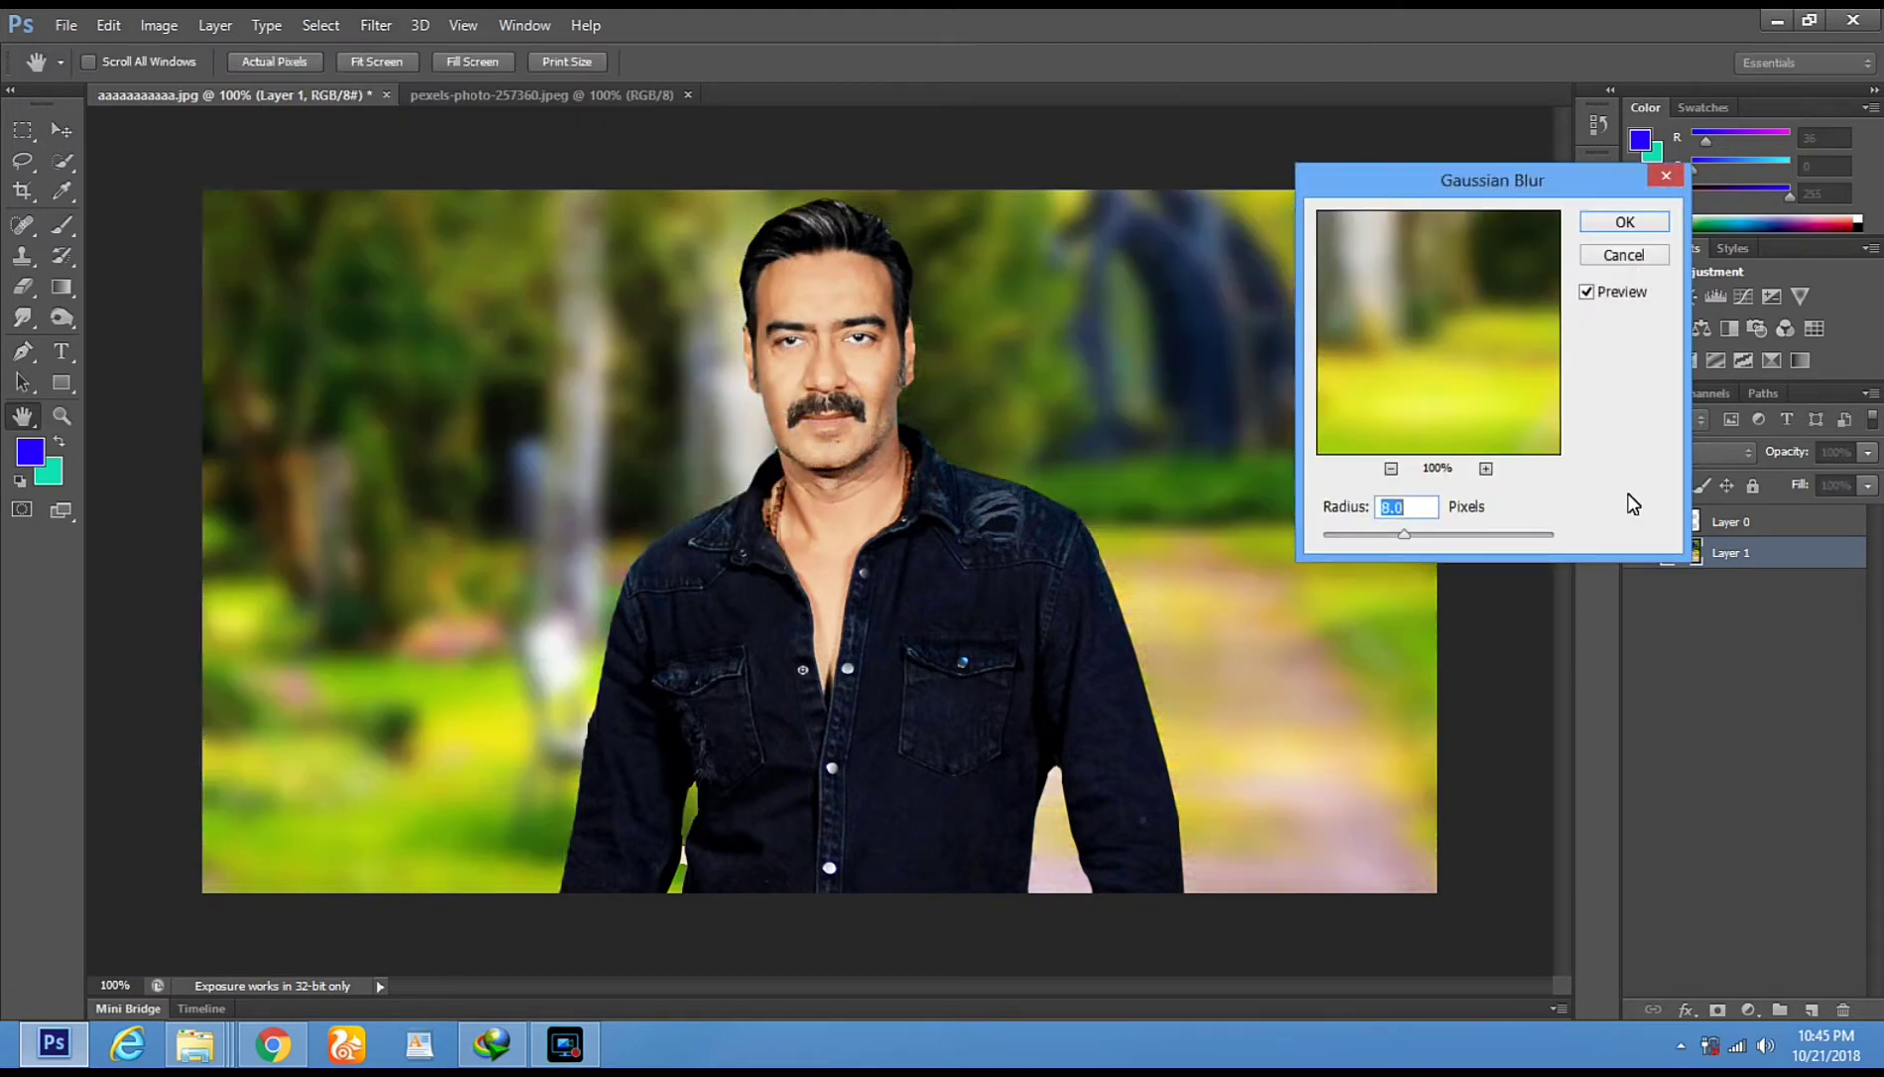
left_click_drag(1330, 546, 1351, 542)
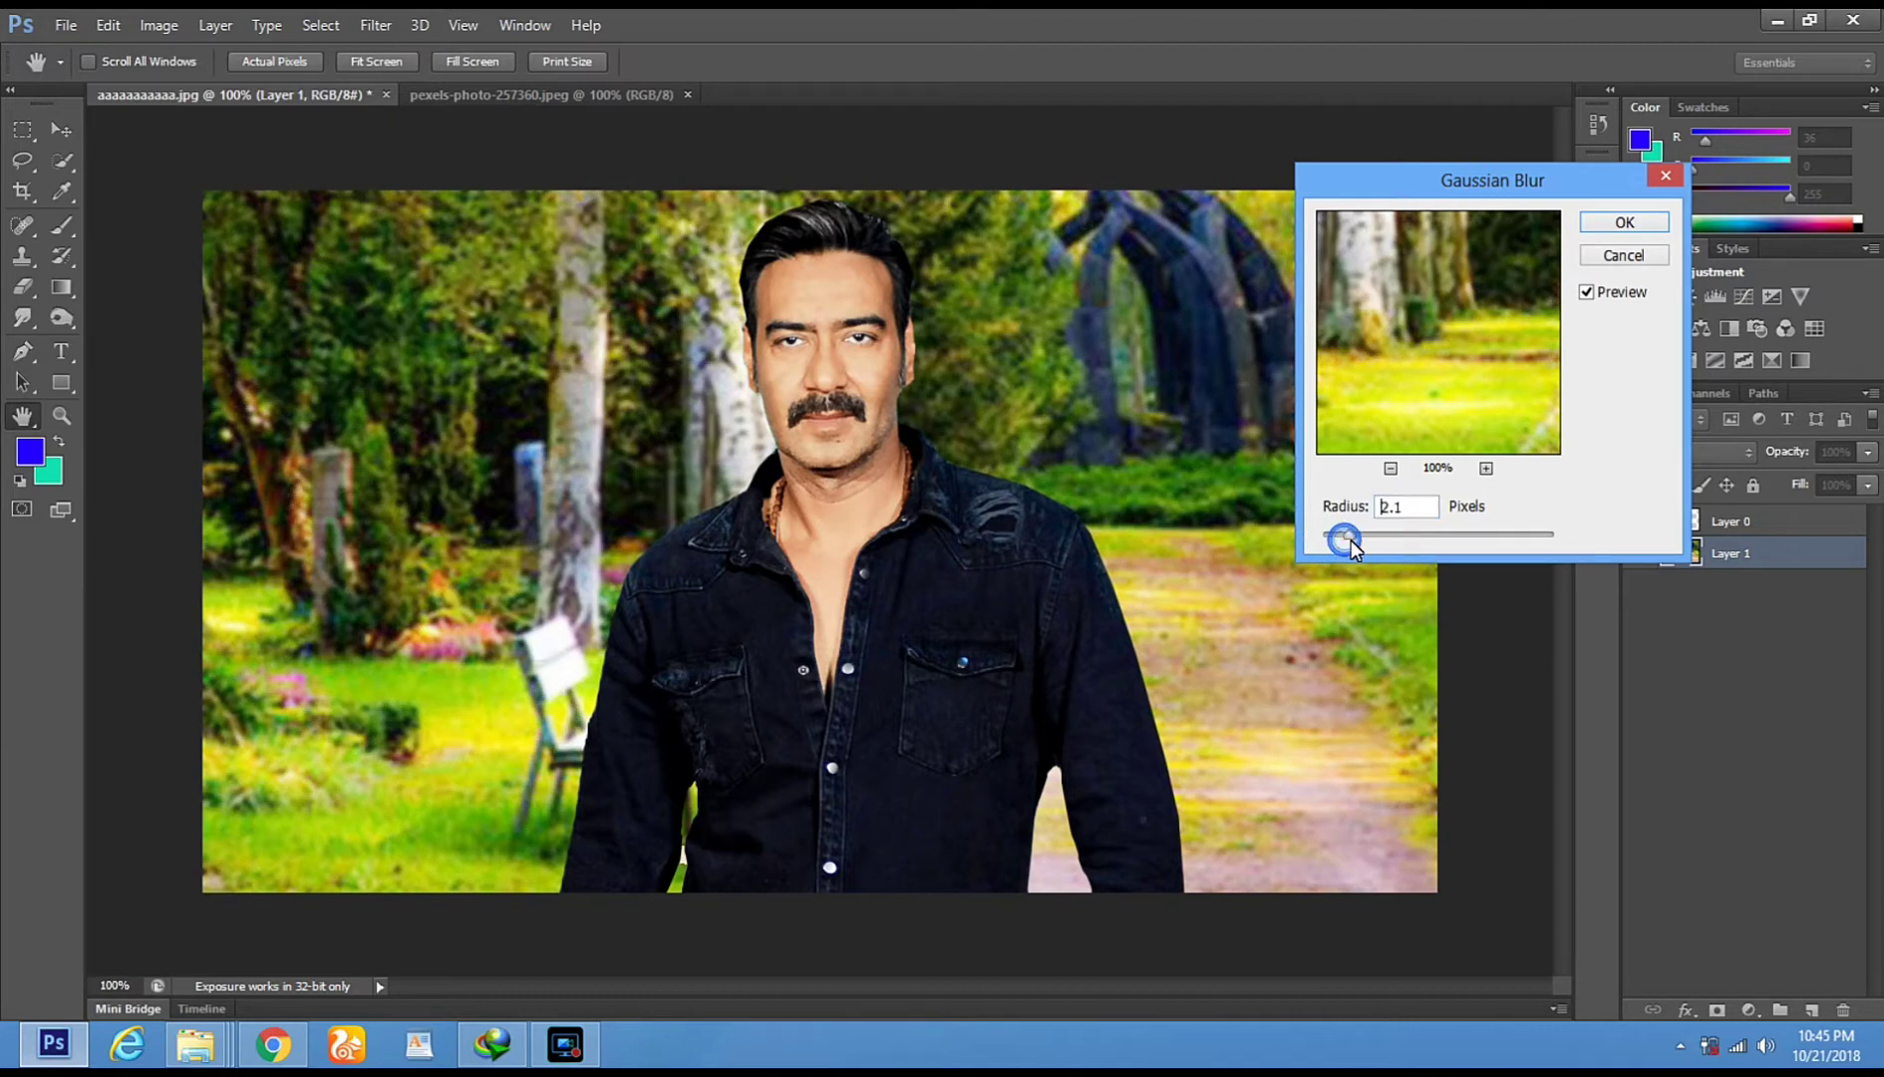
left_click(1623, 221)
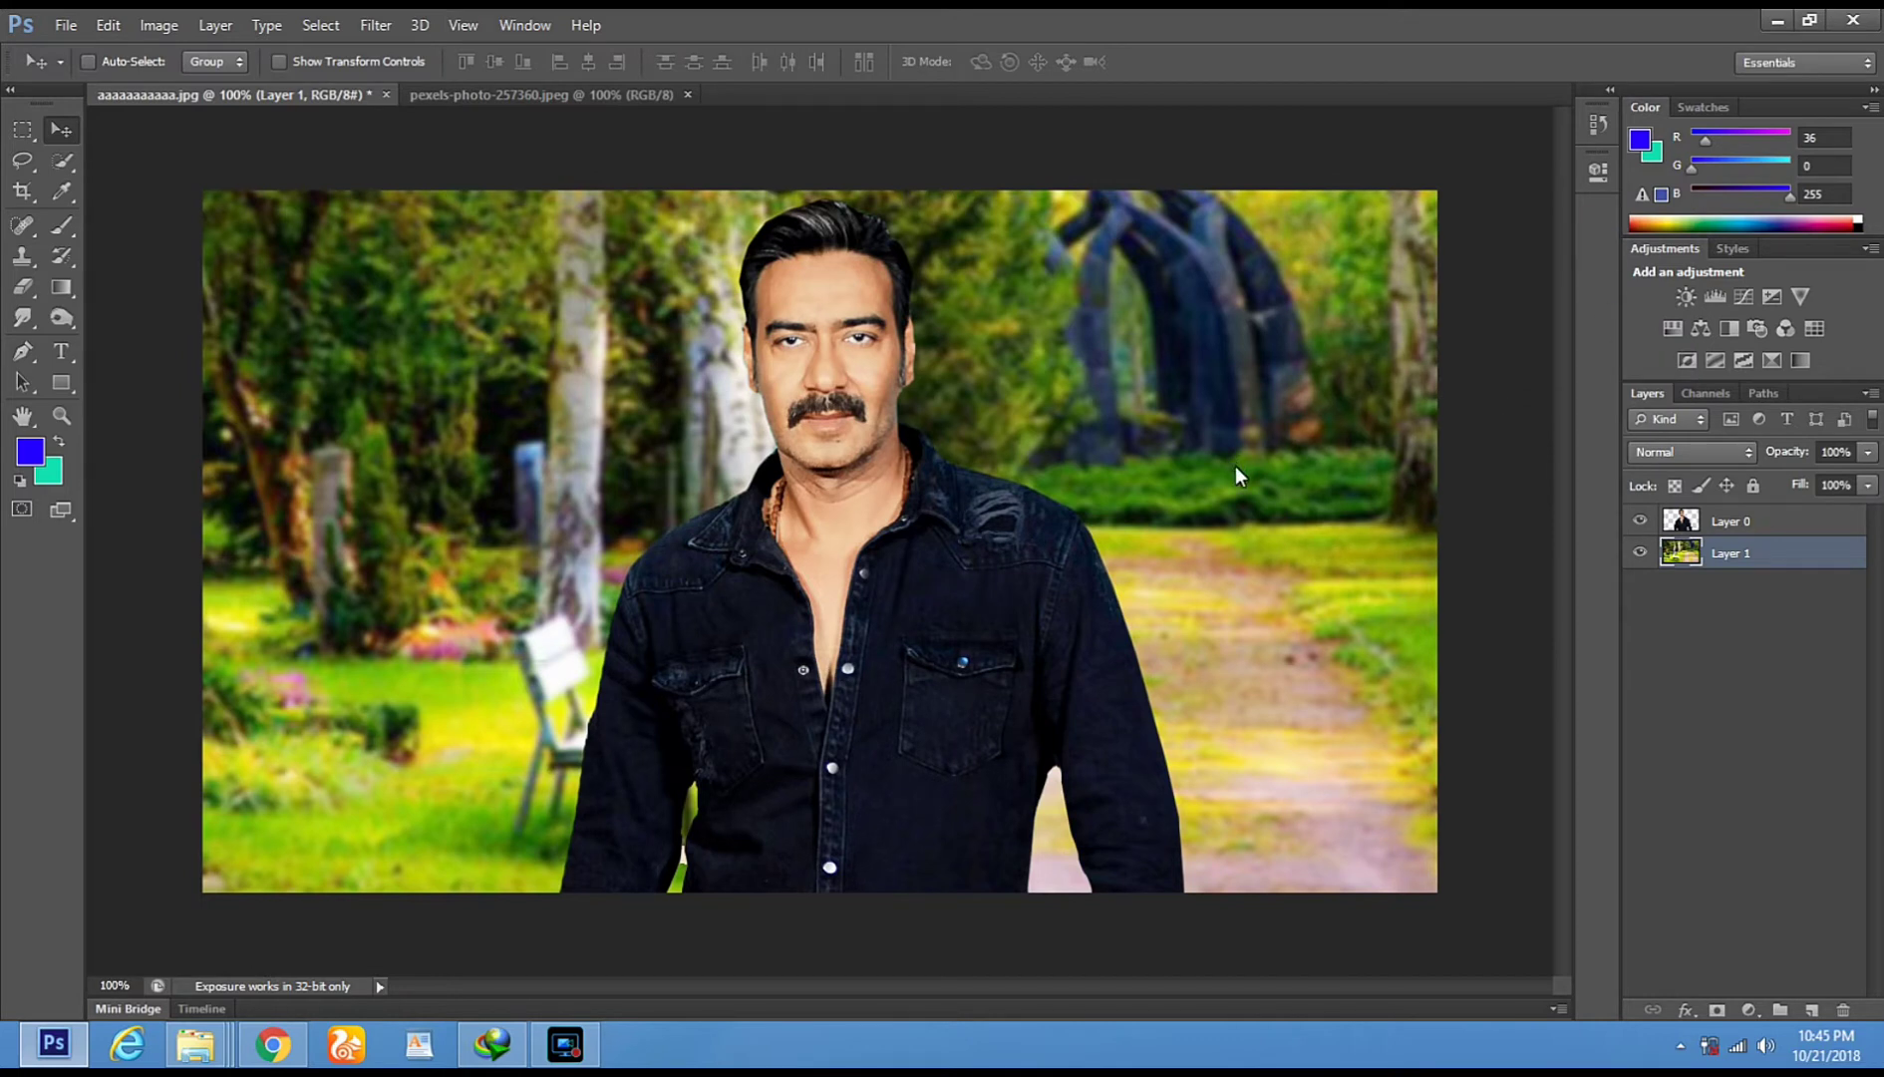
Smudge the outer edge of the left-side sleeve on the man's layer with a 20 px hard round brush at 50% strength
left_click(1678, 523)
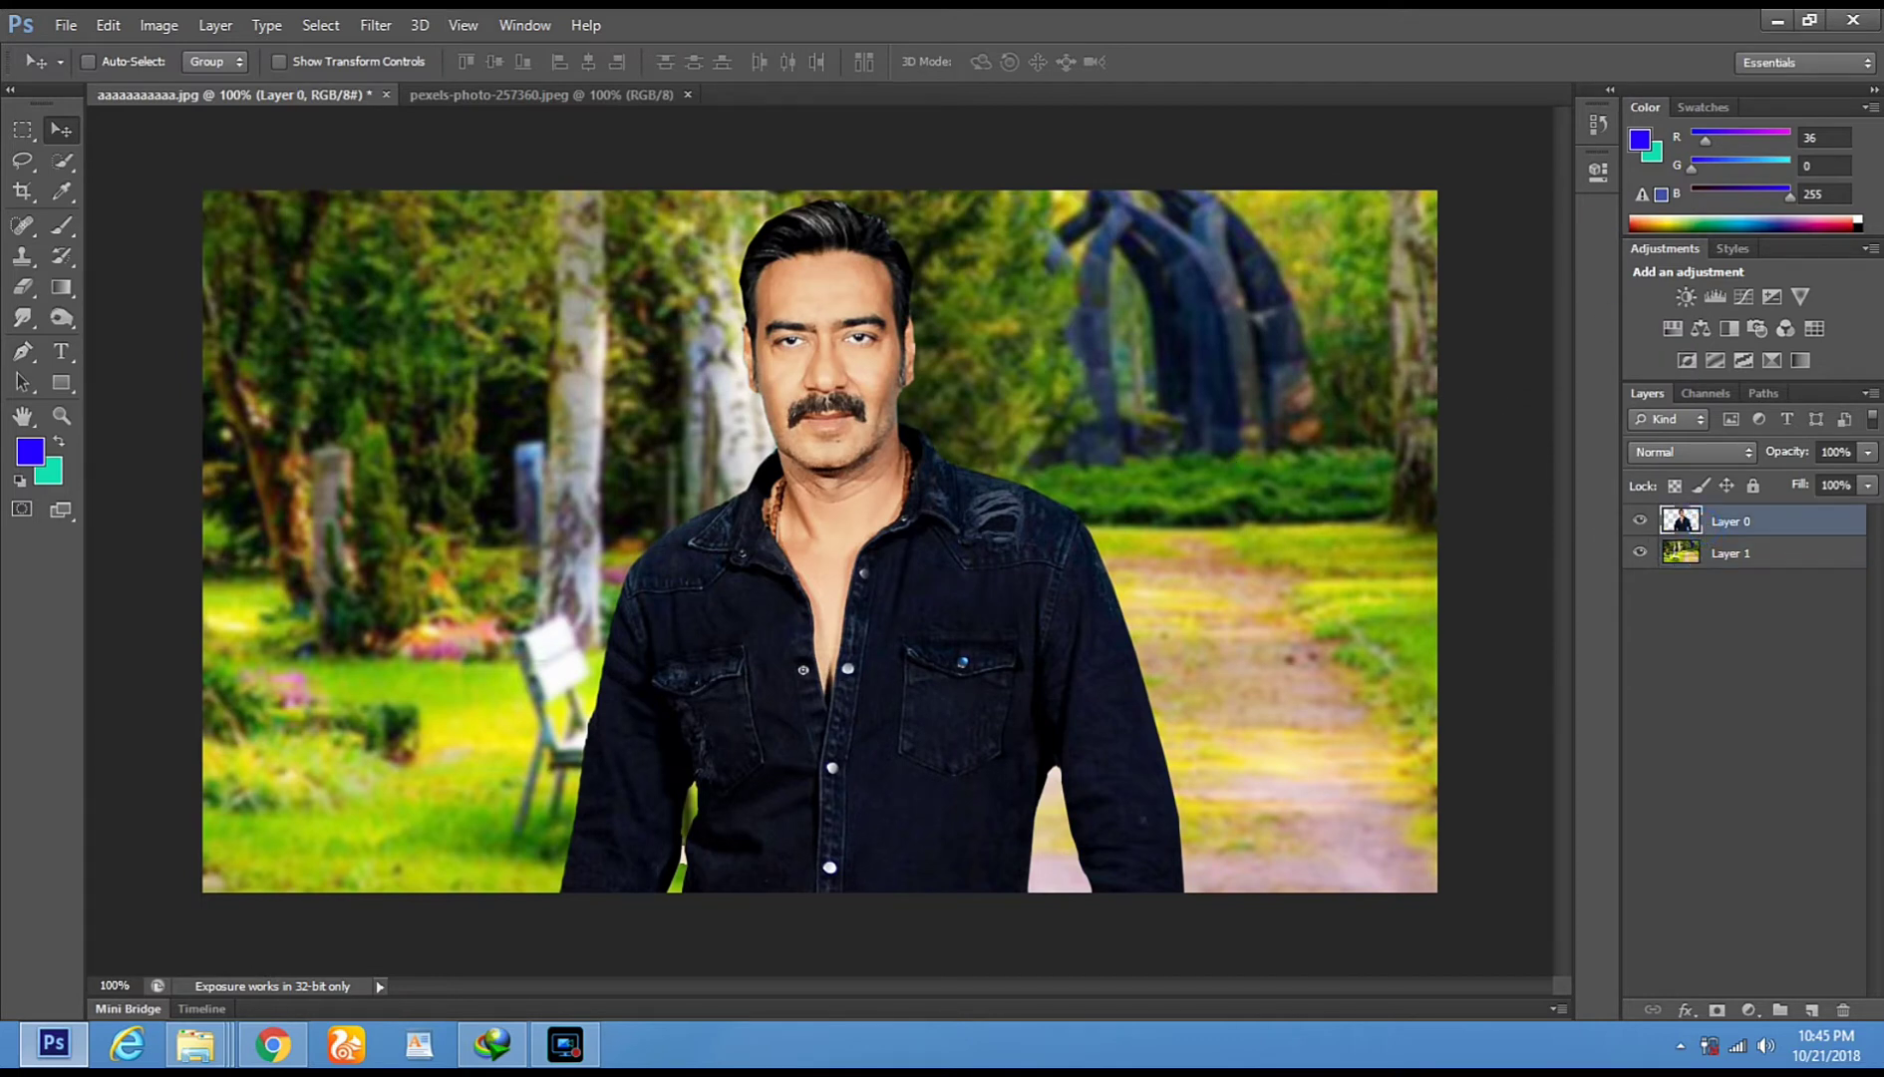
left_click(23, 317)
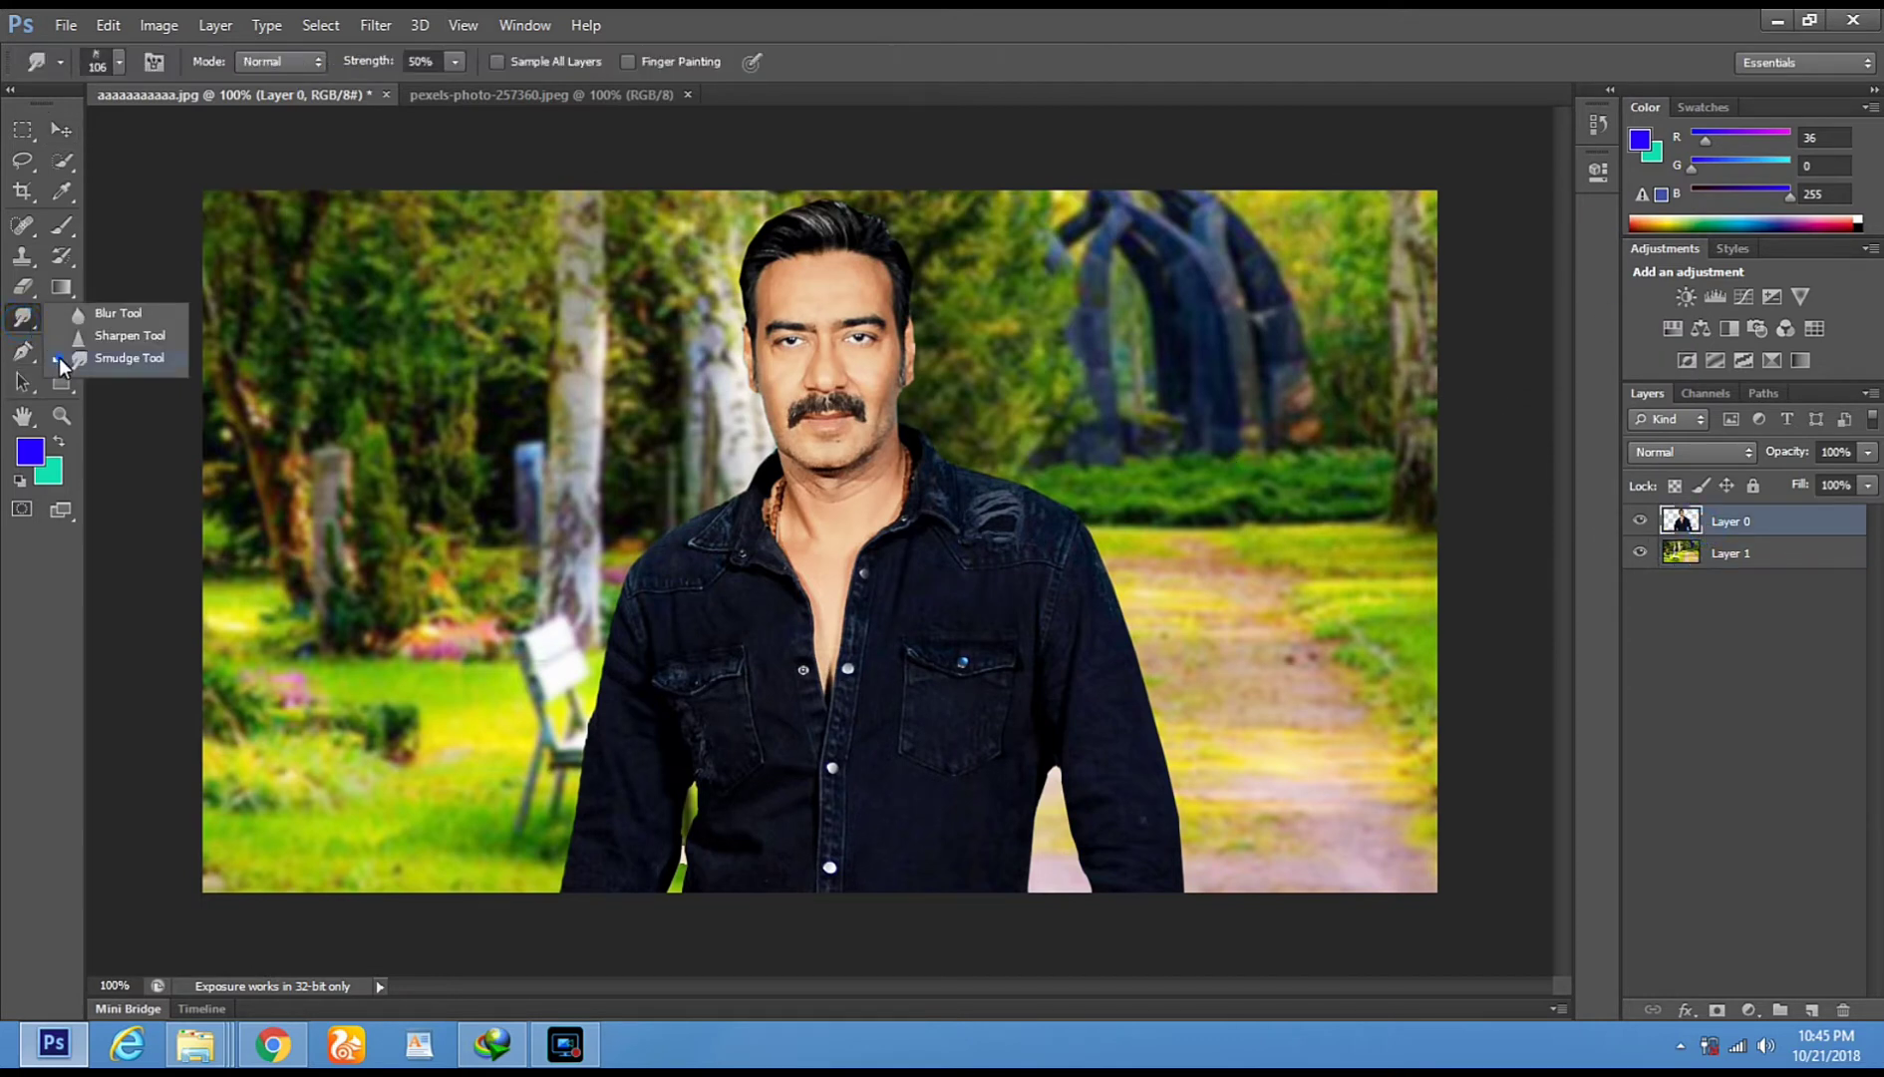
left_click(62, 359)
right_click(745, 724)
left_click_drag(1004, 937, 1003, 865)
left_click(826, 874)
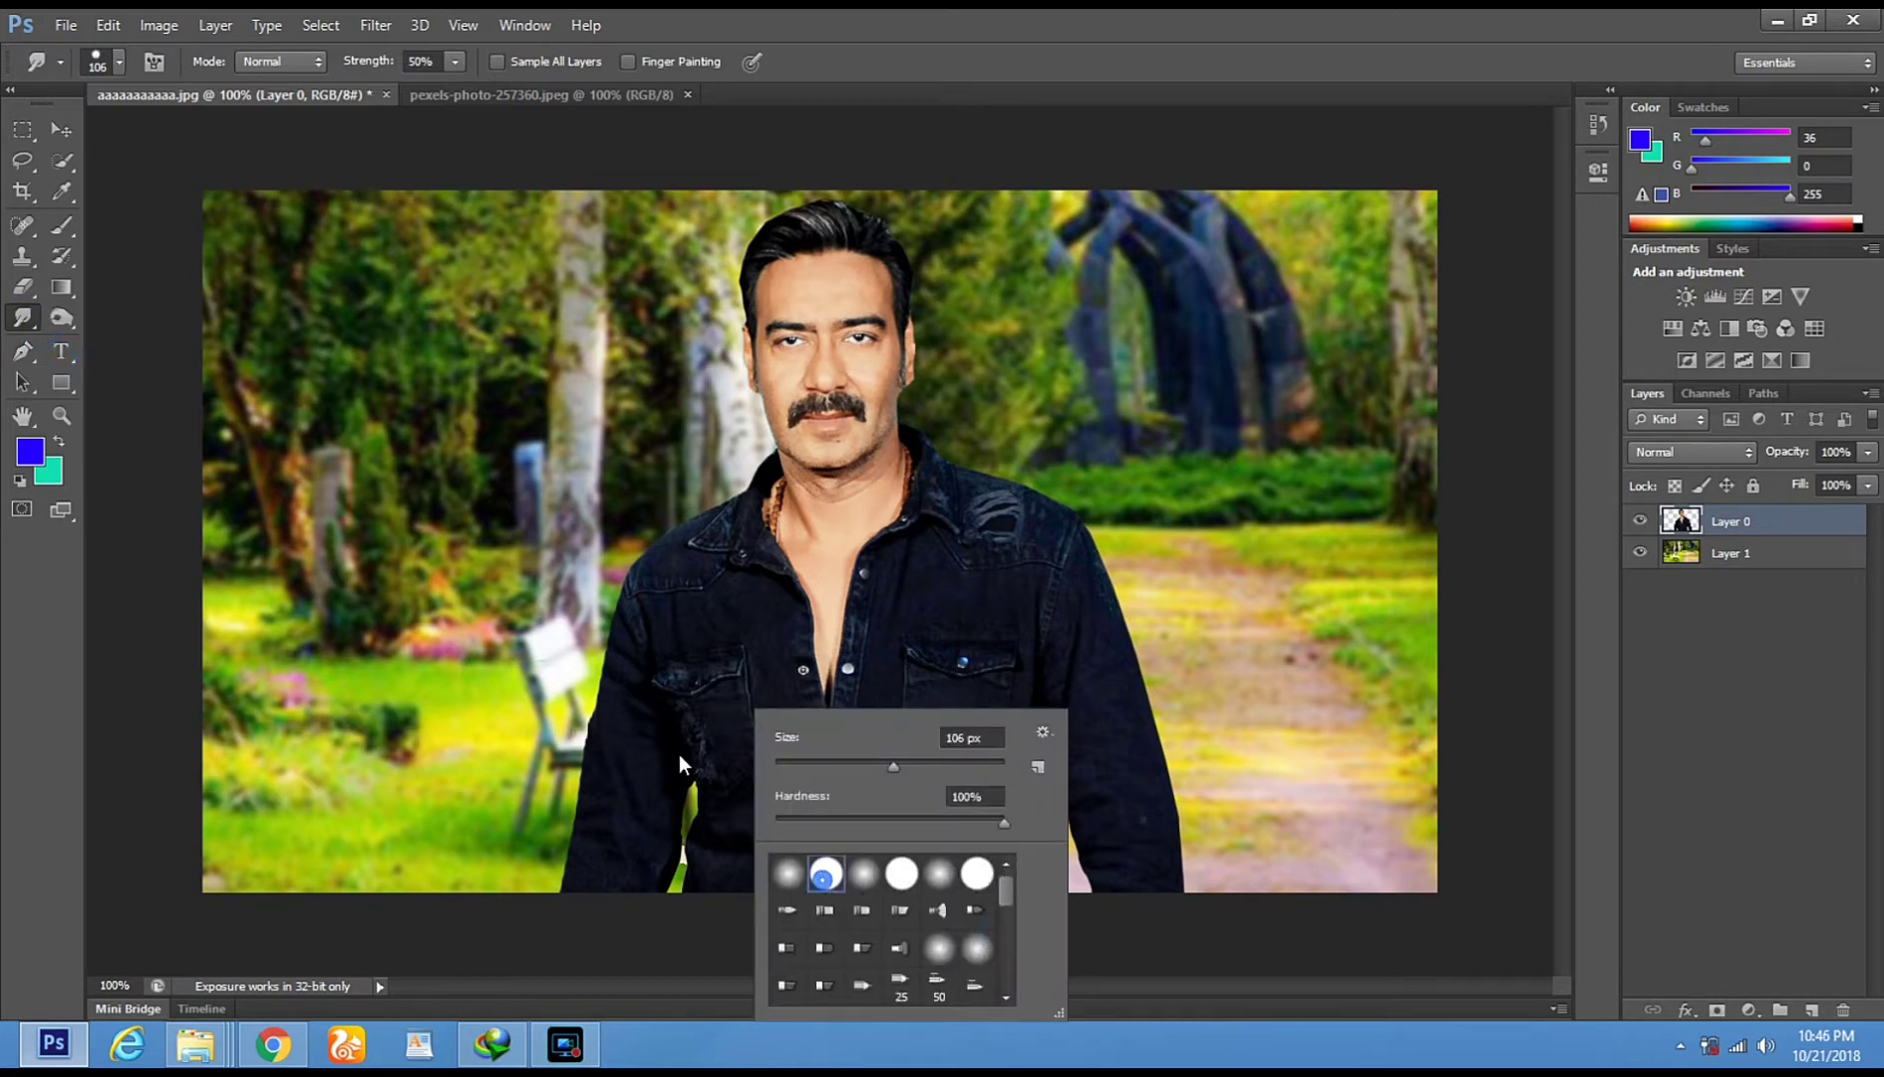
right_click(617, 667)
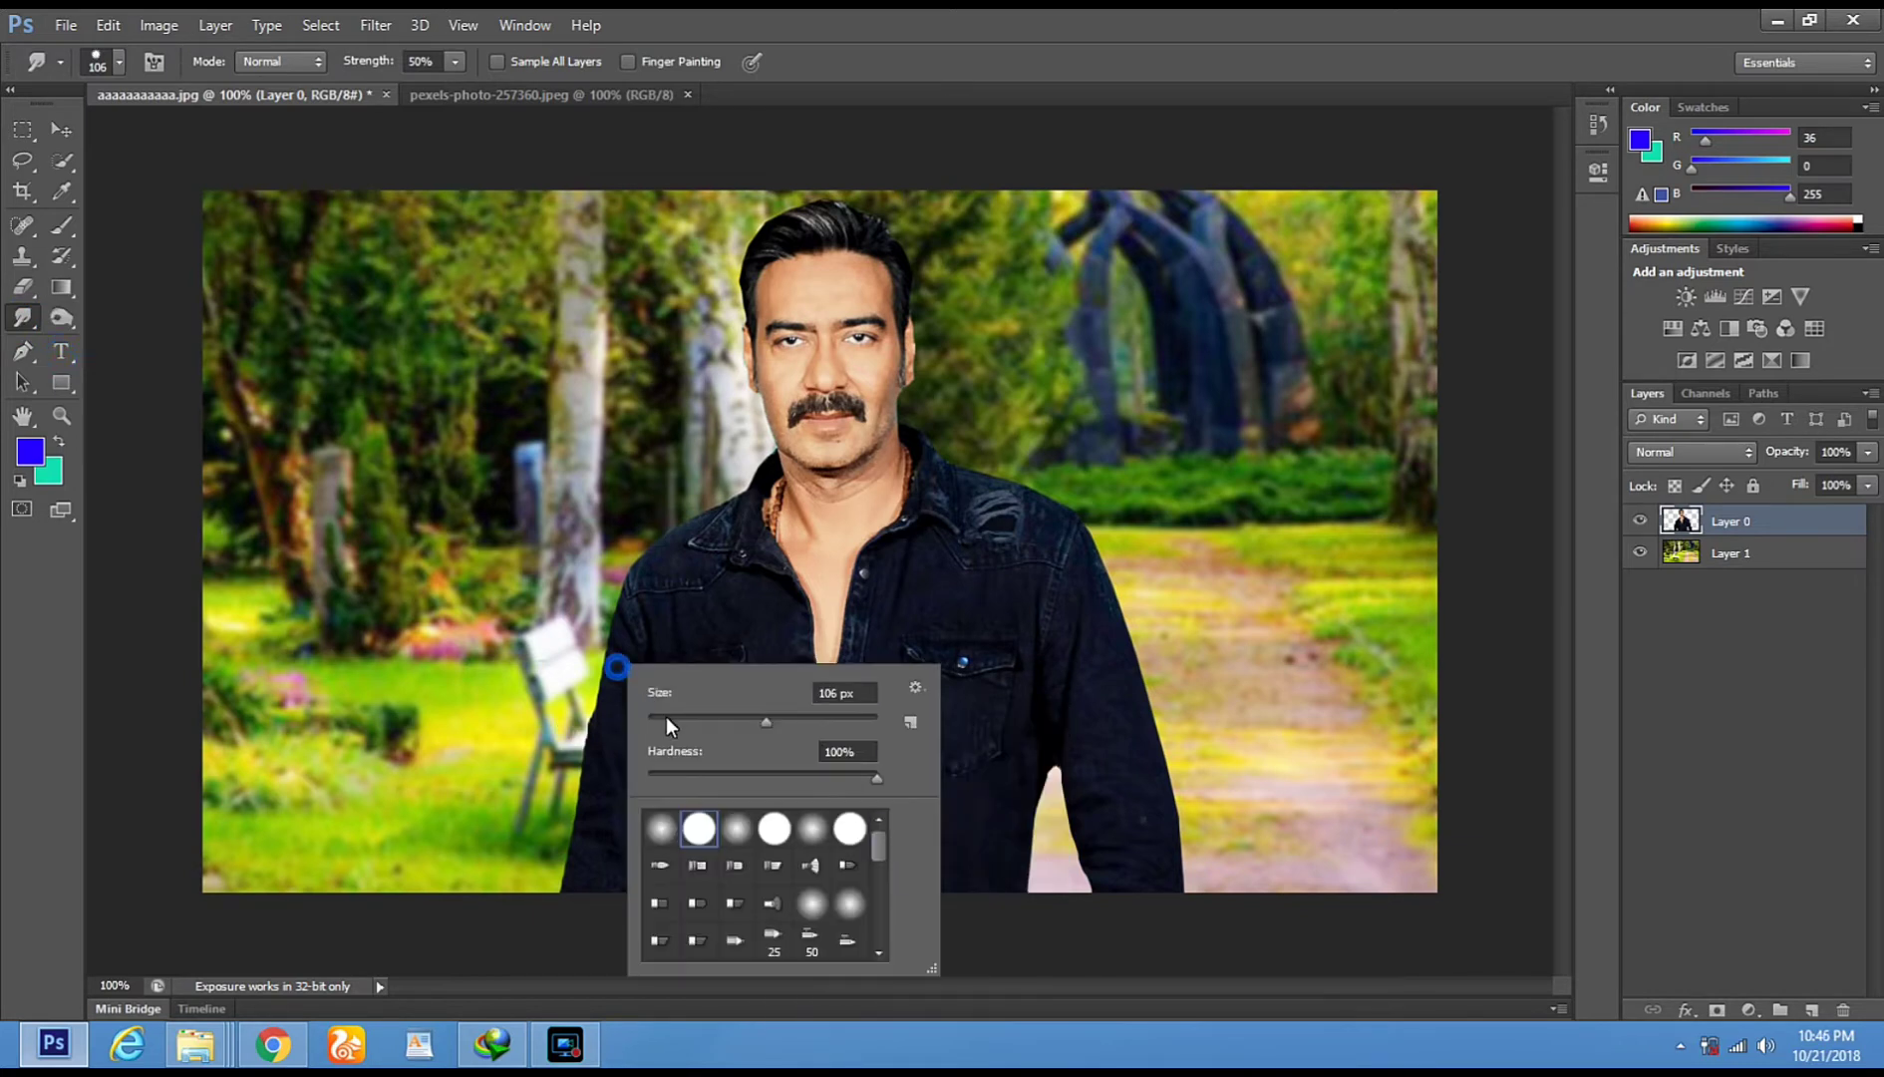
left_click(603, 667)
left_click(583, 766)
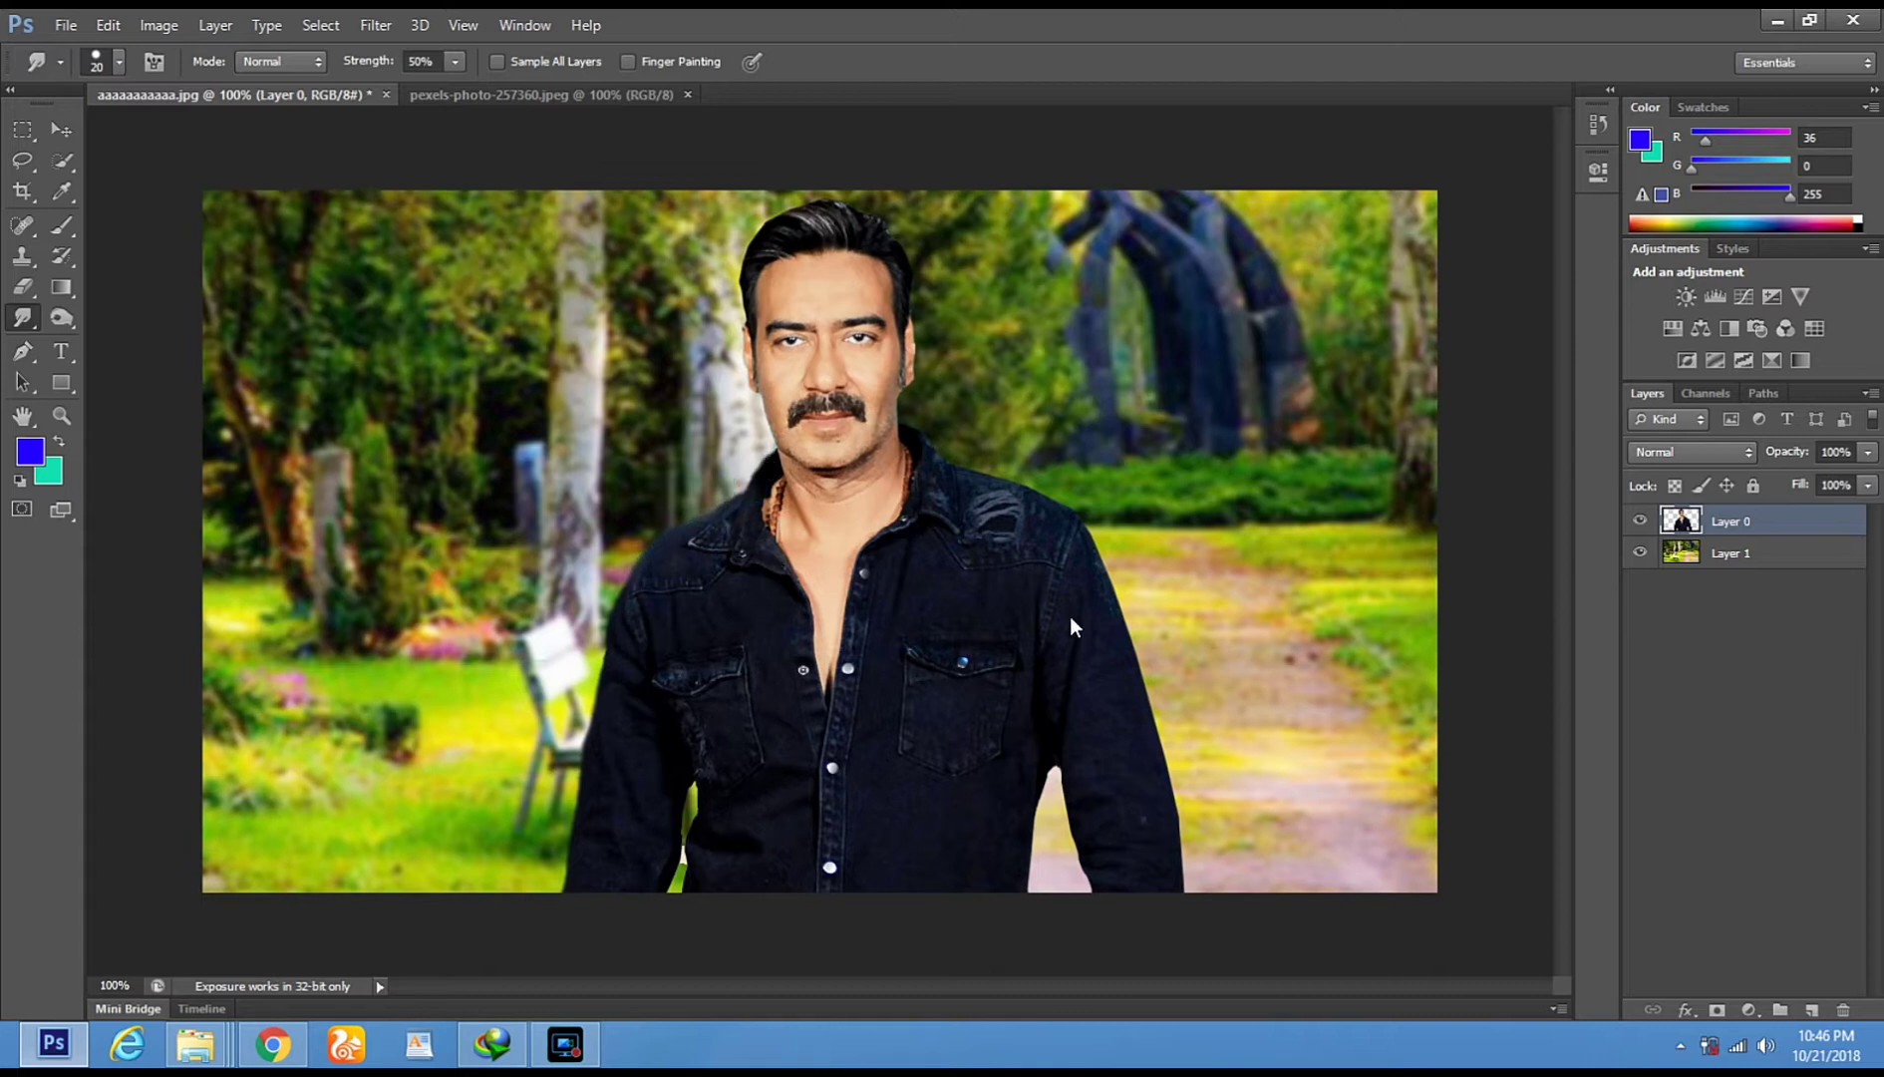
Smudge the outer edge of the right-side sleeve and the edges of the gap between that arm and the torso
left_click_drag(1094, 527, 1127, 615)
left_click_drag(1162, 732, 1188, 867)
left_click(1044, 794)
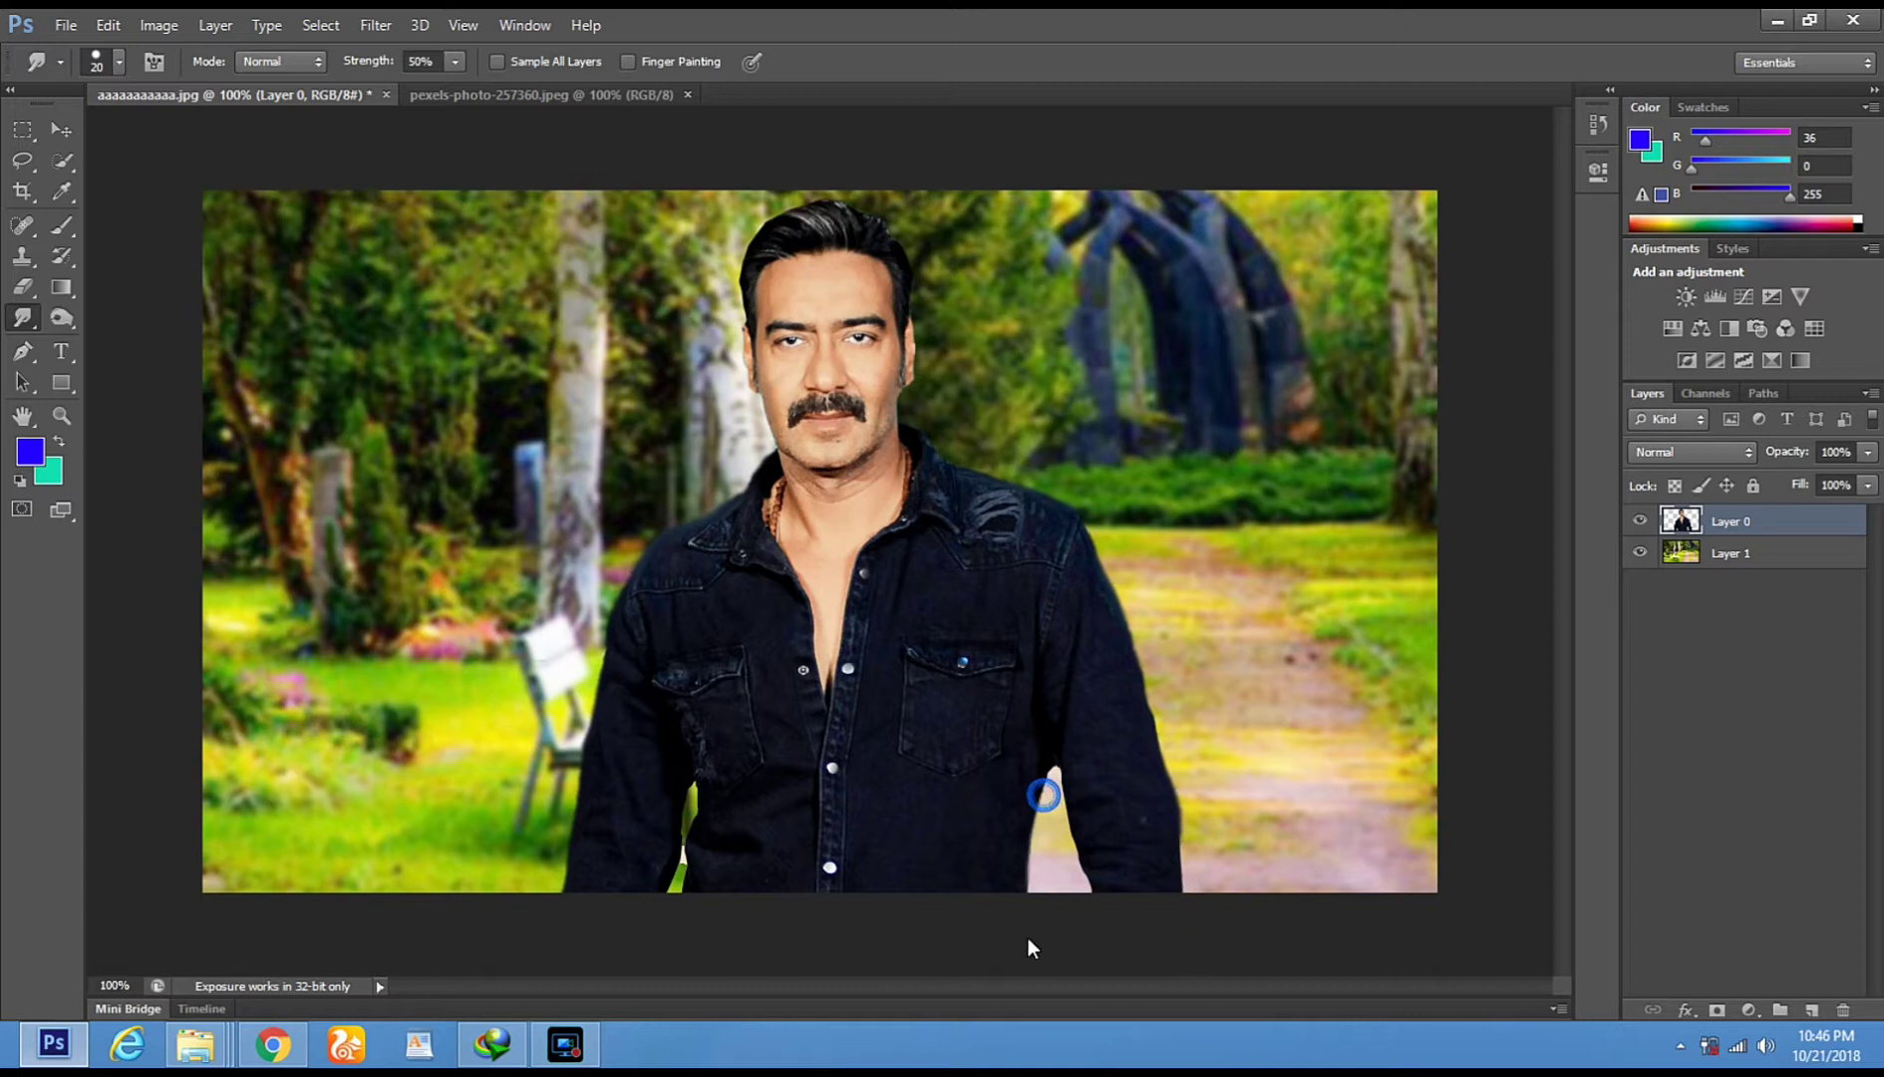
left_click_drag(1060, 772, 1093, 932)
Smudge the upper left-side edge of the man's hair outward using the textured 46 px brush tip
left_click(61, 415)
left_click_drag(709, 196, 1001, 249)
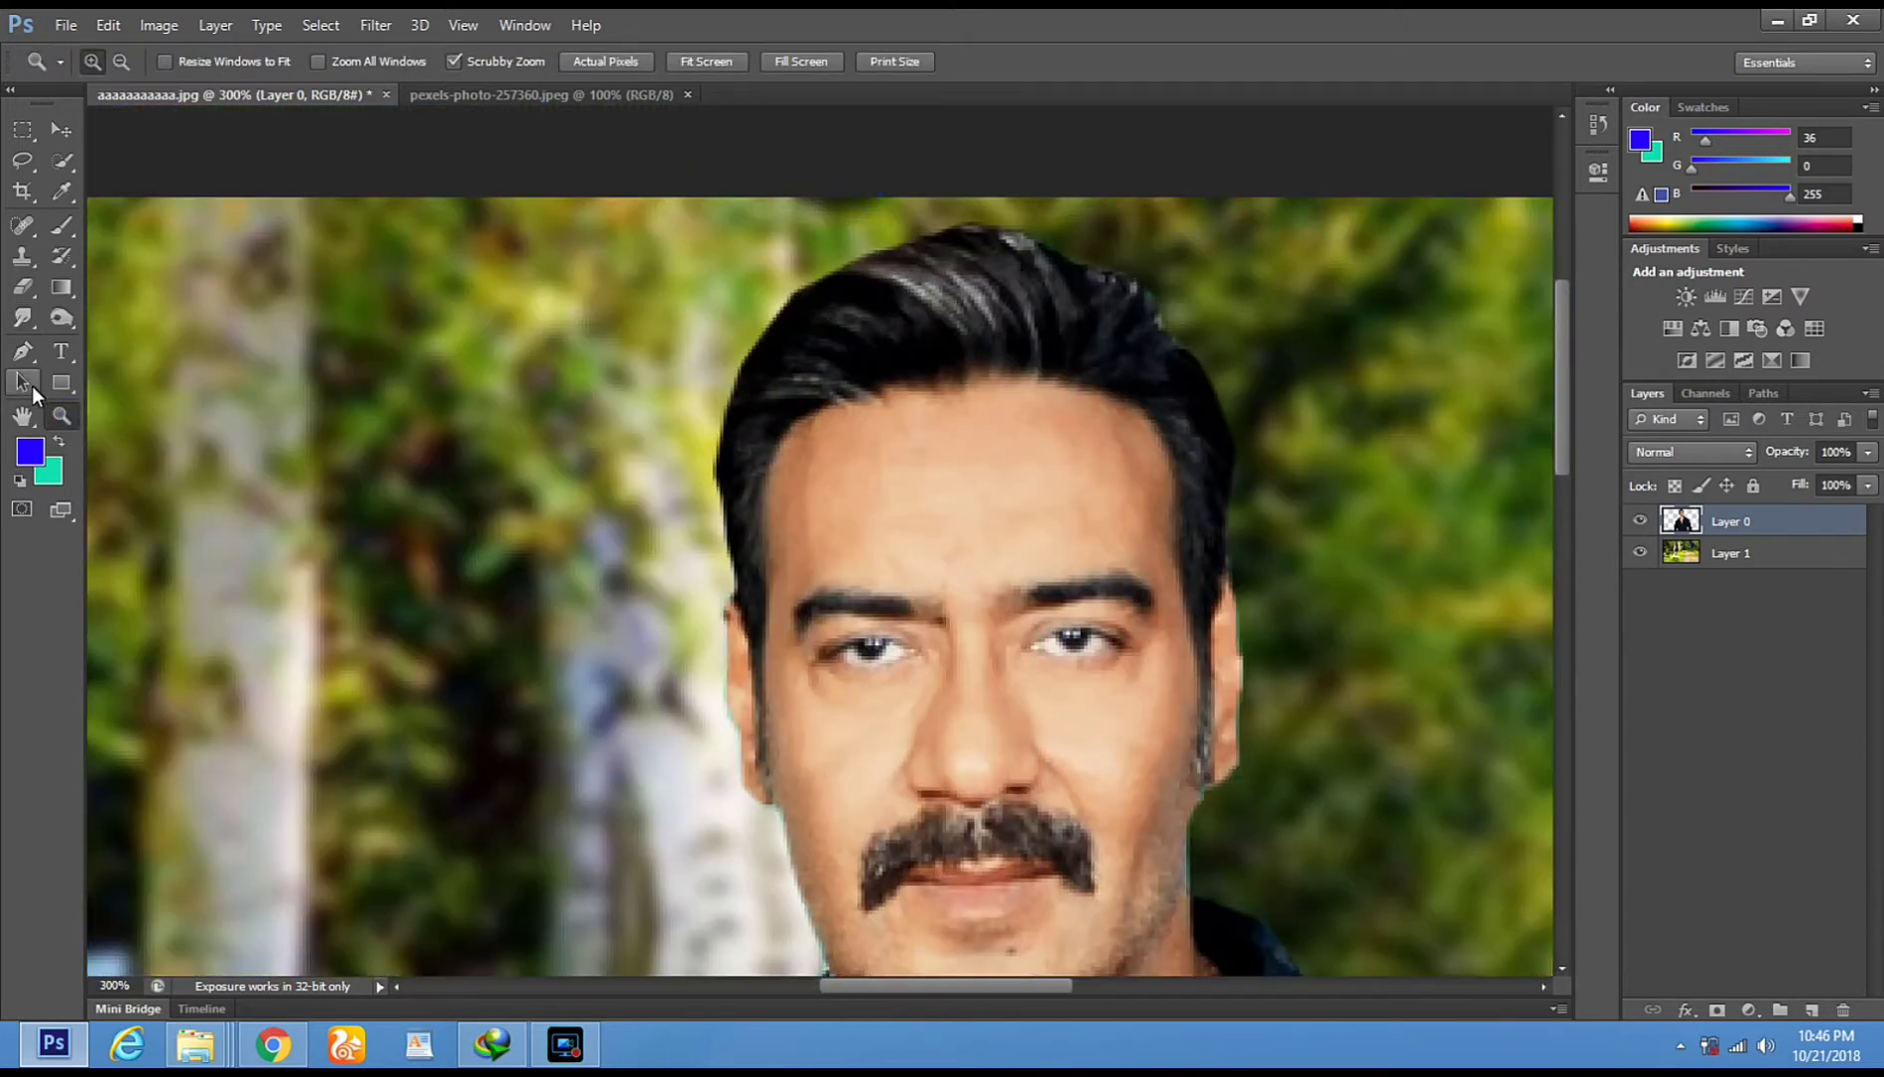
left_click(20, 317)
left_click(109, 358)
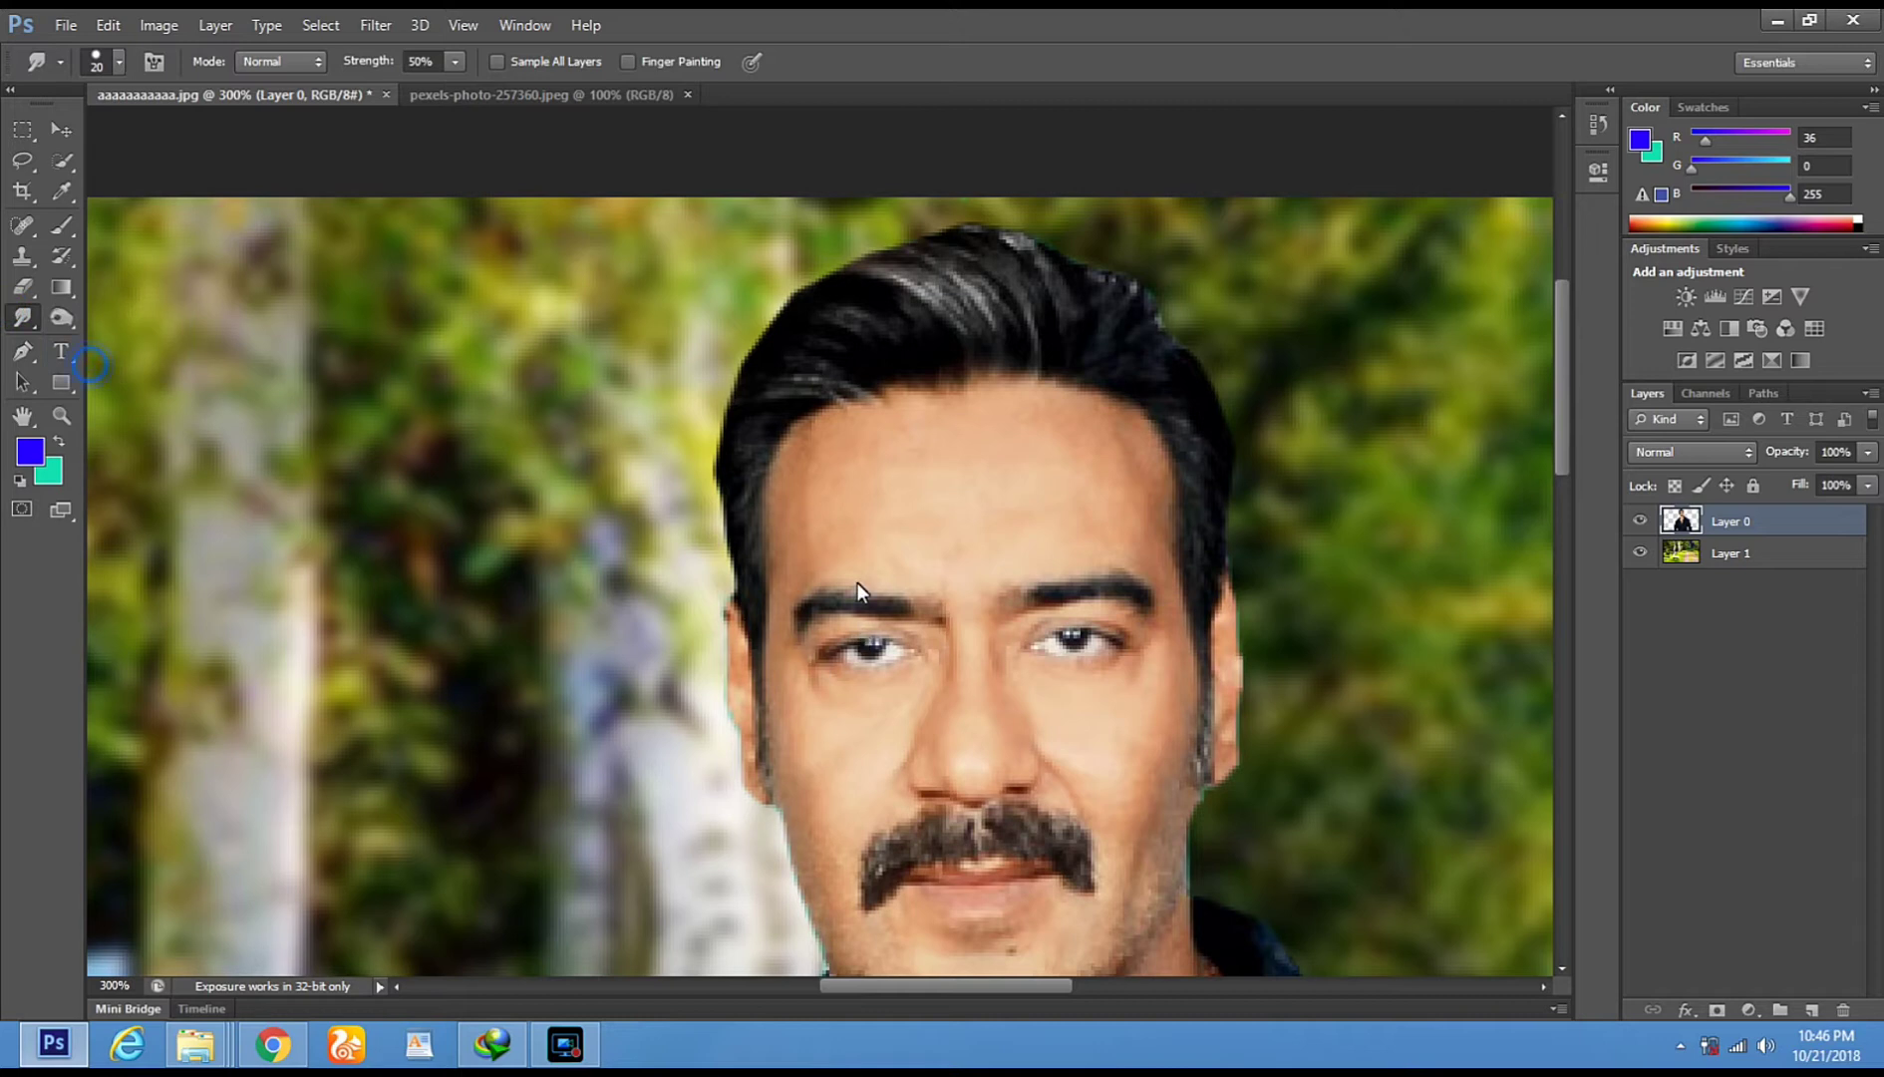
right_click(866, 539)
left_click_drag(1132, 721, 1120, 816)
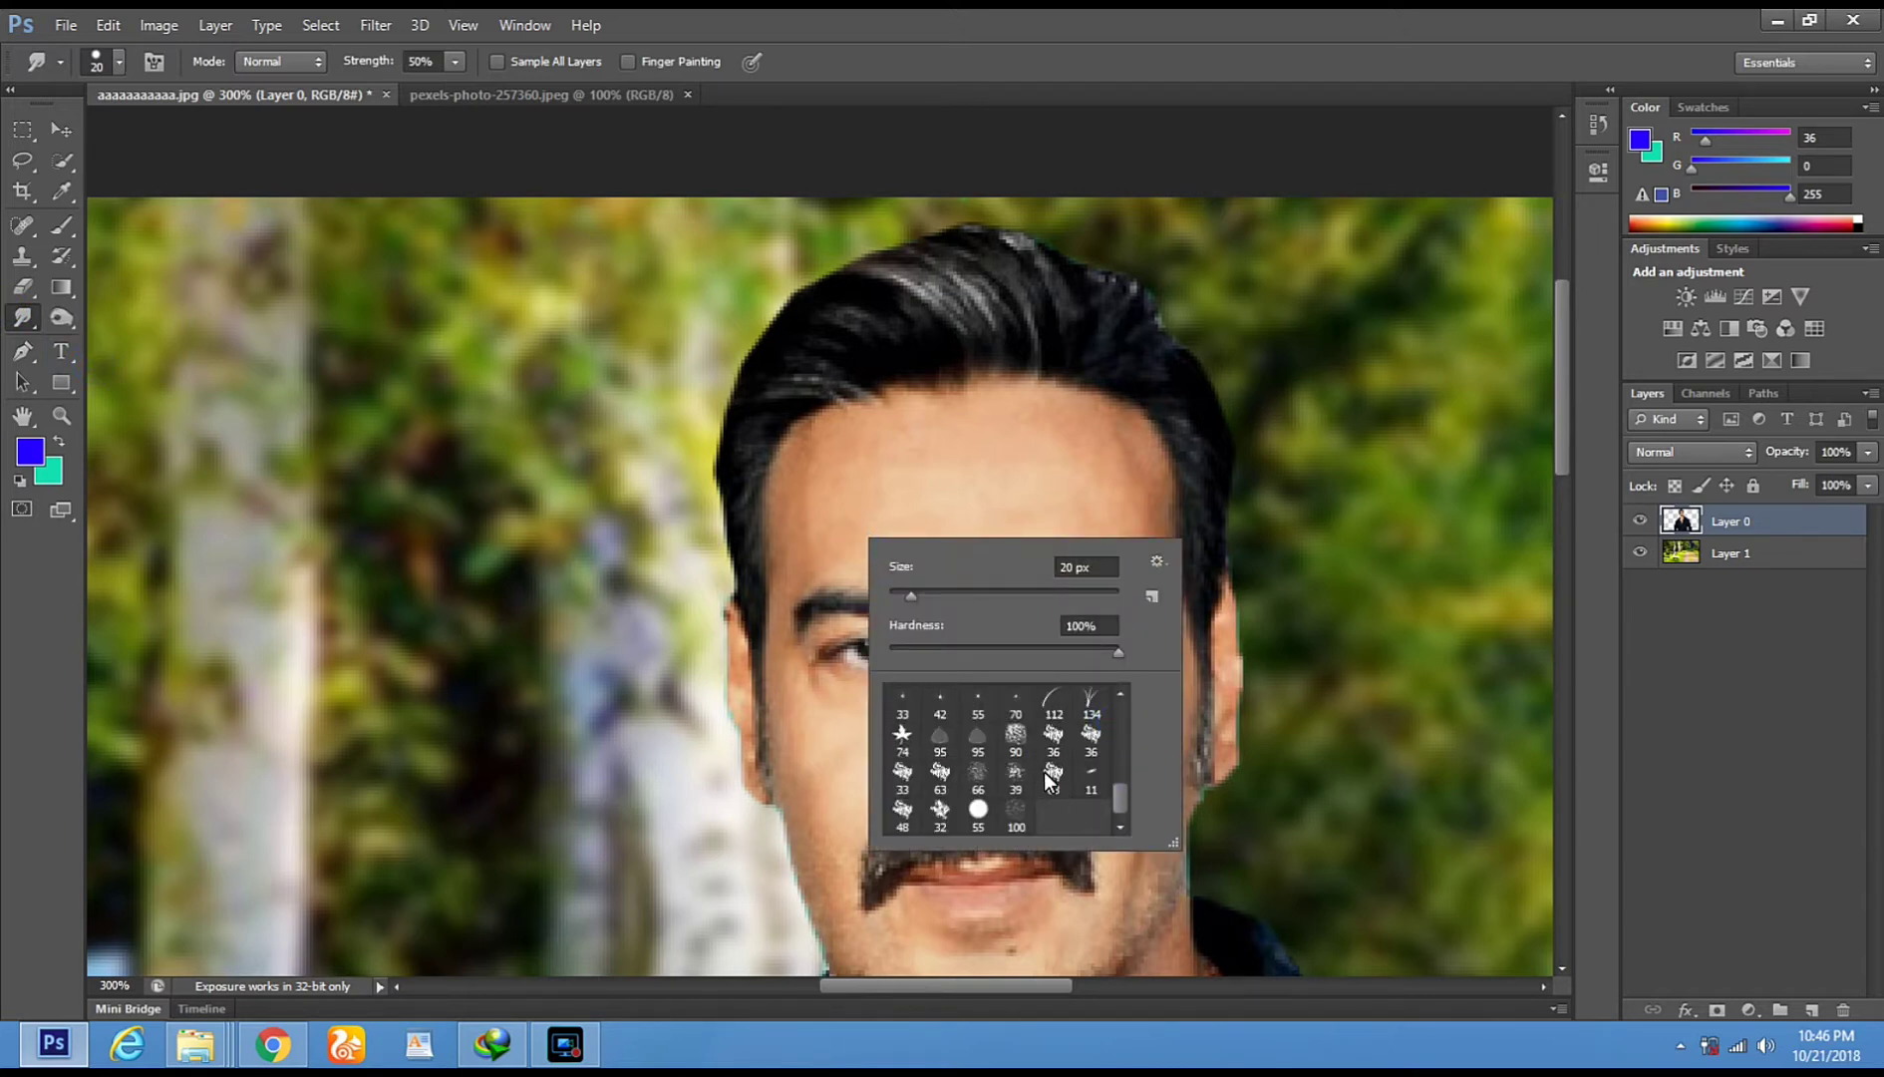
left_click_drag(1120, 785, 1134, 763)
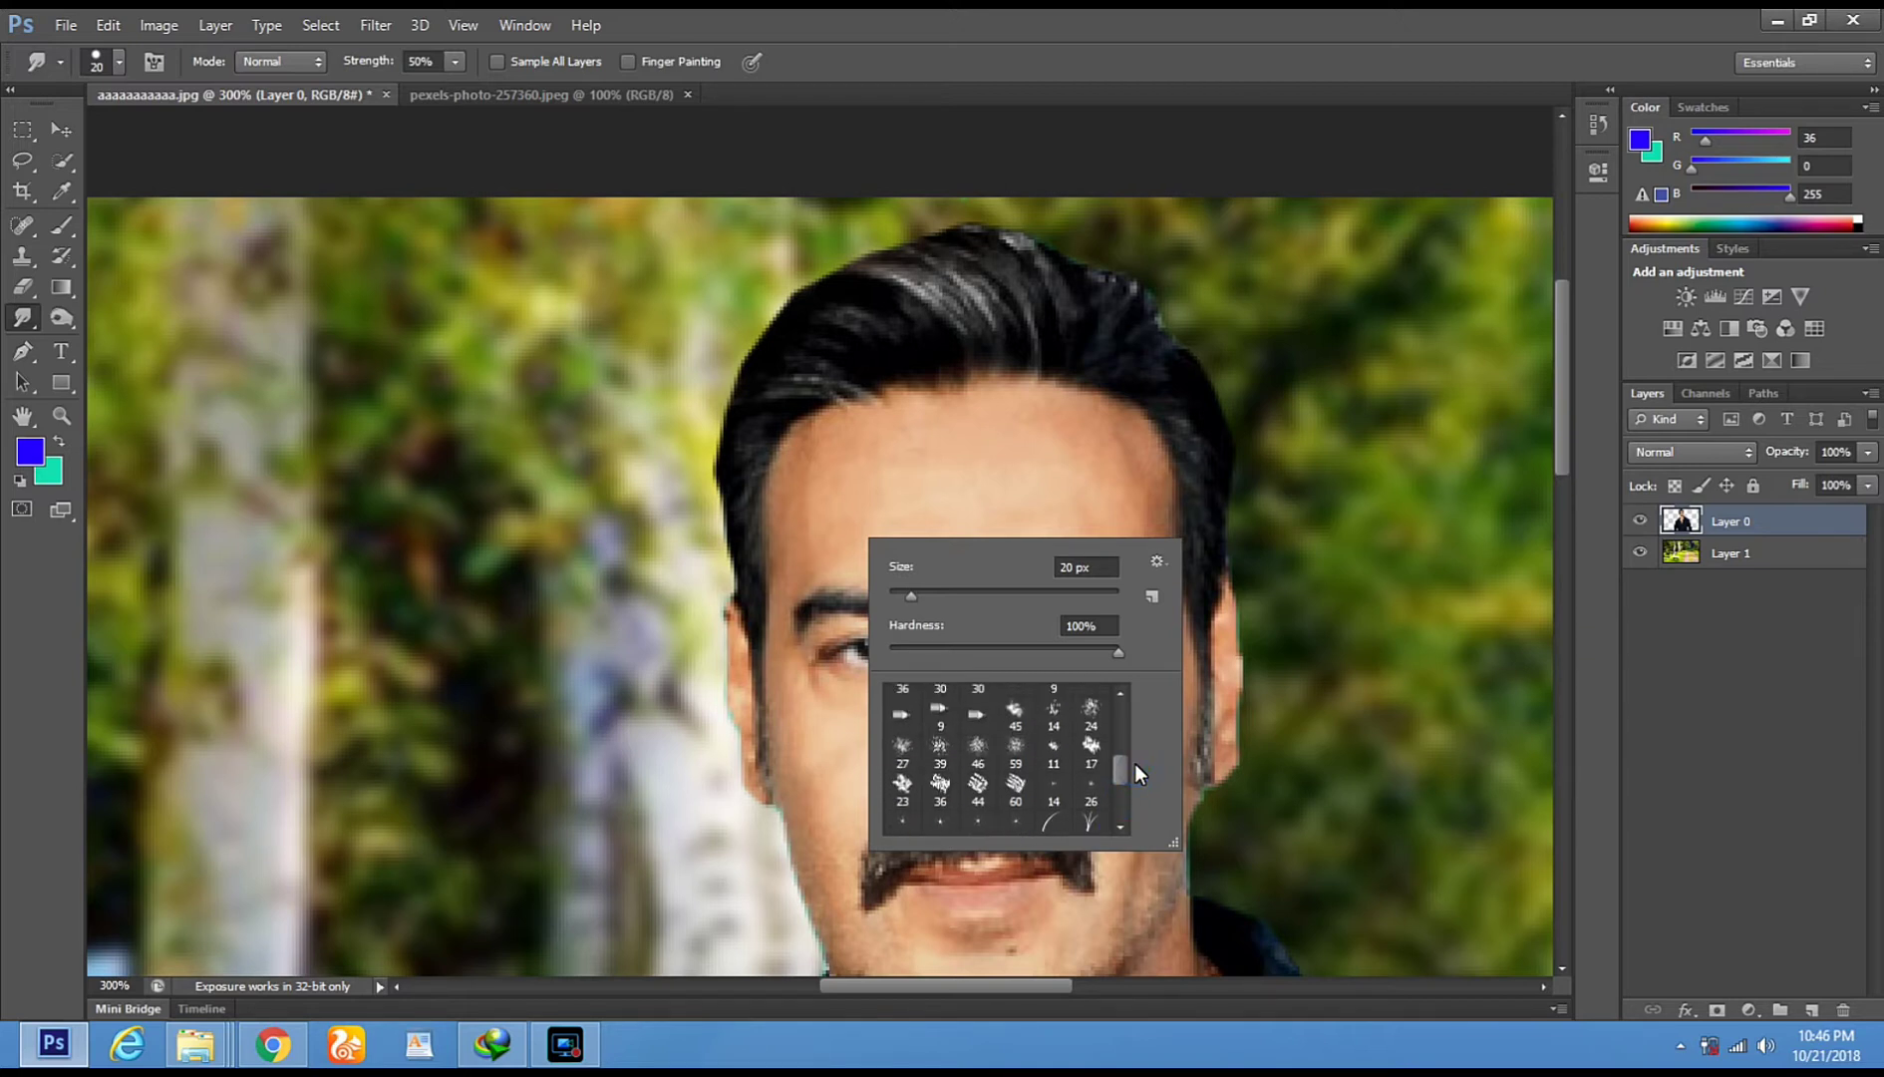
left_click(977, 746)
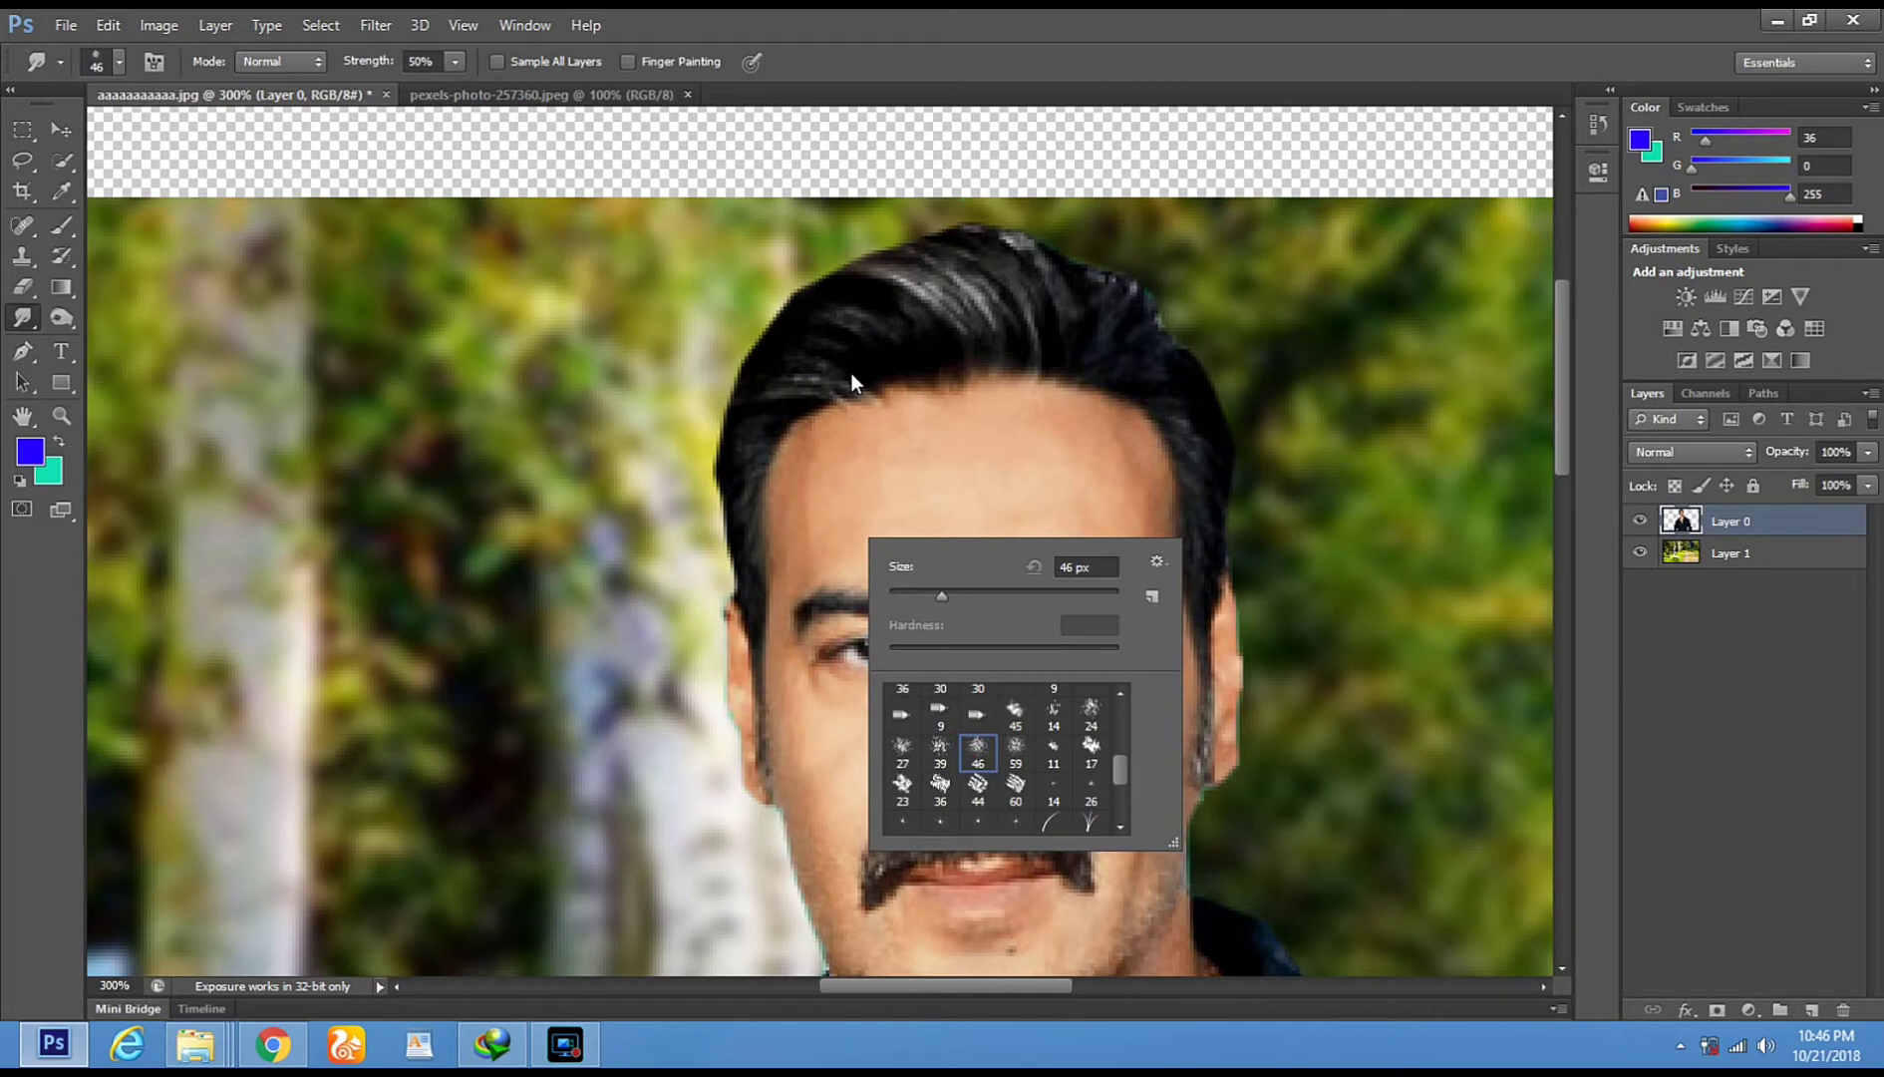
left_click(809, 328)
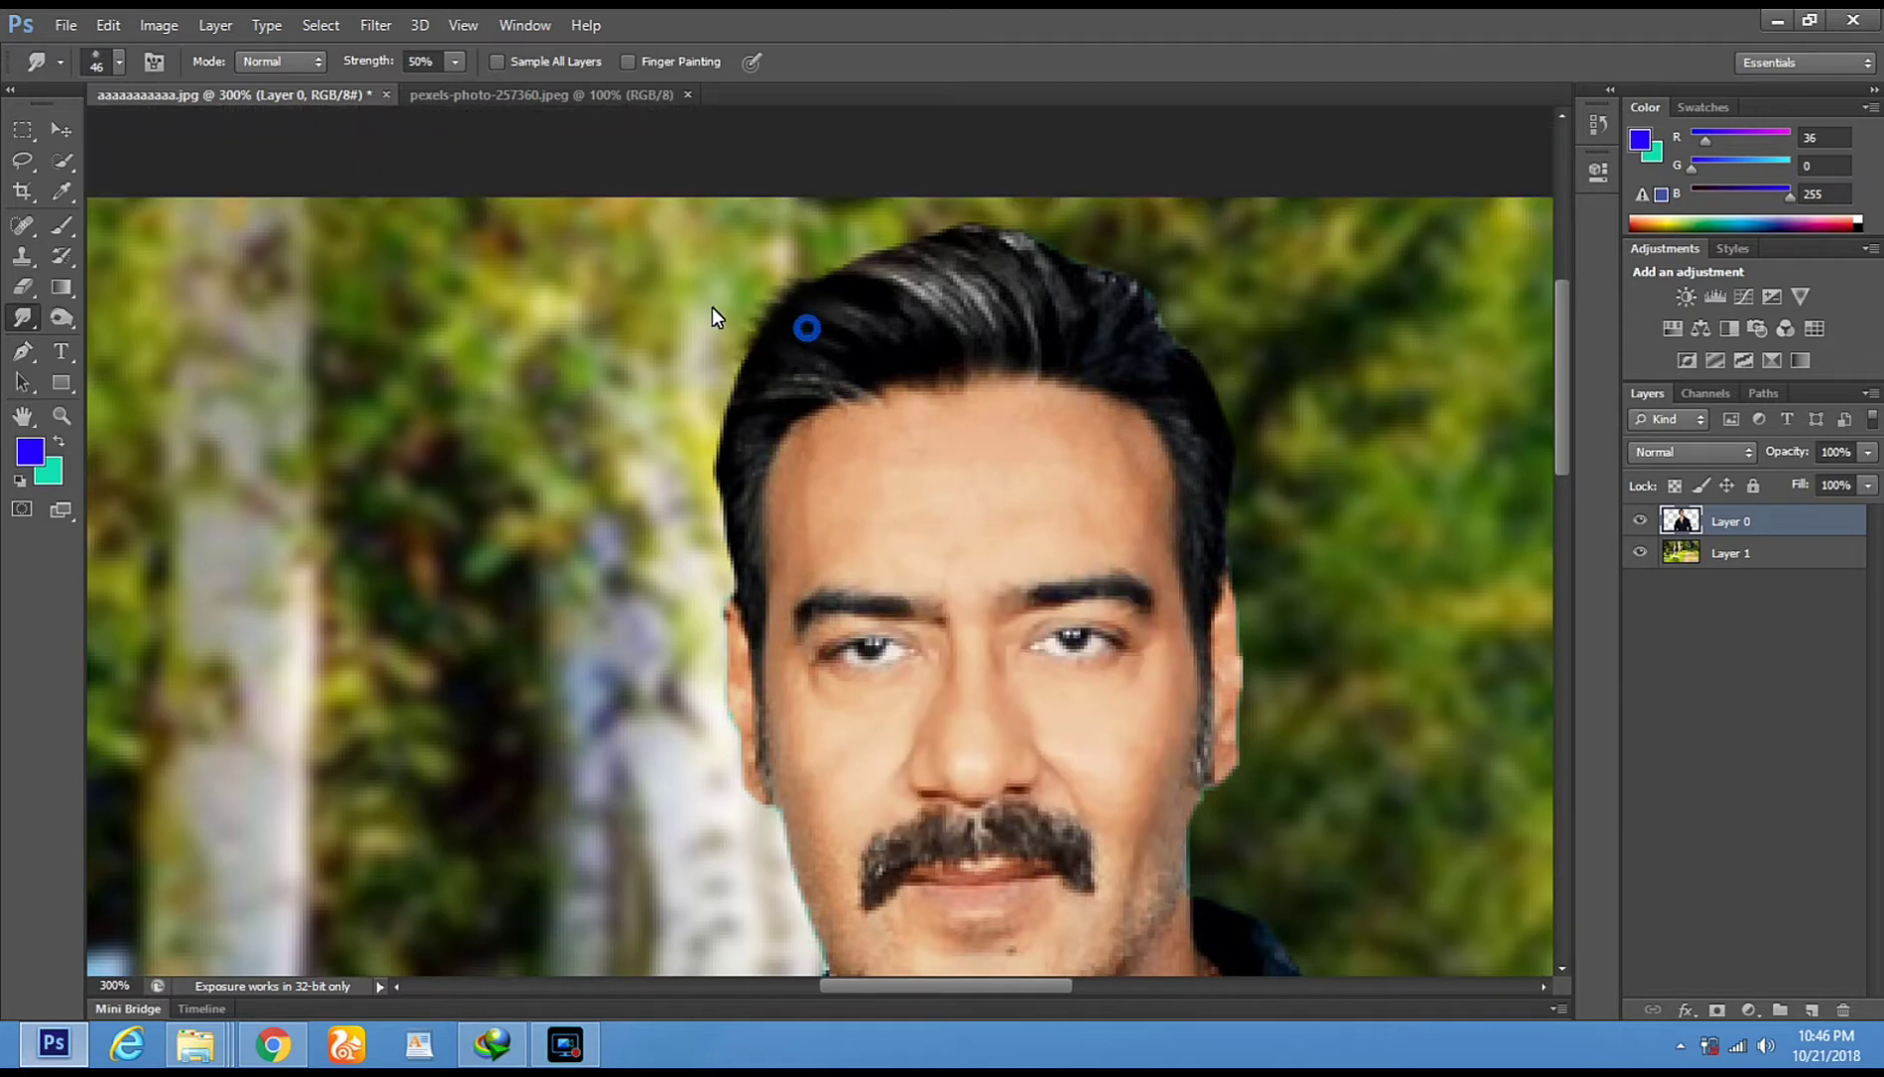
Smudge the hair outward along the top of the head and its upper corners with the brush size set to 41 px
right_click(1032, 350)
mouse_move(1091, 412)
left_mouse_down()
mouse_move(1062, 415)
mouse_move(1103, 416)
left_mouse_up()
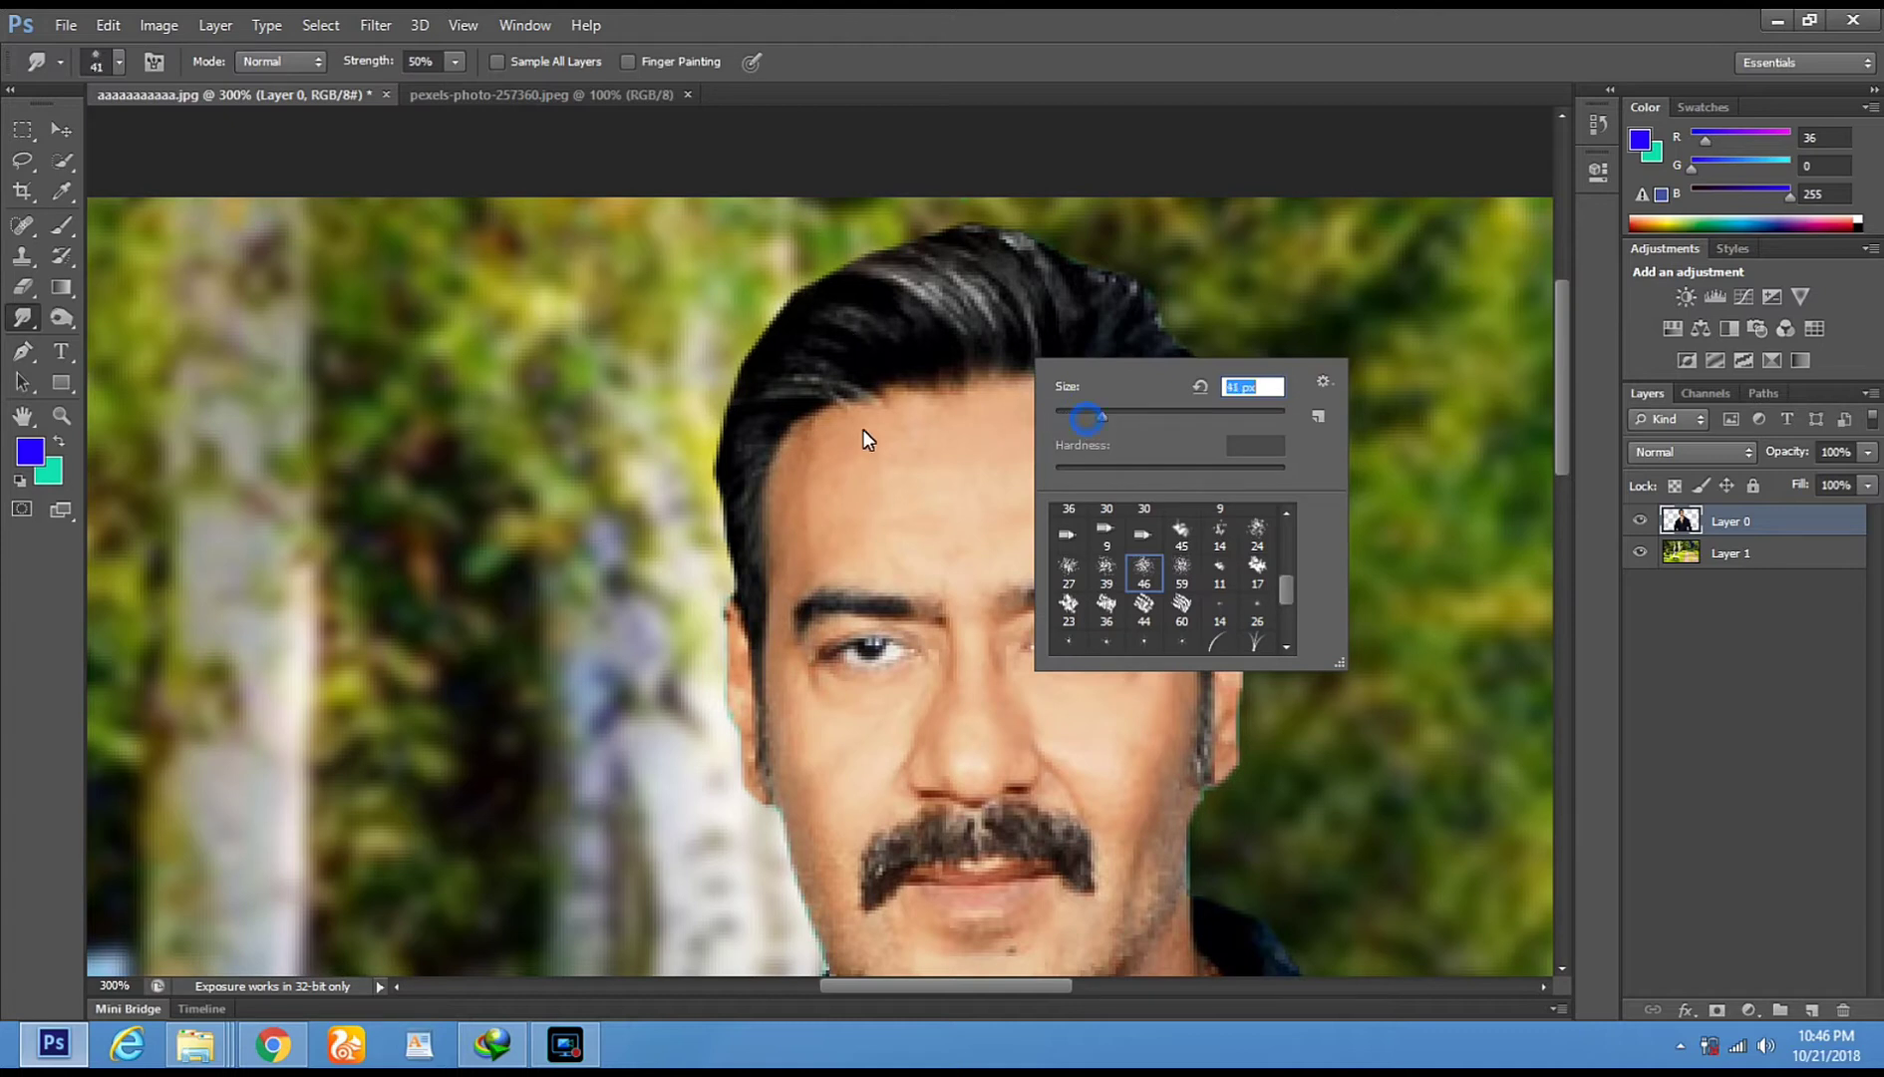
left_click(1054, 284)
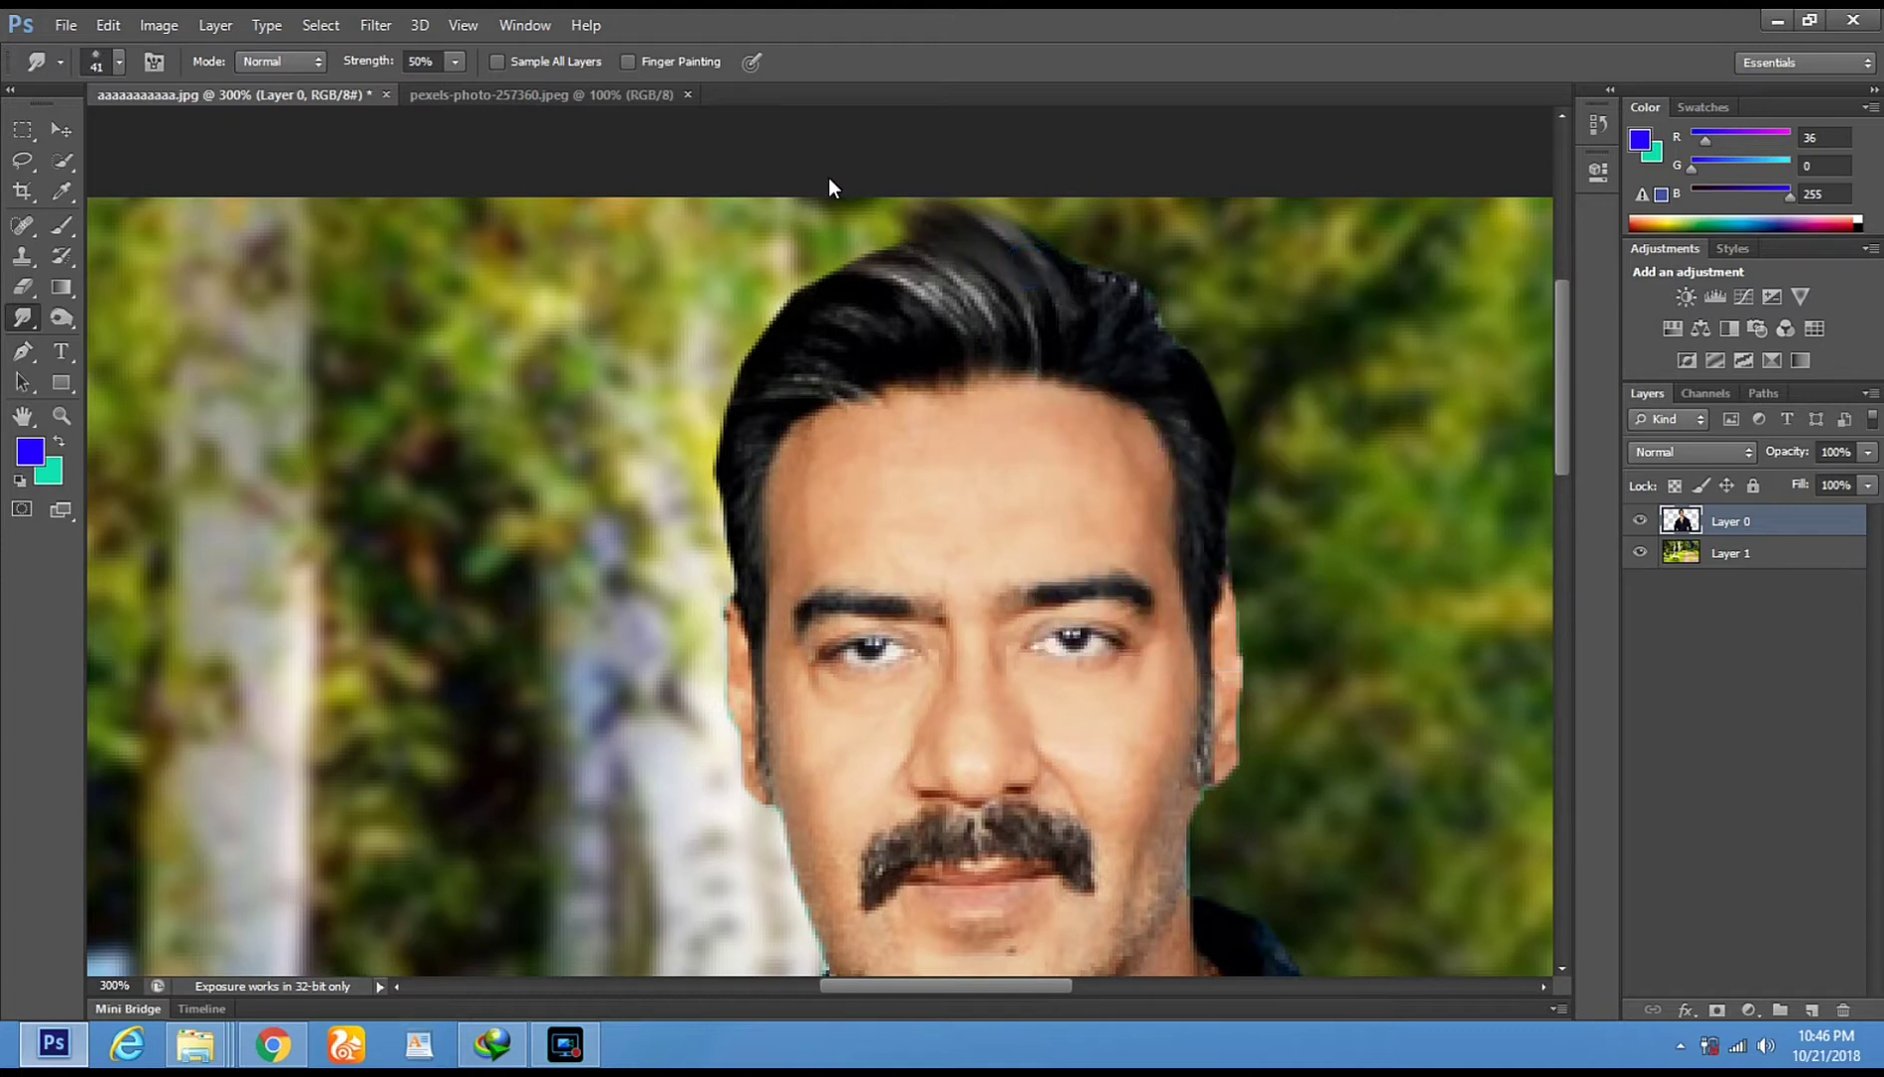
left_click_drag(887, 257, 767, 235)
left_click_drag(895, 297, 749, 252)
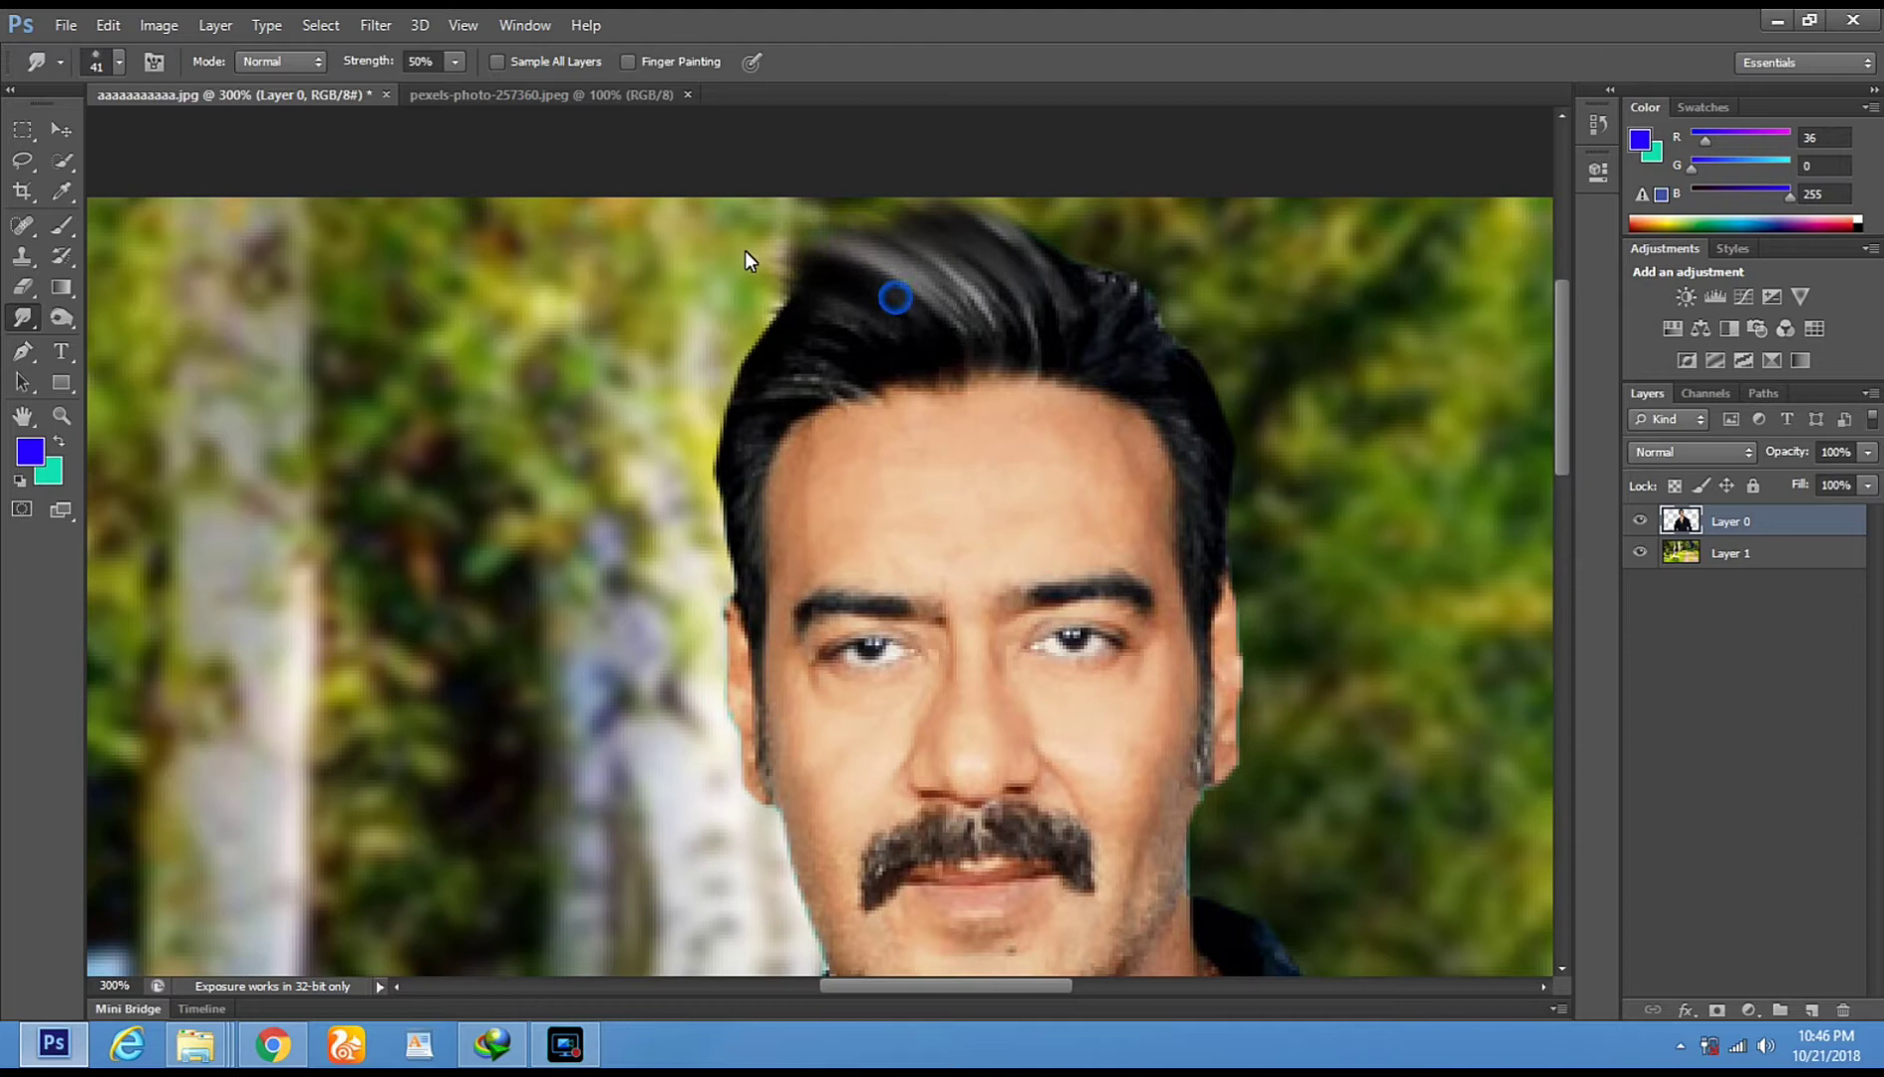
left_click_drag(1130, 325, 1035, 195)
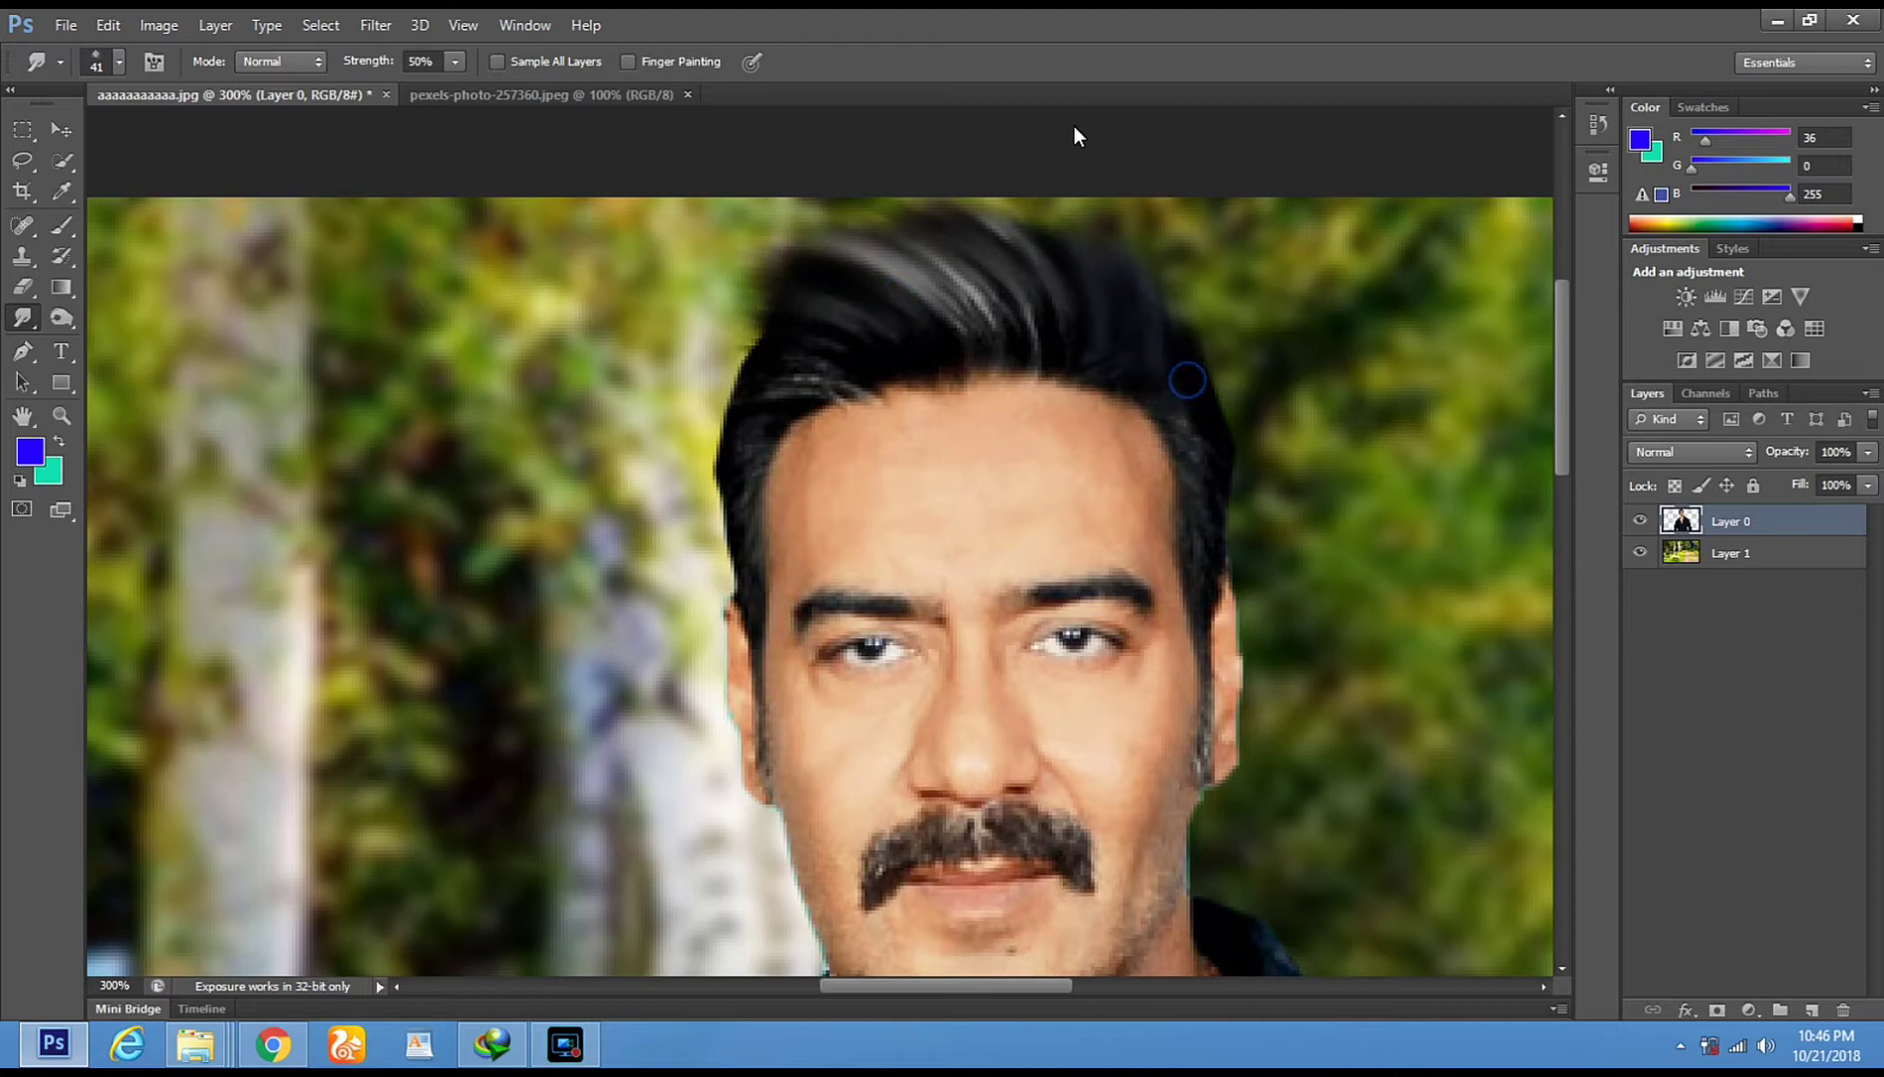
left_click_drag(748, 361, 755, 404)
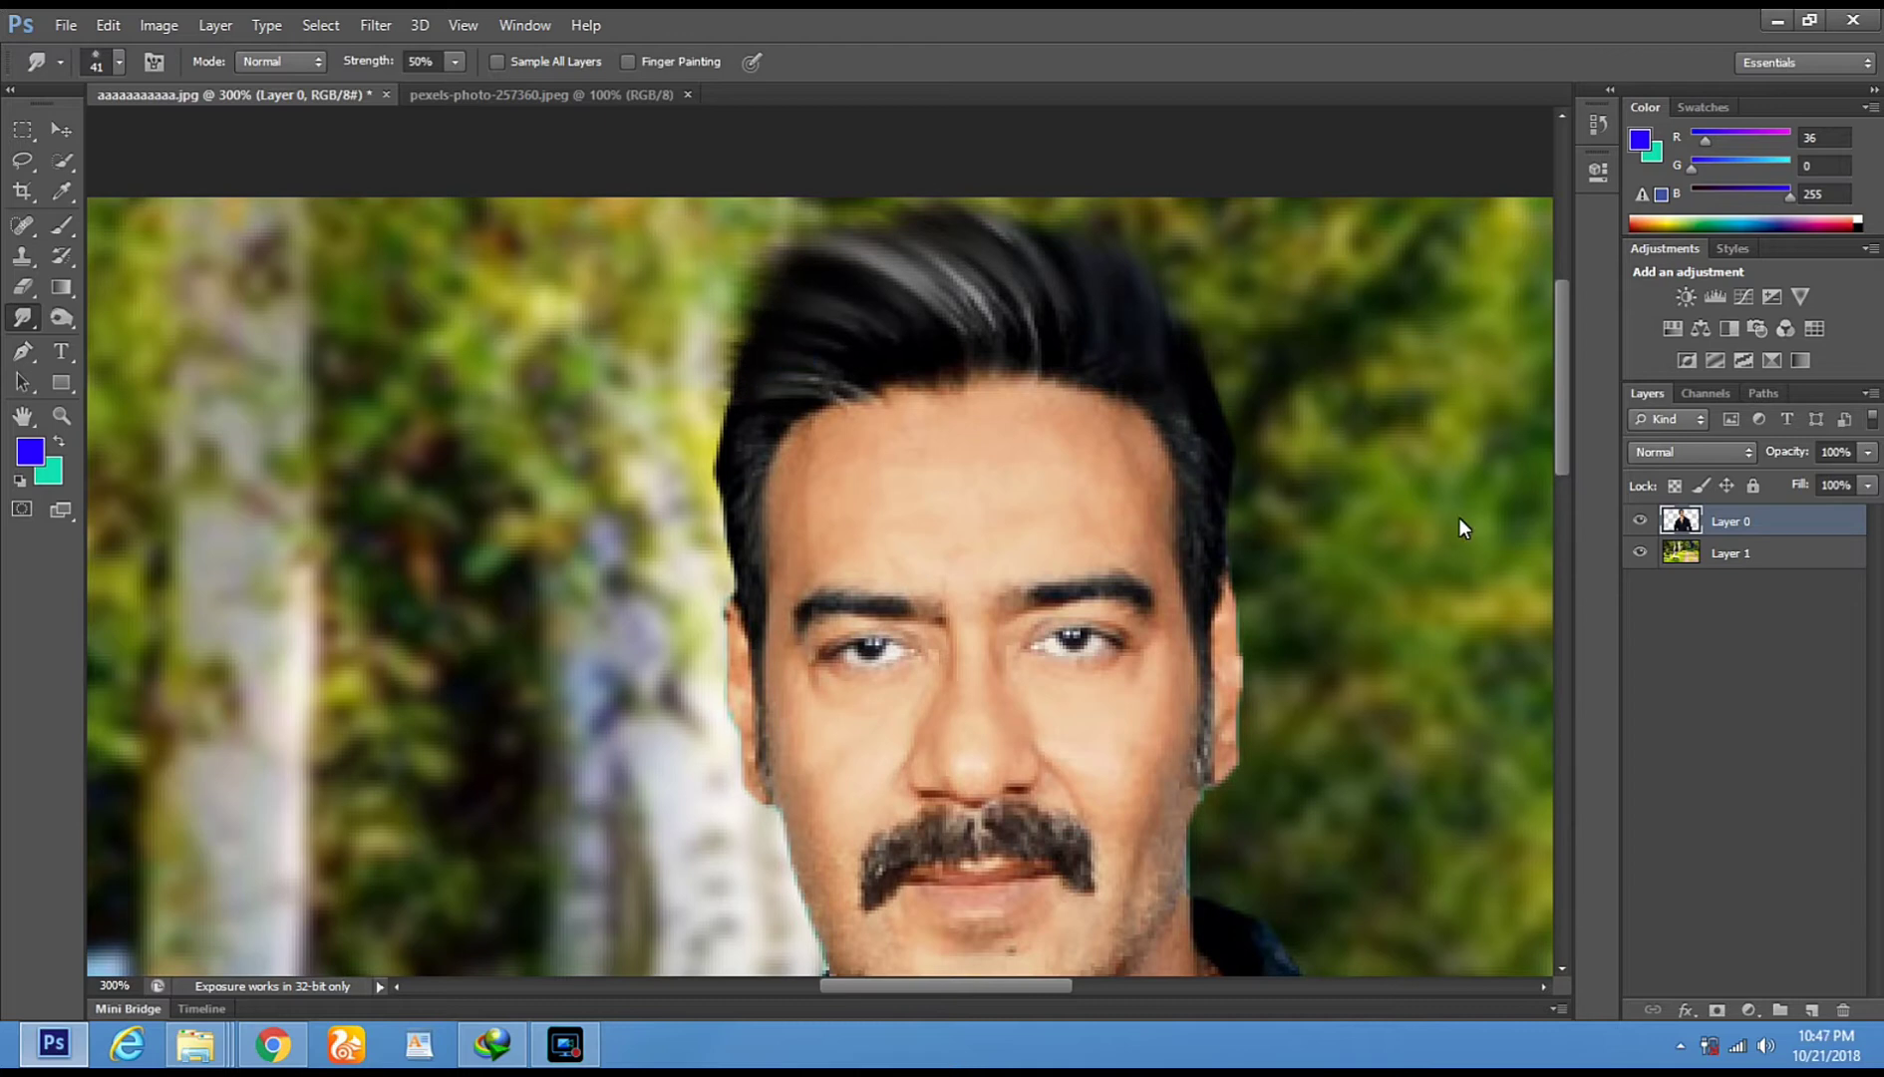
Soften the hair edges along both sides of the head down to the ears with the Smudge brush set to 28 px
right_click(932, 336)
left_click_drag(991, 403, 982, 403)
left_click(783, 367)
left_click_drag(713, 395, 726, 461)
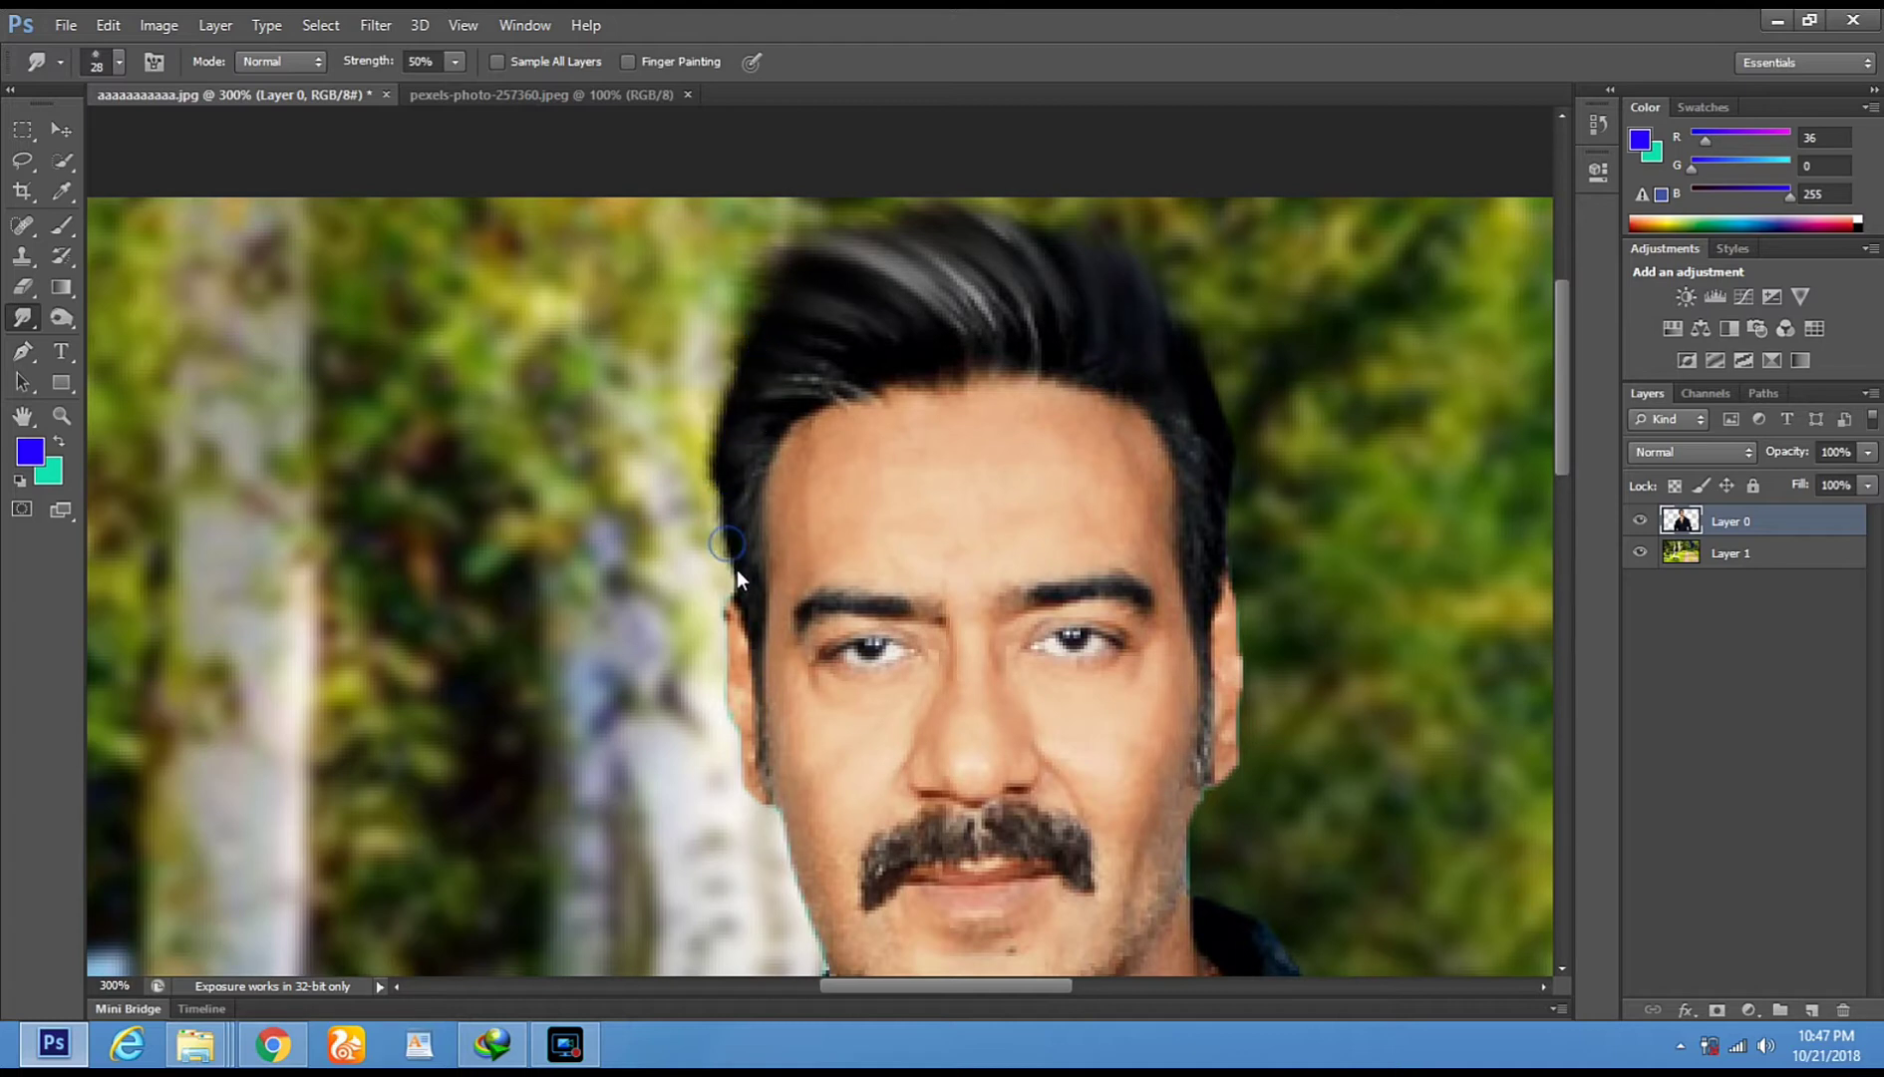
left_click_drag(733, 577, 735, 511)
left_click_drag(741, 352, 744, 355)
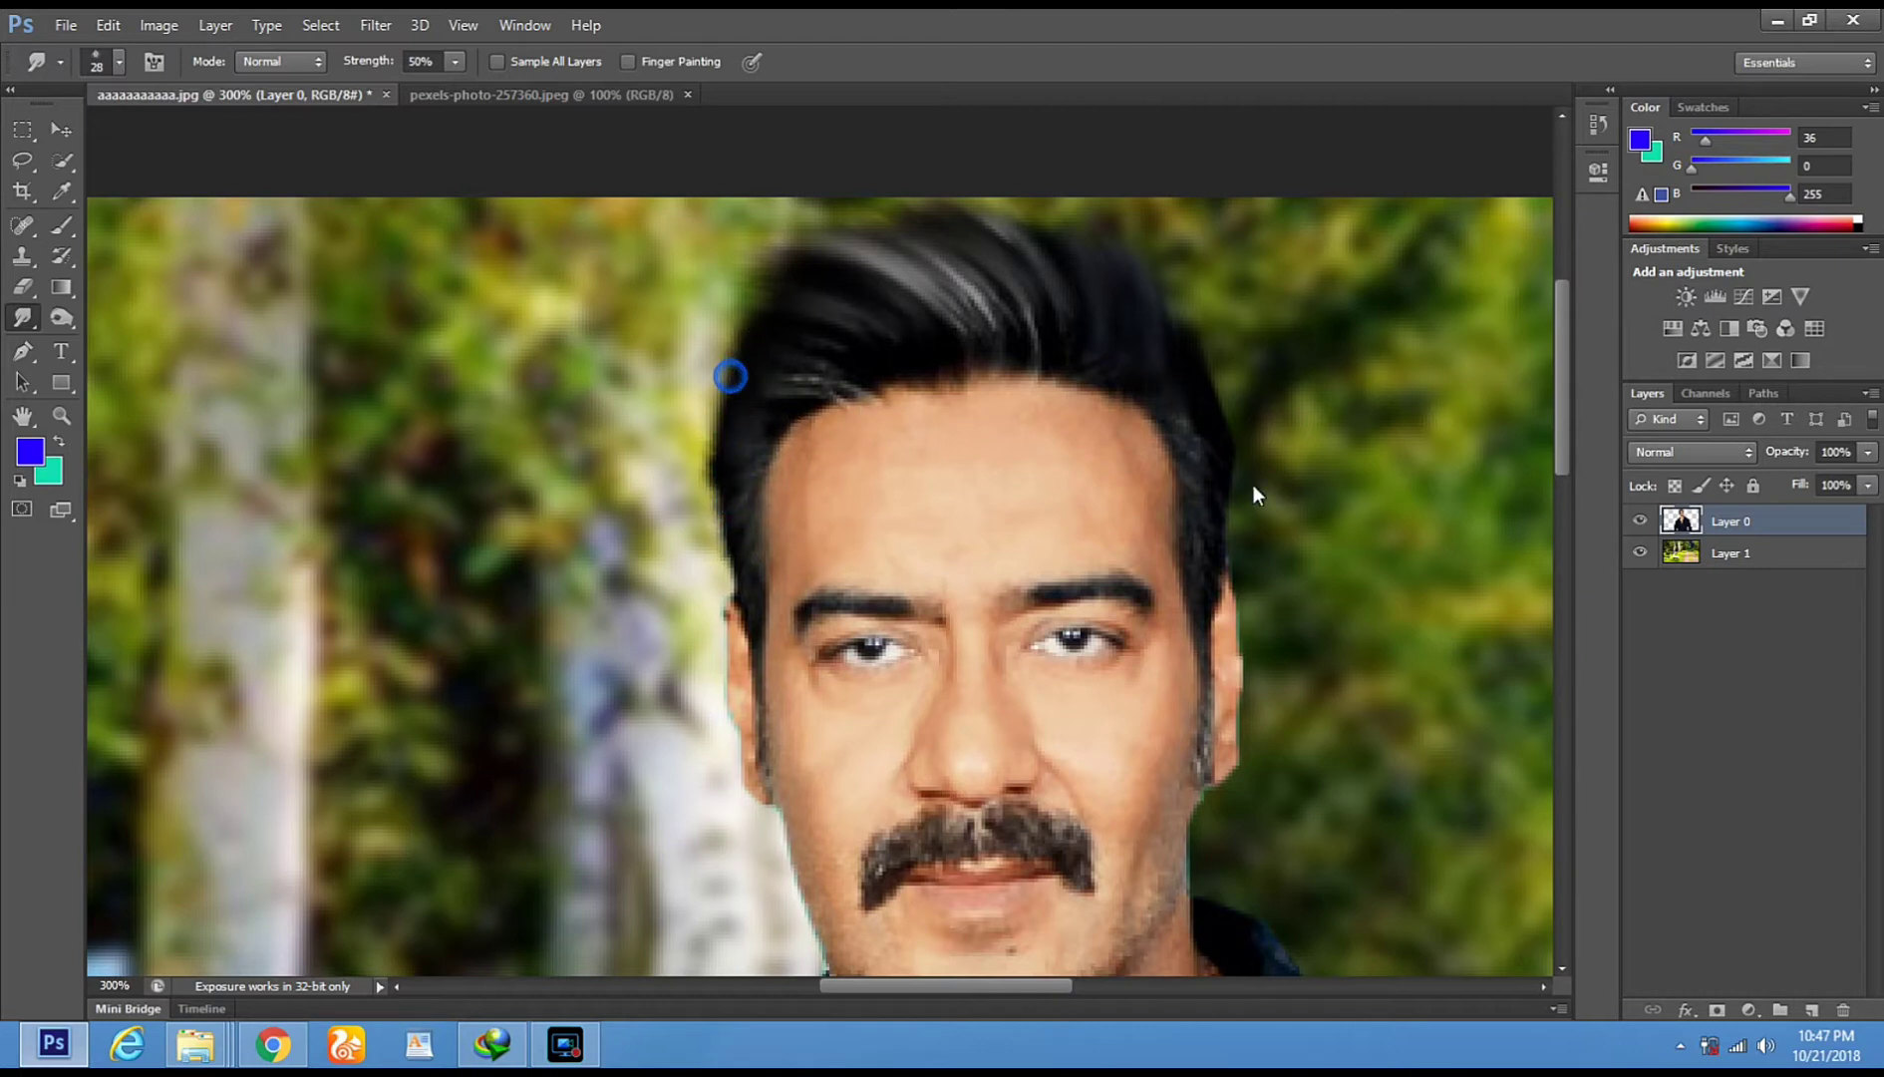
left_click_drag(1227, 409, 1228, 410)
left_click_drag(1232, 451, 1223, 336)
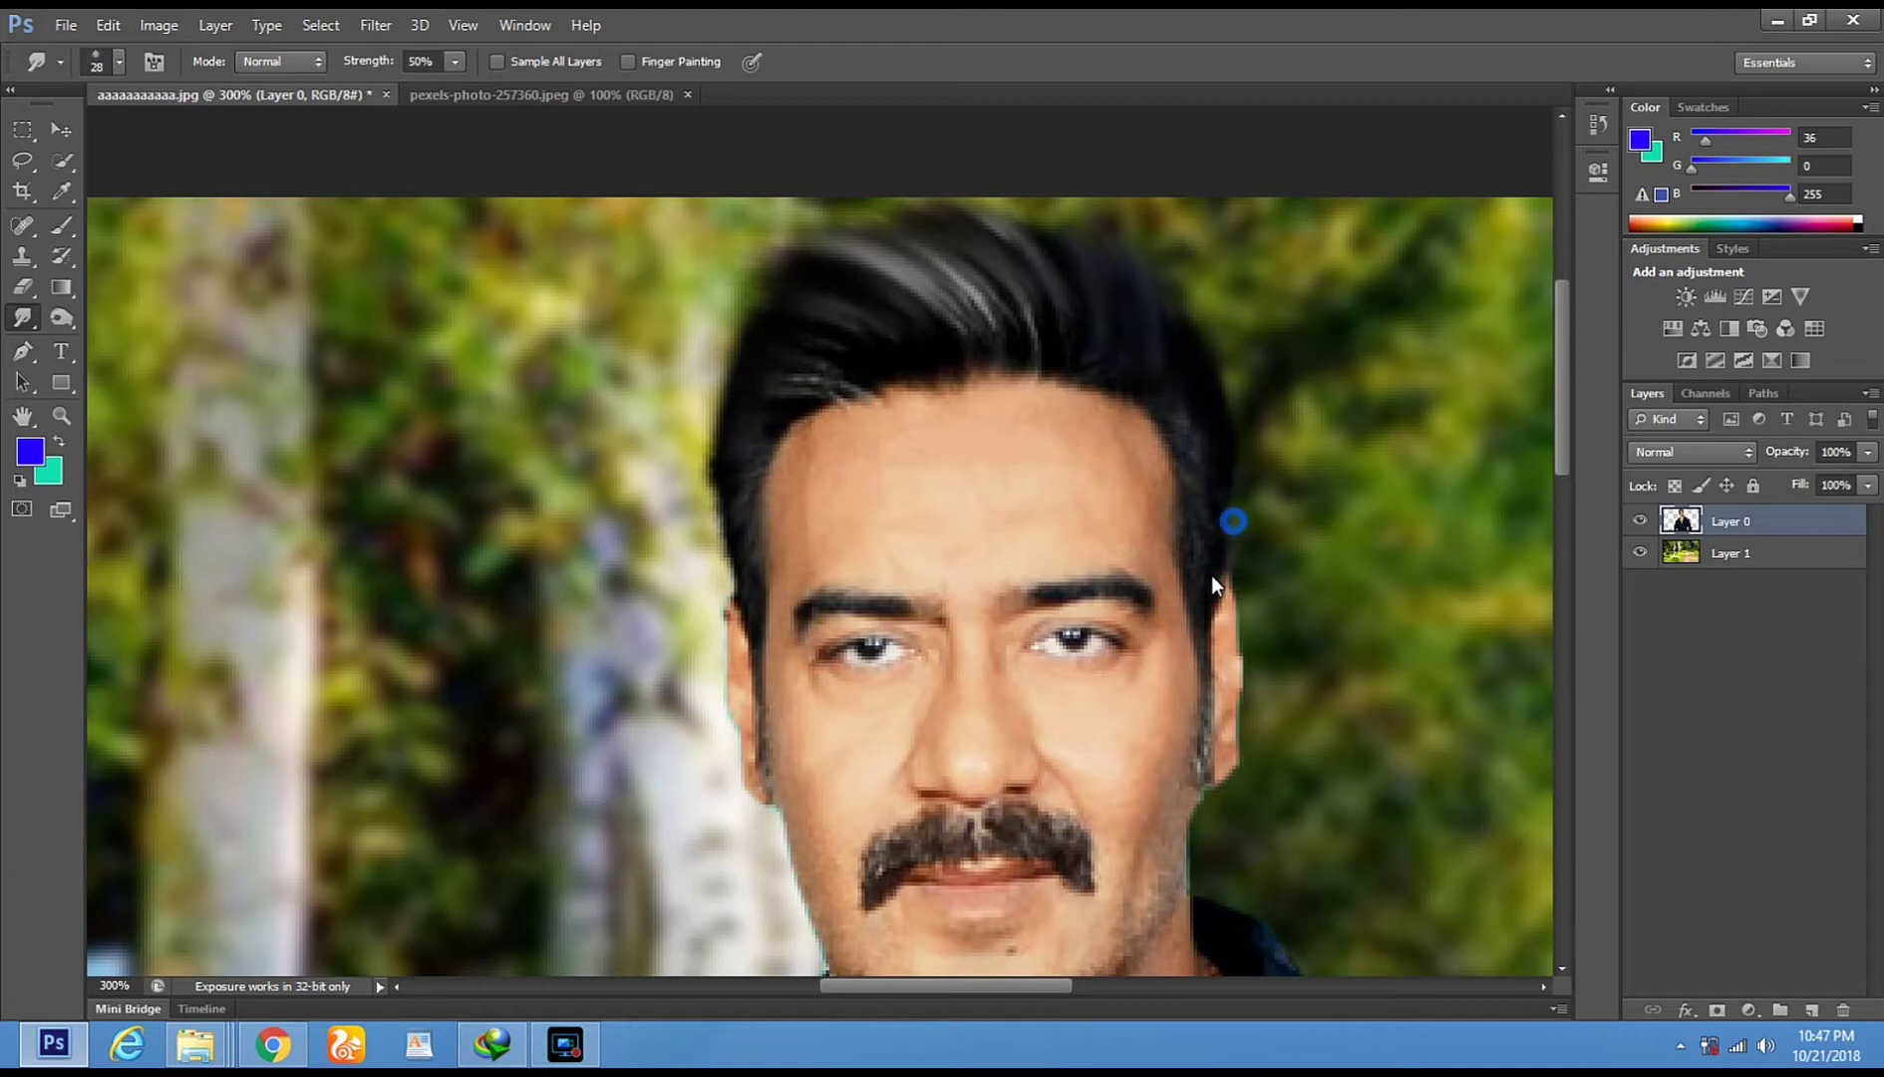
Darken the light streaks in the man's hair with the Burn tool, using a 35 px brush, midtones range and 50% exposure
left_click(61, 416)
left_click(606, 612, "alt")
left_click(606, 612, "alt")
left_click(606, 612, "alt")
left_click(893, 576)
left_click(893, 575, "alt")
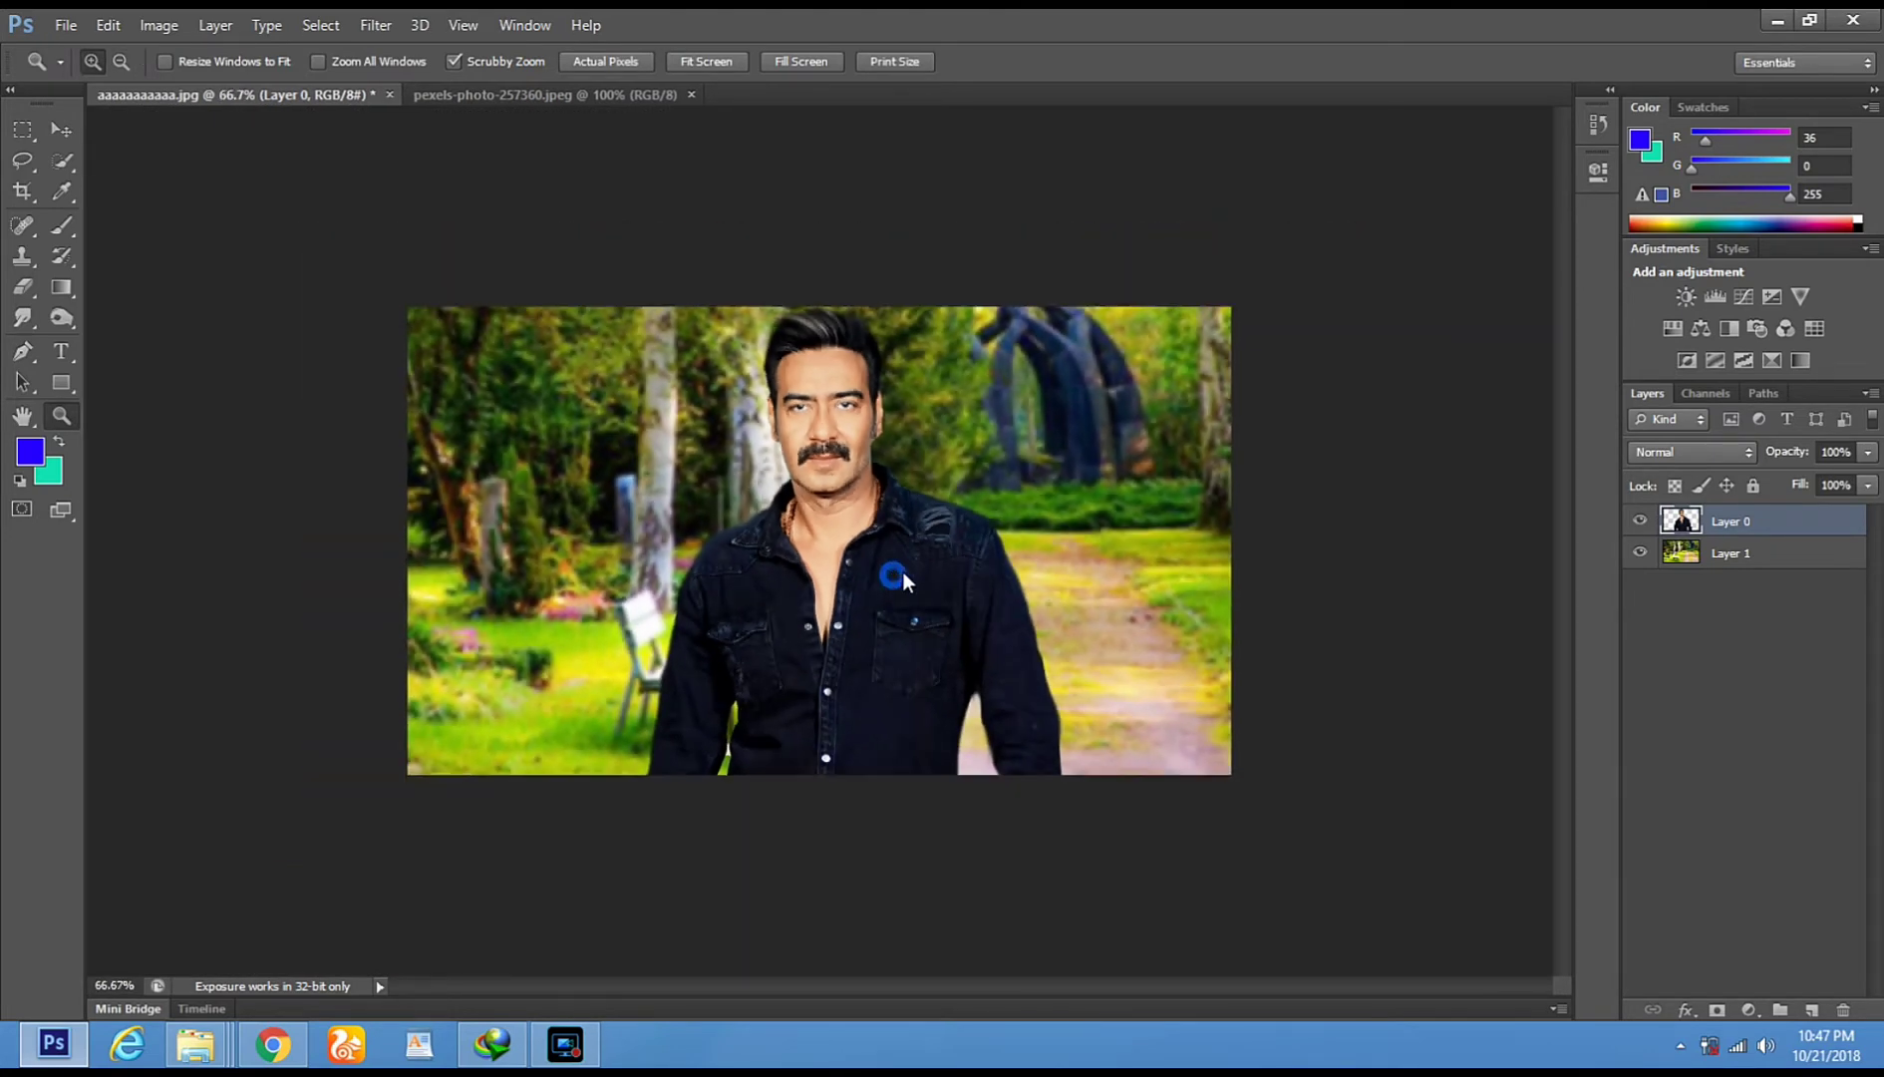
left_click(837, 365)
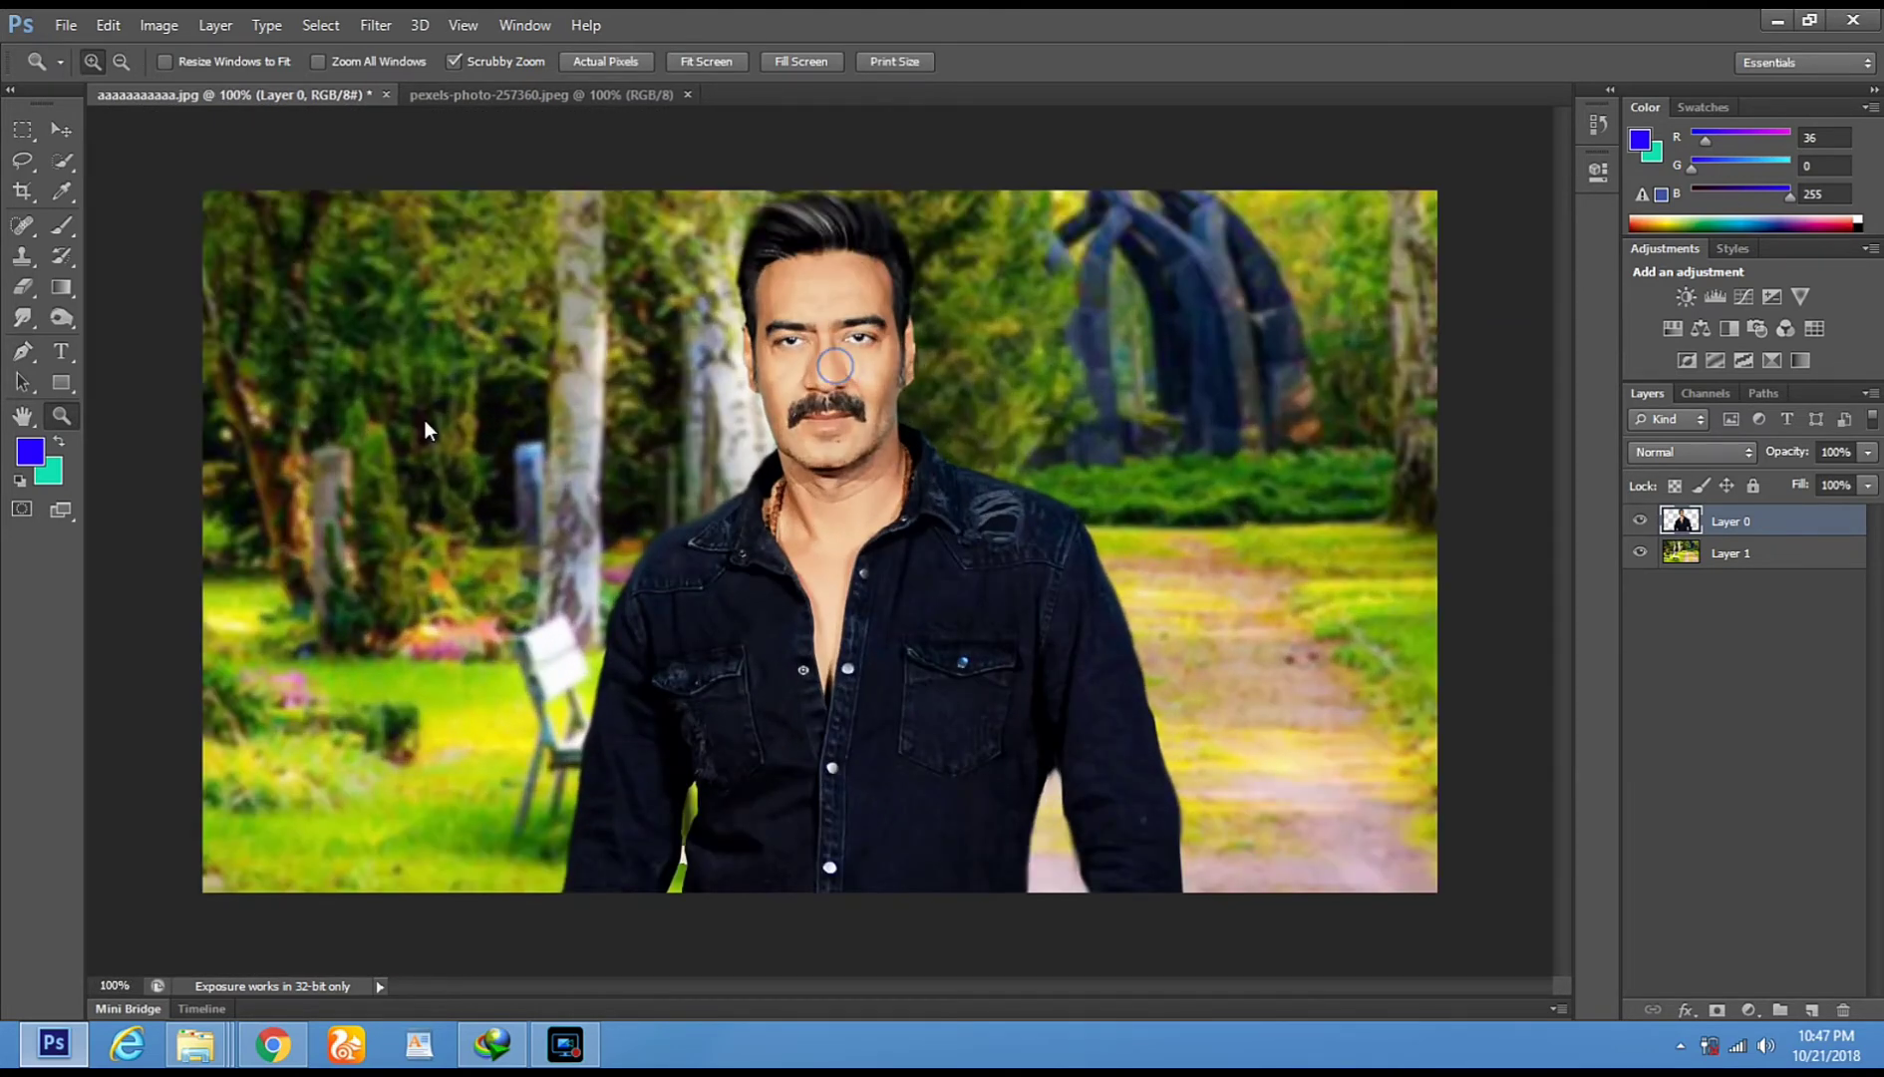
left_click(68, 317)
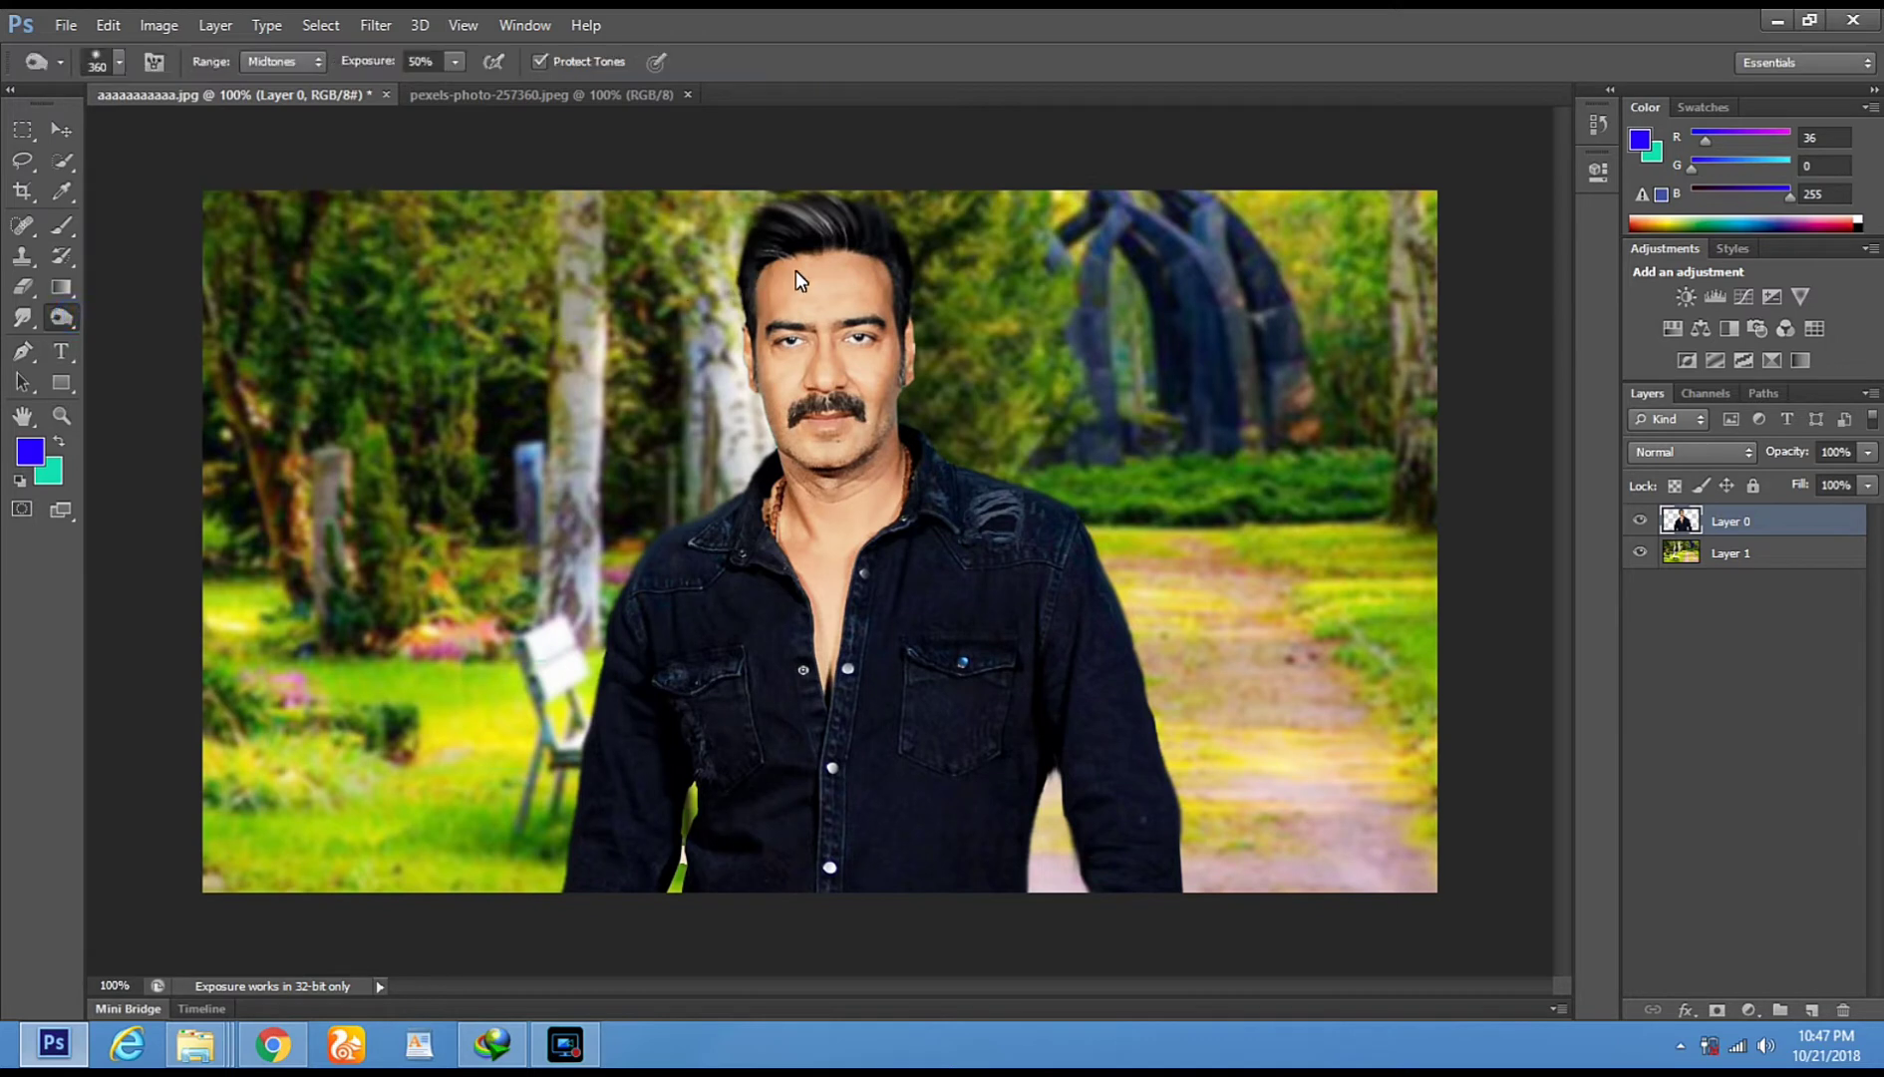
right_click(848, 285)
left_click_drag(932, 335, 801, 226)
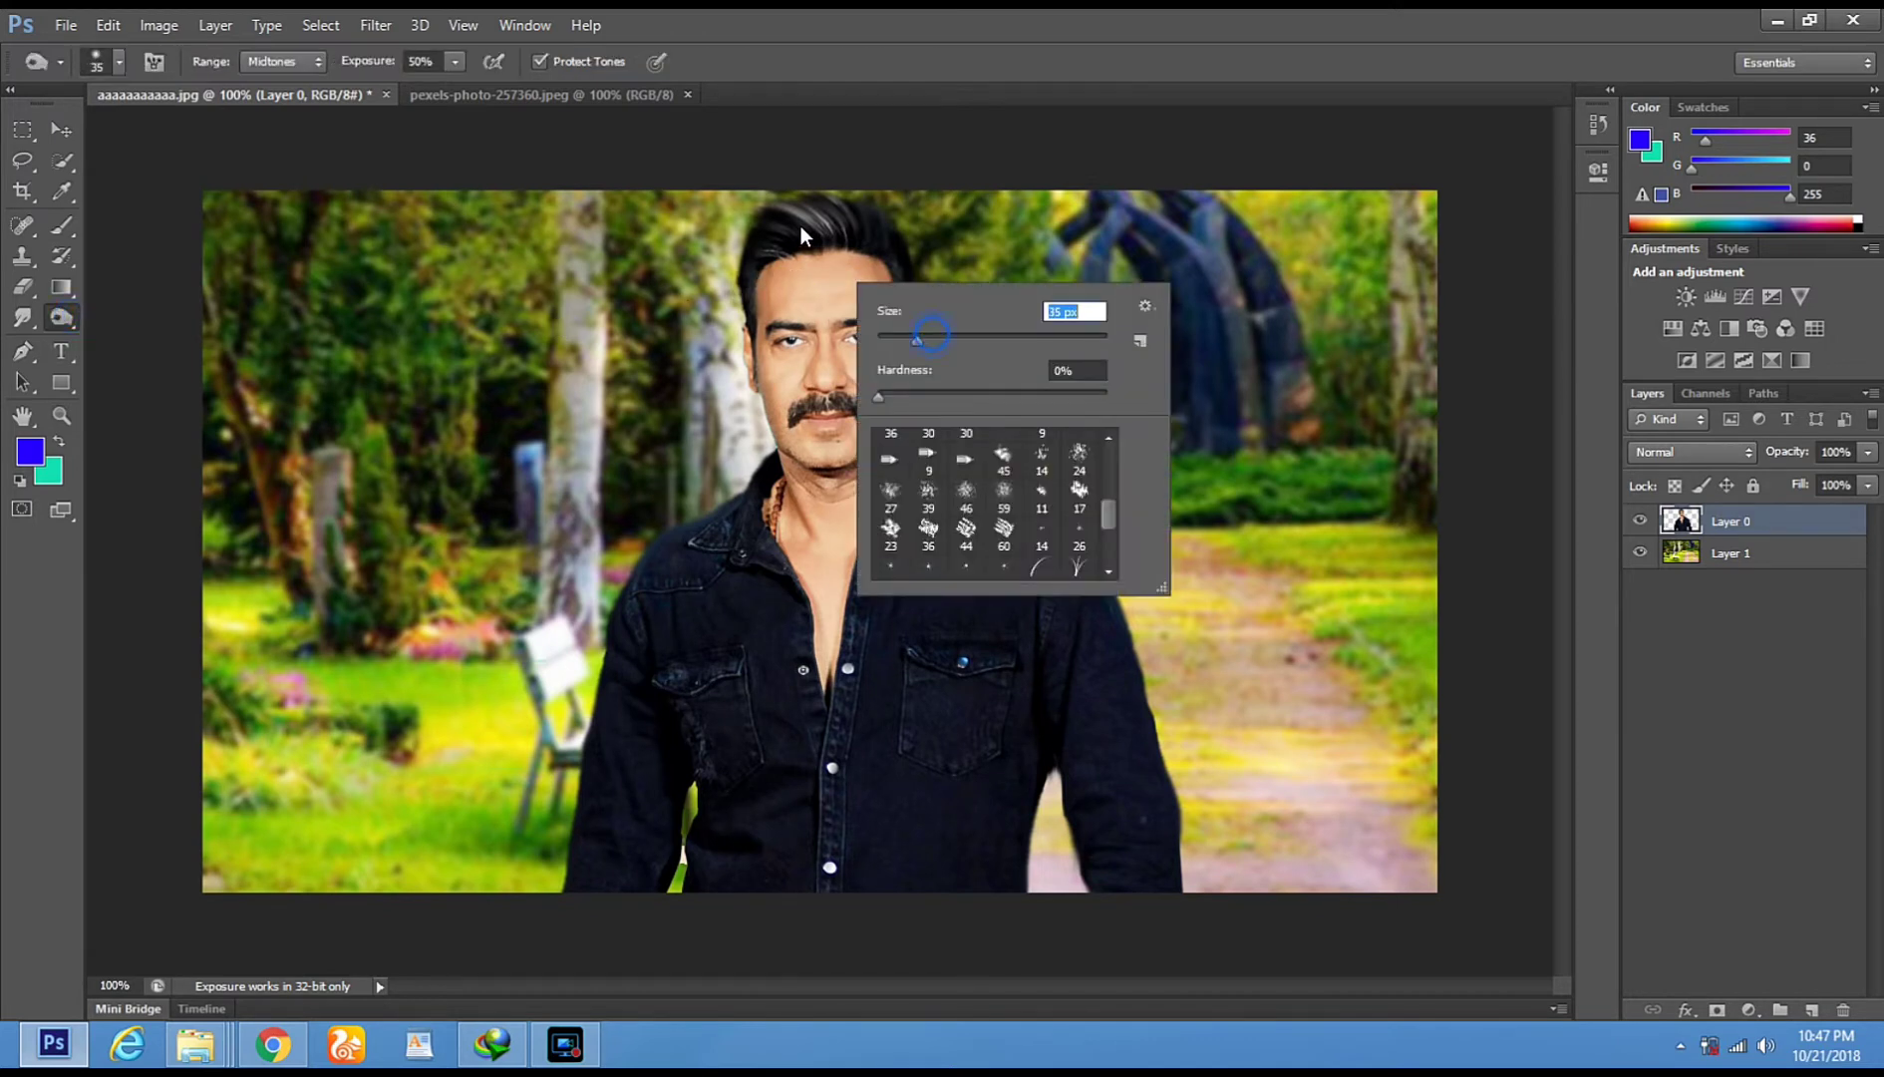
key("Return")
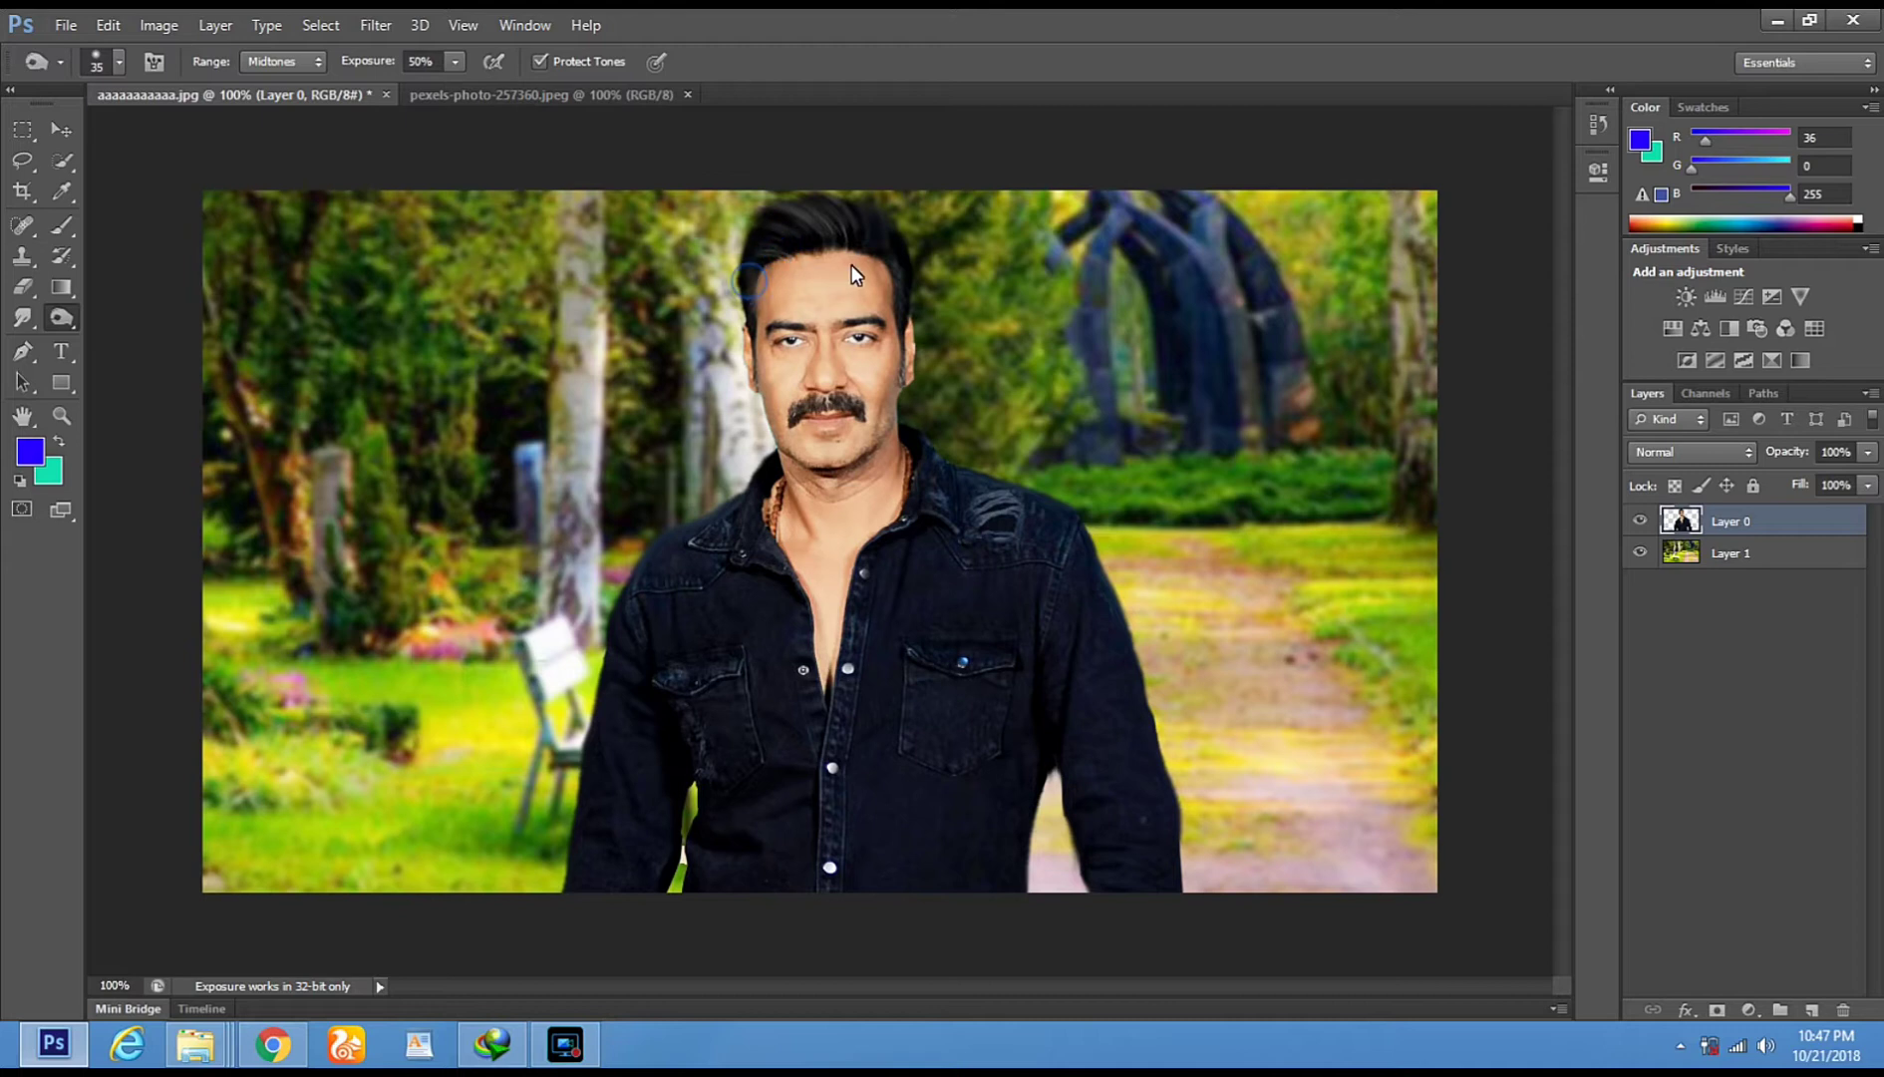
Burn the chest area of the man's dark shirt around both pockets with the brush size set to 127 px
right_click(1096, 485)
left_click_drag(1146, 541, 1256, 540)
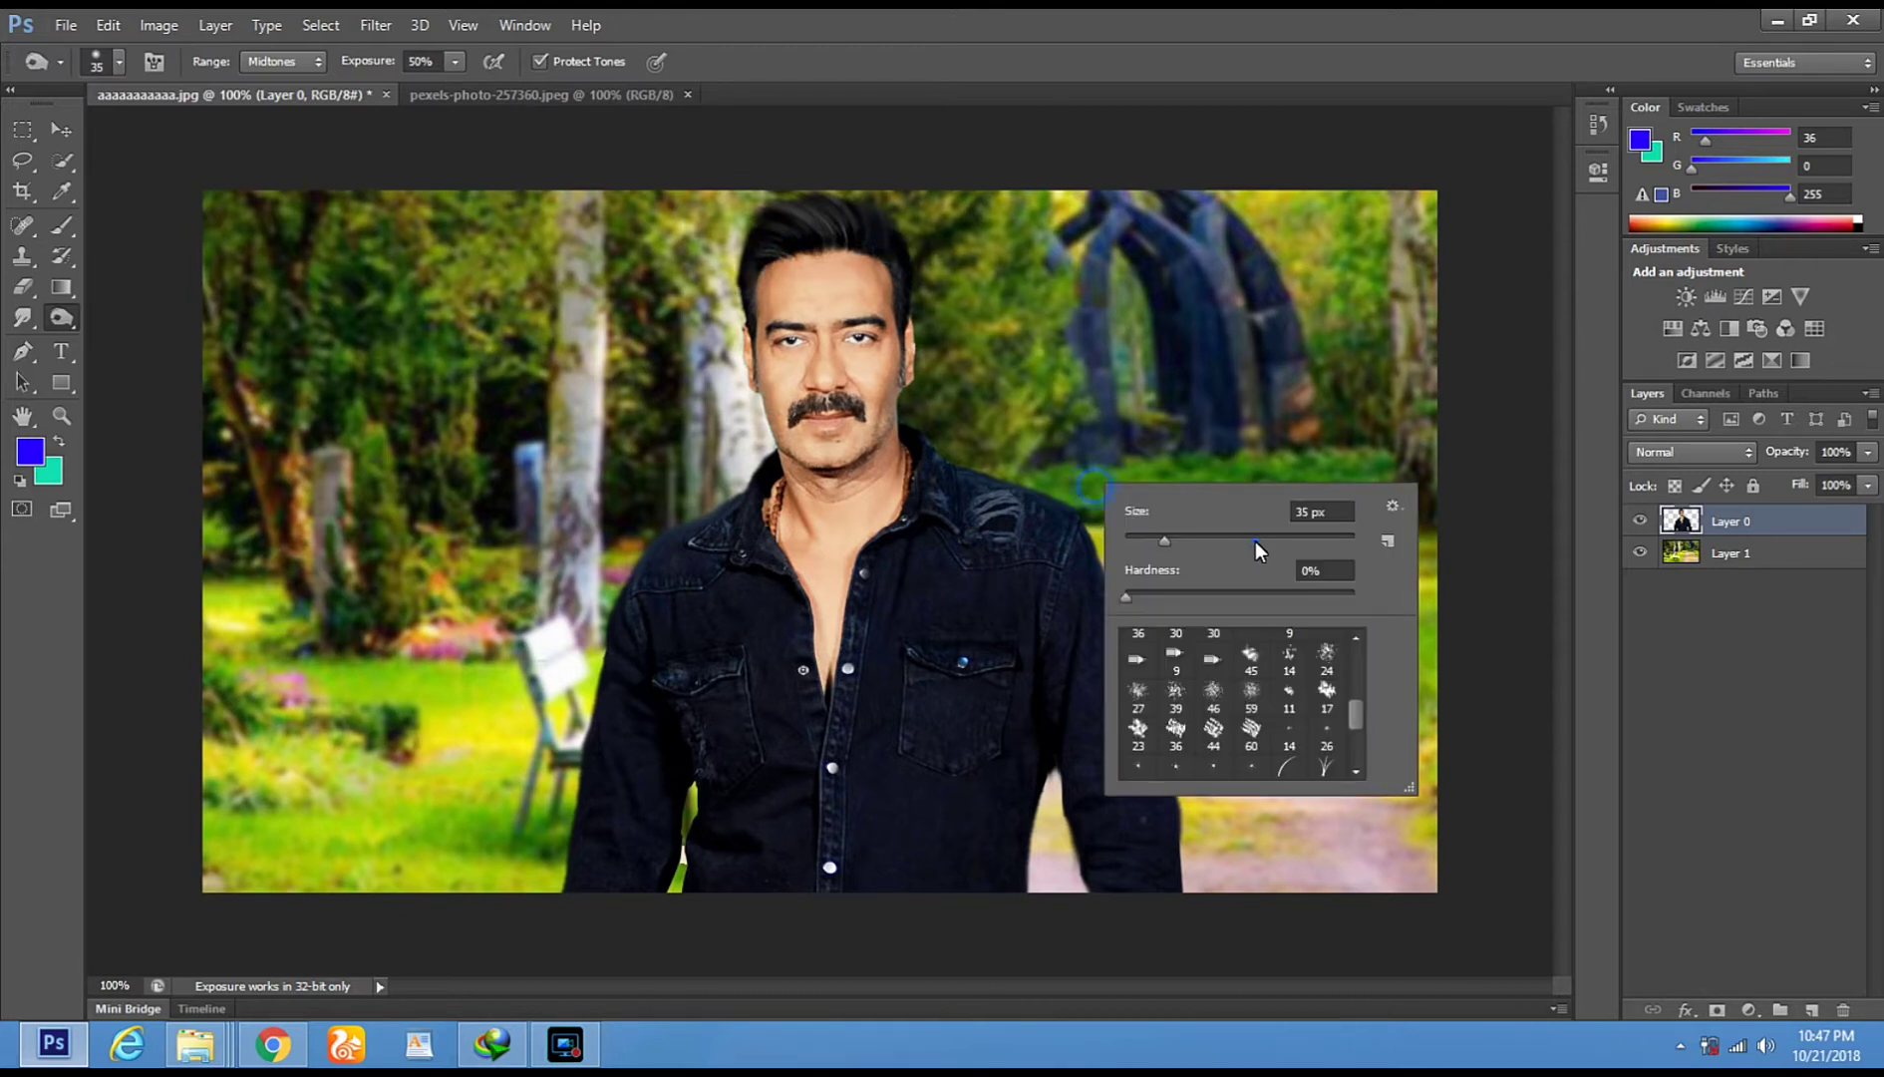
left_click(703, 653)
left_click(1017, 653)
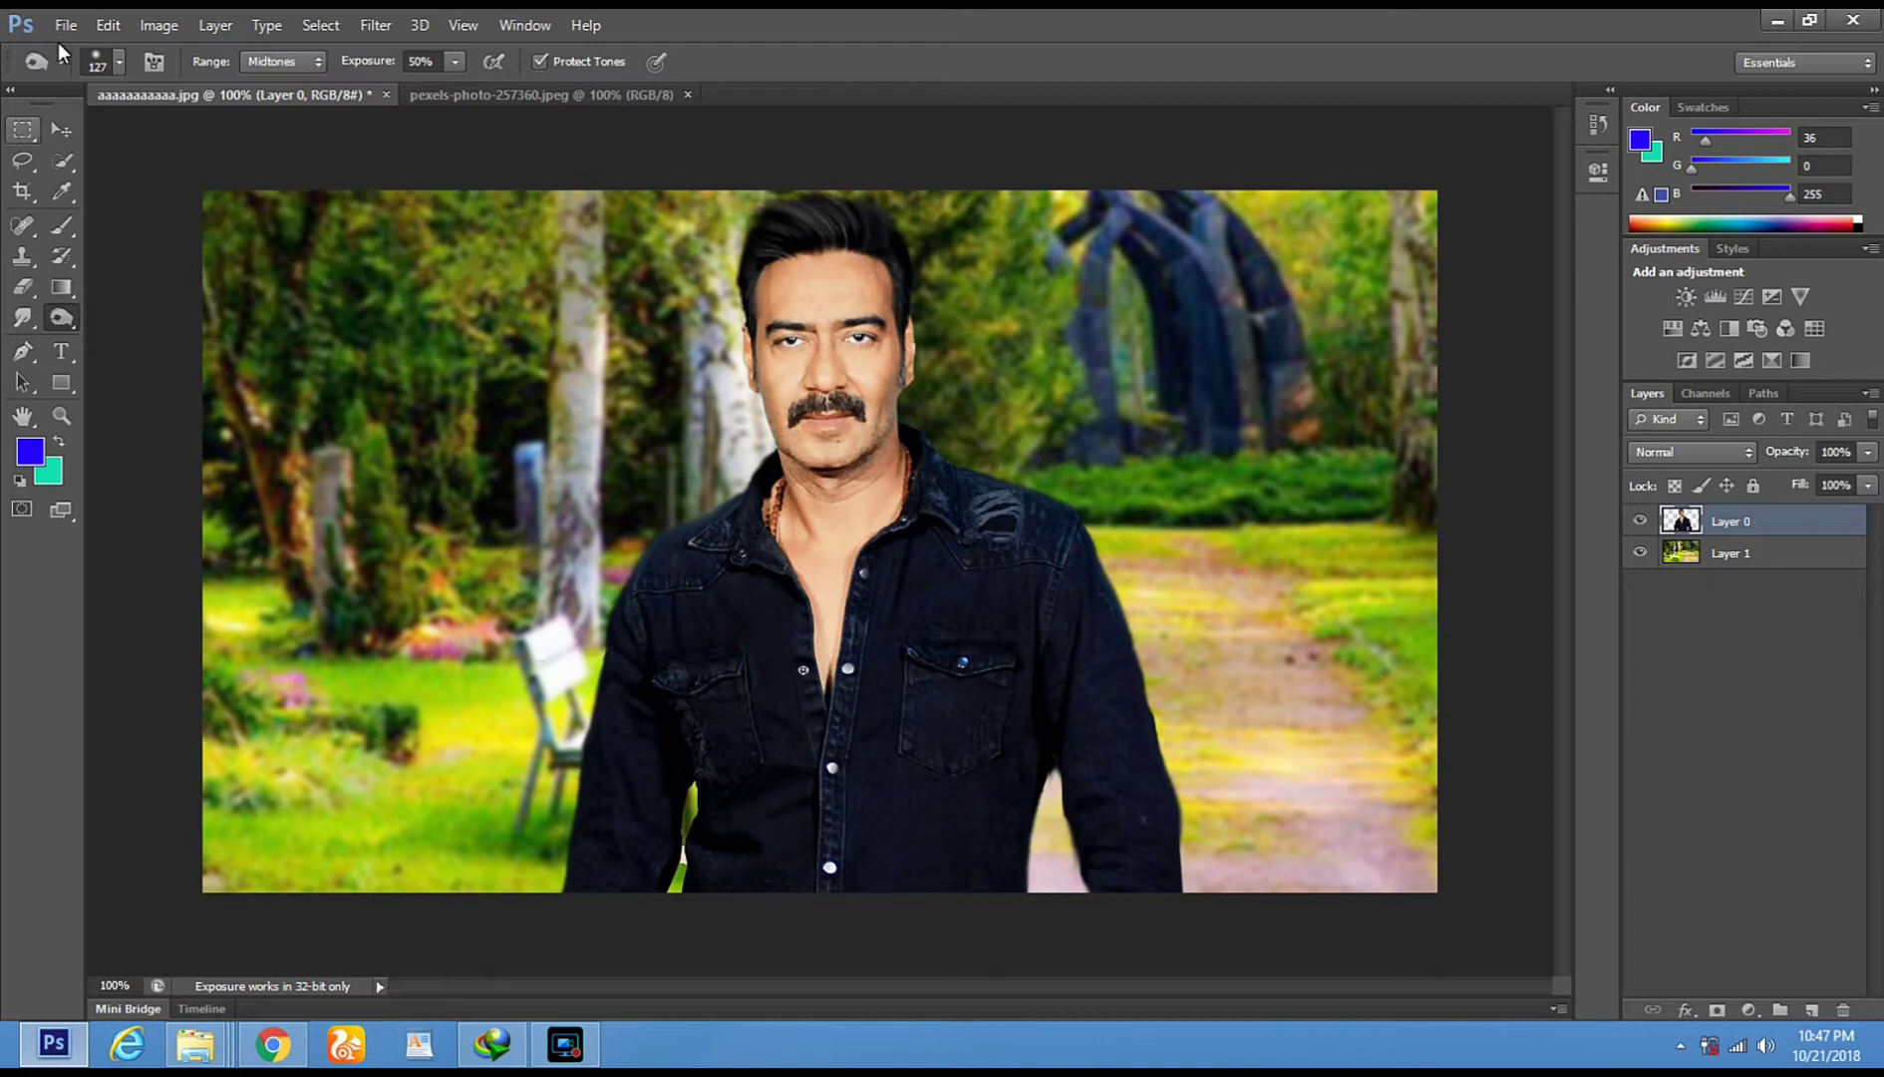
left_click(159, 25)
mouse_move(192, 79)
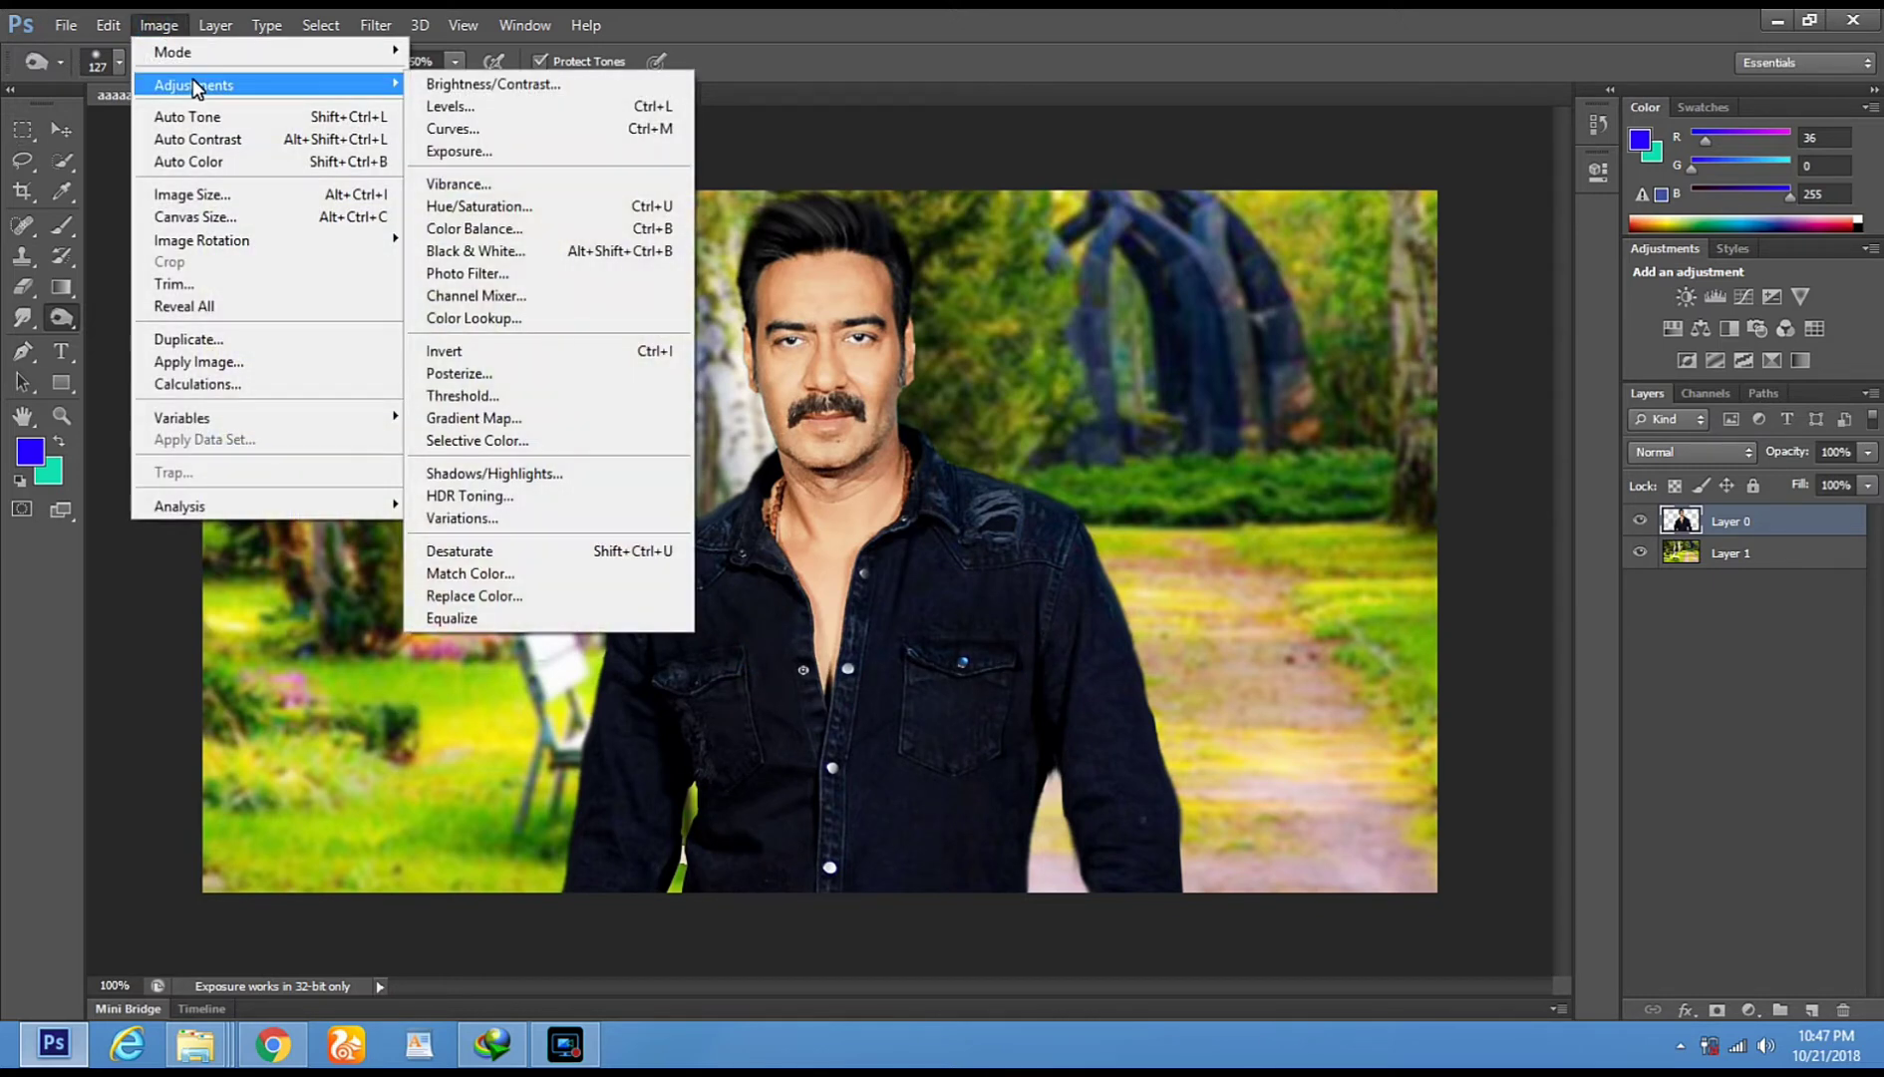
left_click(564, 1044)
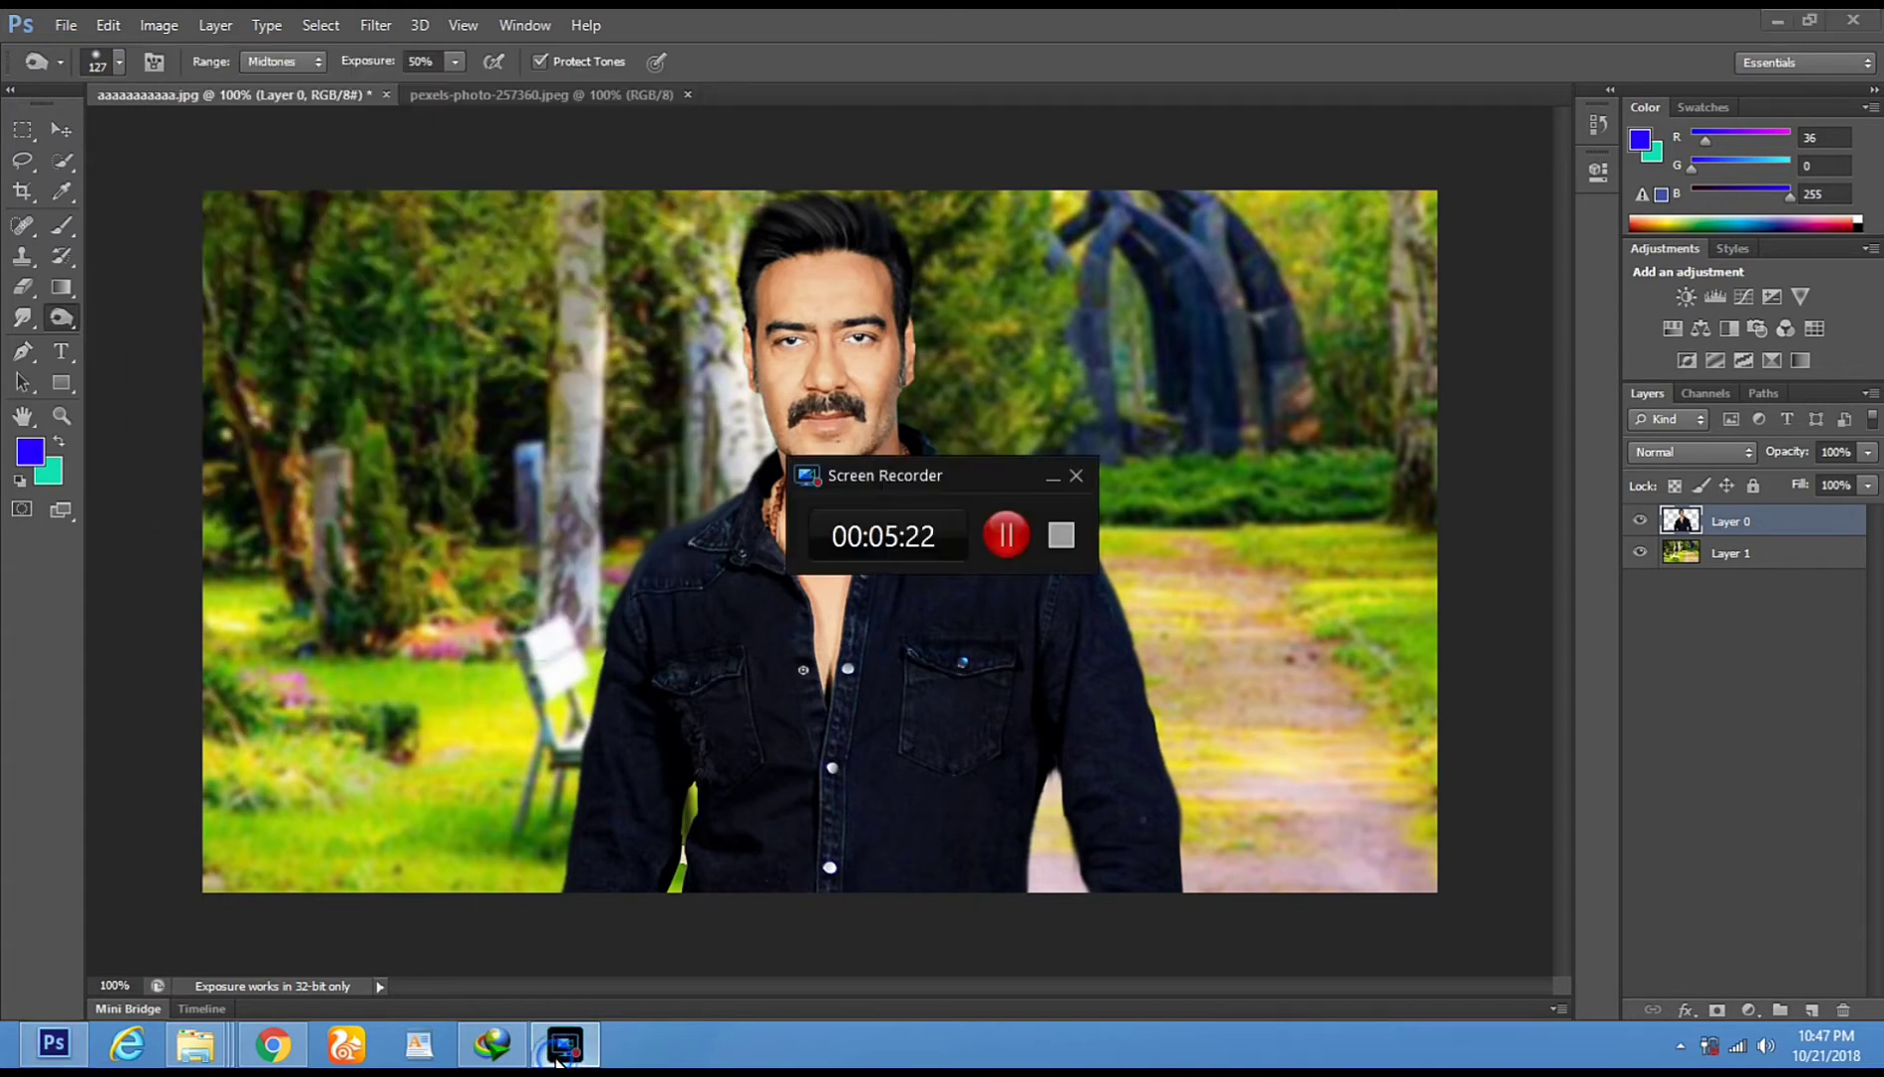
left_click(563, 1043)
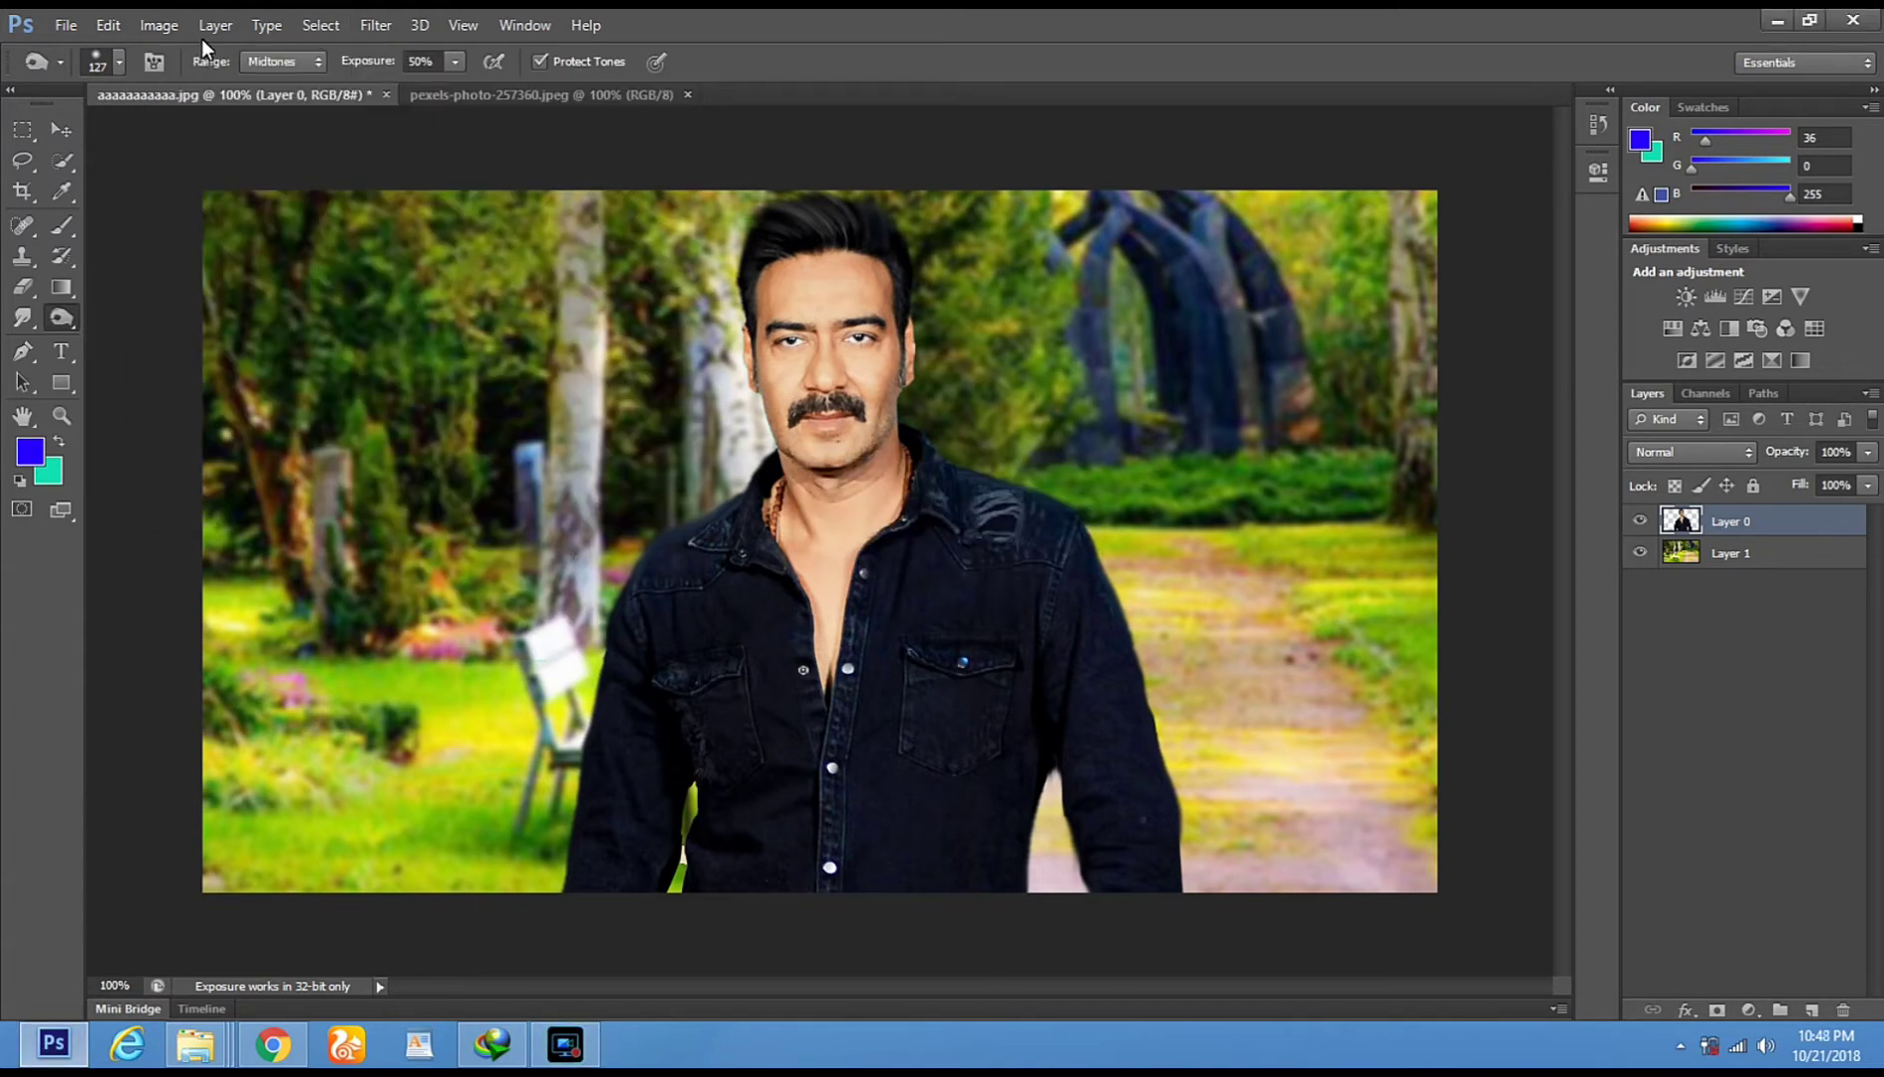
left_click(367, 27)
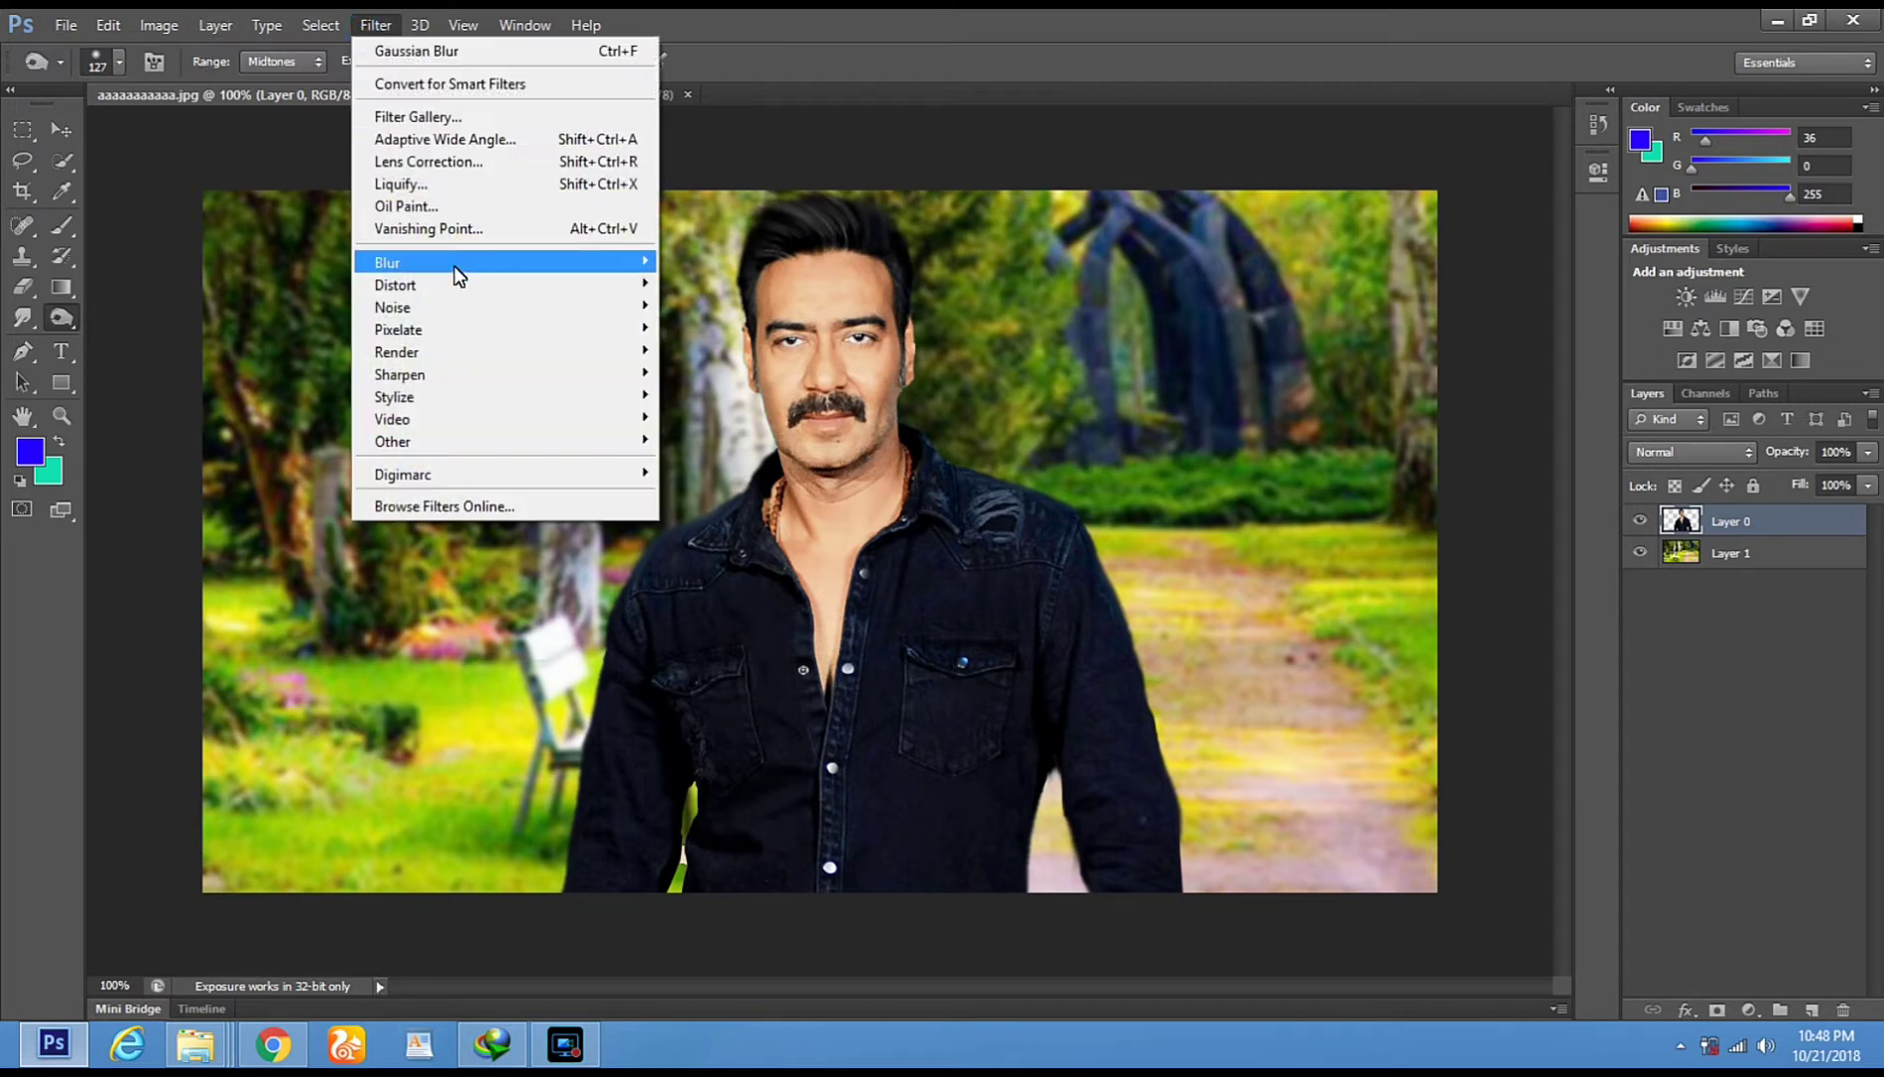
mouse_move(490, 256)
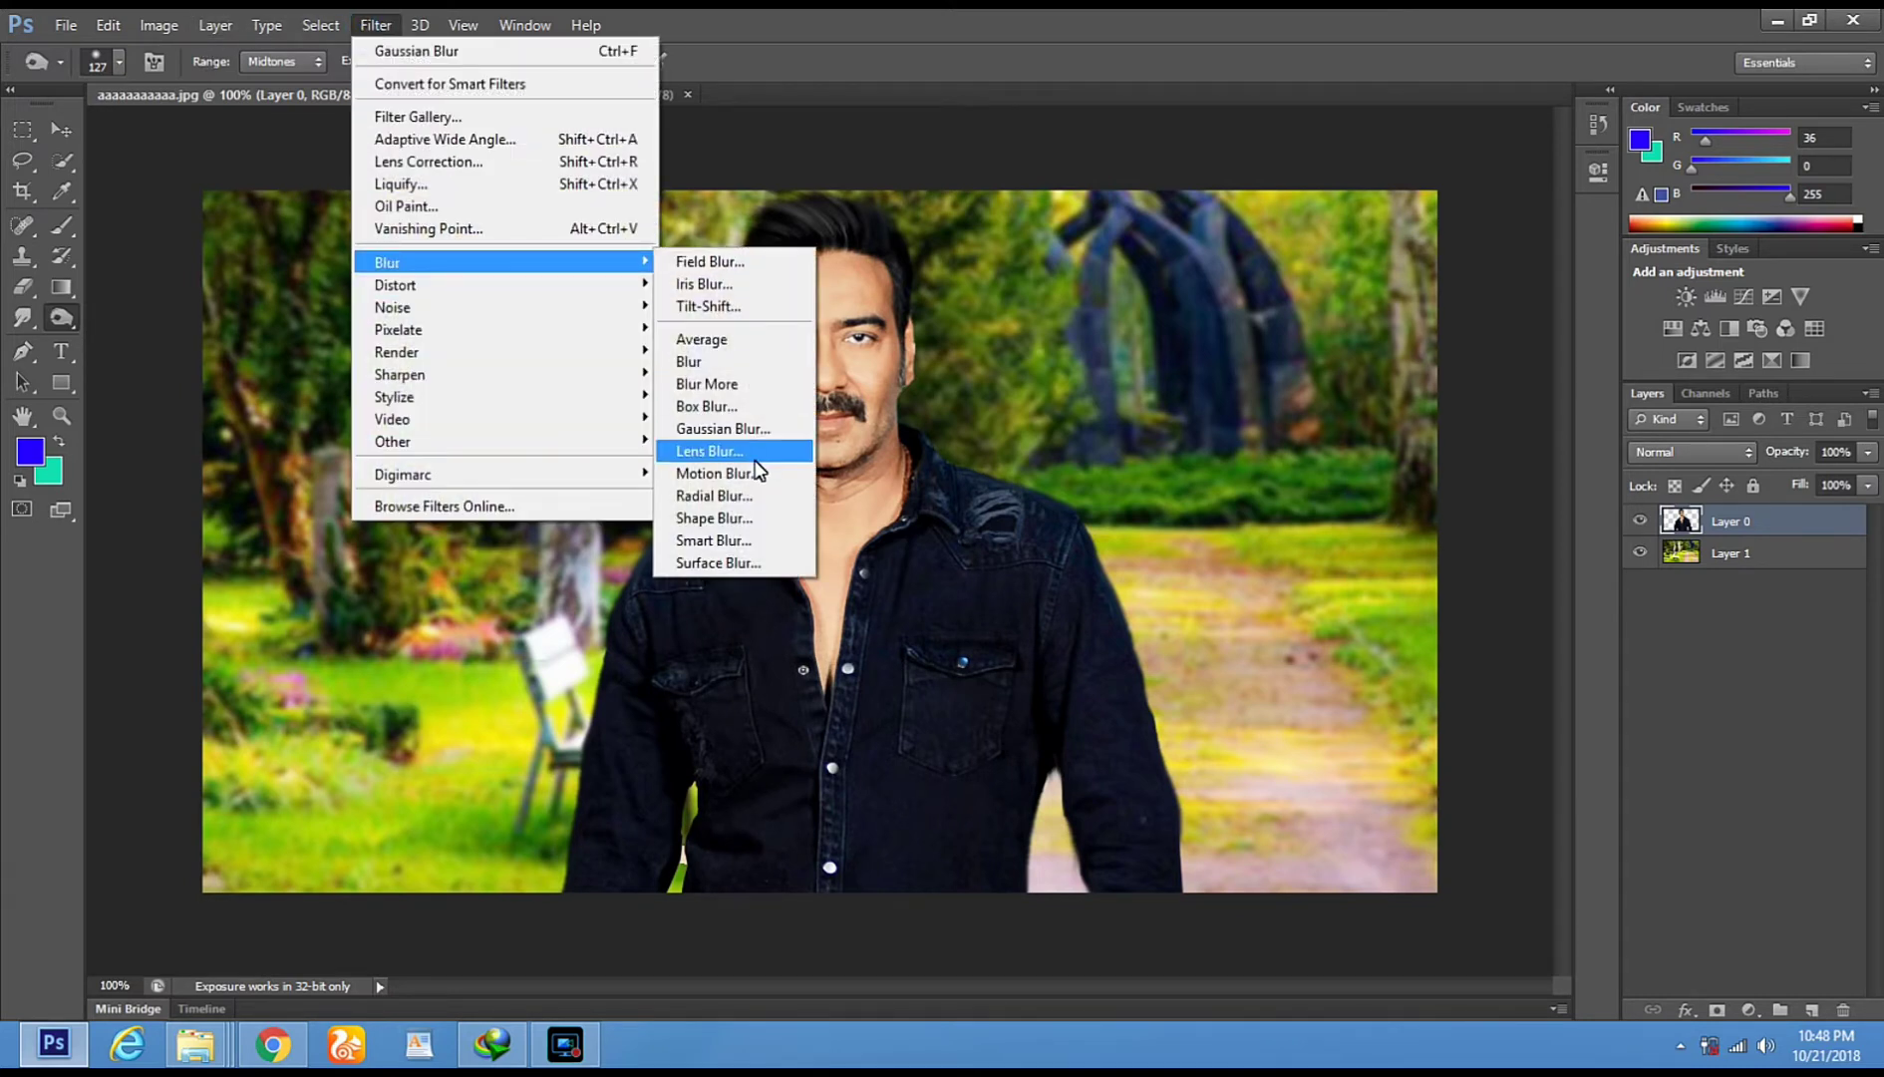
left_click(375, 24)
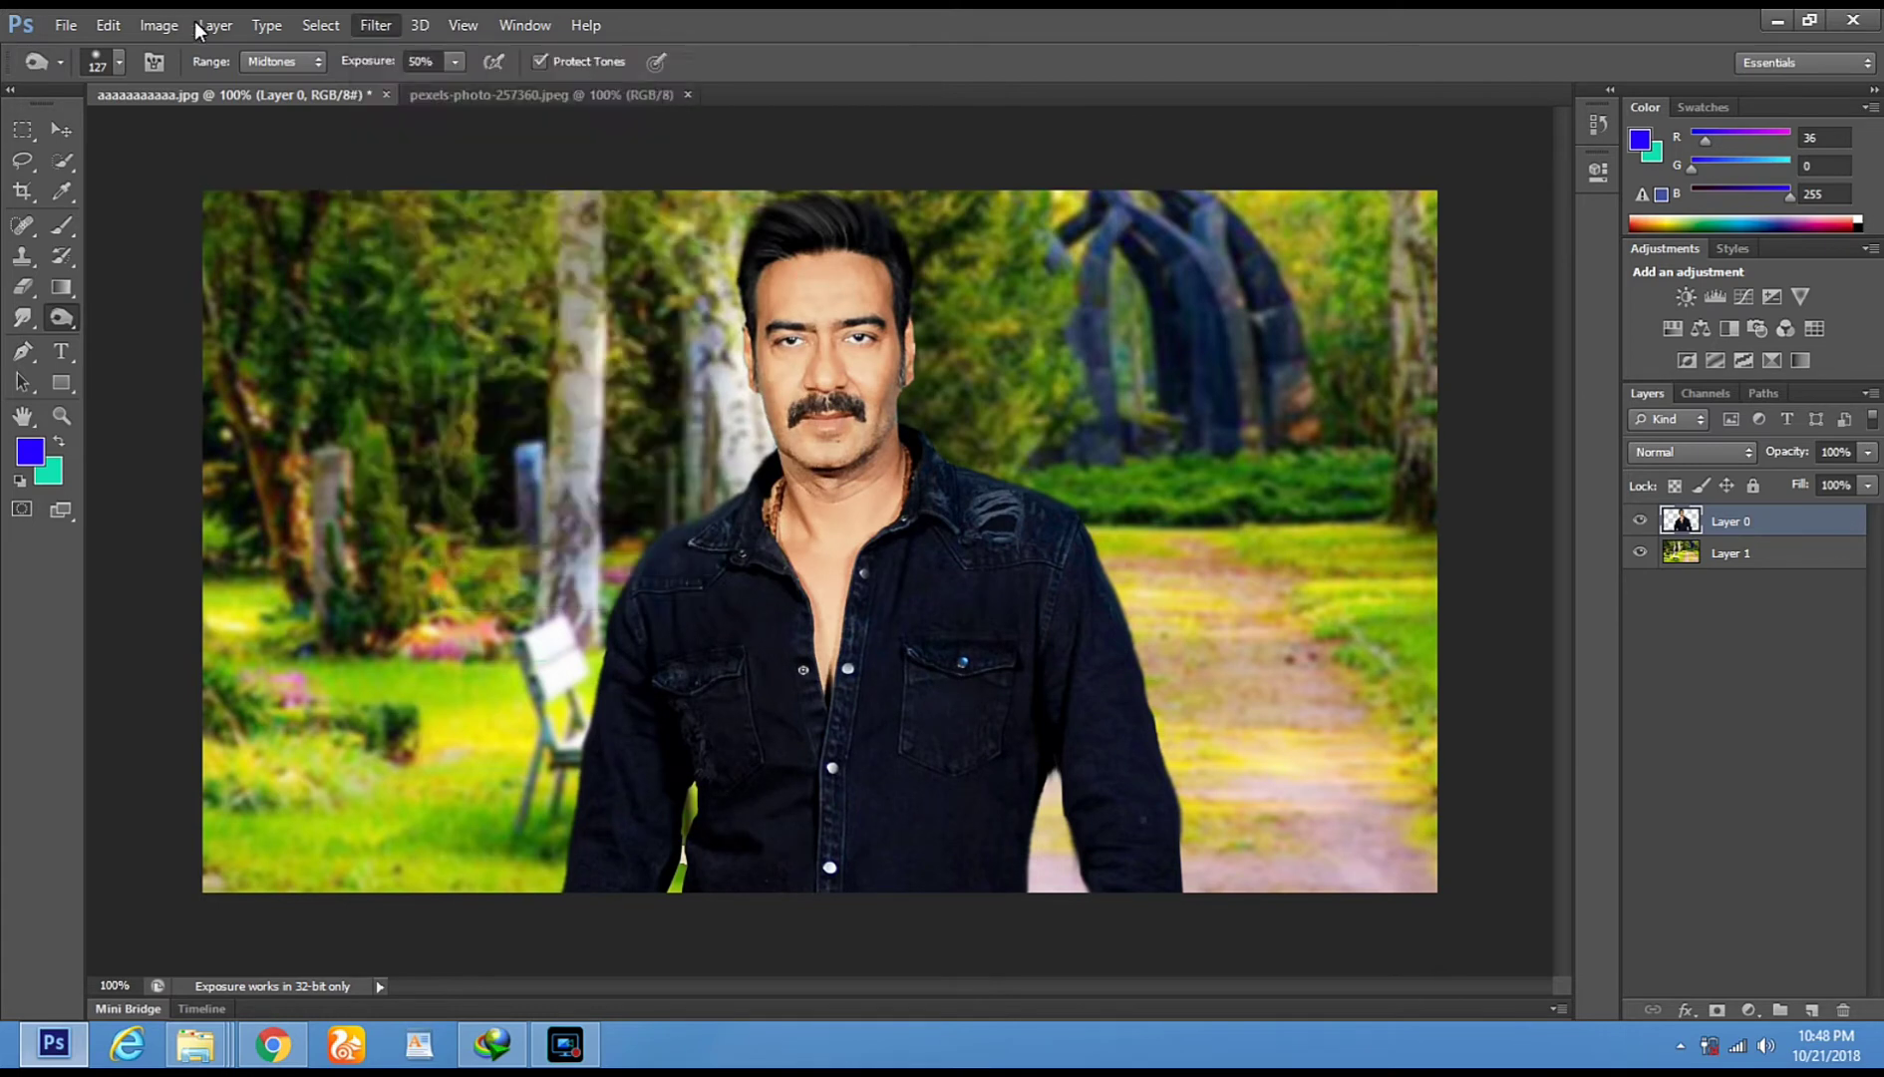
Start HDR Toning with the document flattened, and set the edge glow to radius 41 px and strength 3.65
left_click(159, 25)
mouse_move(180, 85)
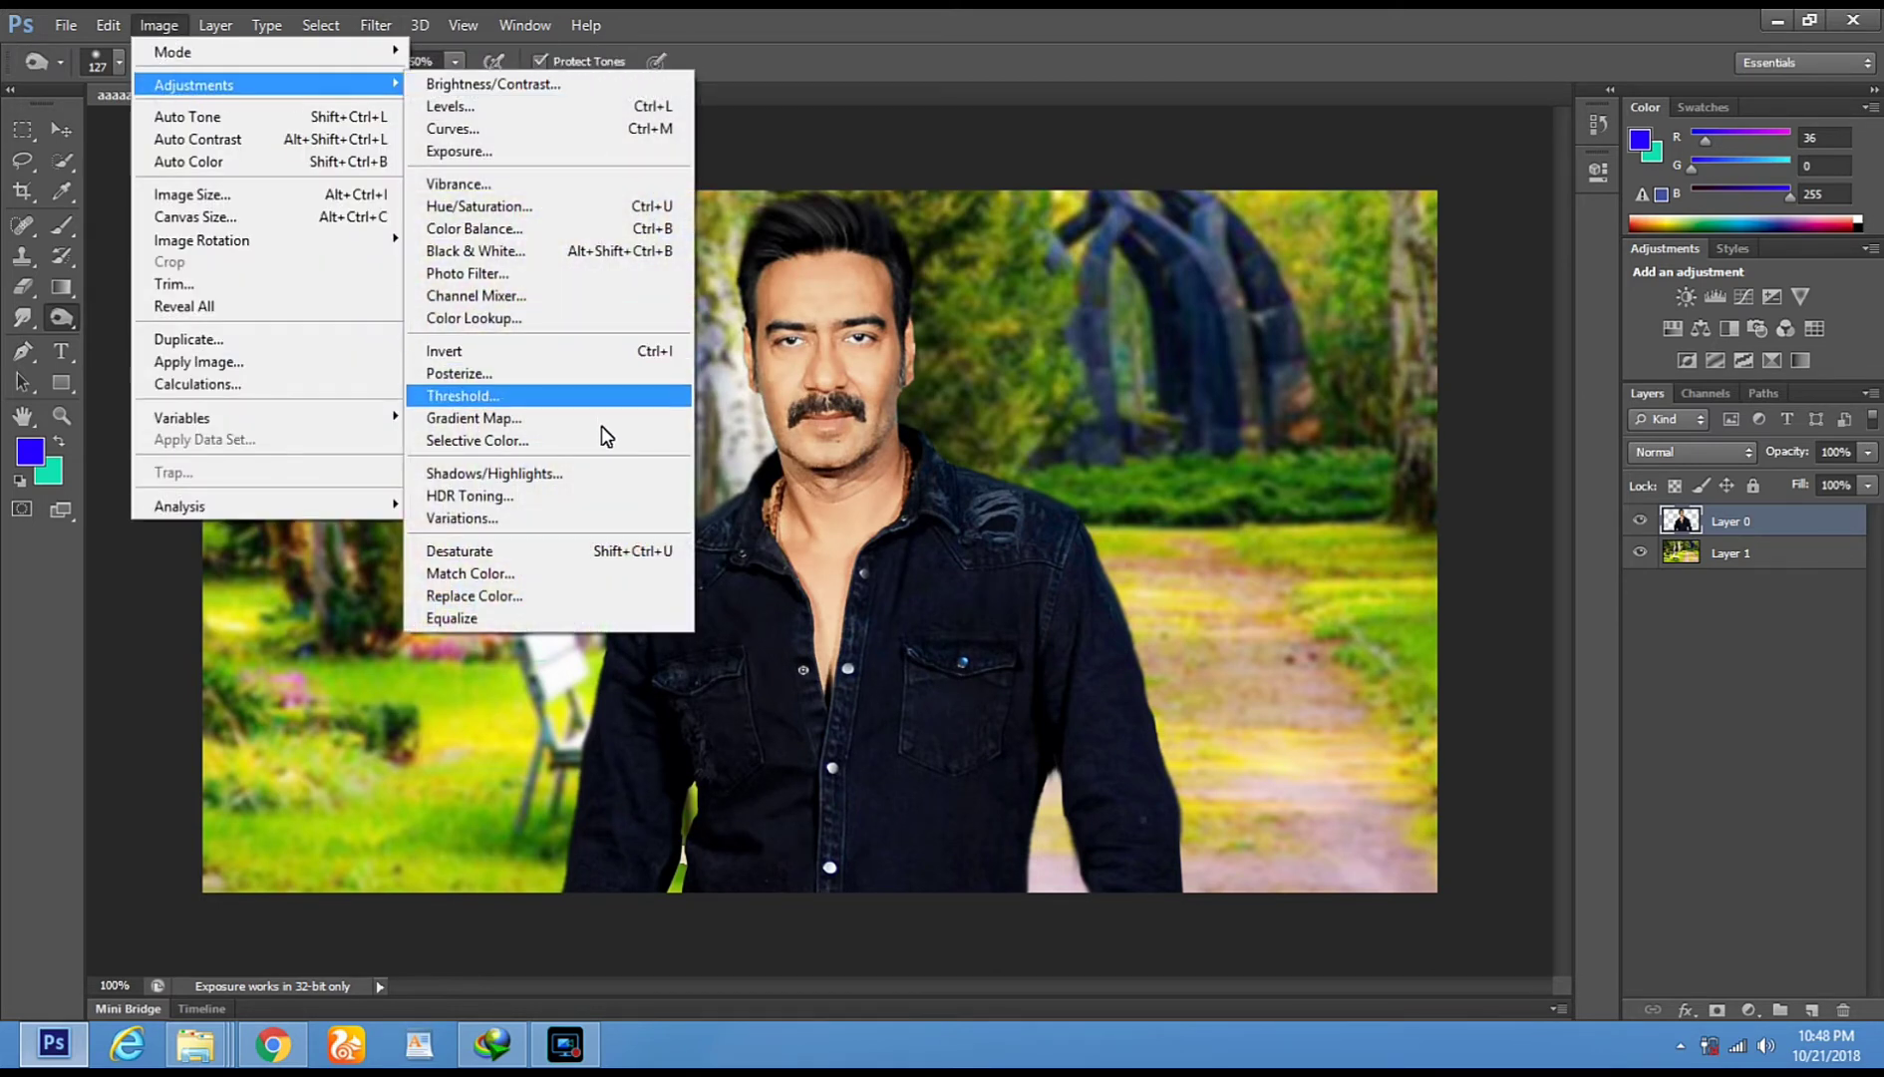
left_click(615, 492)
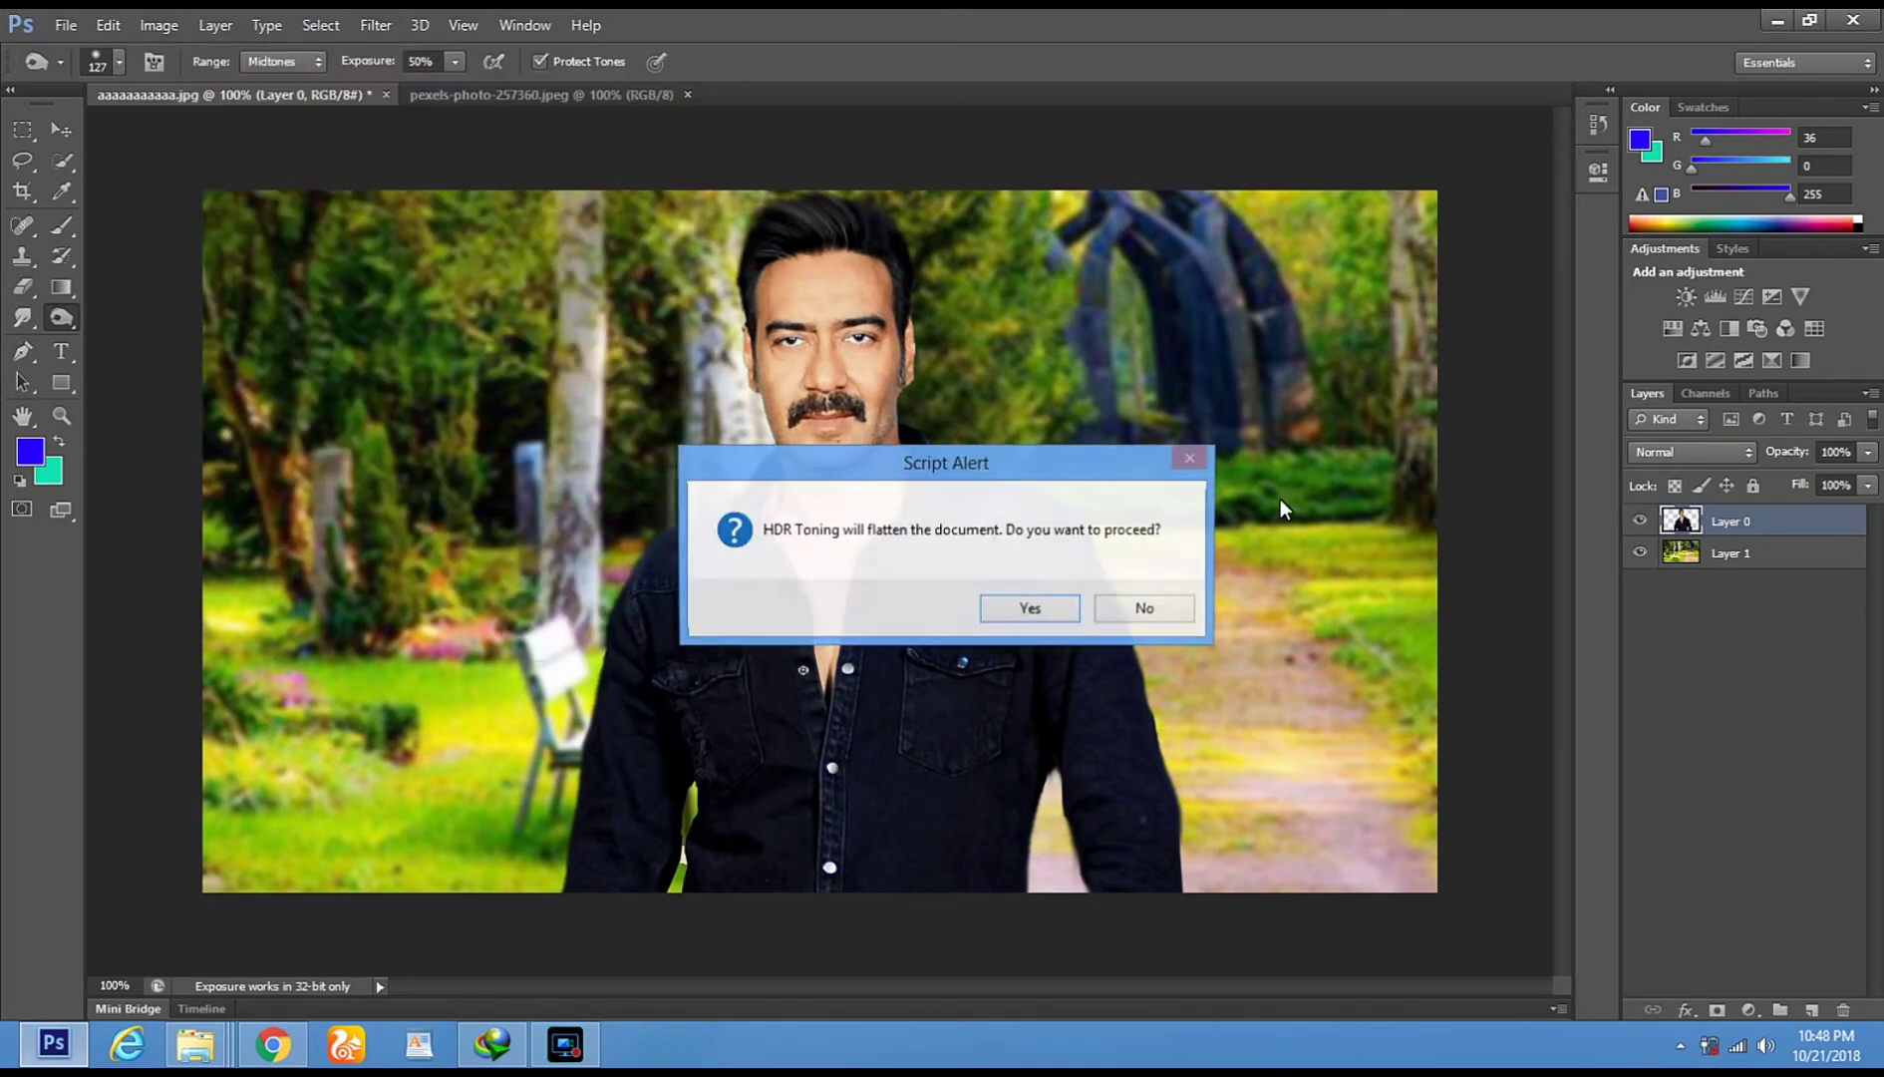
left_click(998, 614)
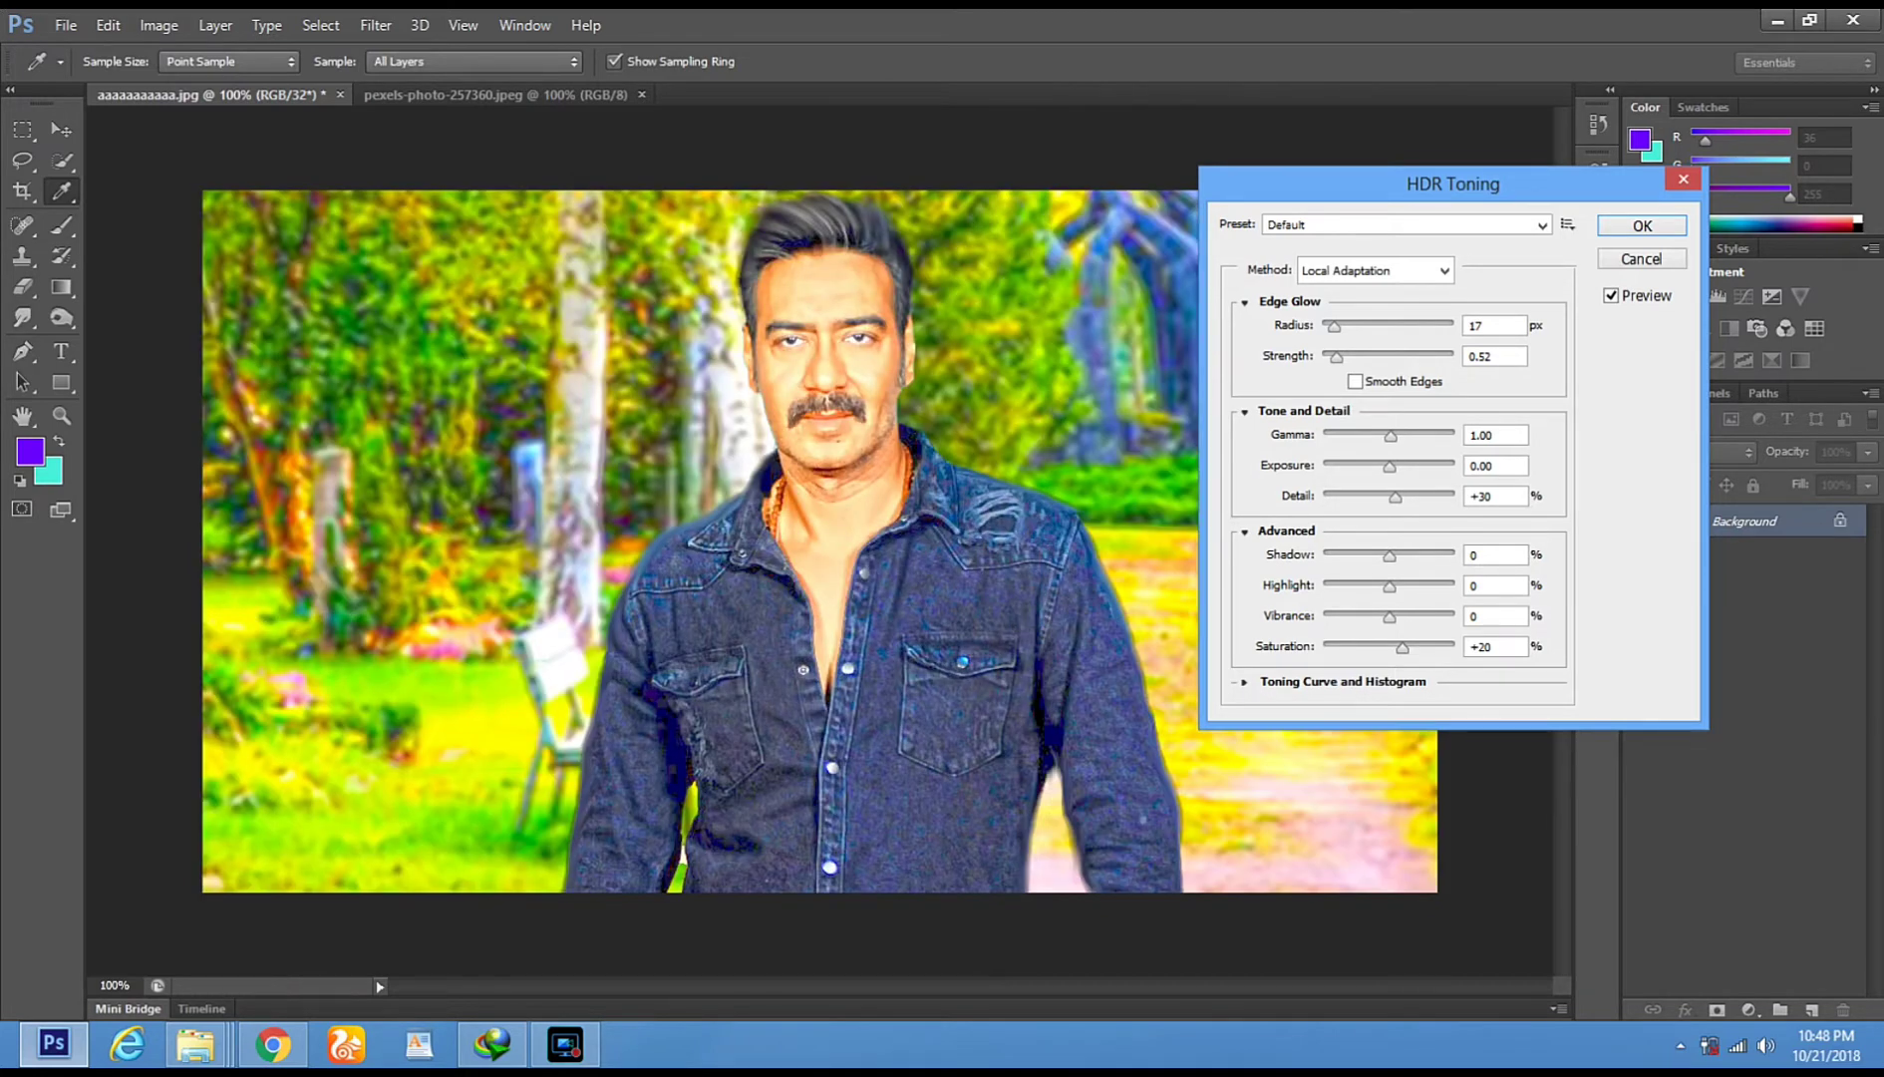
left_click_drag(1332, 342, 1366, 337)
left_click(1432, 327)
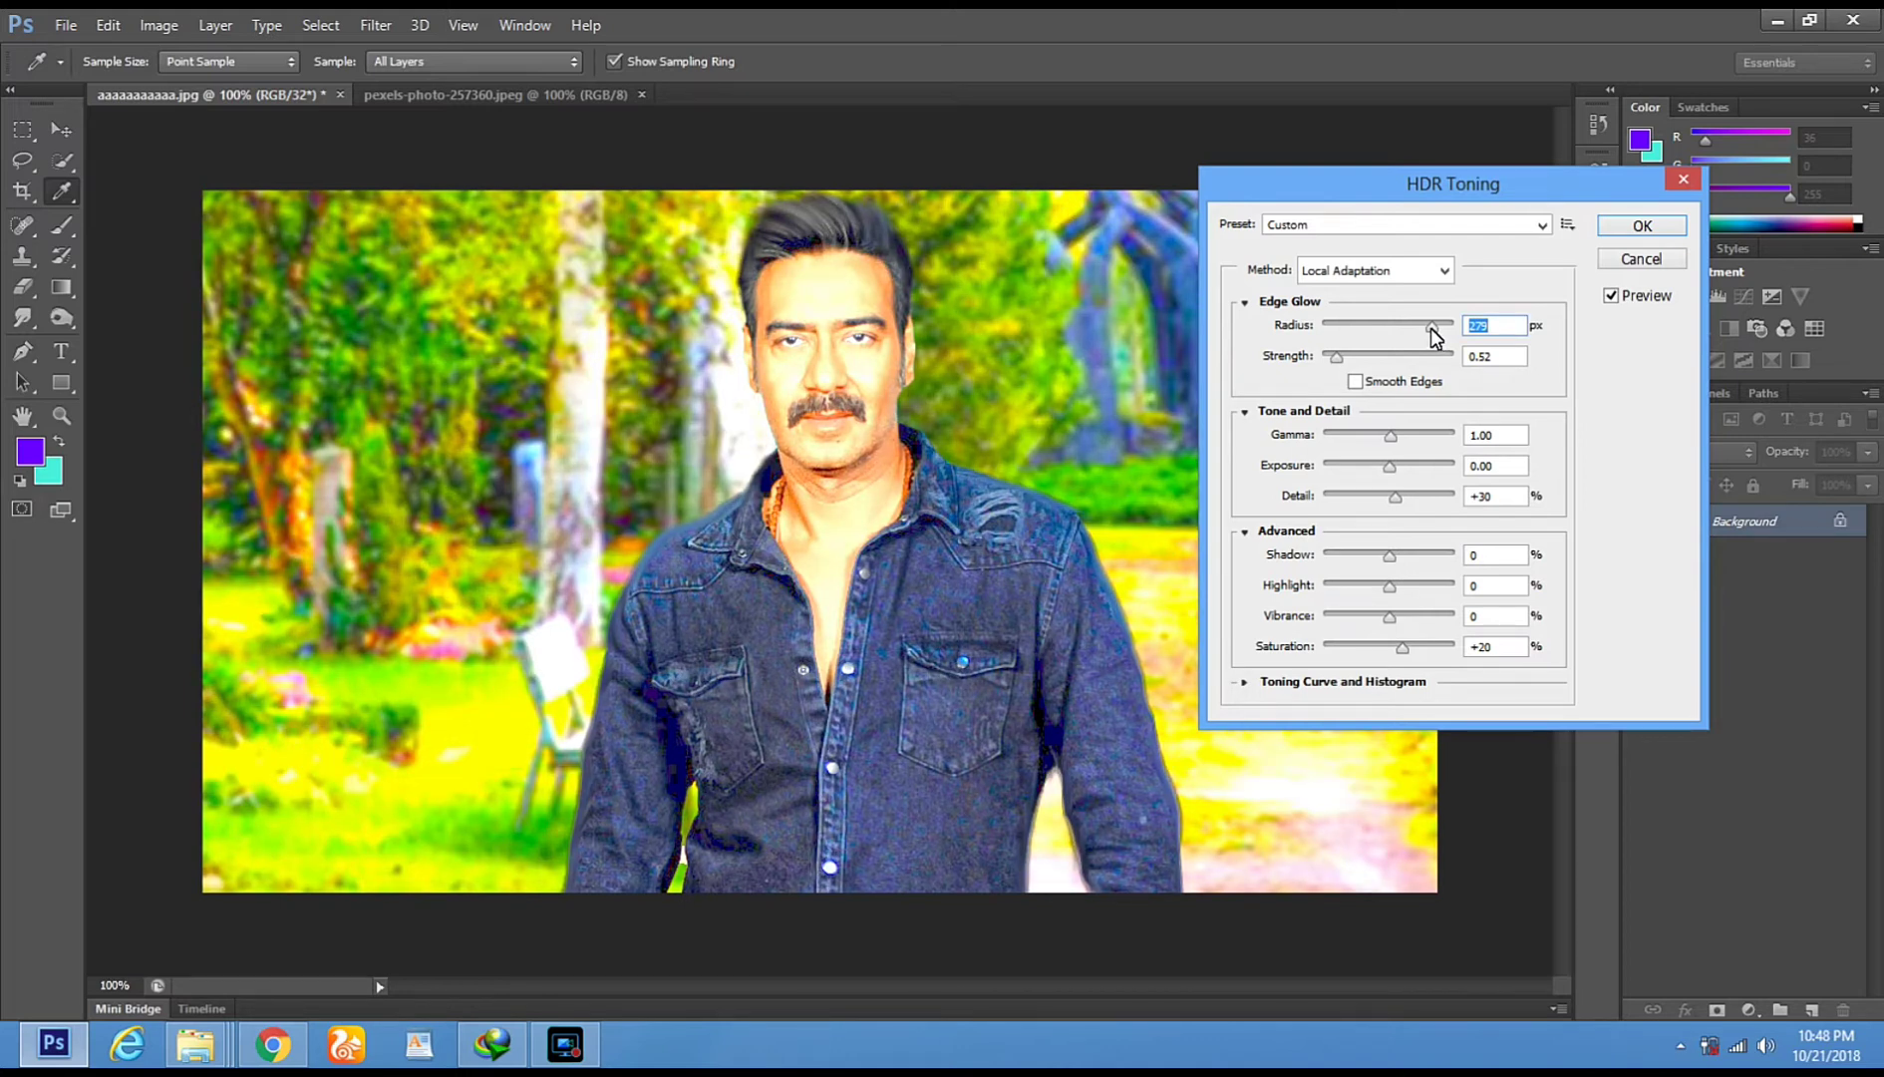
left_click_drag(1430, 328, 1332, 328)
left_click_drag(1331, 330, 1441, 356)
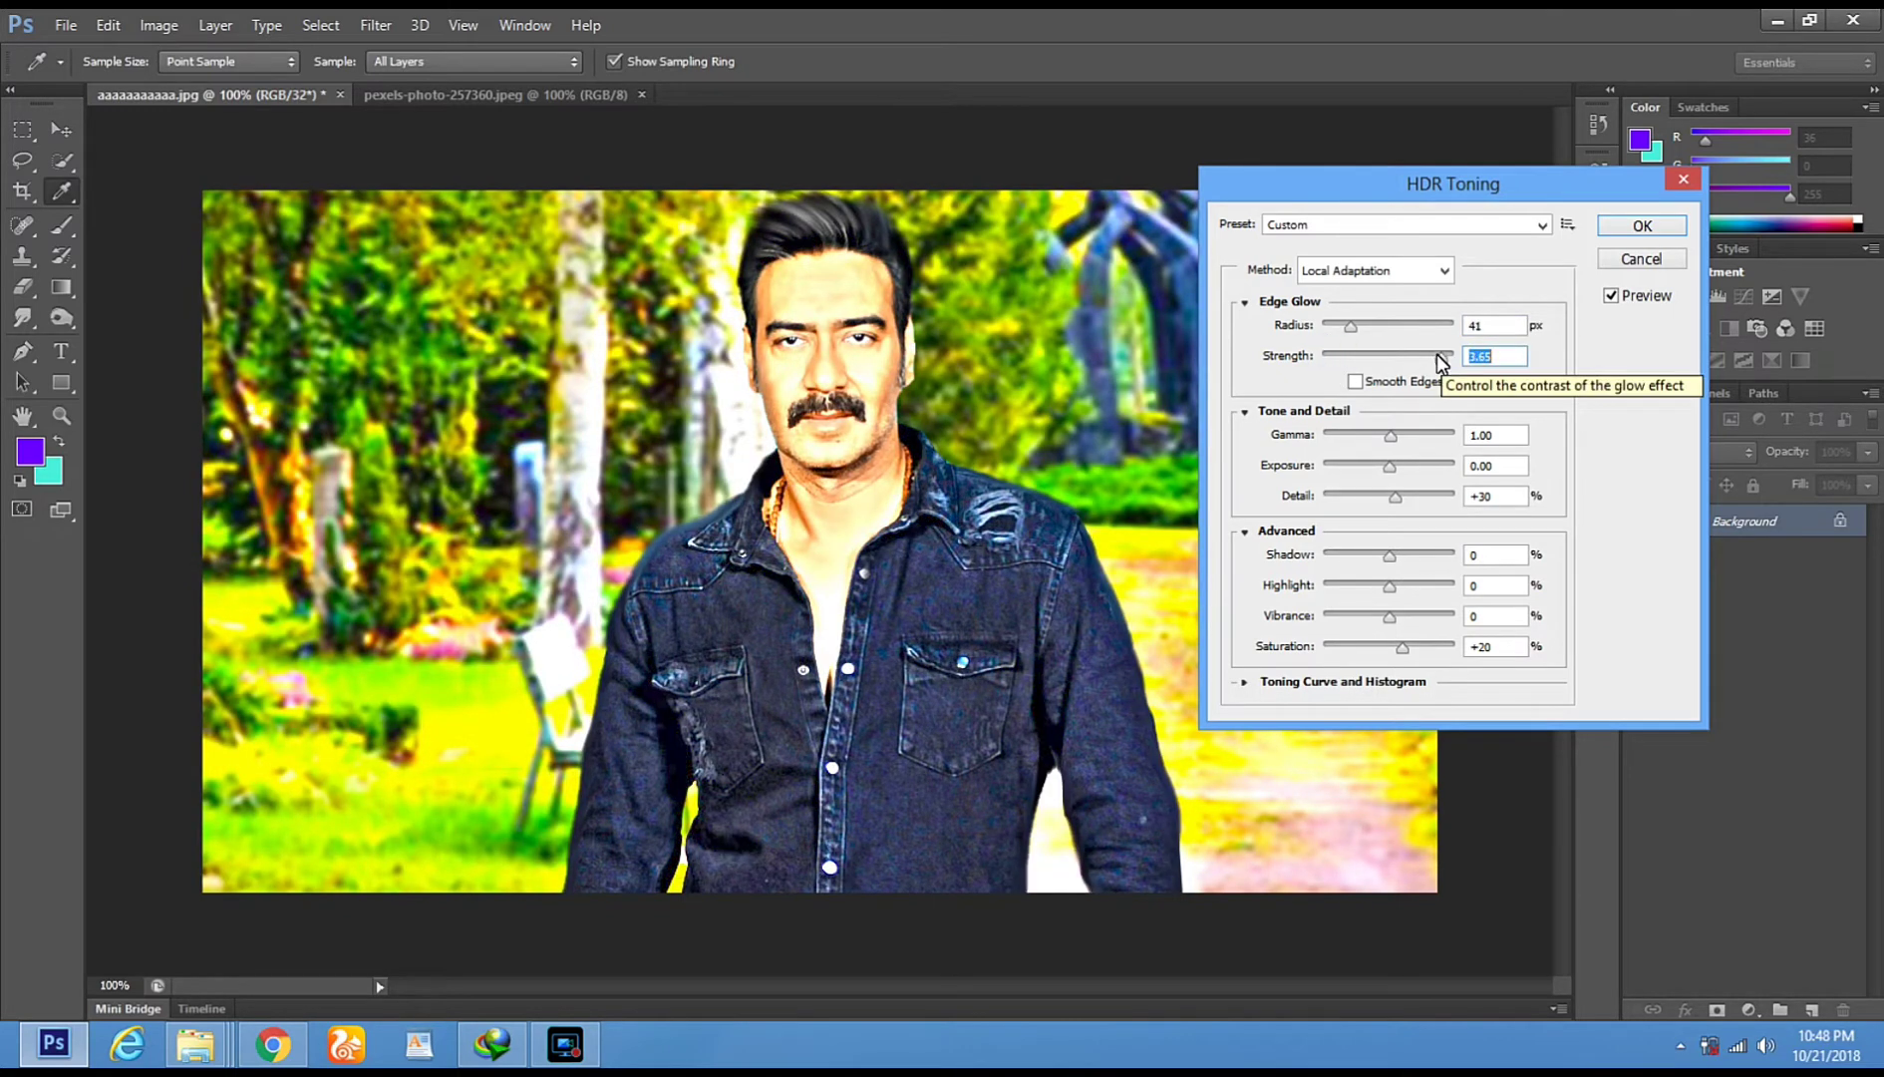
Set the HDR tone and detail values to gamma 0.24, exposure +1.04 and detail -10%
left_click_drag(1389, 435, 1438, 438)
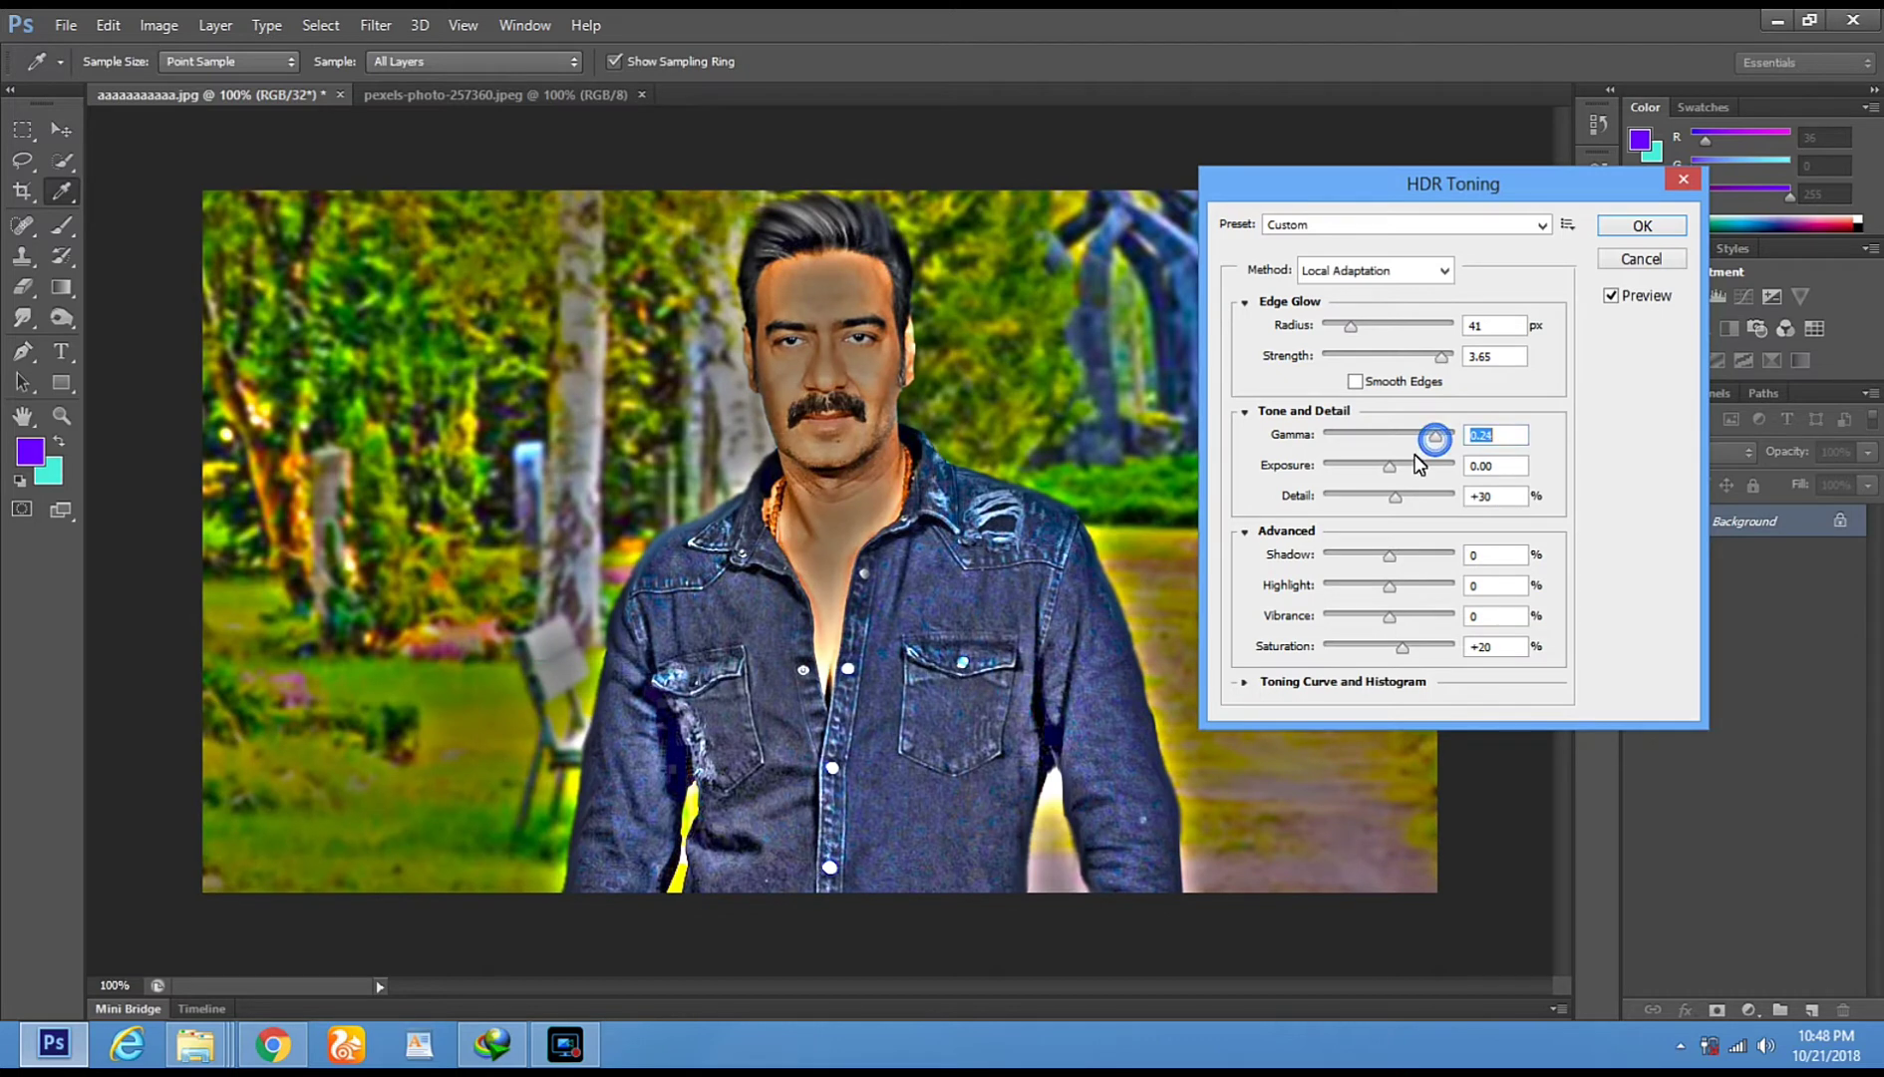
mouse_move(1391, 468)
left_mouse_down()
mouse_move(1333, 474)
mouse_move(1402, 472)
left_mouse_up()
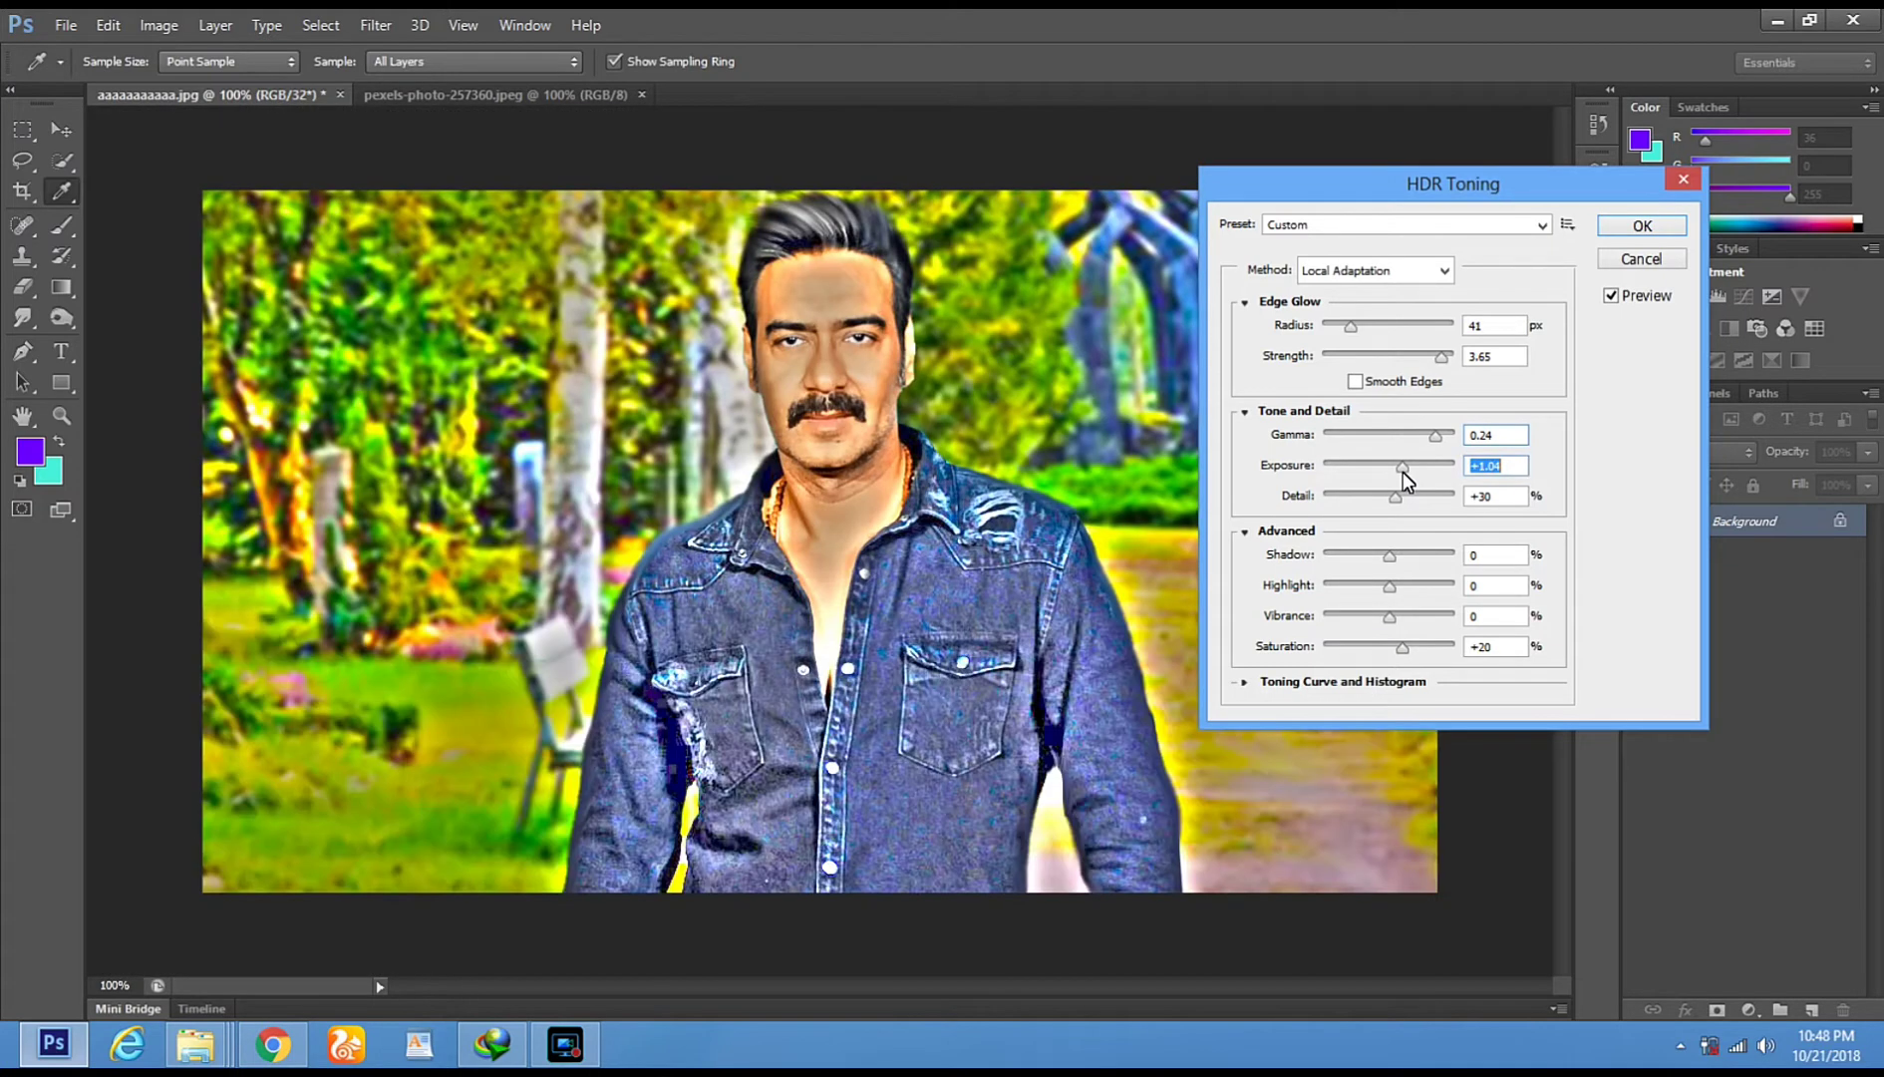
mouse_move(1396, 495)
left_mouse_down()
mouse_move(1362, 510)
mouse_move(1430, 508)
mouse_move(1385, 512)
left_mouse_up()
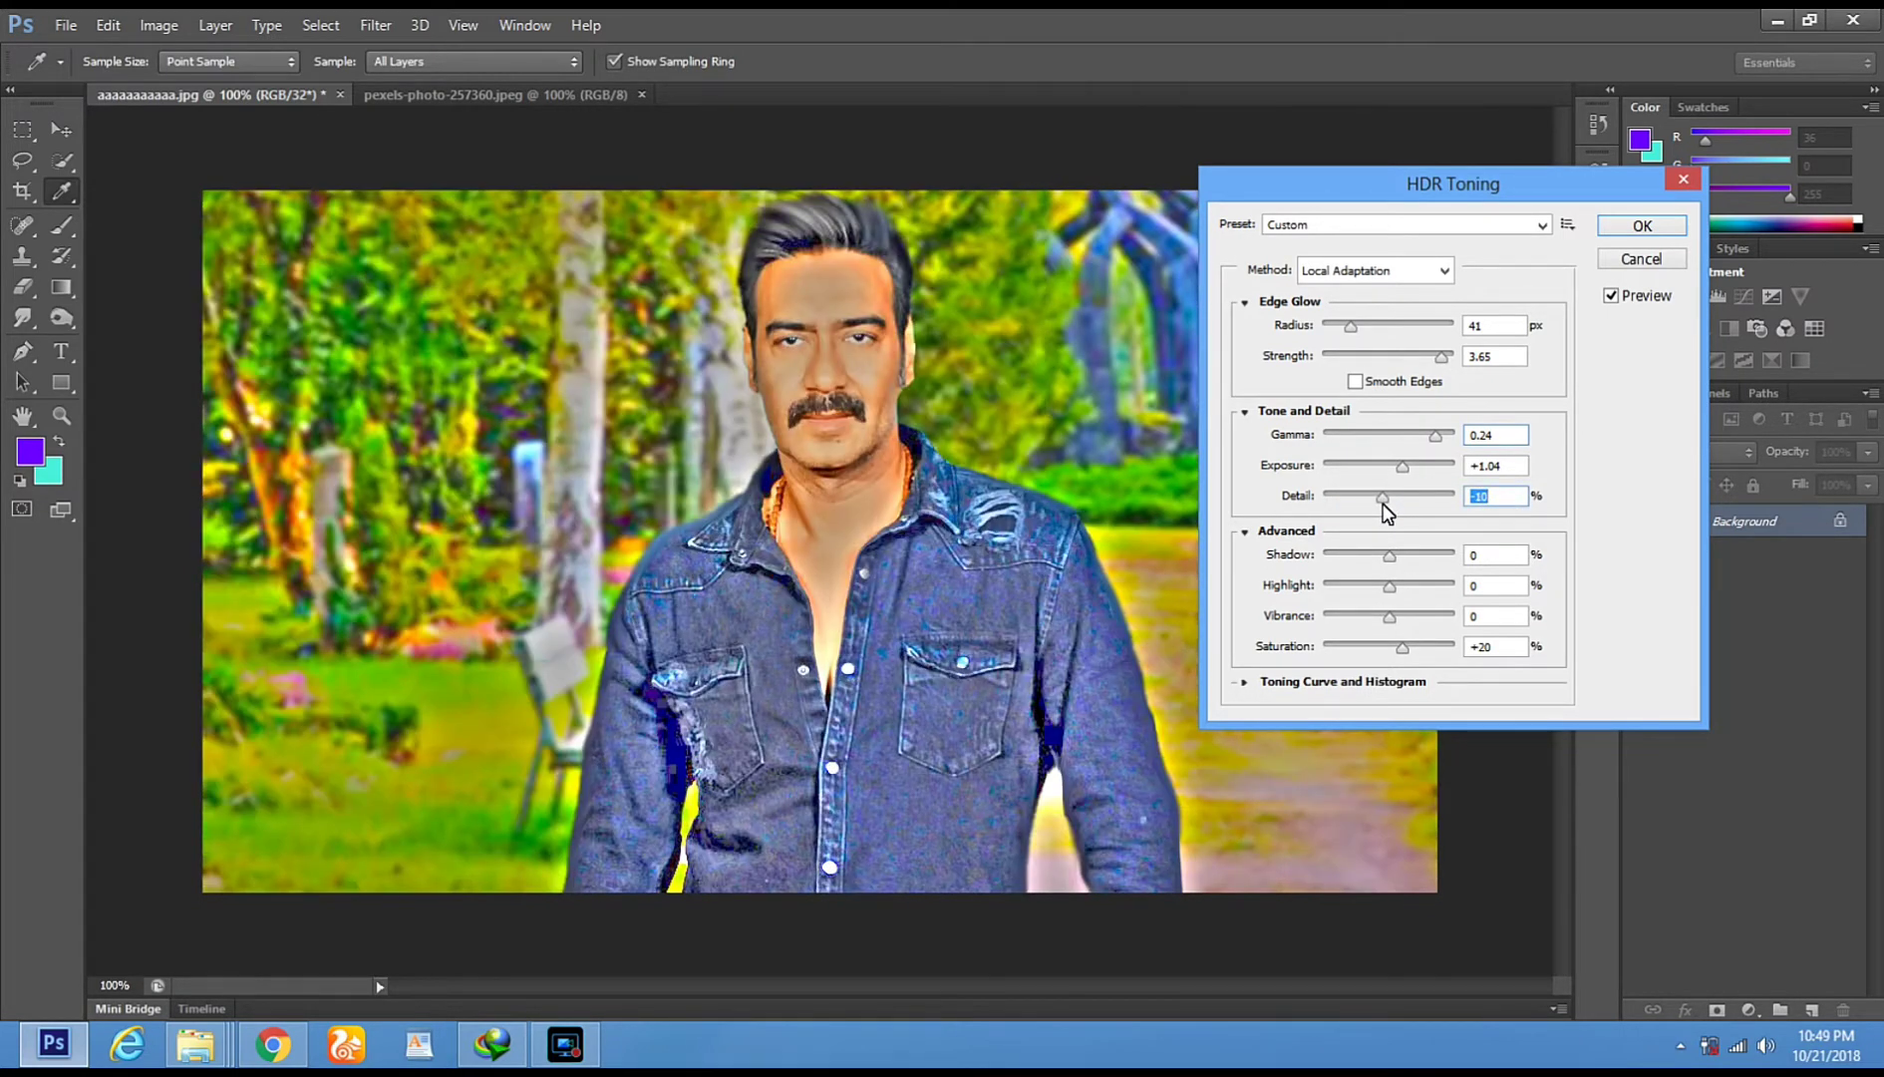
Set the HDR shadow to +59%, highlight to -24% and vibrance to +17%, and apply the toning
left_click_drag(1389, 554, 1346, 563)
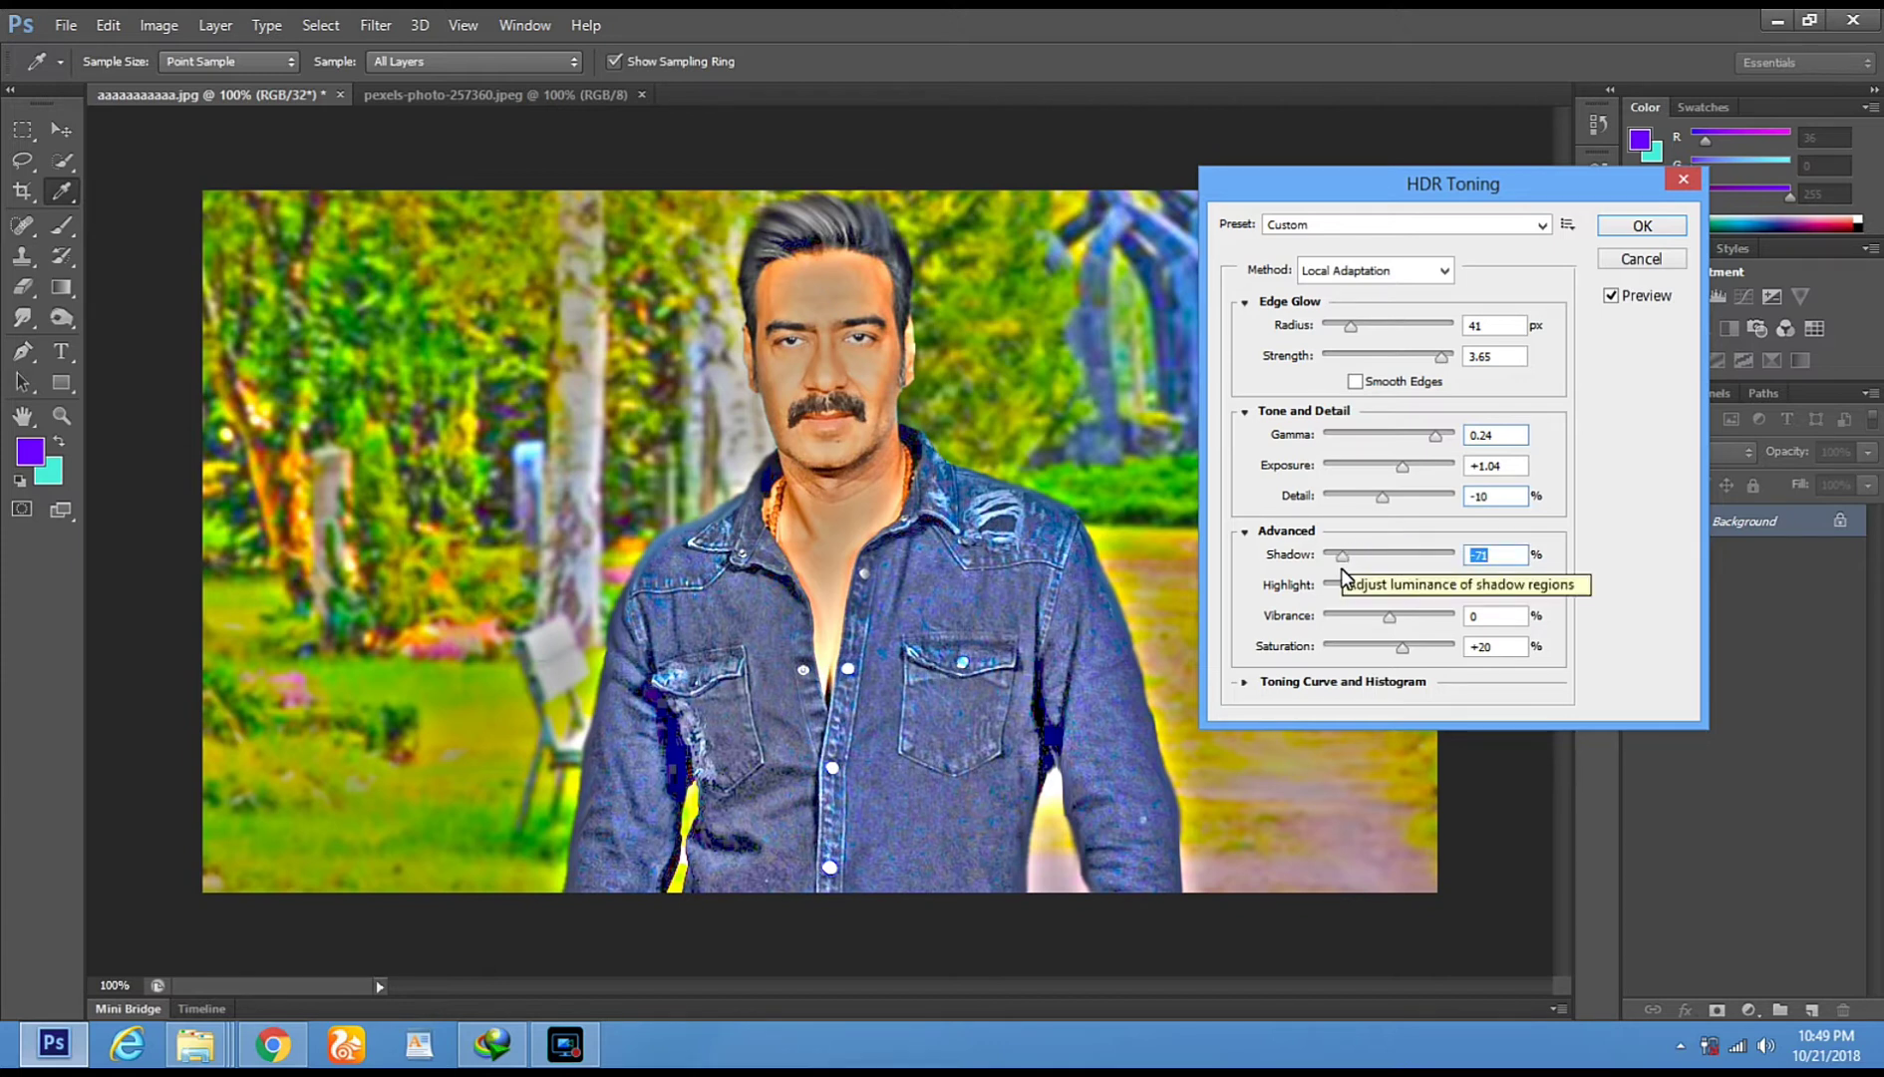
mouse_move(1390, 586)
left_mouse_down()
mouse_move(1347, 586)
mouse_move(1412, 586)
left_mouse_up()
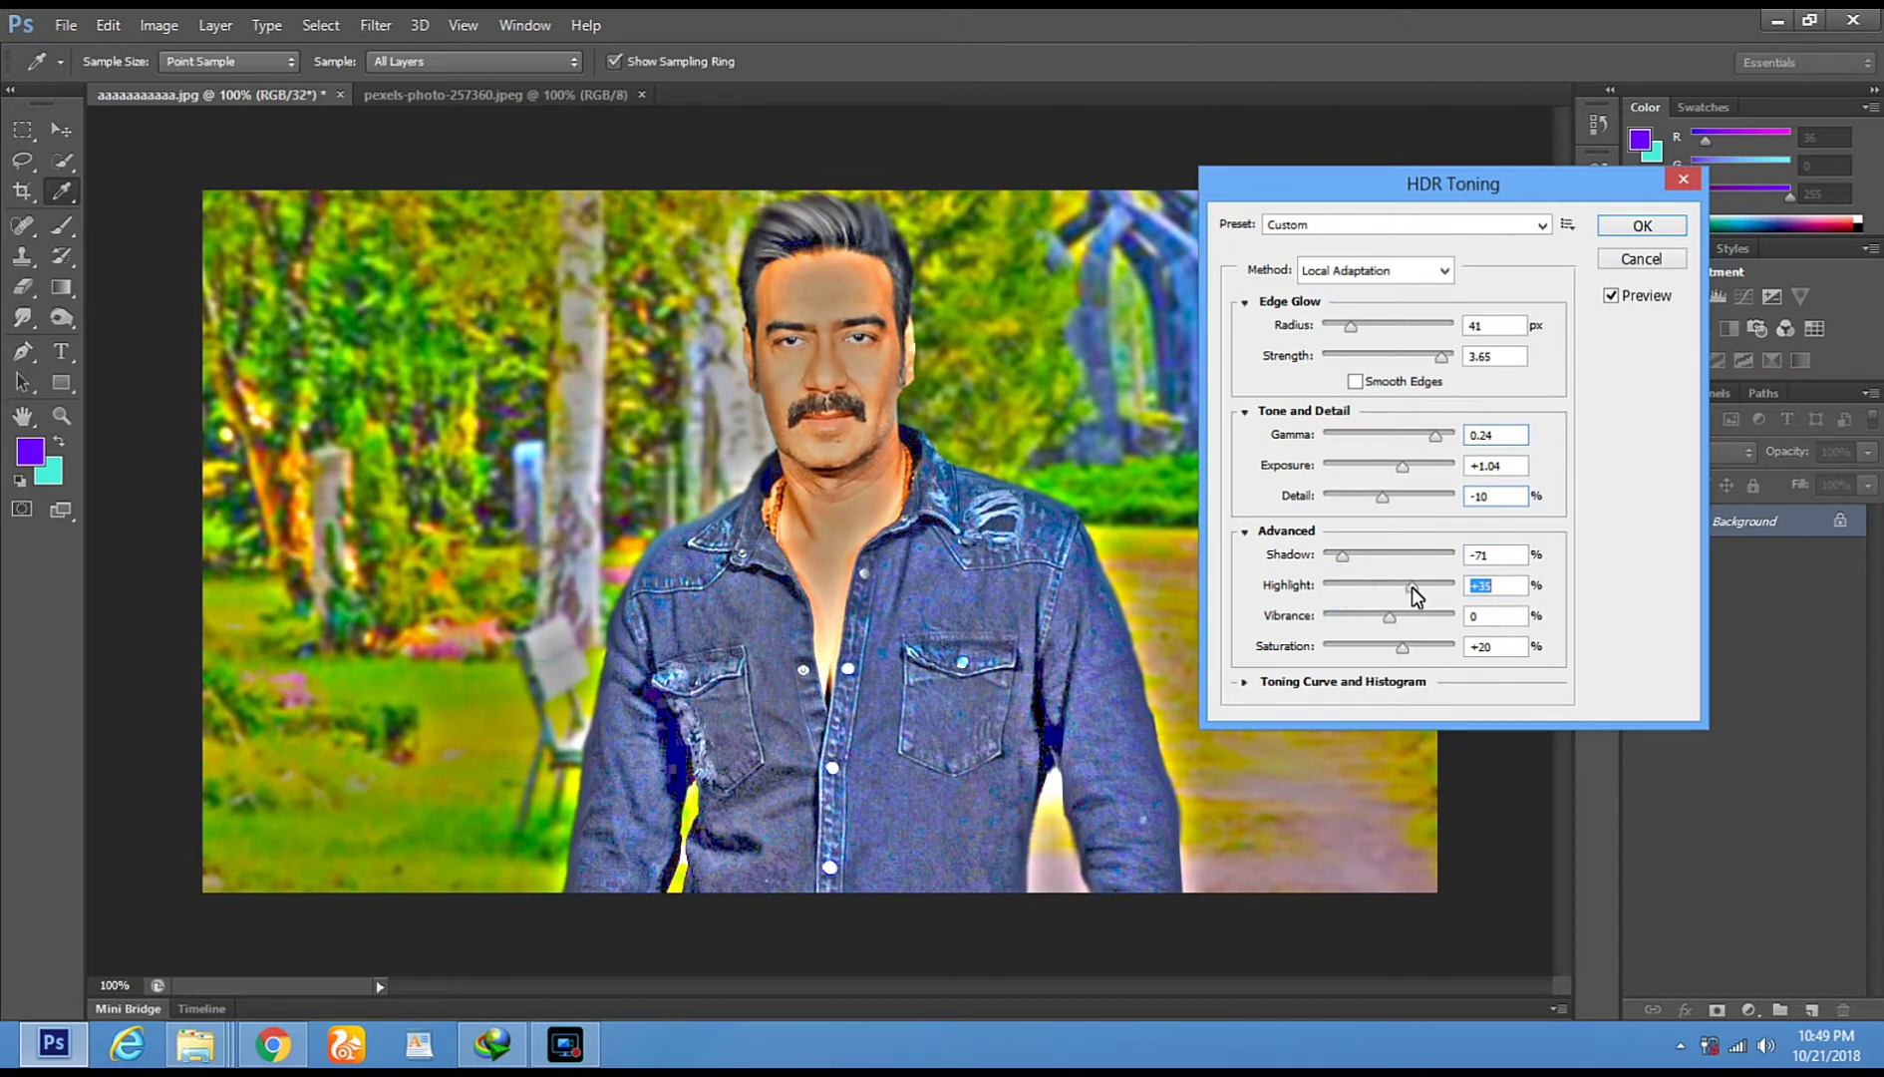
left_click(1376, 590)
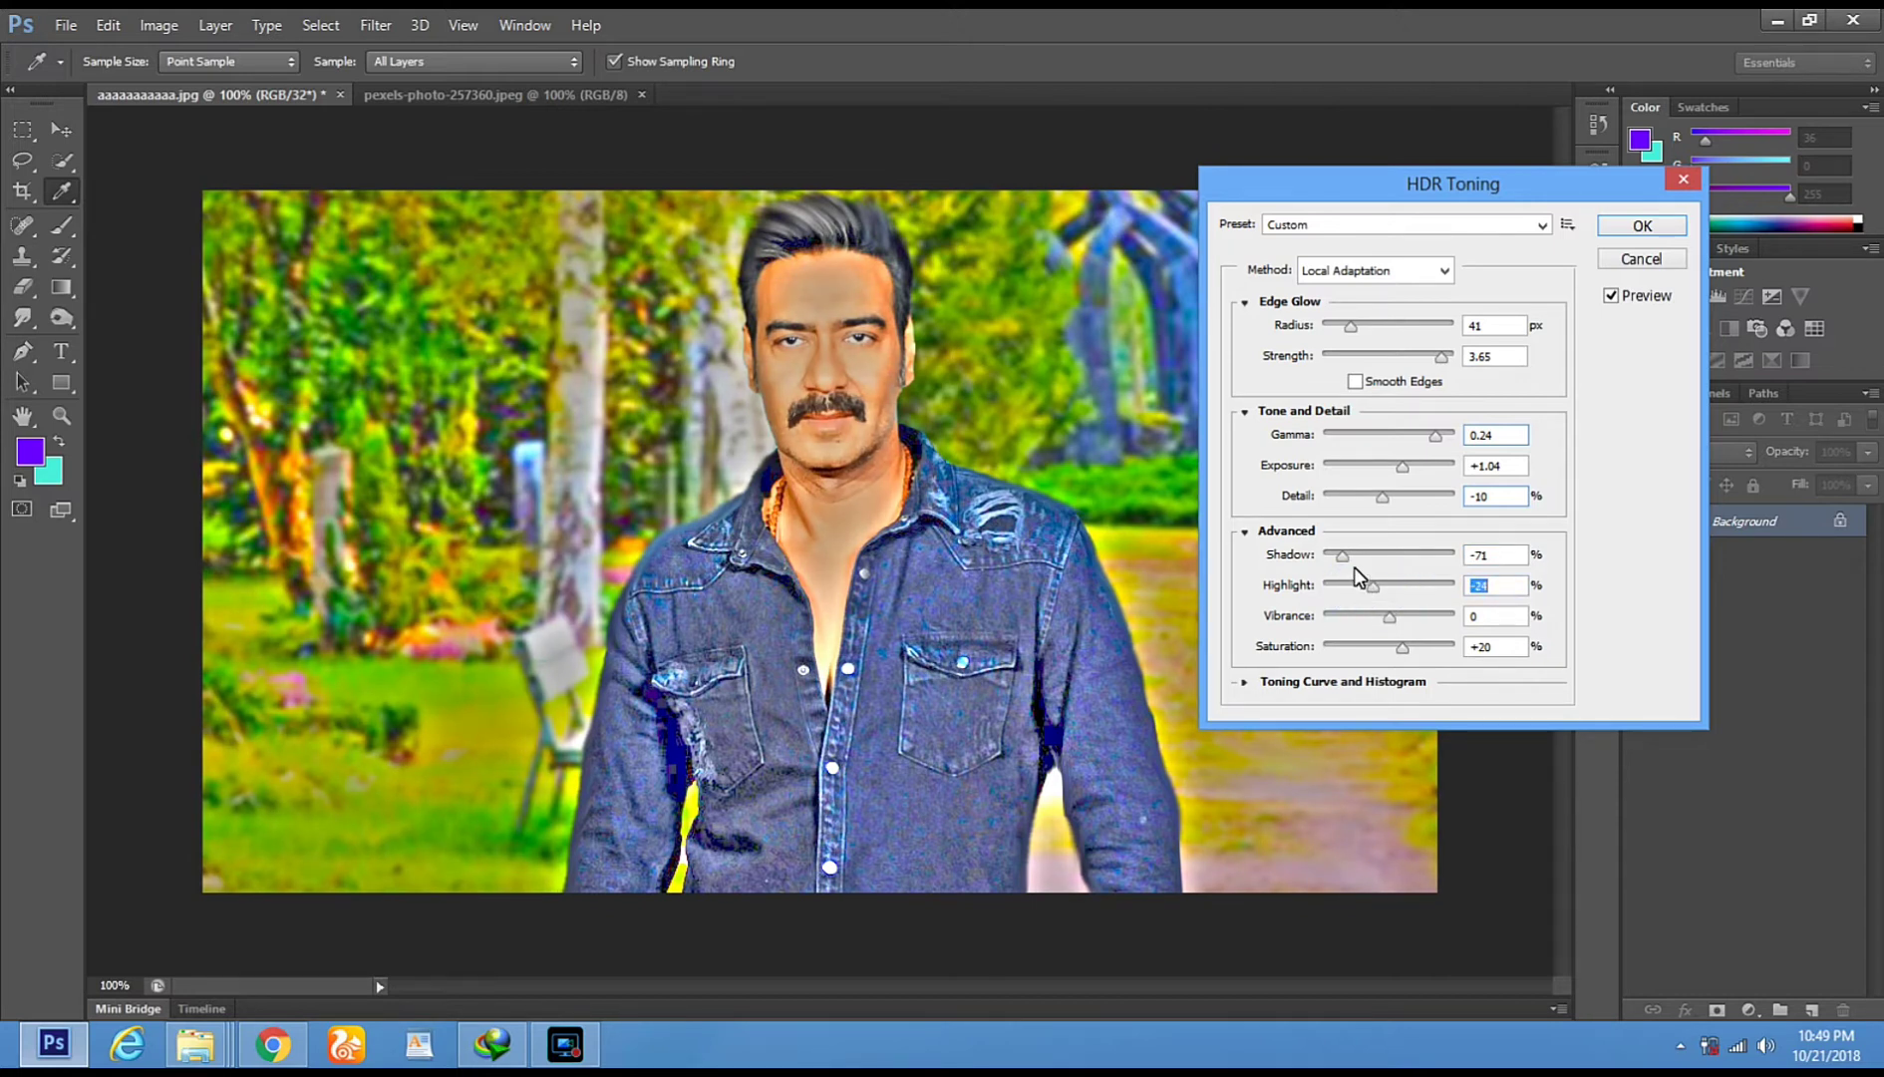
left_click_drag(1345, 556, 1432, 564)
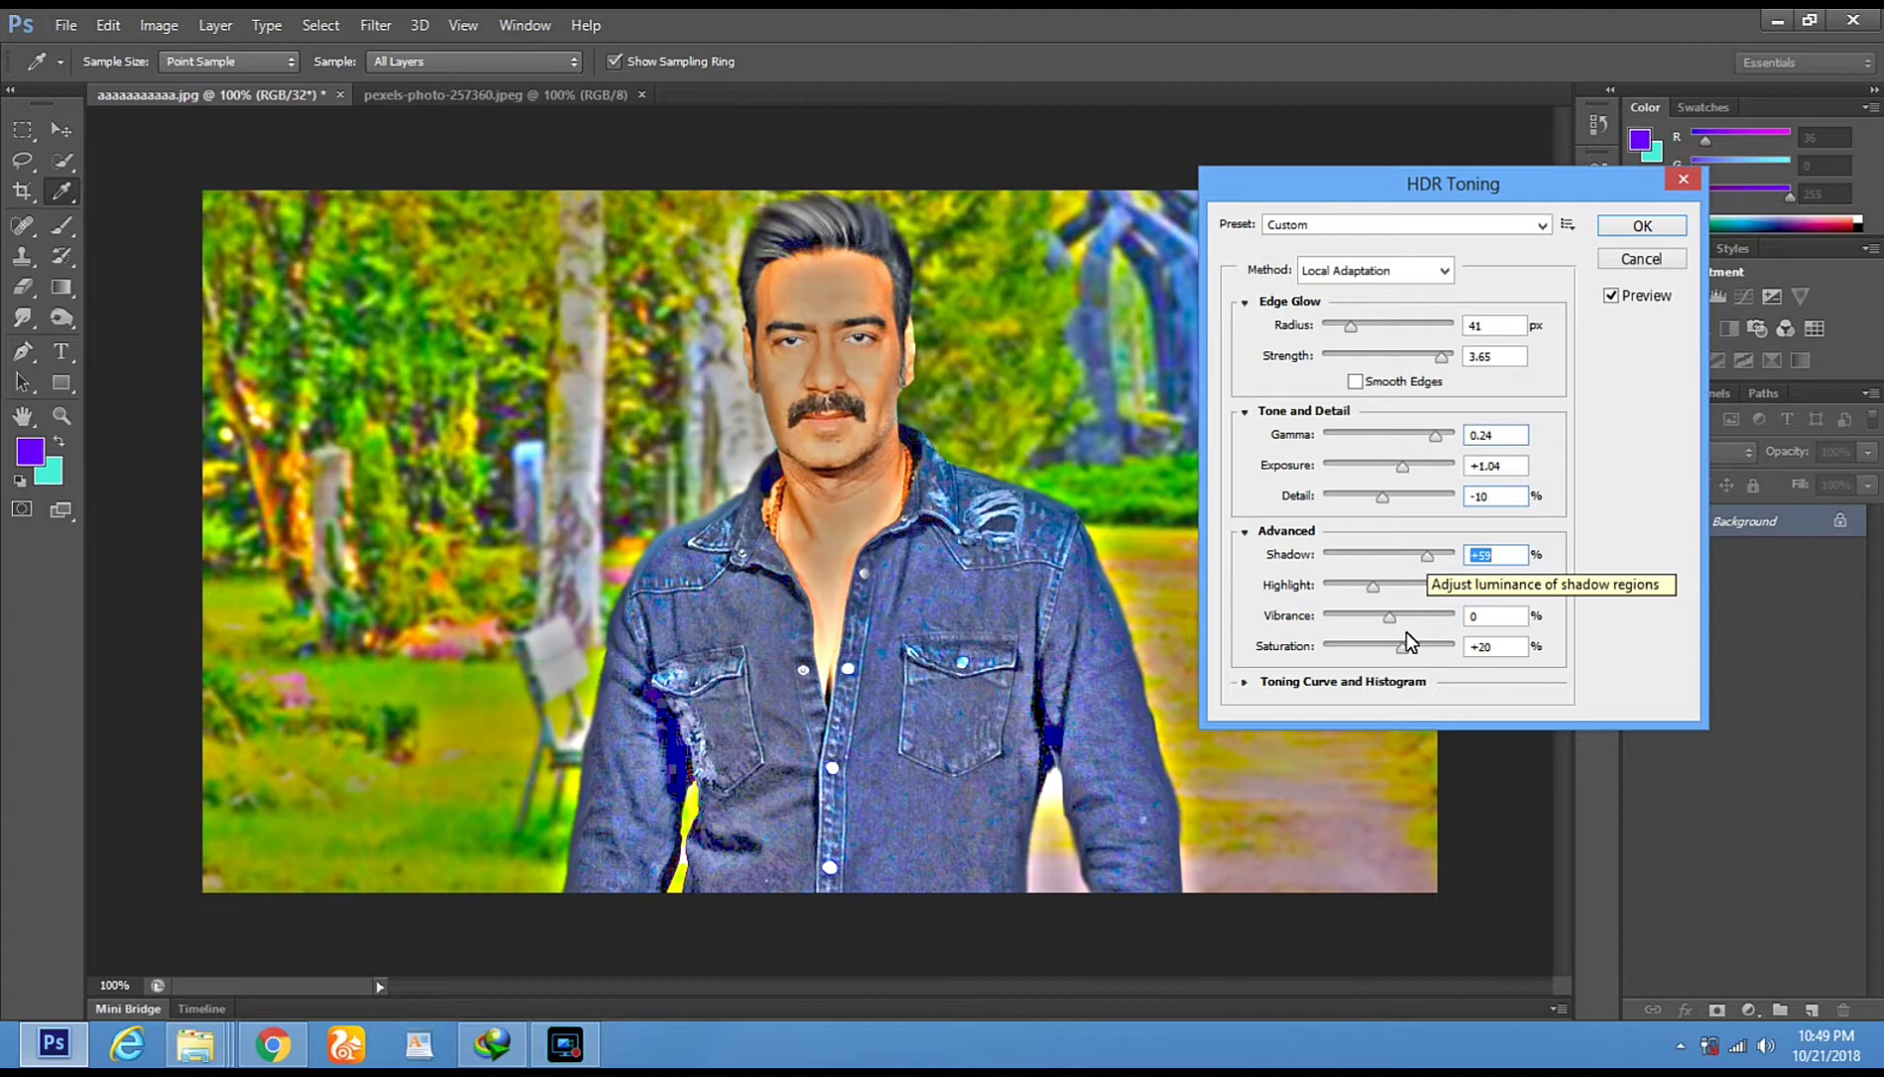
mouse_move(1387, 617)
left_mouse_down()
mouse_move(1351, 620)
mouse_move(1385, 620)
left_mouse_up()
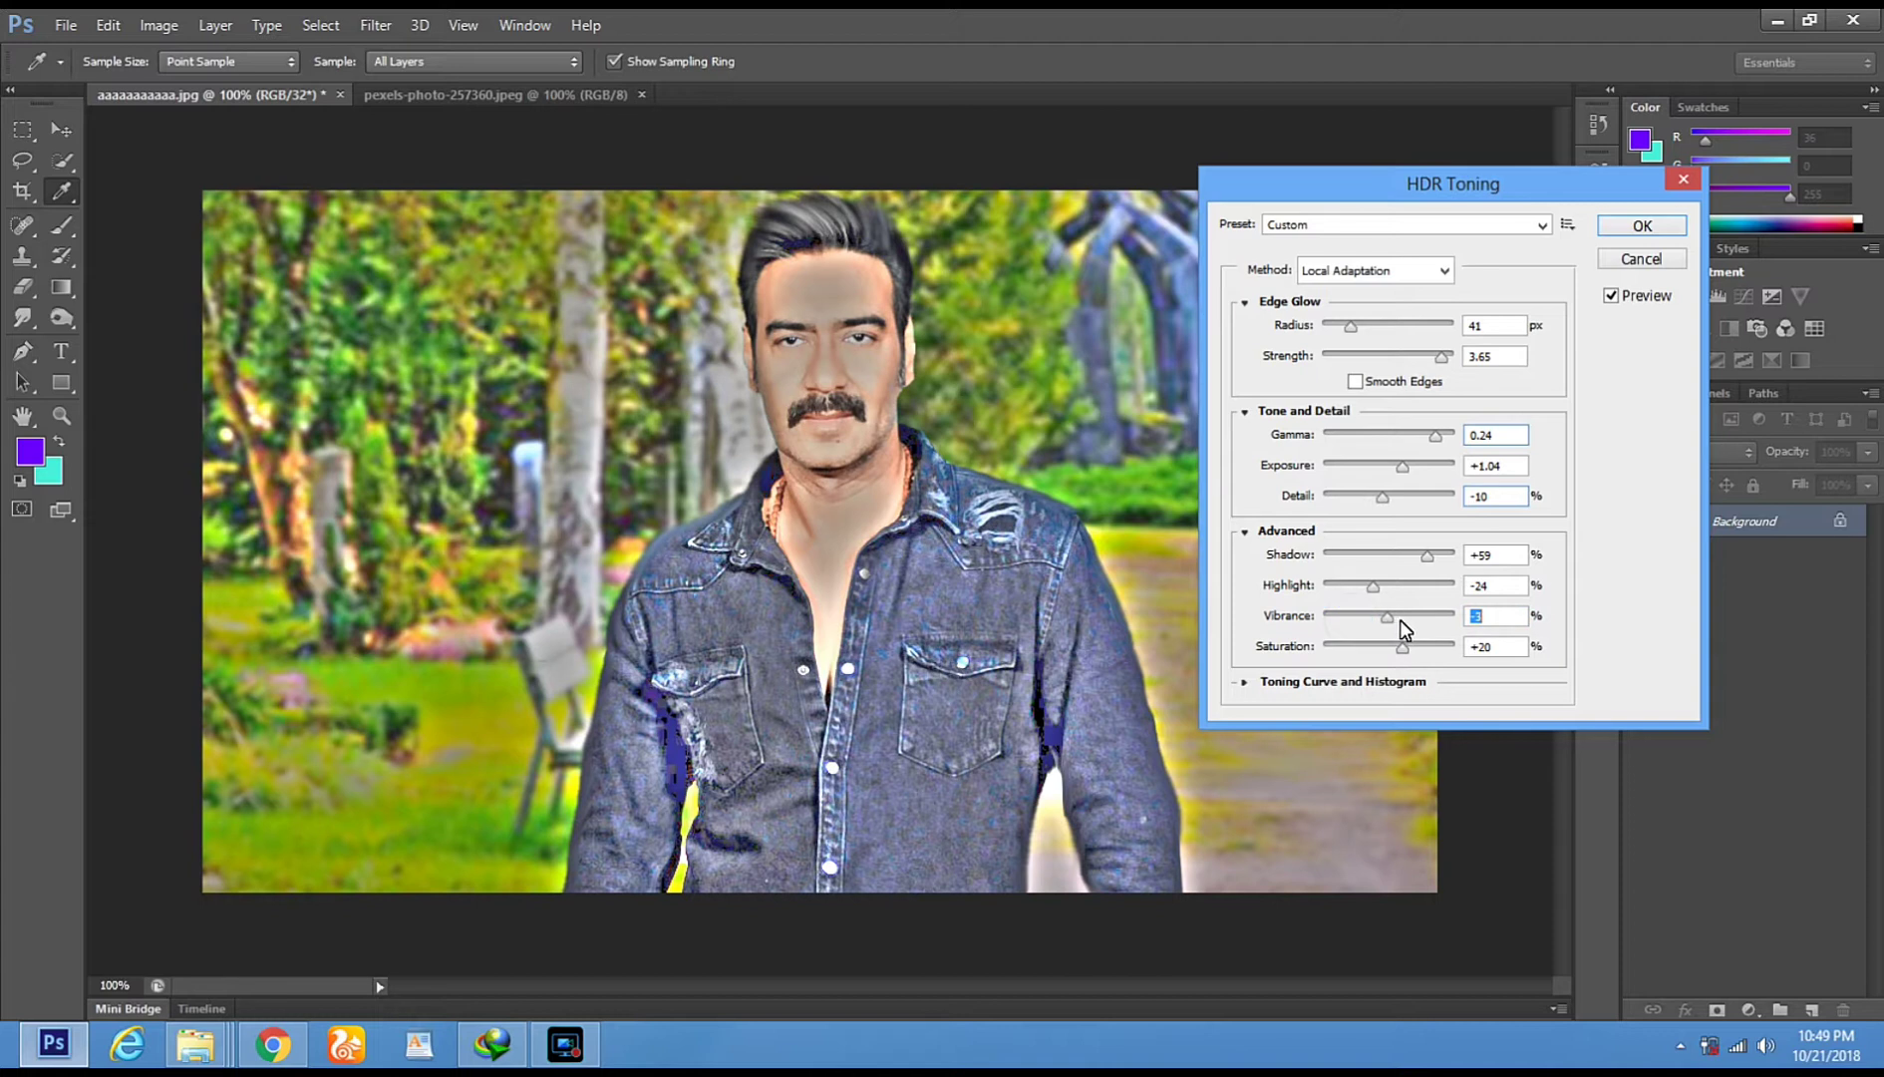
left_click(1399, 620)
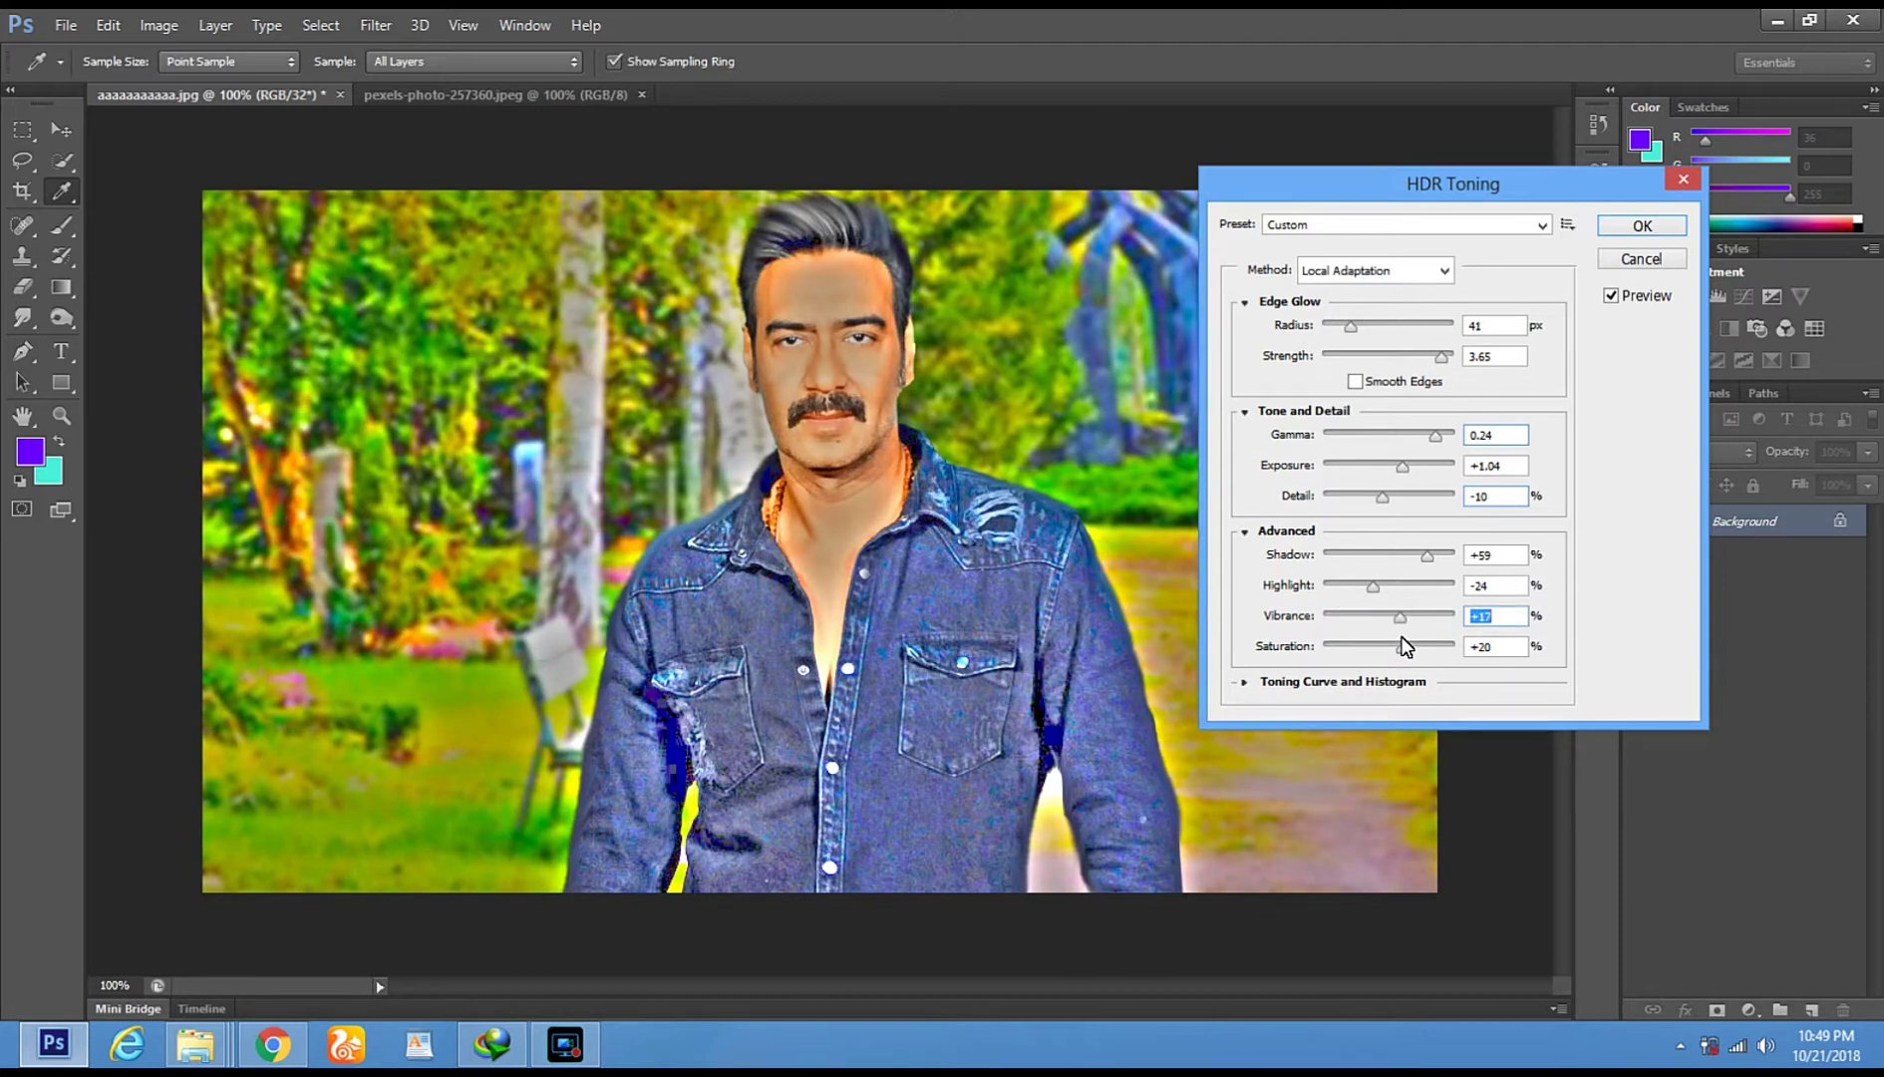
left_click(1631, 227)
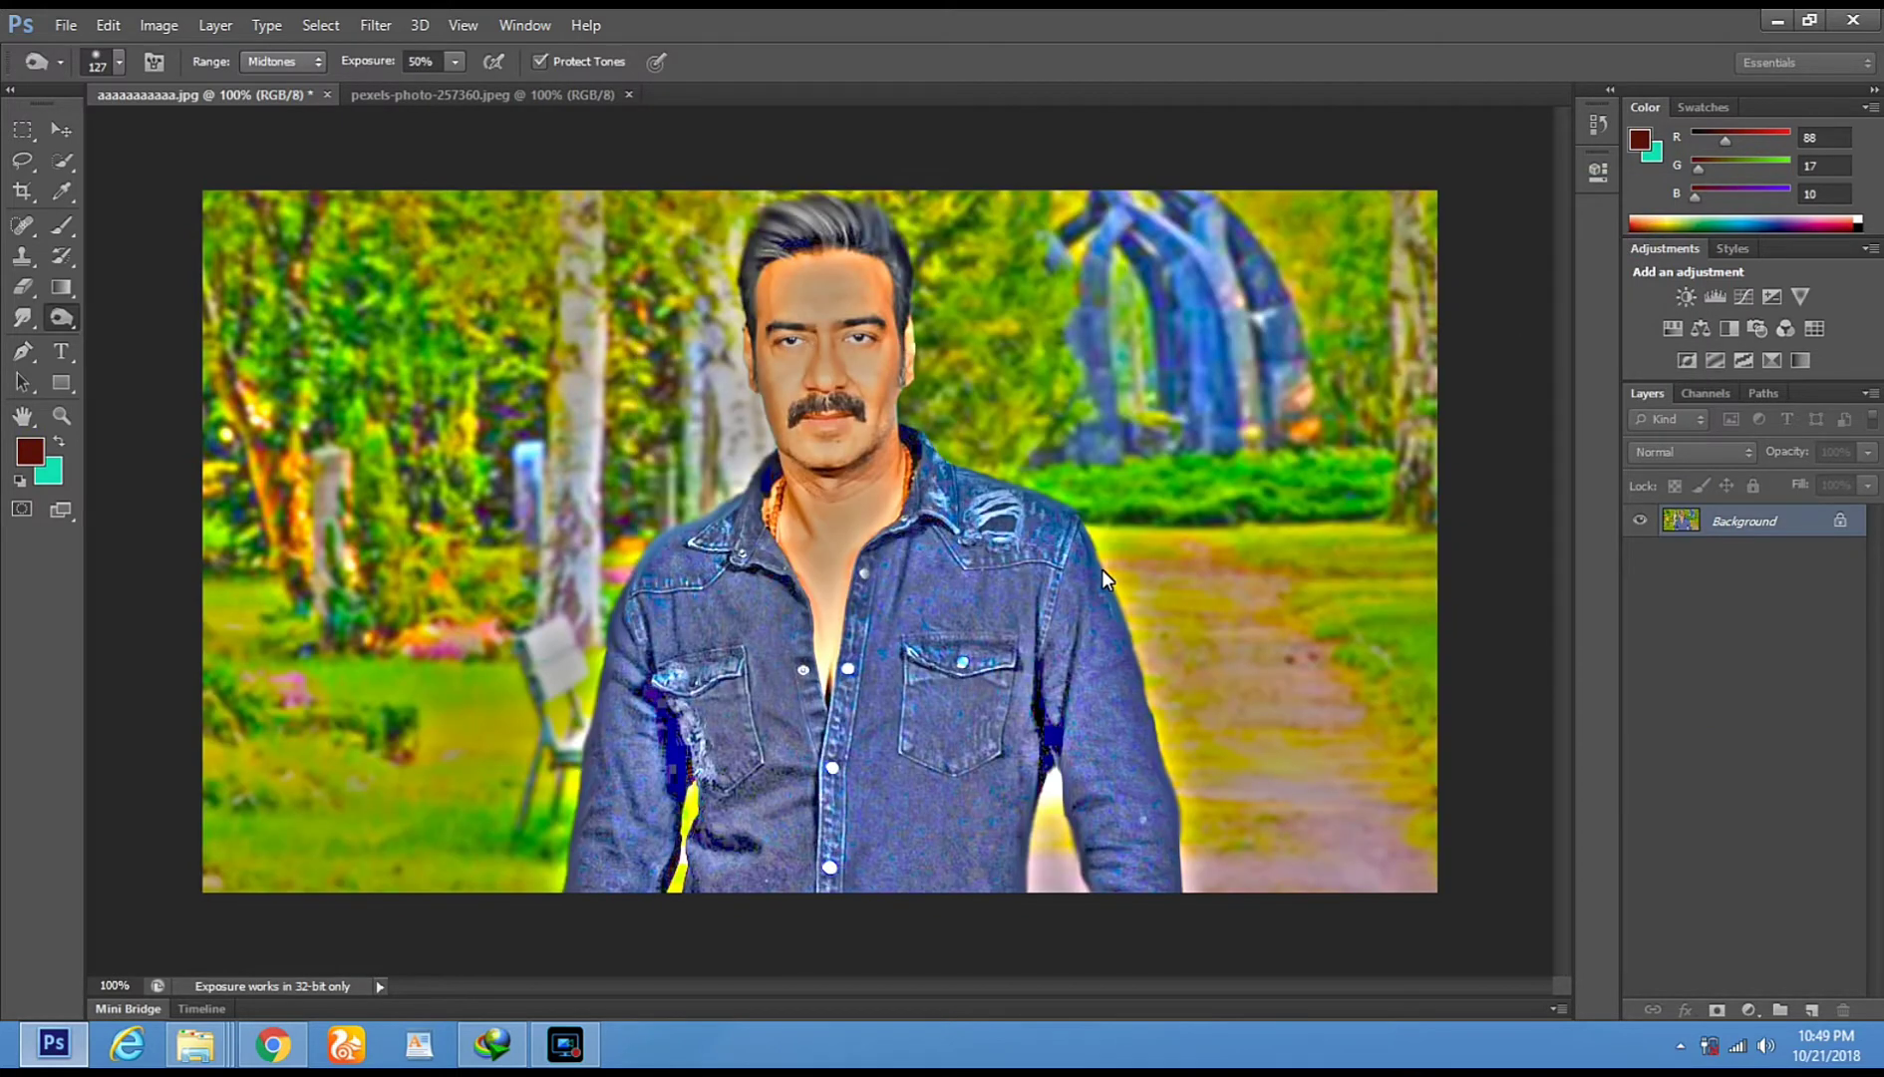
Begin a horizontal text layer on the man's right-side sleeve
left_click(60, 349)
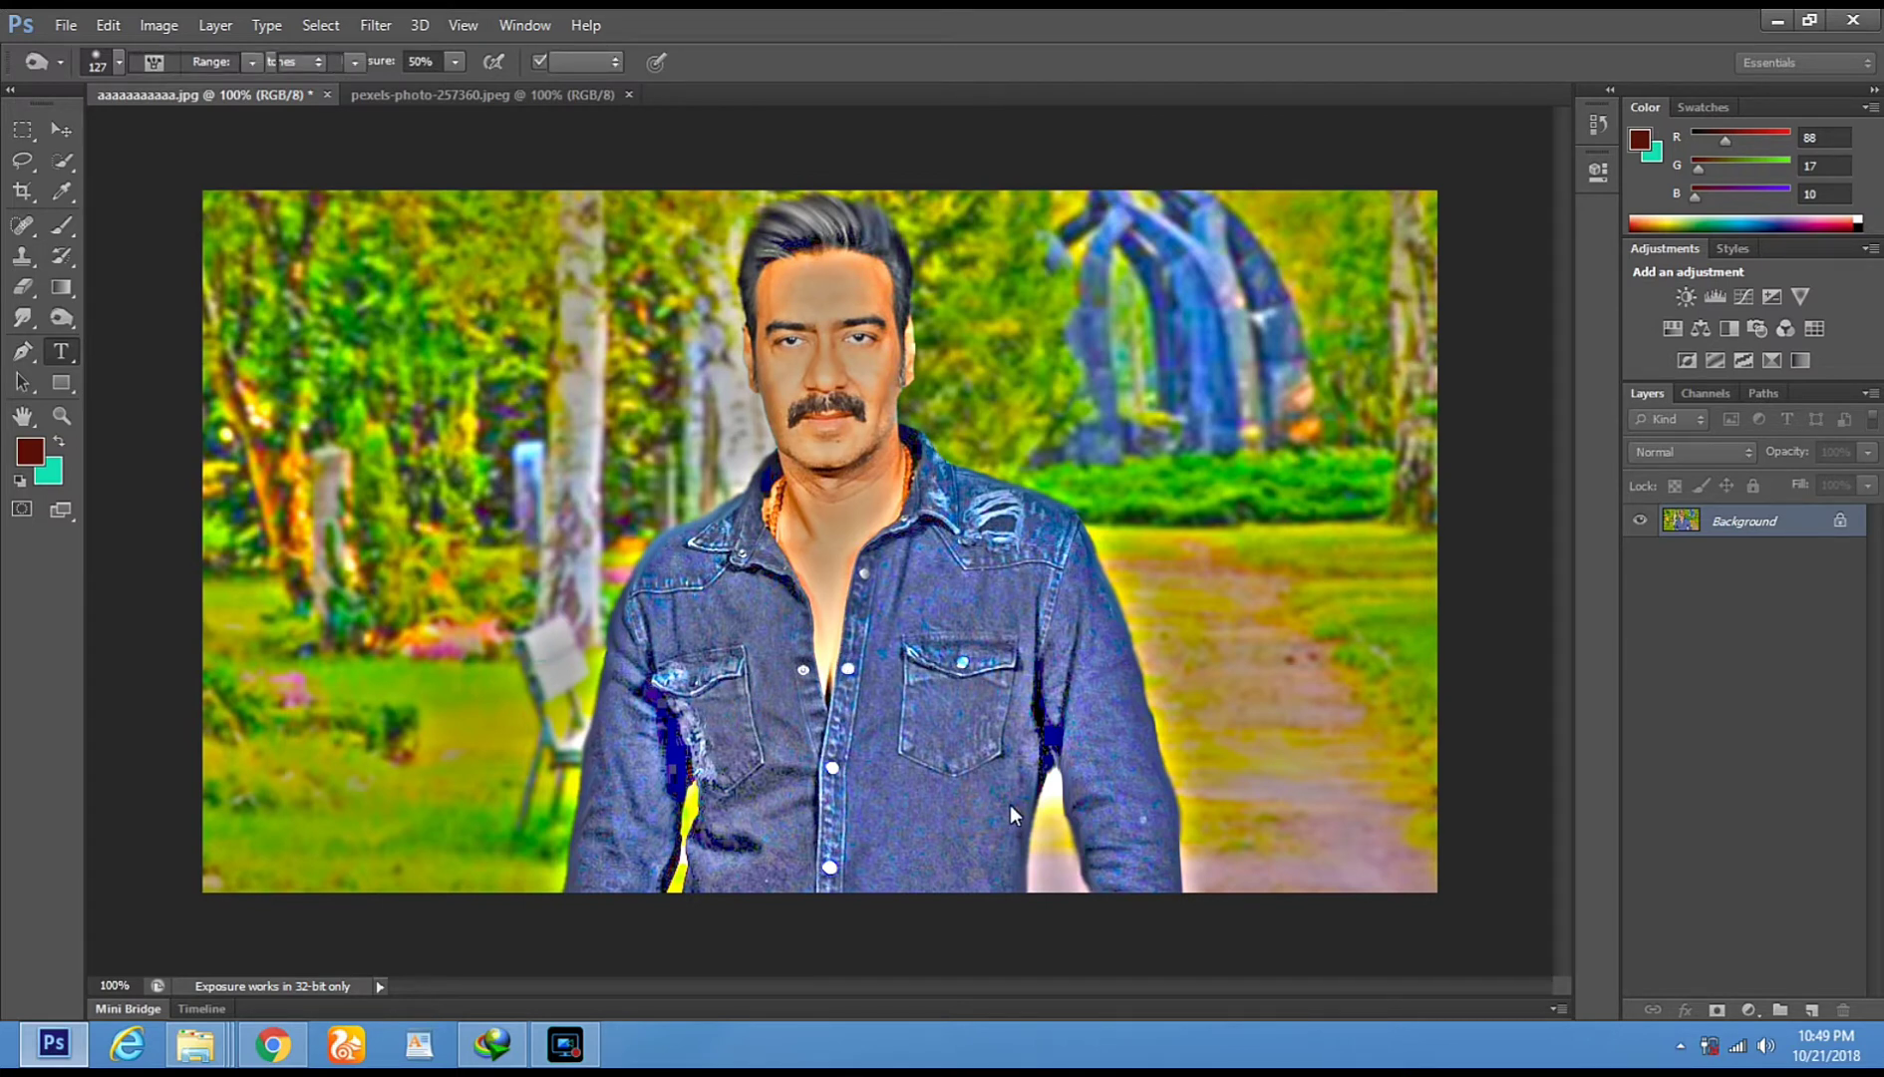
left_click(1106, 746)
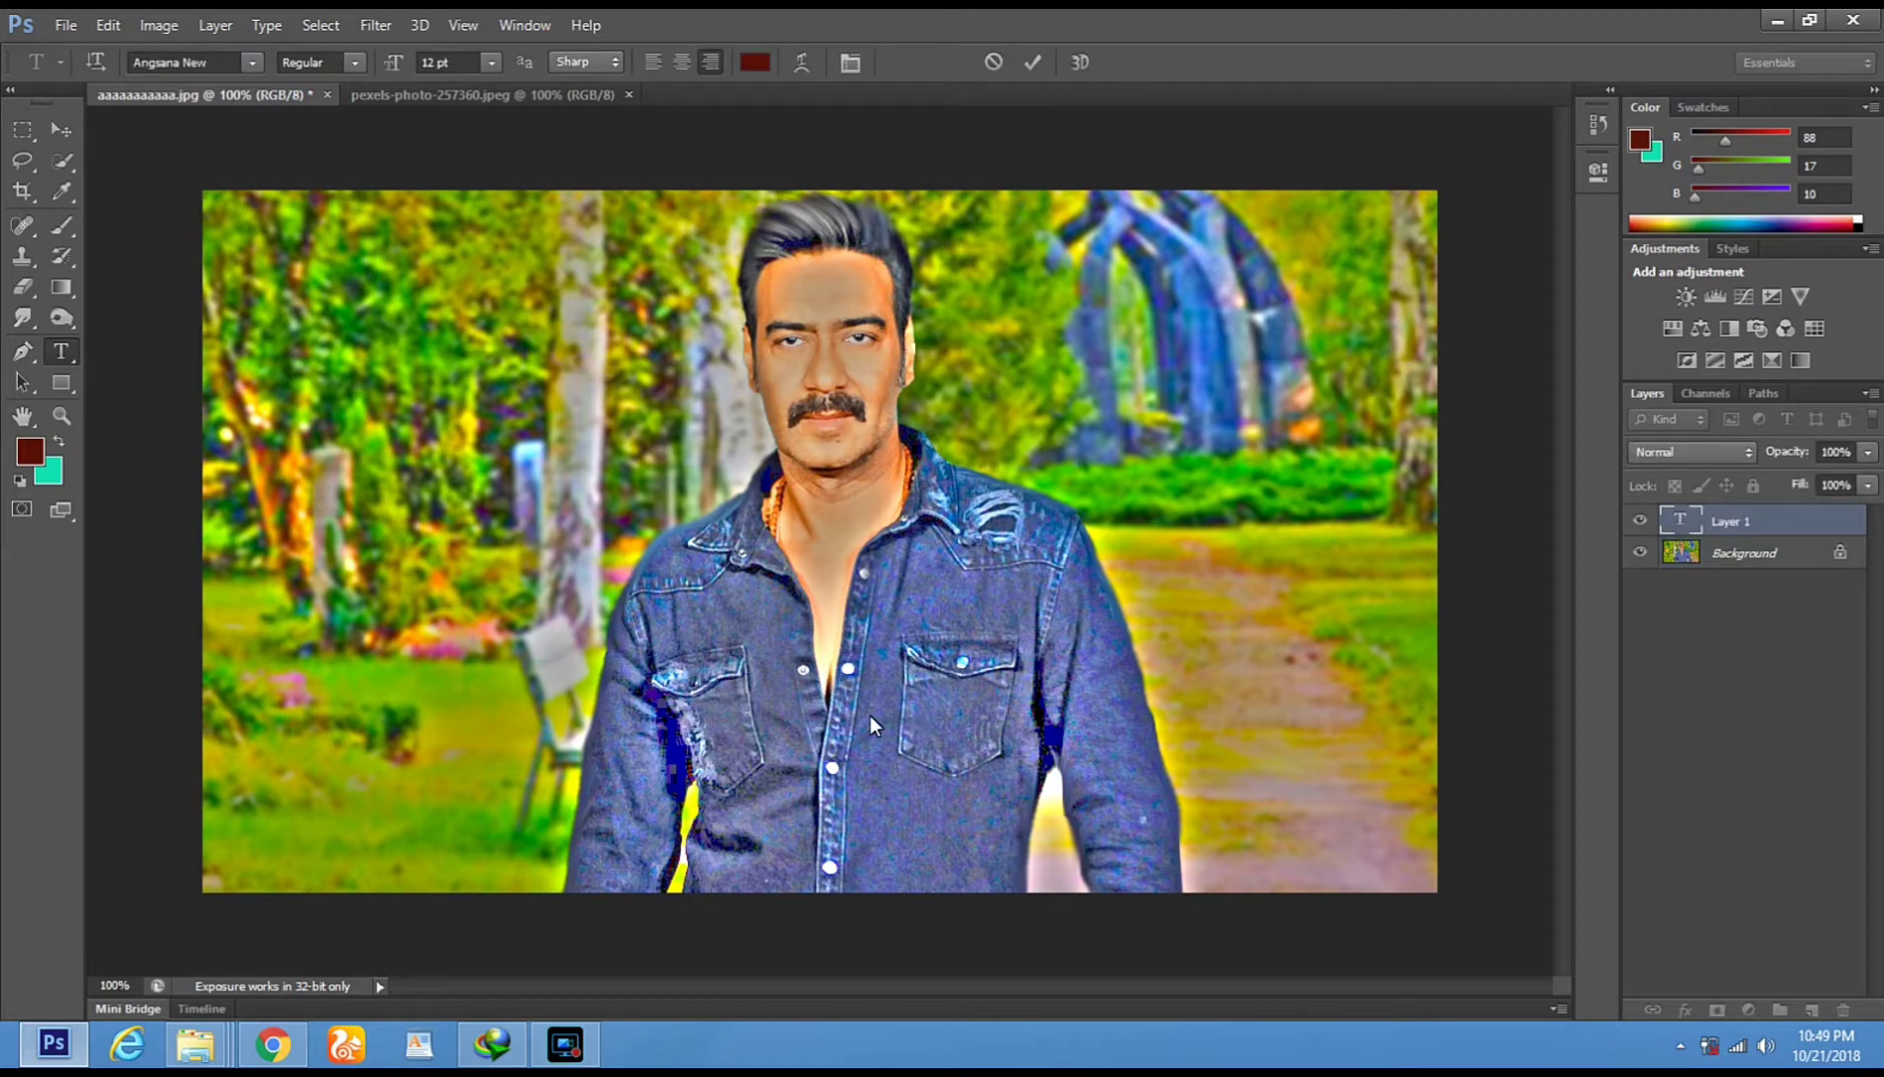